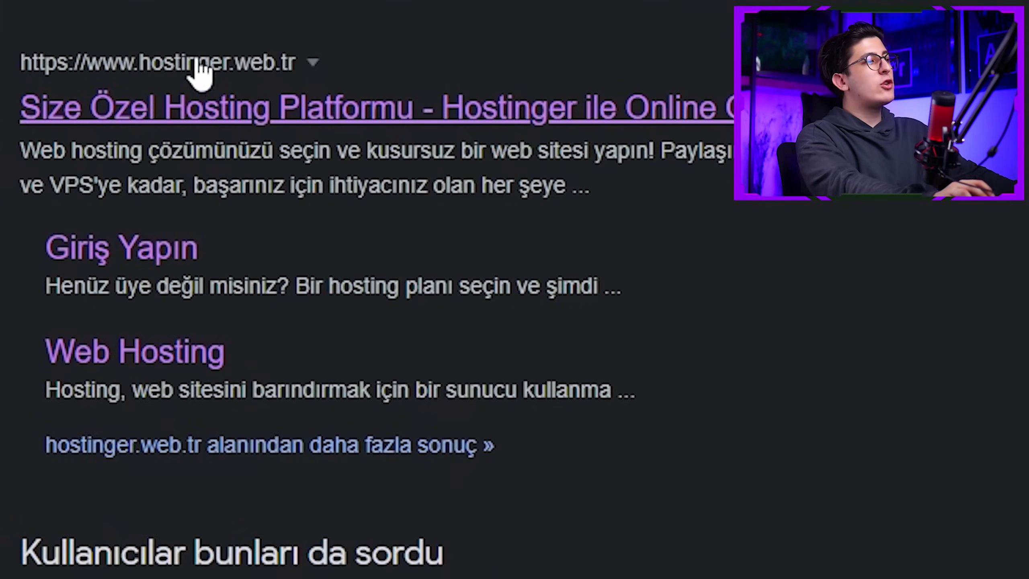
- Open the hostinger.web.tr result from the Google search results
left_click(318, 94)
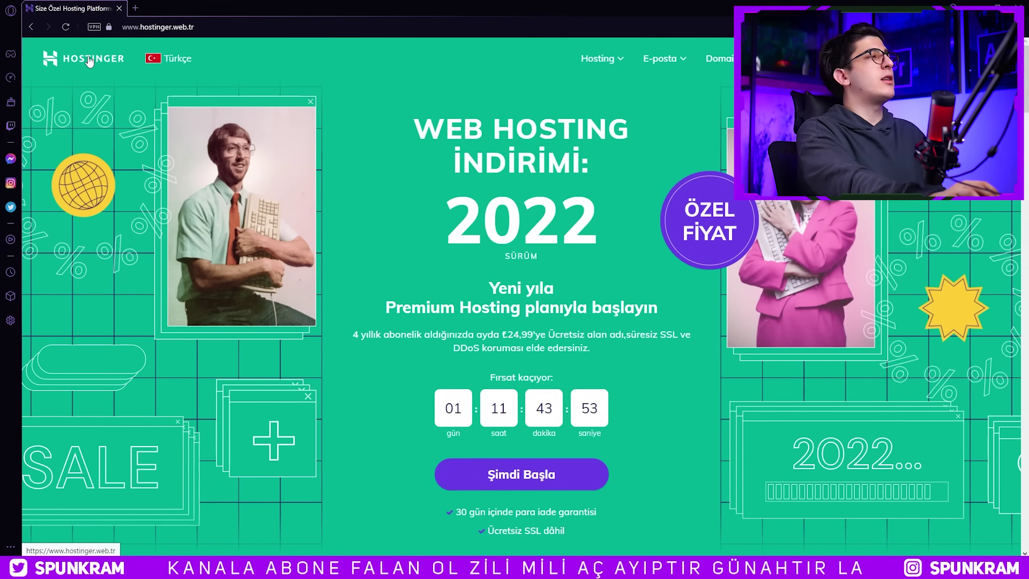
- Open the Web Hosting plans page from the Hosting menu
left_click(602, 59)
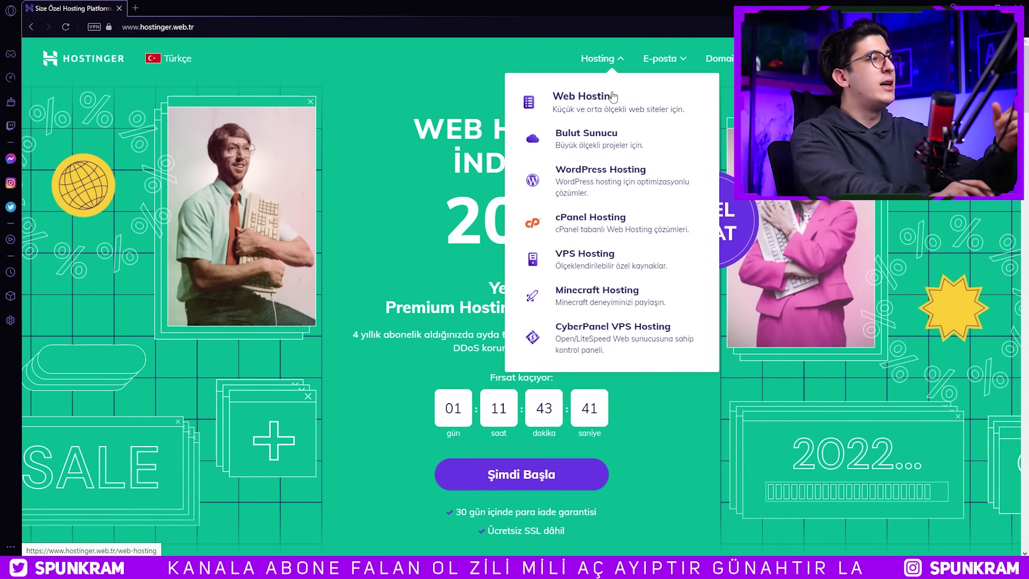
left_click(613, 98)
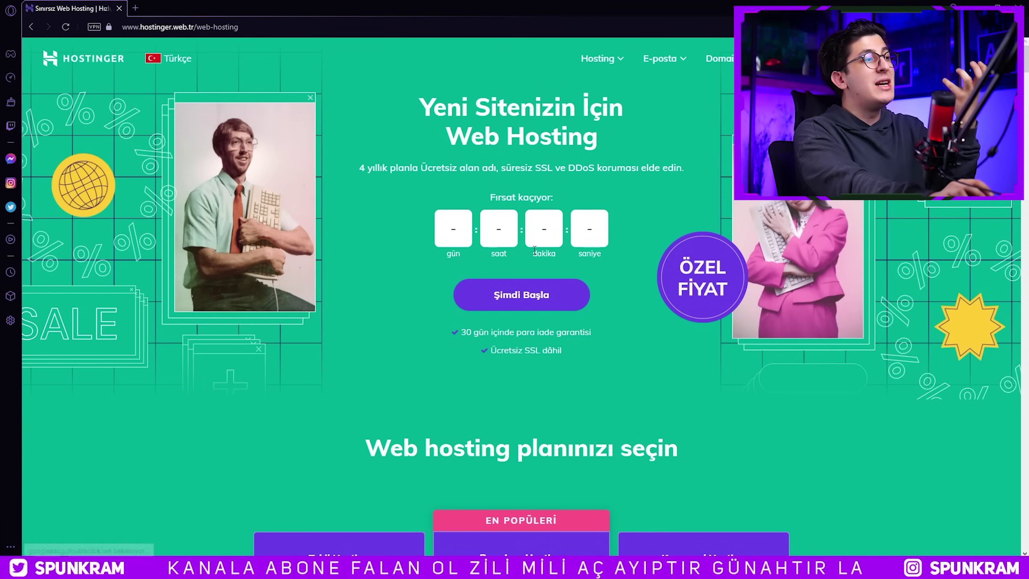
- Review the Premium Hosting plan's features: SSD disk space, SSL and free domain
scroll(611, 105, "down", 4)
scroll(610, 105, "down", 6)
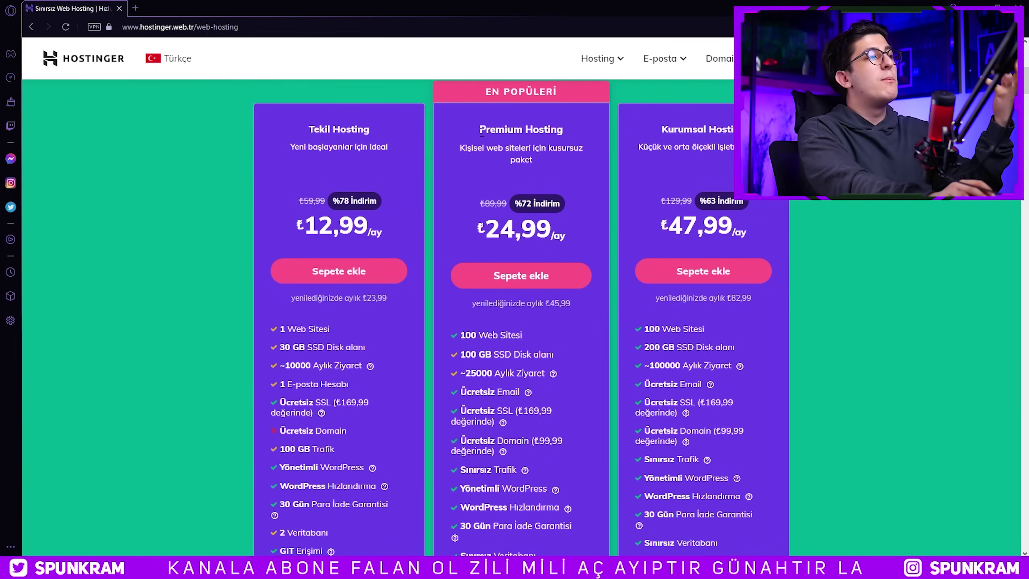
left_click_drag(514, 134, 562, 160)
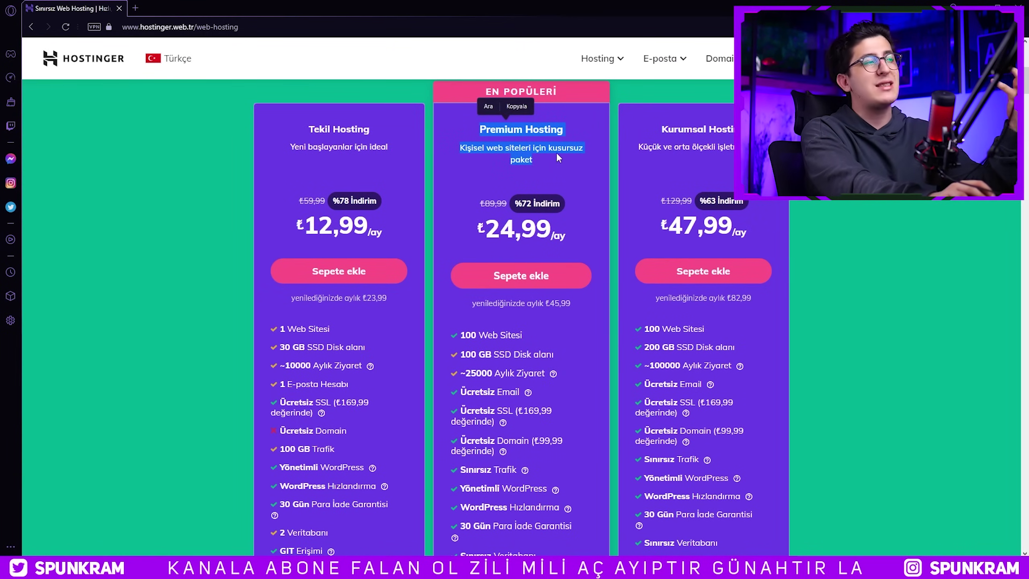
left_click(556, 165)
scroll(556, 166, "down", 4)
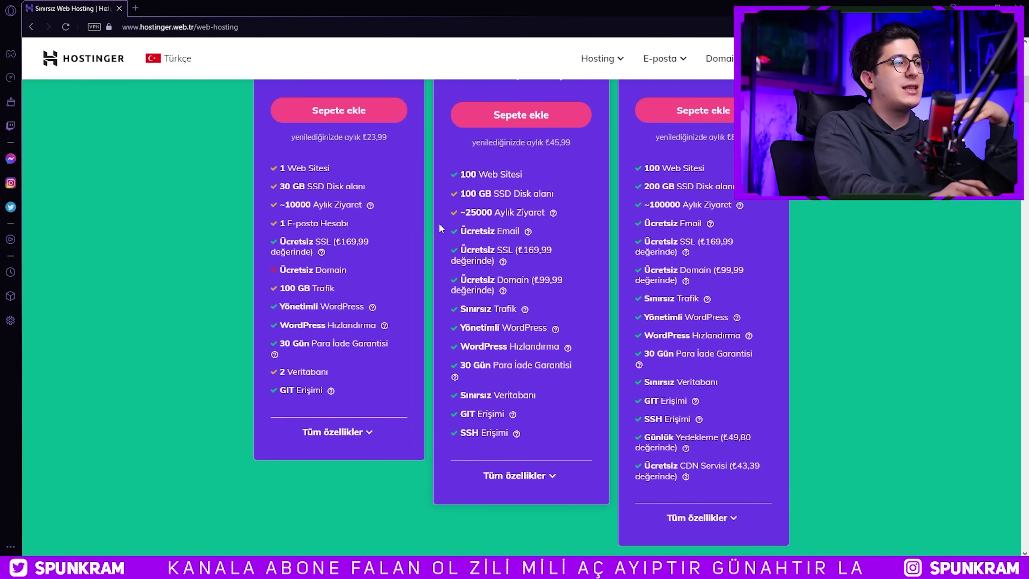
left_click_drag(451, 174, 546, 176)
left_click_drag(485, 194, 553, 194)
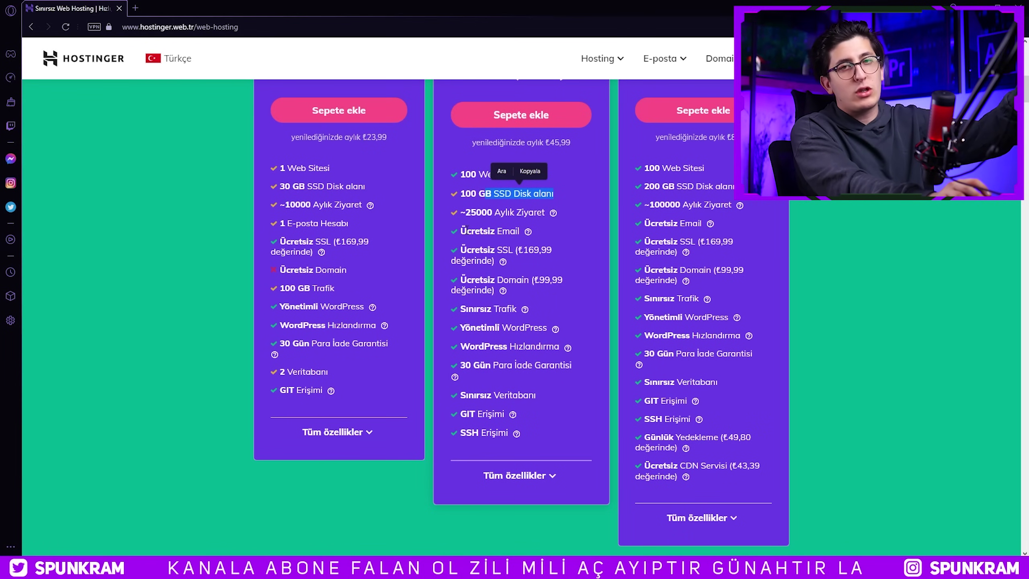
left_click(492, 299)
mouse_move(503, 290)
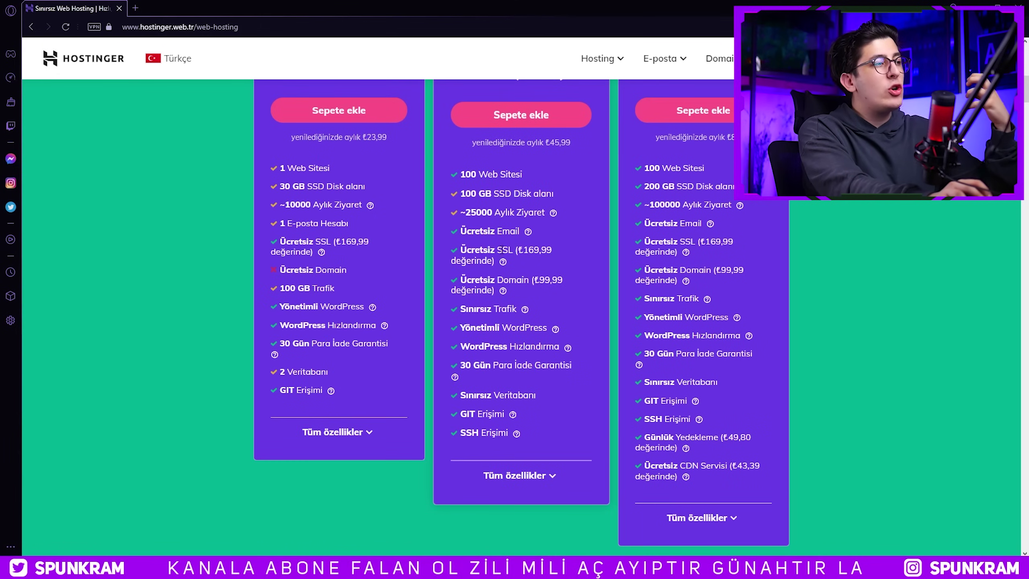
left_click(545, 255)
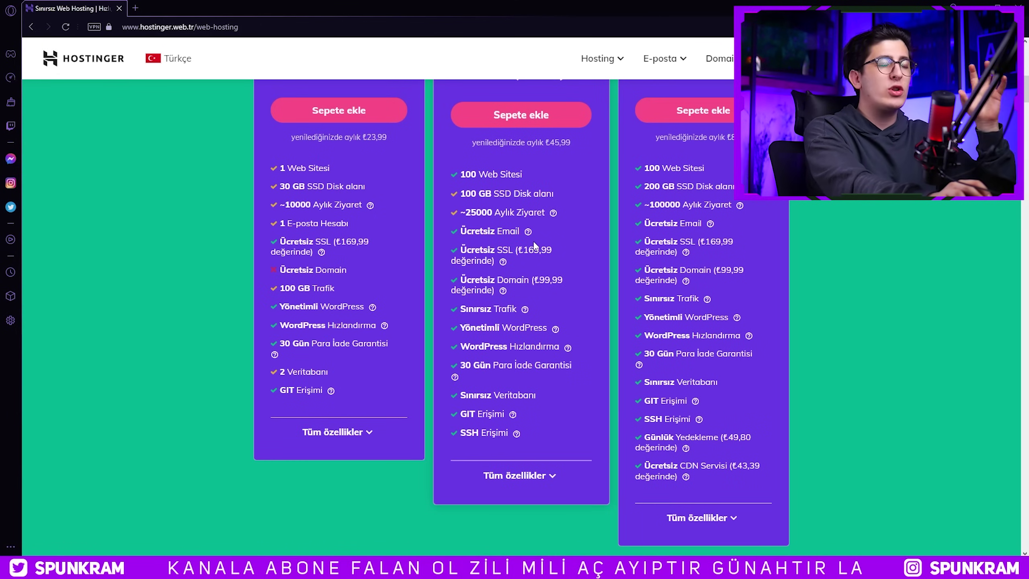
left_click_drag(480, 277, 563, 282)
left_click(564, 282)
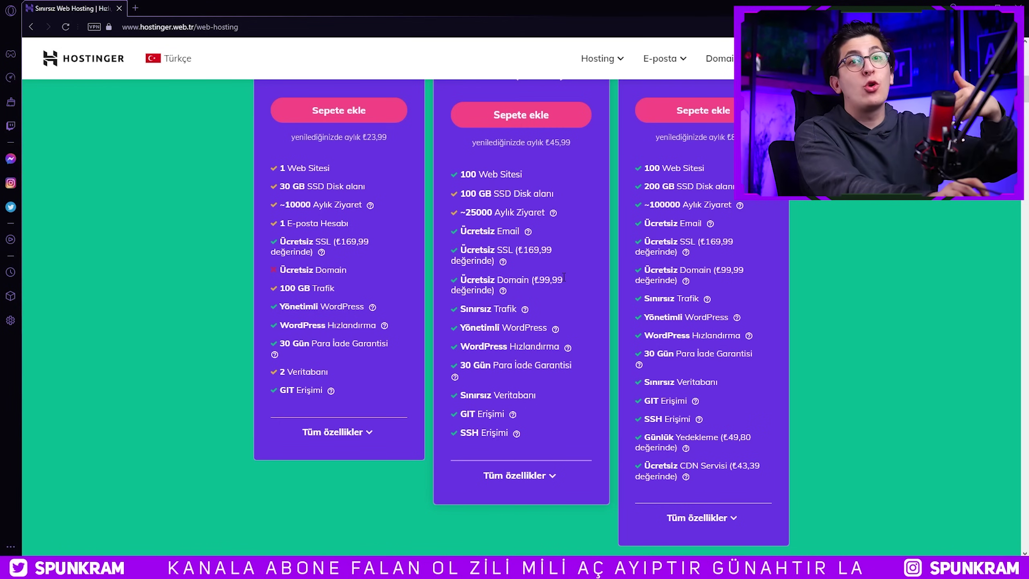
- Add the Premium Hosting plan to the cart
scroll(692, 132, "up", 6)
double_click(721, 59)
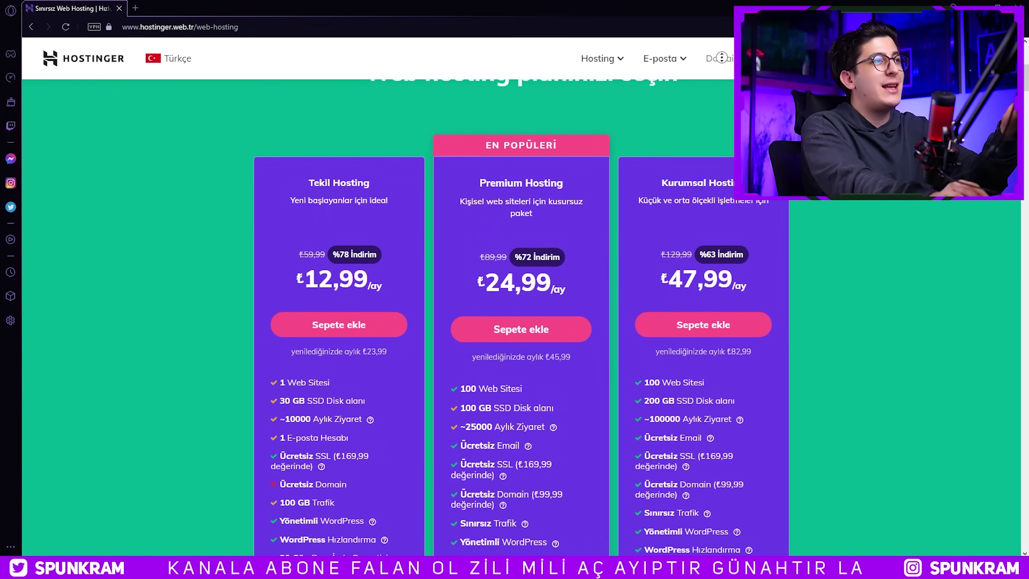
scroll(723, 63, "up", 5)
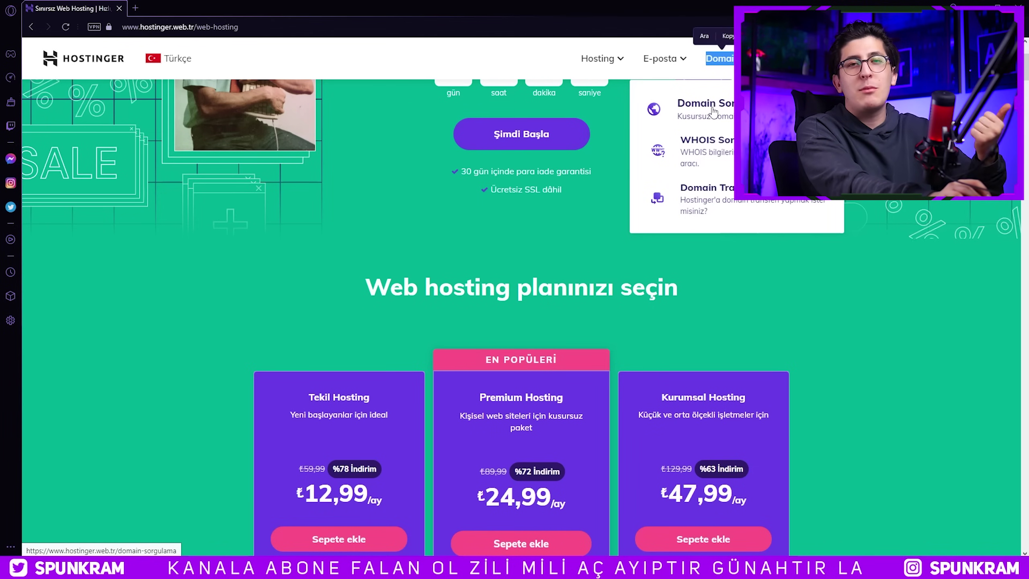
scroll(713, 122, "down", 5)
left_click_drag(478, 180, 570, 216)
left_click(567, 213)
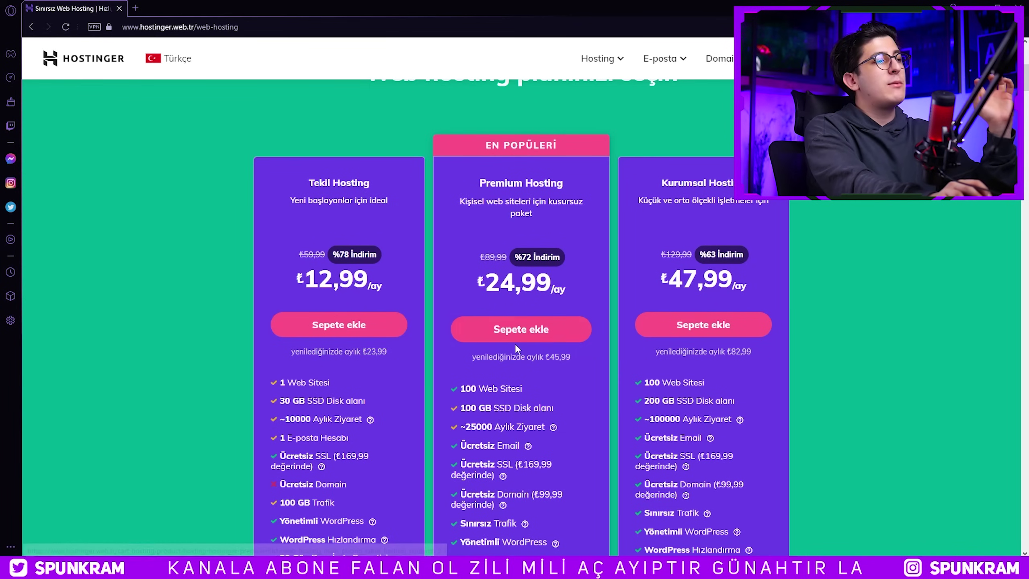
left_click(526, 330)
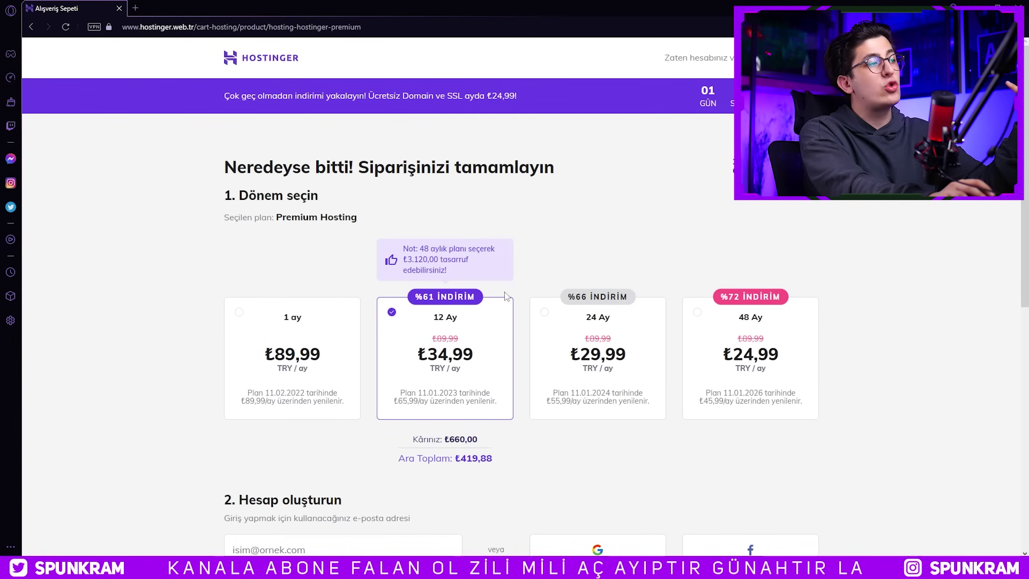
- Apply a discount coupon code to the 12-month Premium Hosting order
scroll(427, 362, "down", 10)
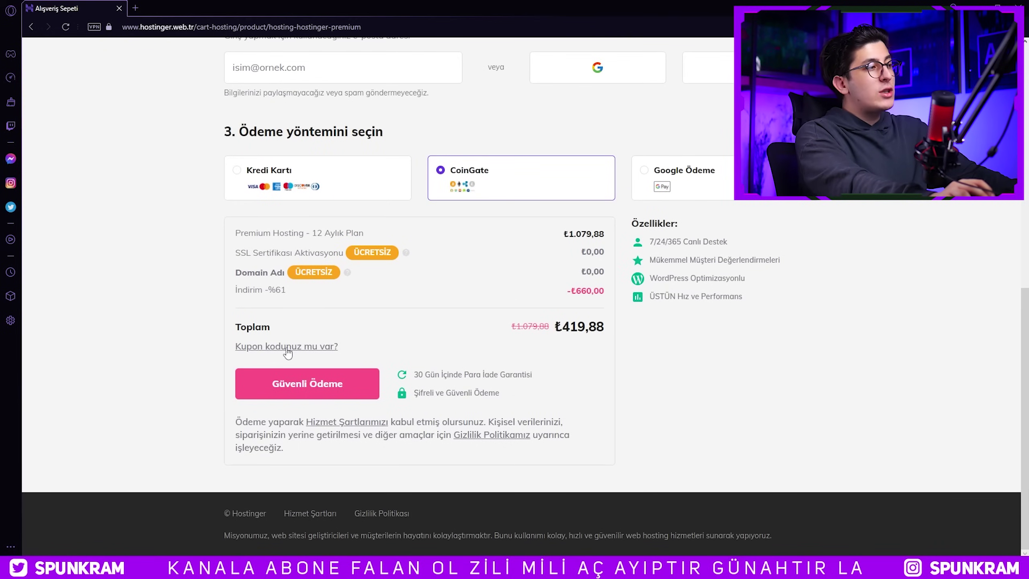
left_click(288, 347)
key("Caps_Lock")
type("ONUR")
key("Caps_Lock")
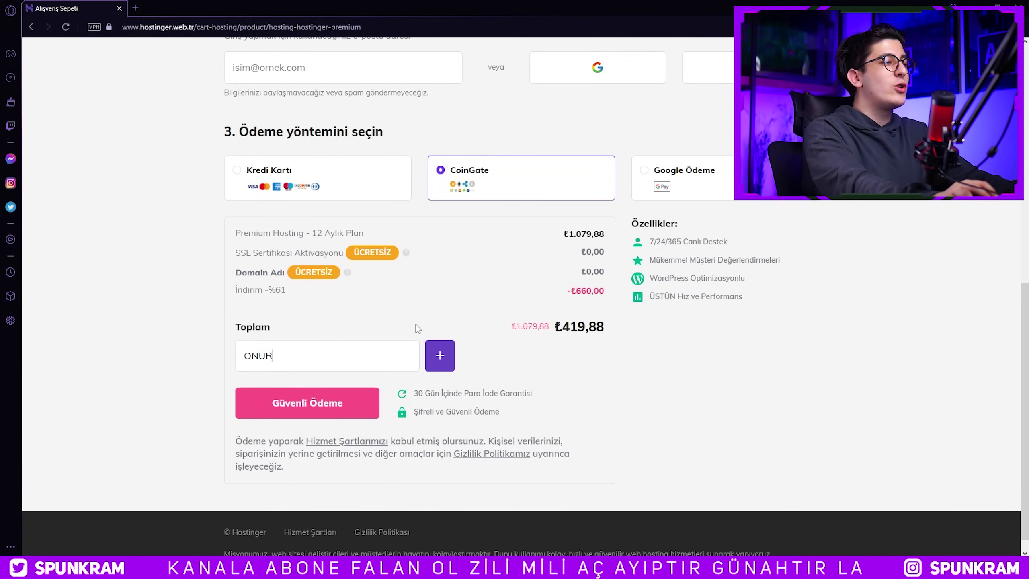
left_click(444, 353)
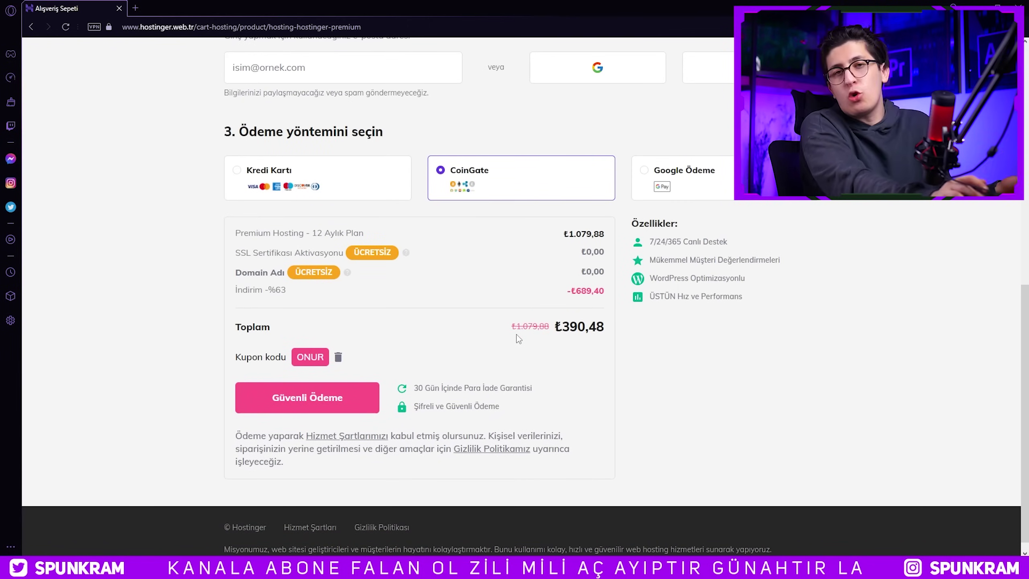
- Review the discounted ₺390,48 total and the account e-mail instructions
double_click(531, 325)
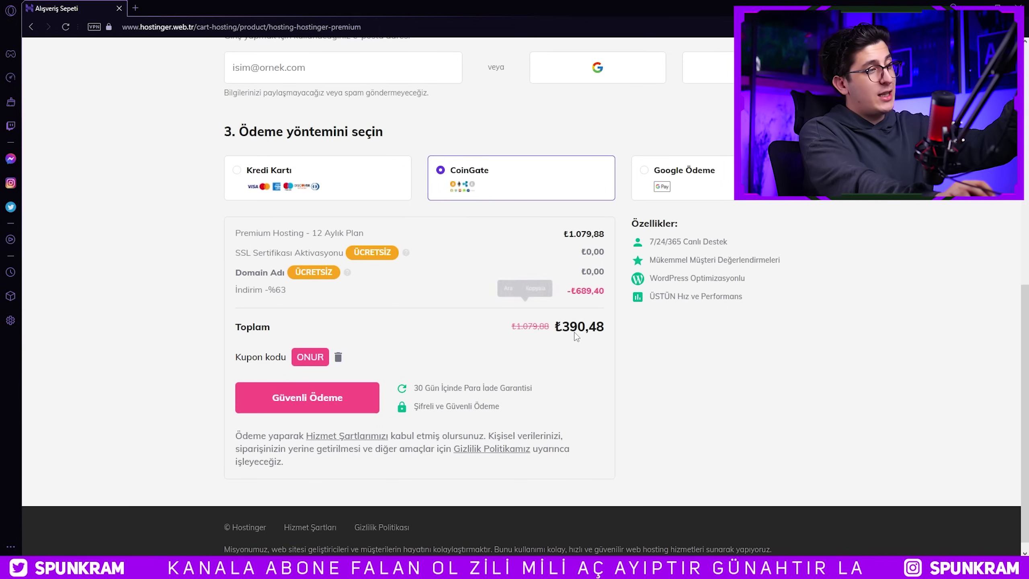
scroll(584, 354, "up", 5)
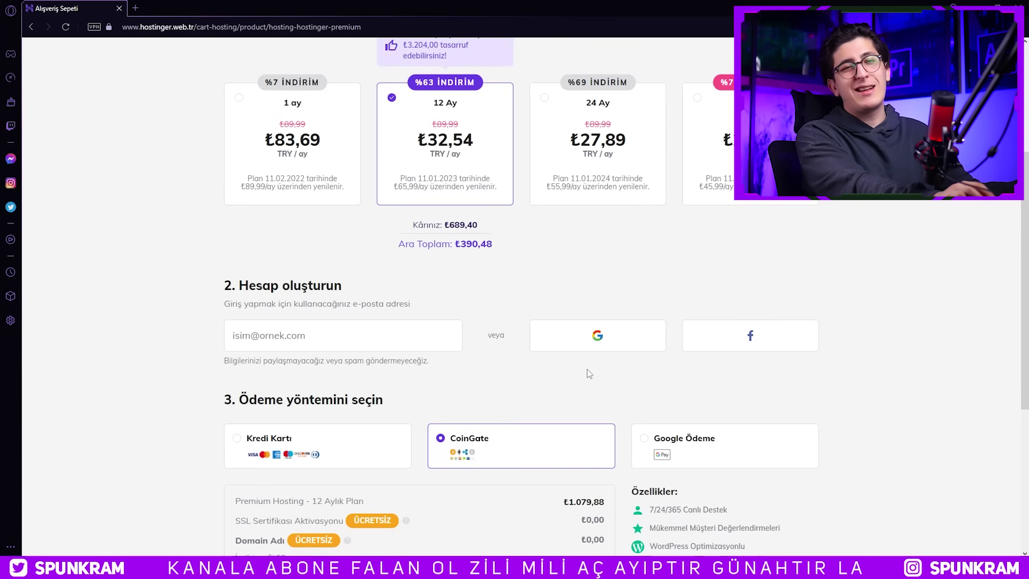
scroll(582, 353, "up", 5)
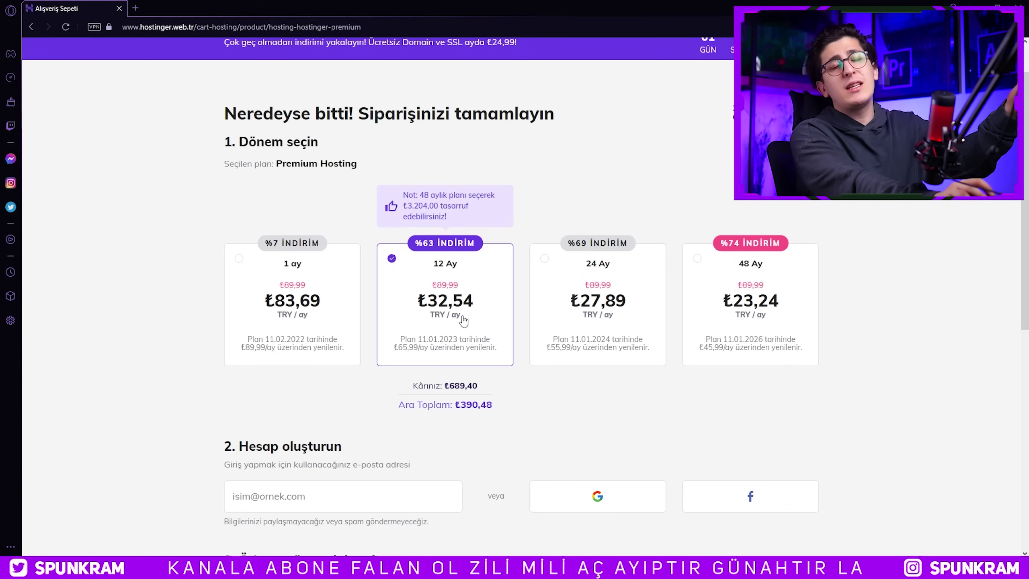
scroll(472, 305, "down", 4)
scroll(471, 305, "down", 2)
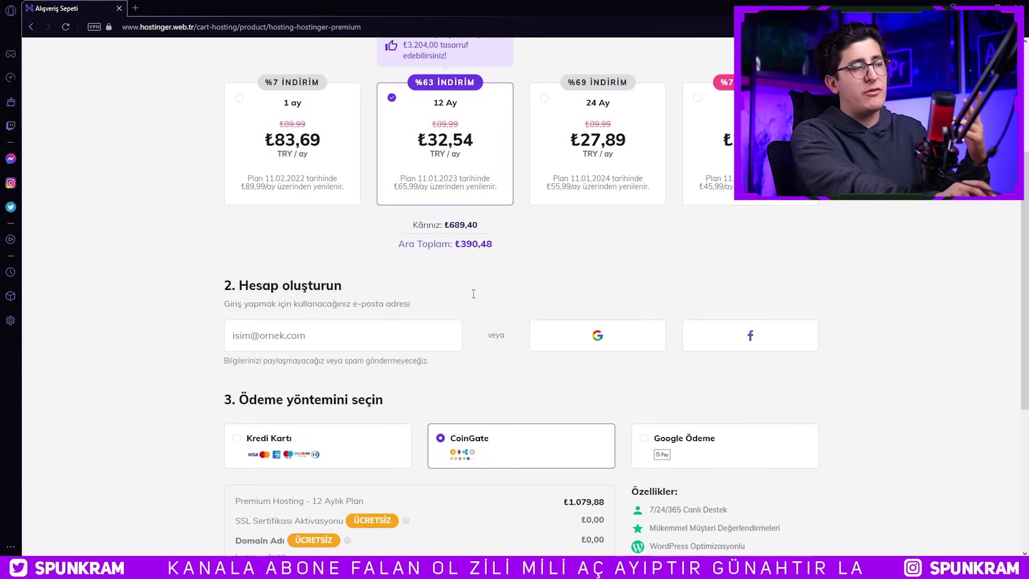
left_click_drag(224, 197, 482, 222)
left_click(327, 197)
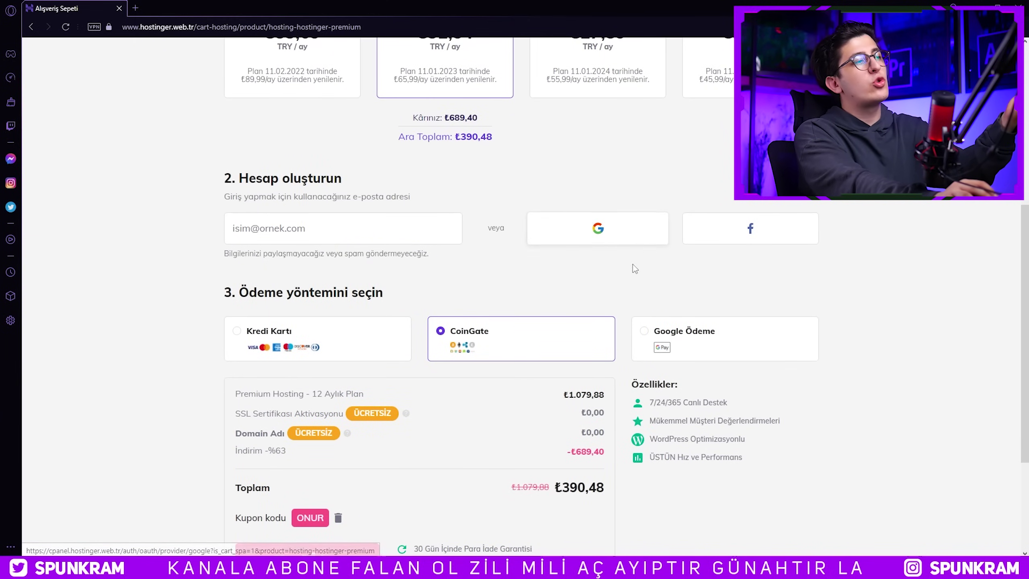
scroll(467, 172, "down", 3)
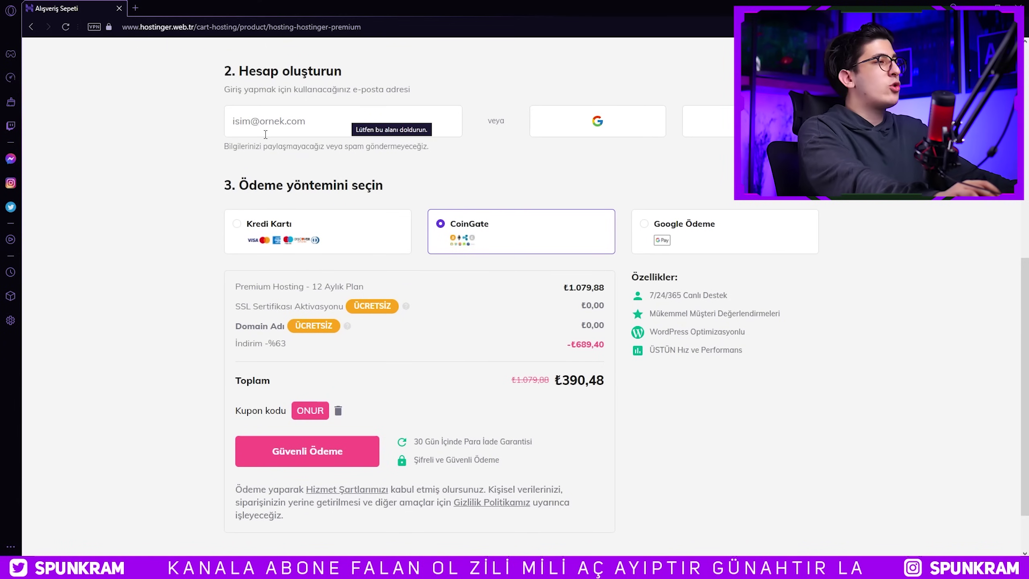
scroll(174, 175, "down", 2)
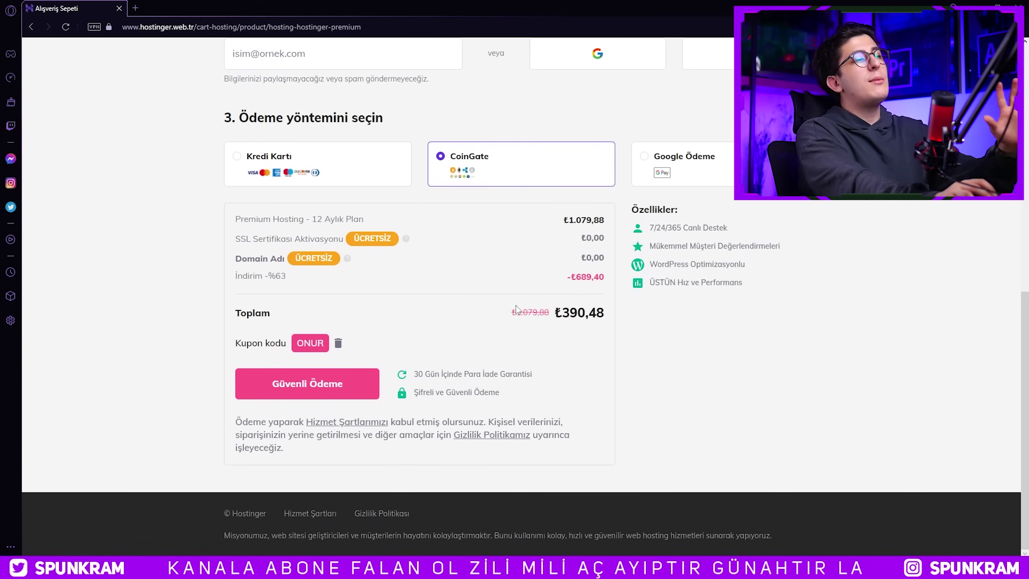
scroll(534, 334, "up", 14)
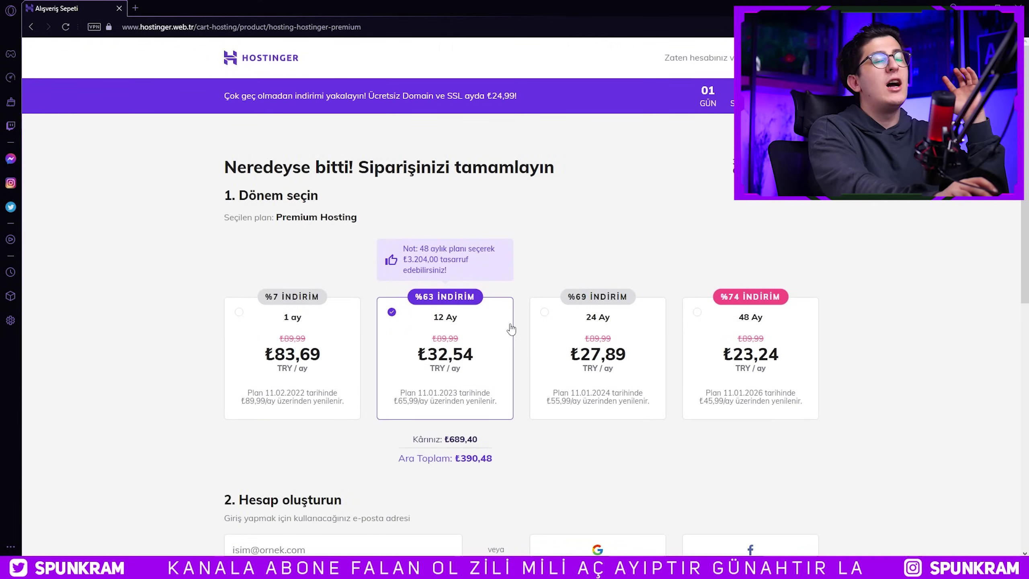
scroll(511, 318, "down", 12)
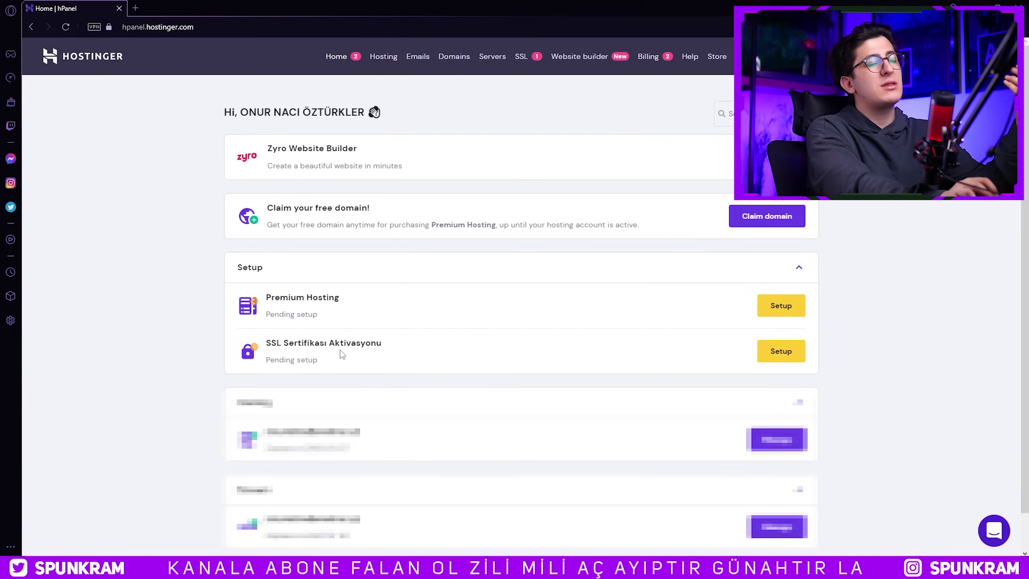
- Switch the hPanel interface to Turkish and open the hosting overview
left_click(295, 315)
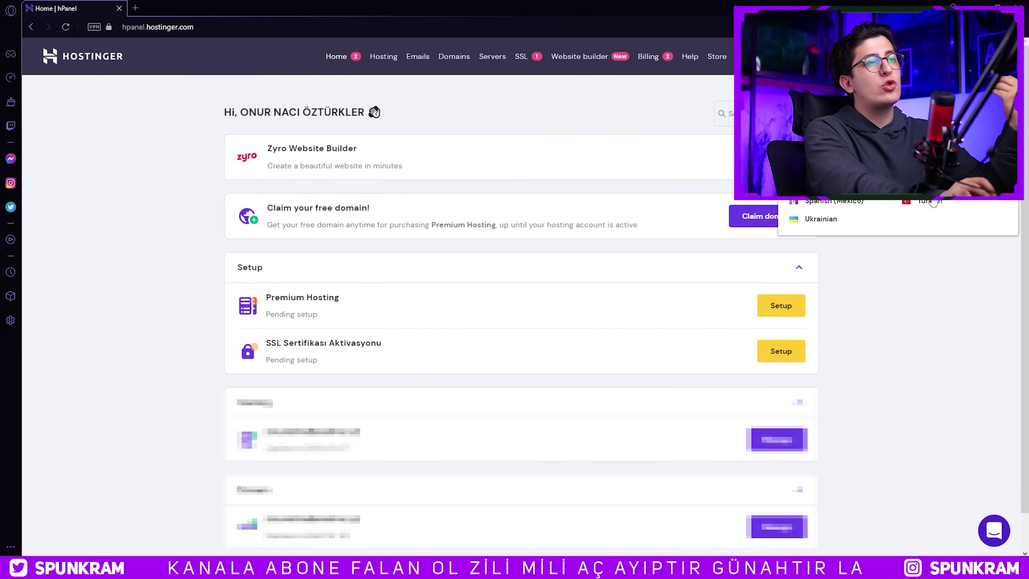
left_click(933, 202)
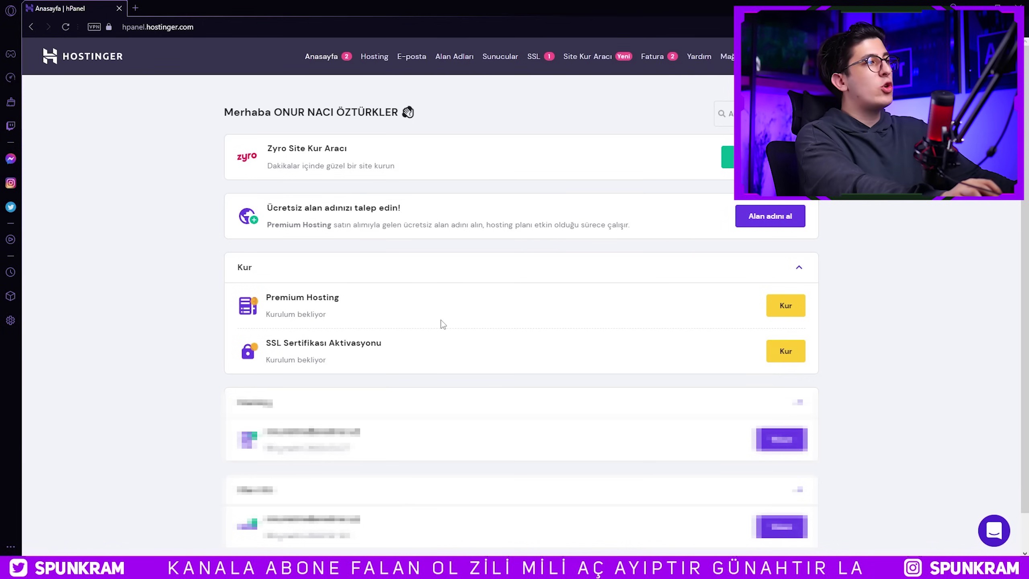
left_click(364, 57)
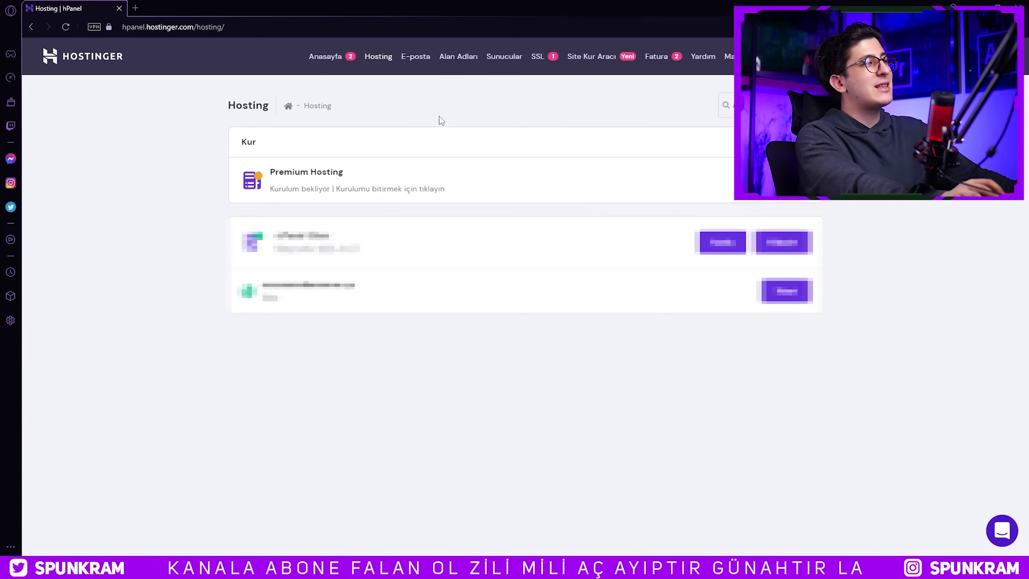
- Check the pending Premium Hosting setup, then start it from the hPanel home page
left_click_drag(322, 174, 539, 193)
left_click(546, 194)
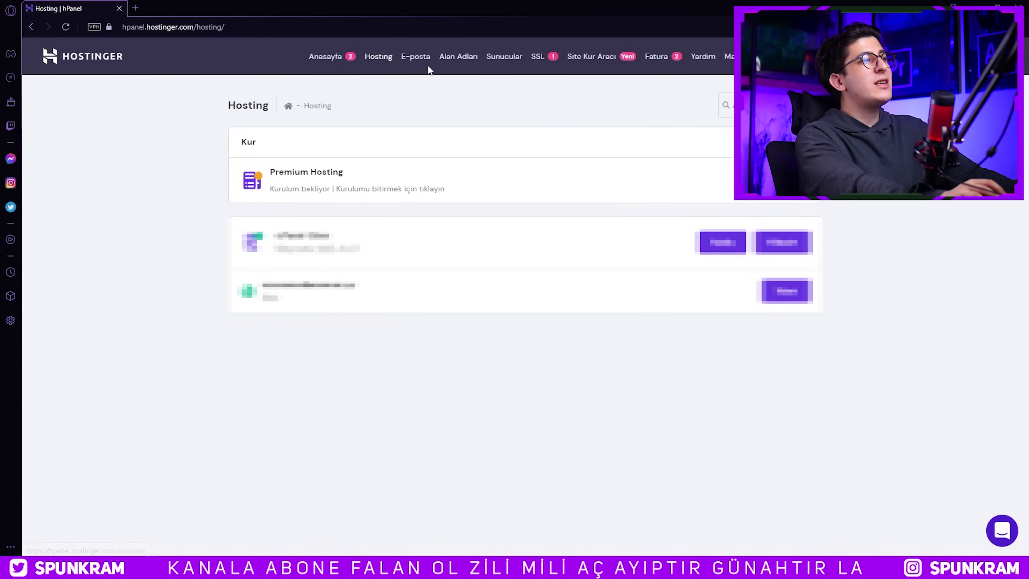
left_click(325, 56)
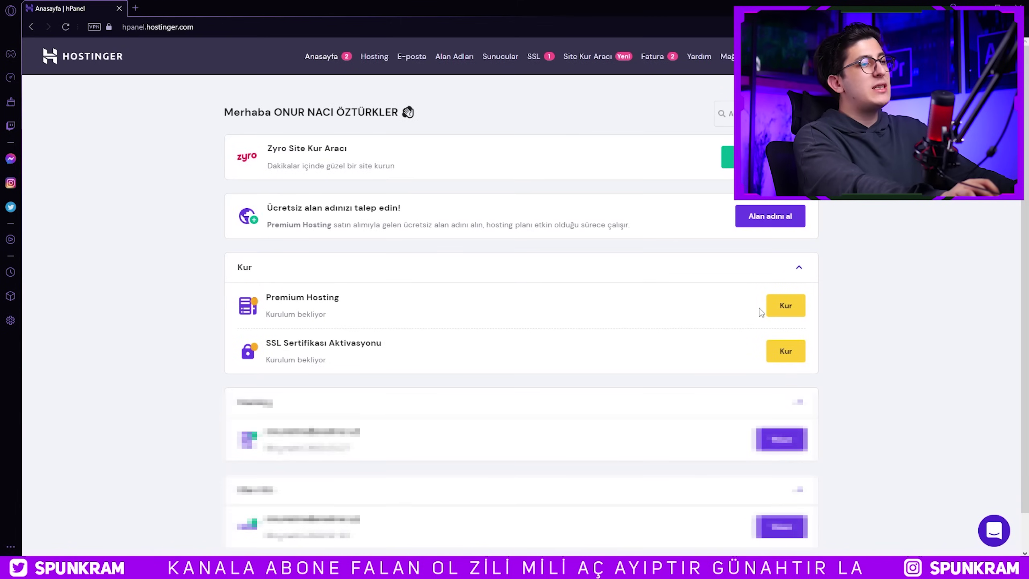
left_click(774, 307)
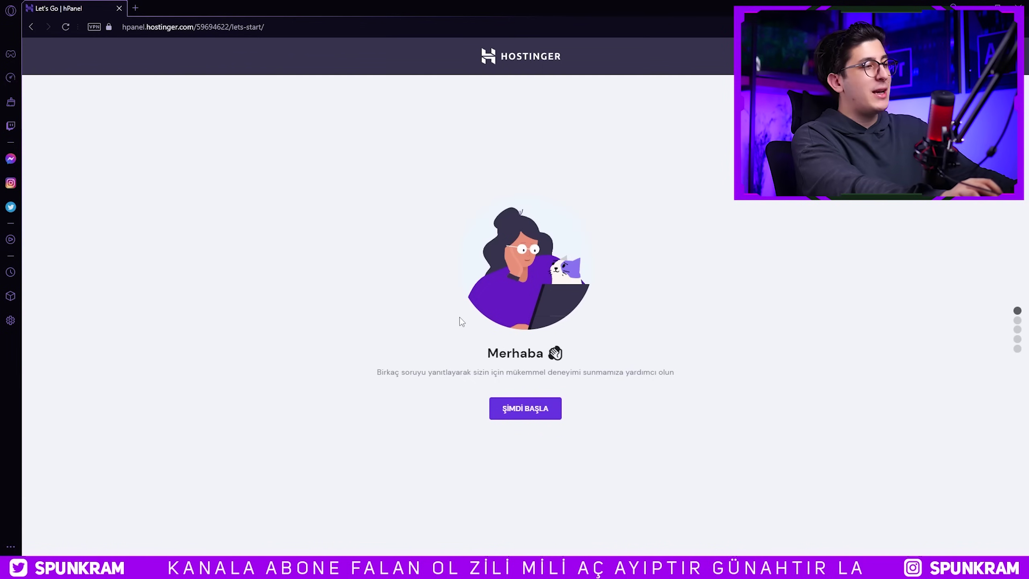
- Answer the setup survey with kendim için, İşletme and İlk sitemi oluşturuyorum
left_click(537, 410)
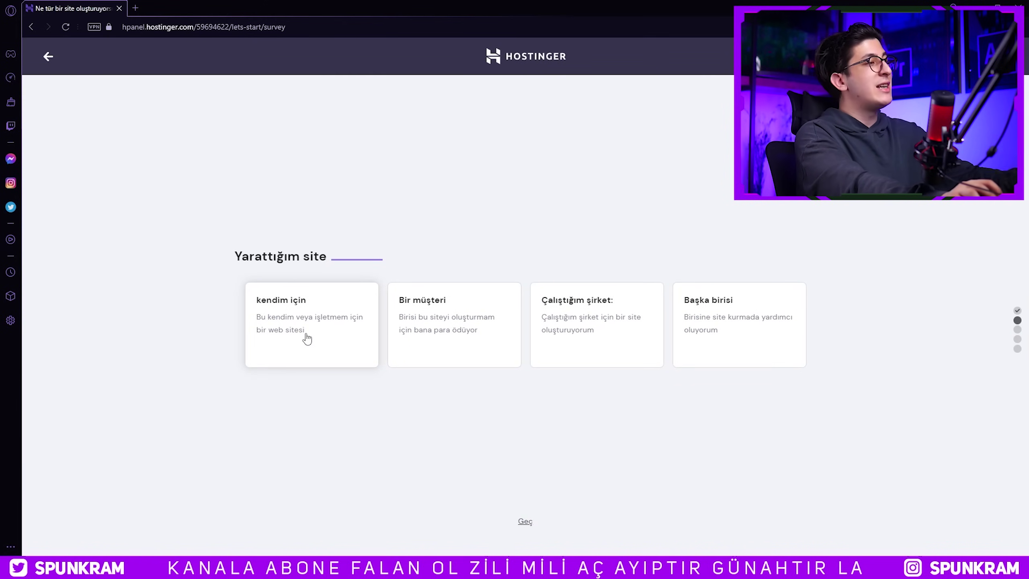
left_click(306, 337)
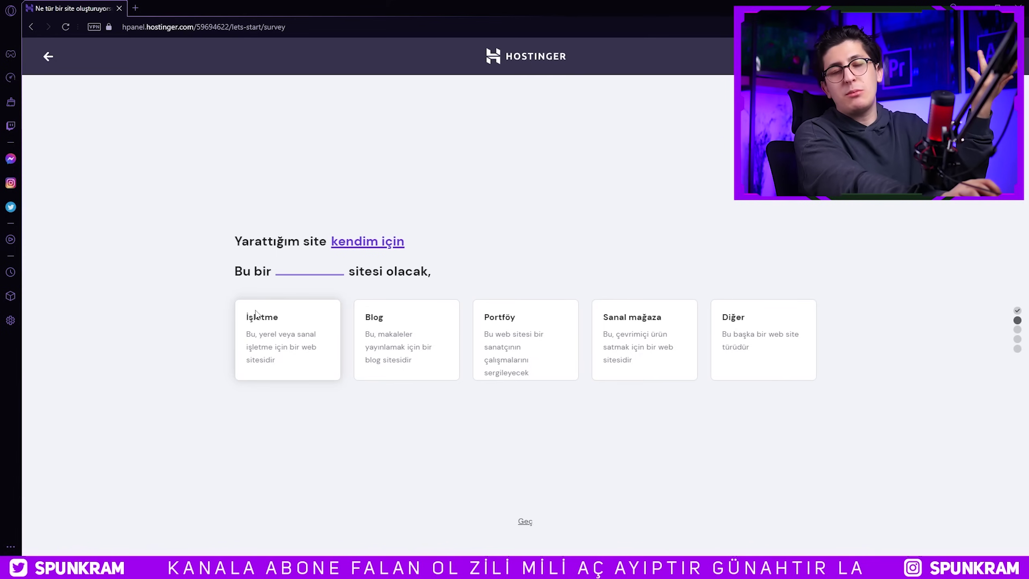
left_click(275, 336)
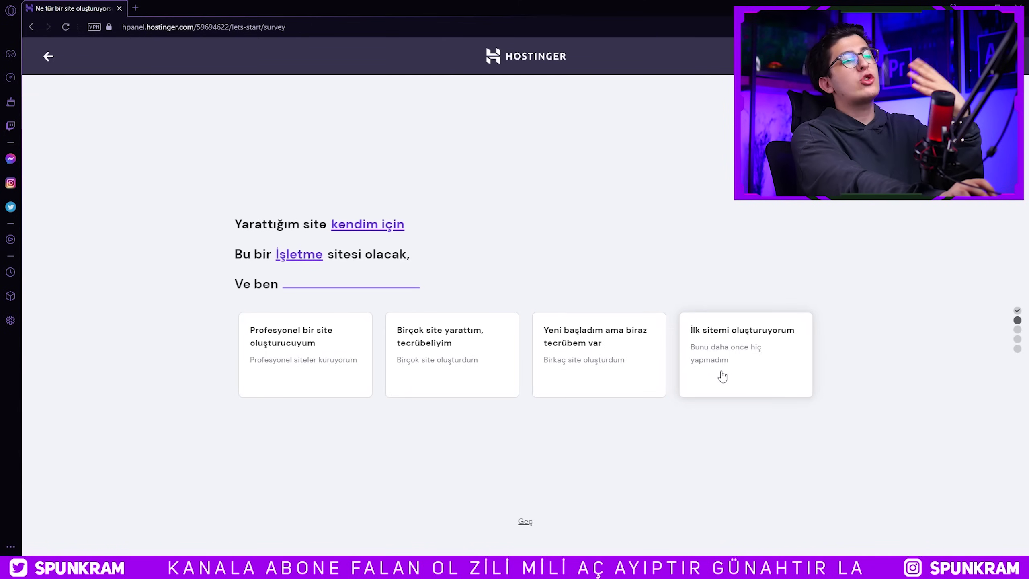
left_click(736, 364)
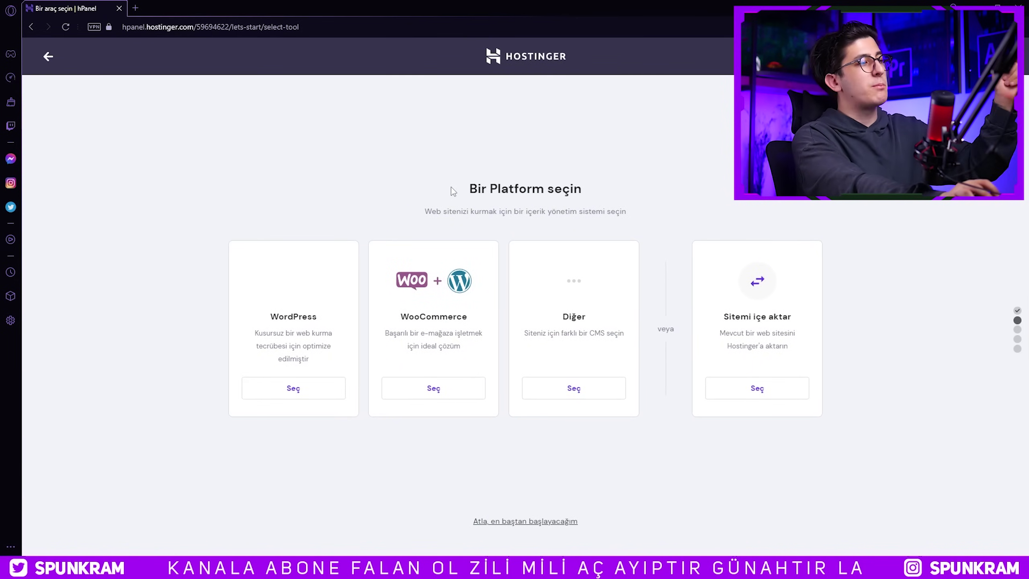
- Choose WordPress as the site platform
triple_click(313, 347)
left_click(242, 325)
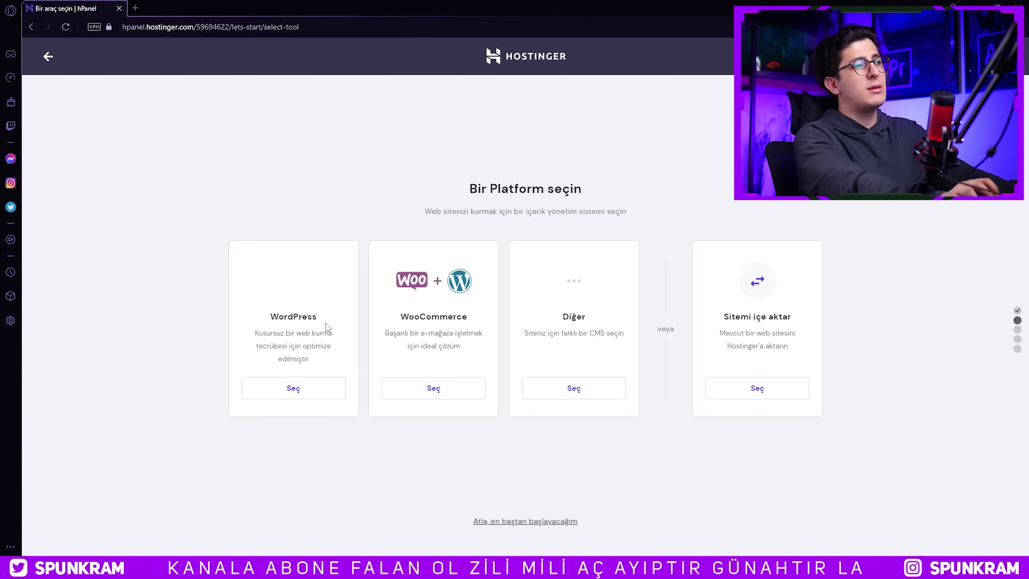
left_click(304, 392)
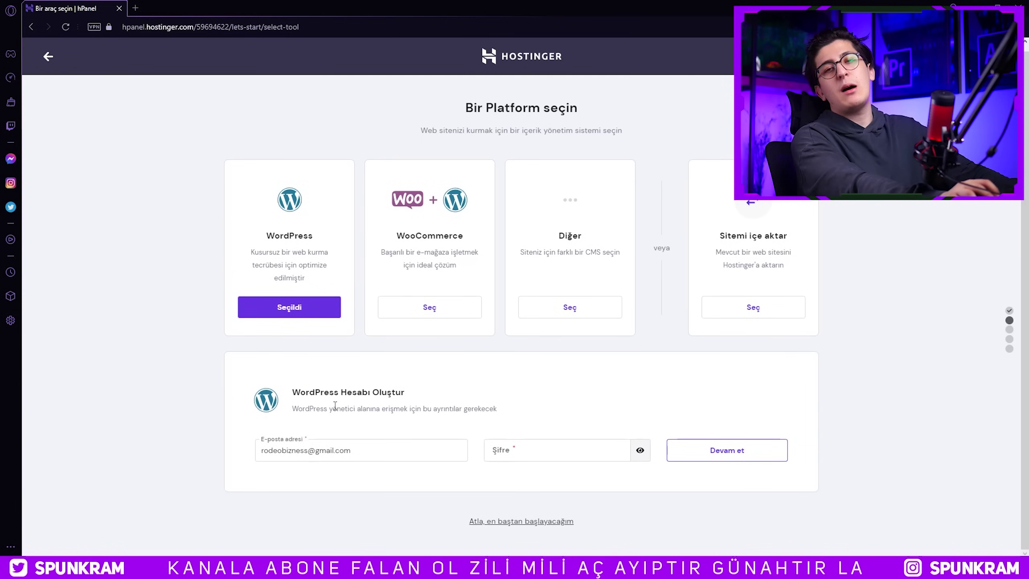
- Enter the WordPress admin account password and continue
left_click(512, 451)
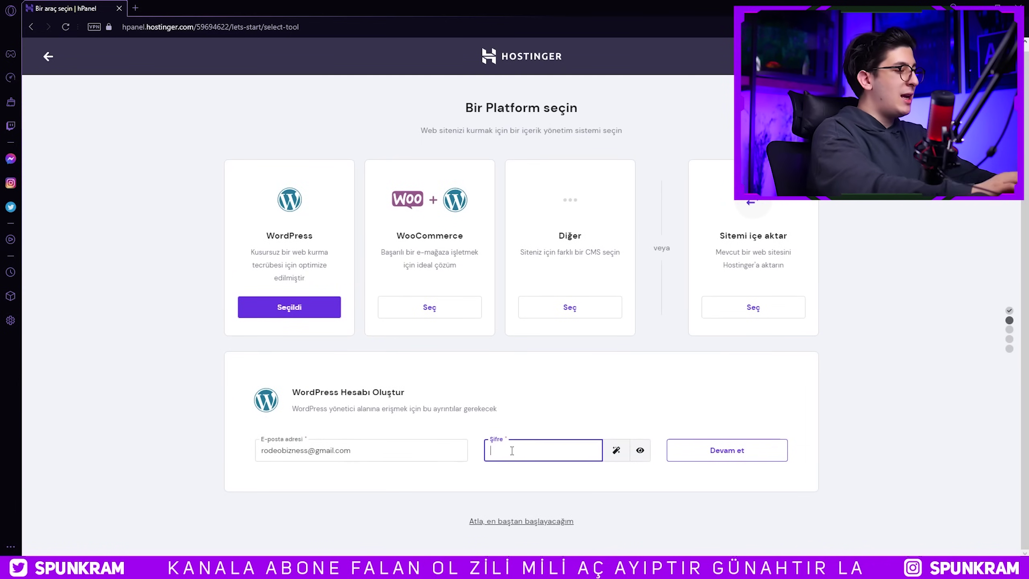
key("Caps_Lock")
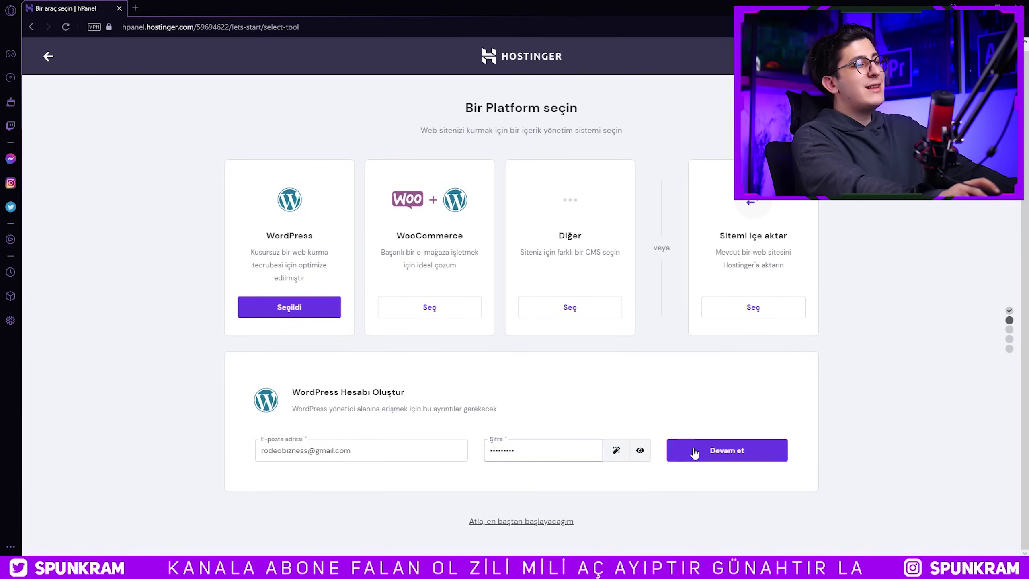
key("Return")
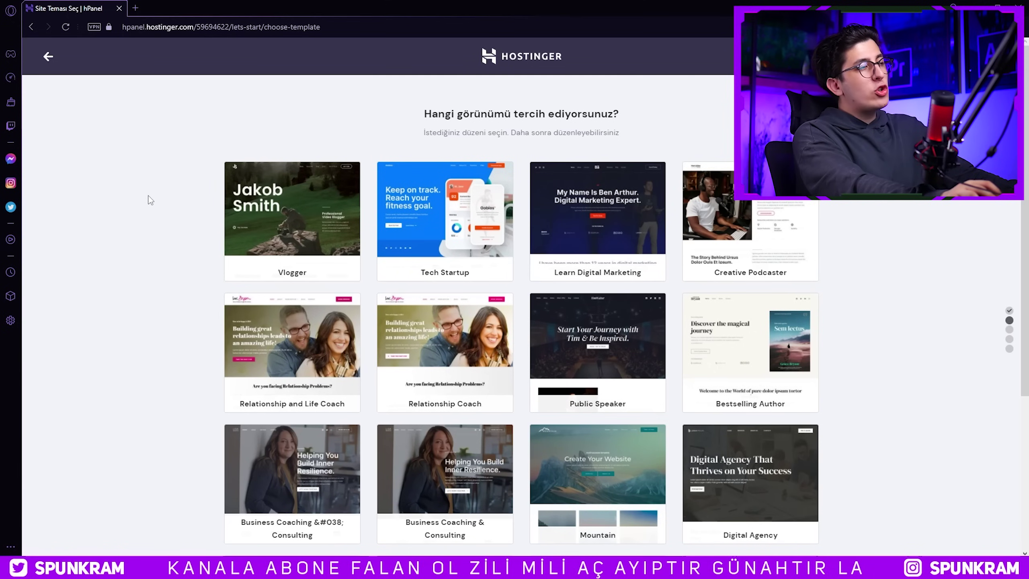
- Load more templates and browse the template gallery
scroll(887, 224, "down", 5)
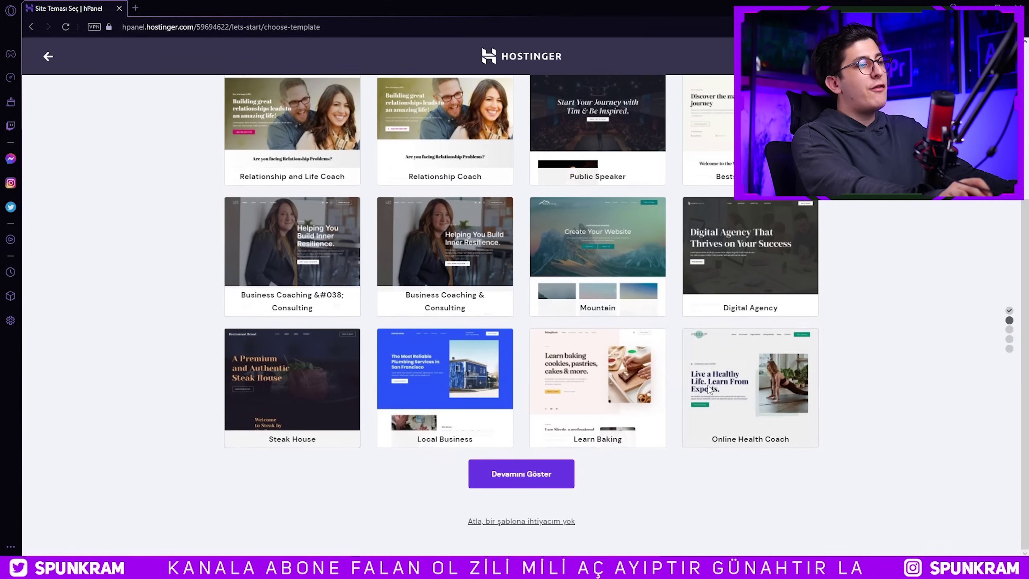
left_click(519, 474)
scroll(888, 243, "down", 2)
scroll(876, 348, "up", 1)
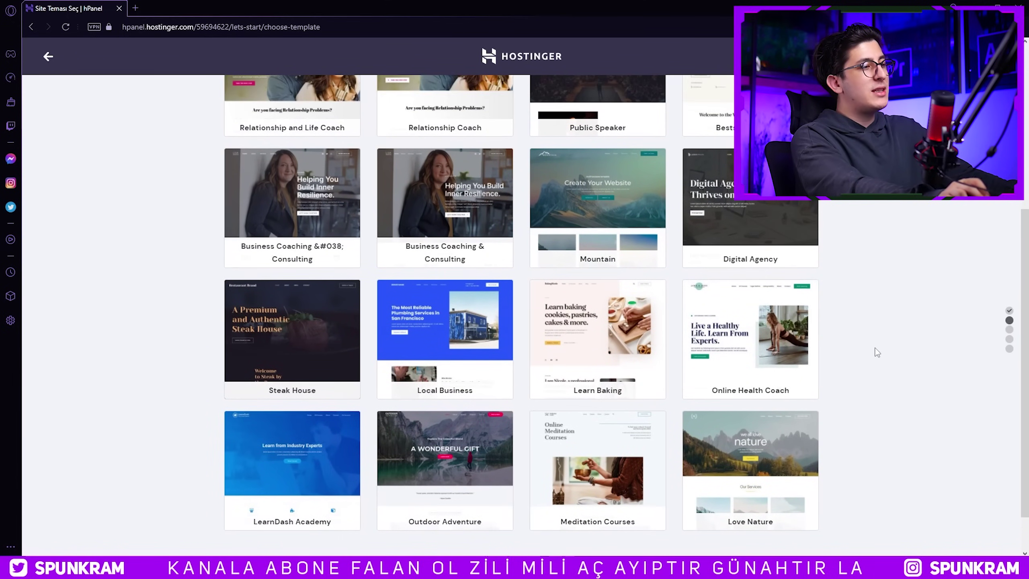
scroll(884, 358, "up", 5)
scroll(884, 359, "up", 2)
scroll(885, 347, "down", 4)
scroll(887, 347, "down", 4)
scroll(825, 474, "up", 3)
scroll(826, 474, "down", 3)
scroll(826, 474, "up", 3)
scroll(825, 473, "down", 2)
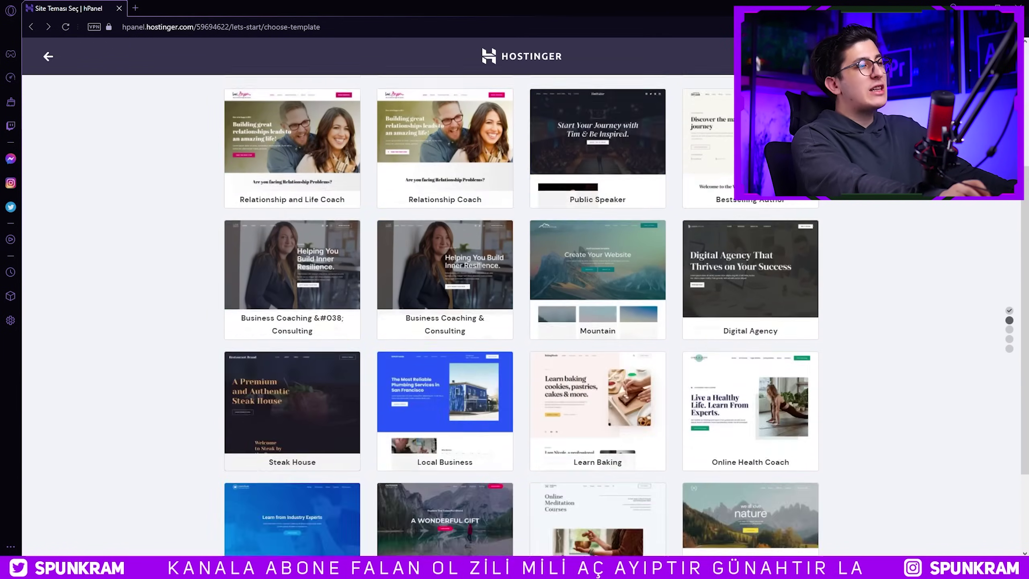
scroll(514, 536, "down", 3)
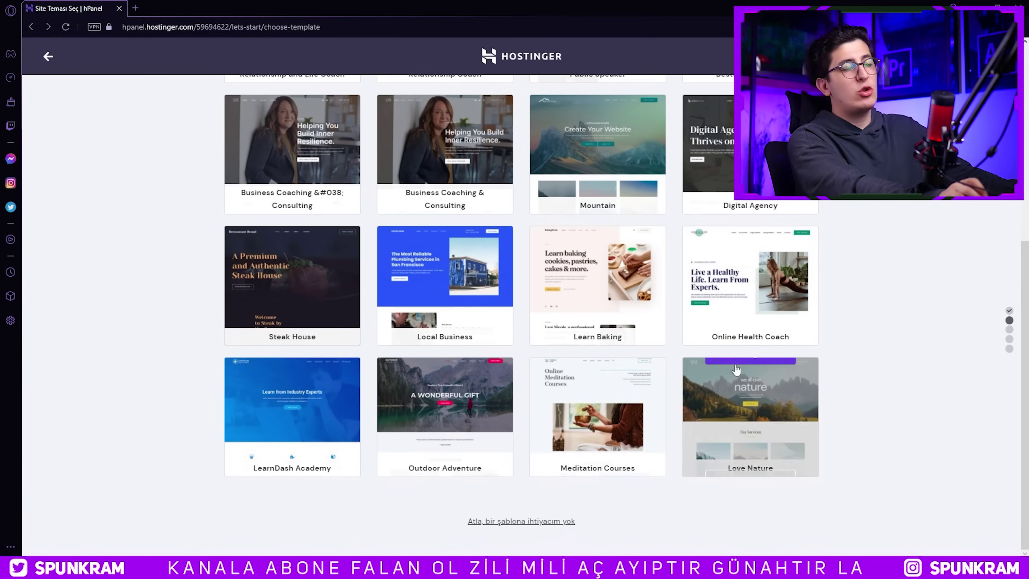
scroll(709, 303, "up", 6)
scroll(533, 223, "up", 2)
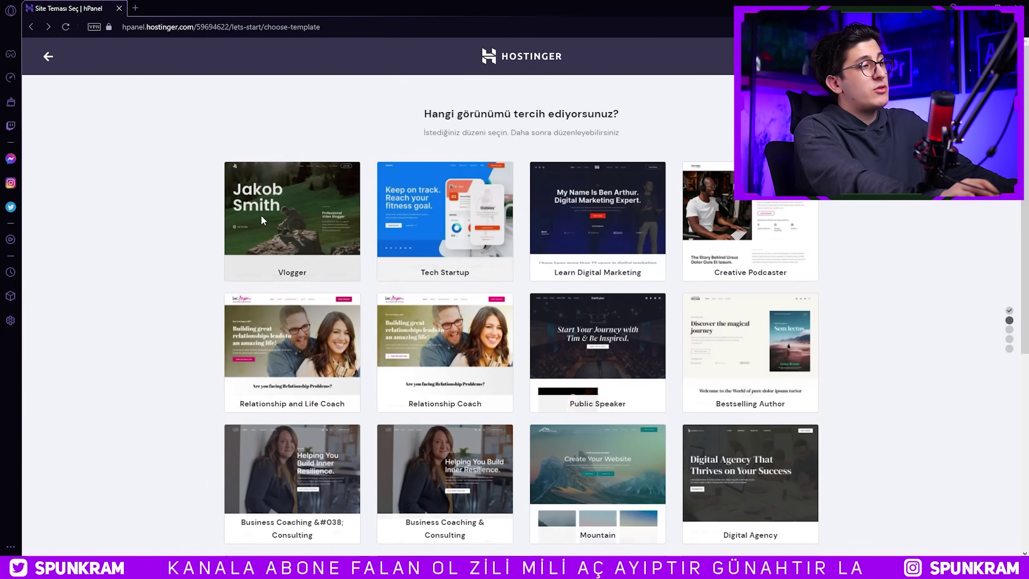
scroll(738, 279, "down", 8)
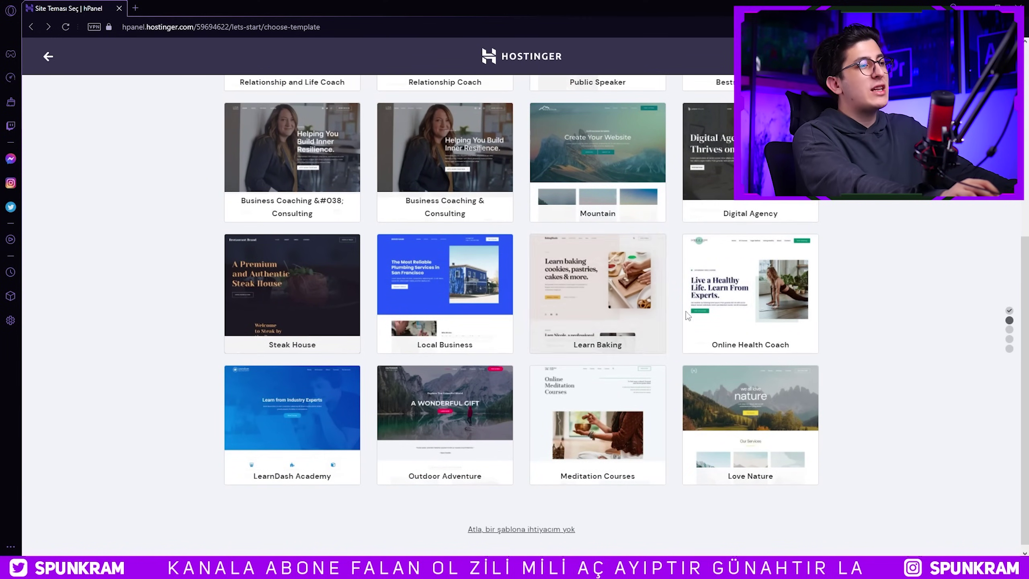
mouse_move(750, 418)
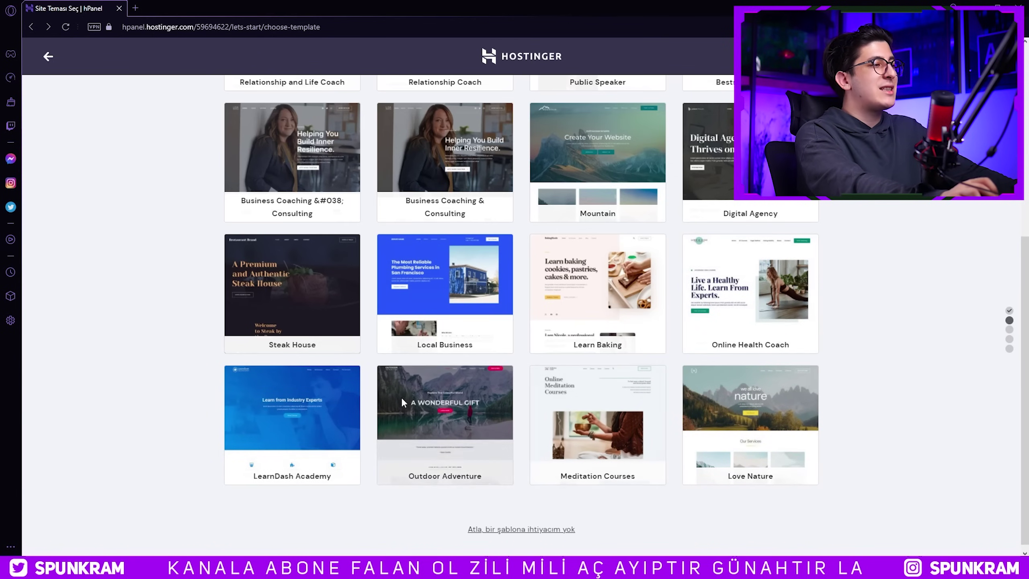
scroll(325, 310, "up", 5)
scroll(735, 273, "up", 2)
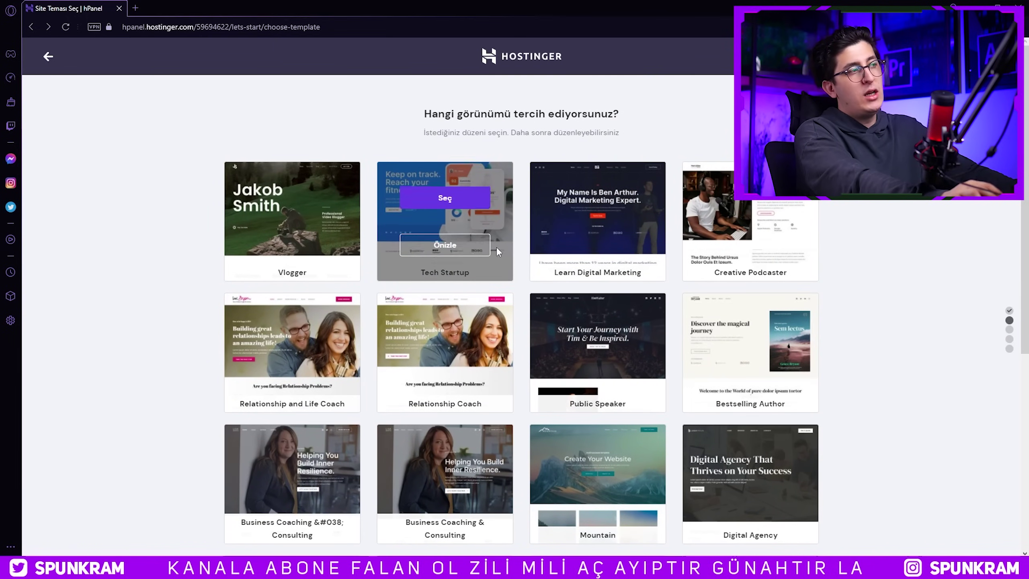
scroll(500, 246, "down", 7)
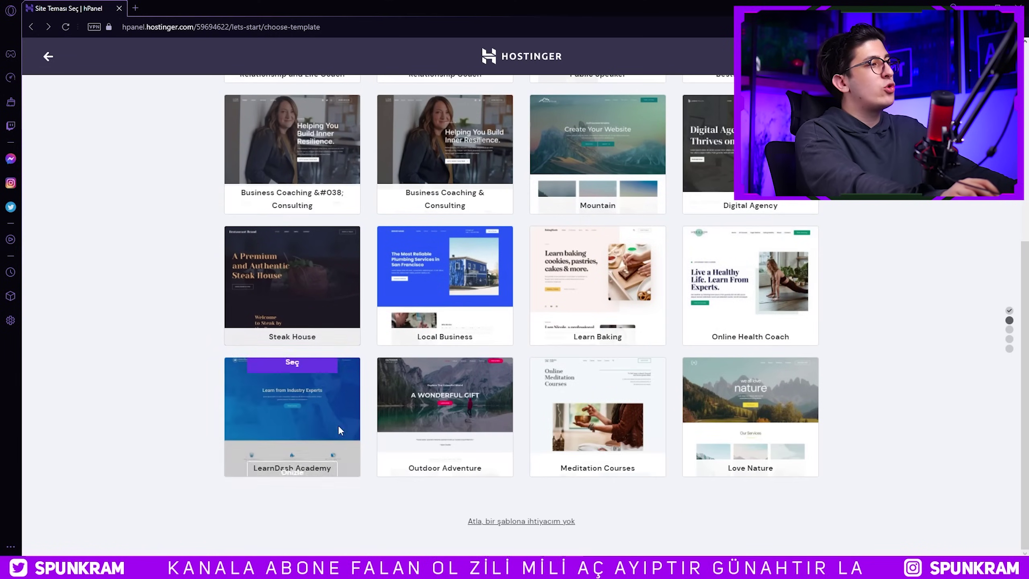
mouse_move(292, 286)
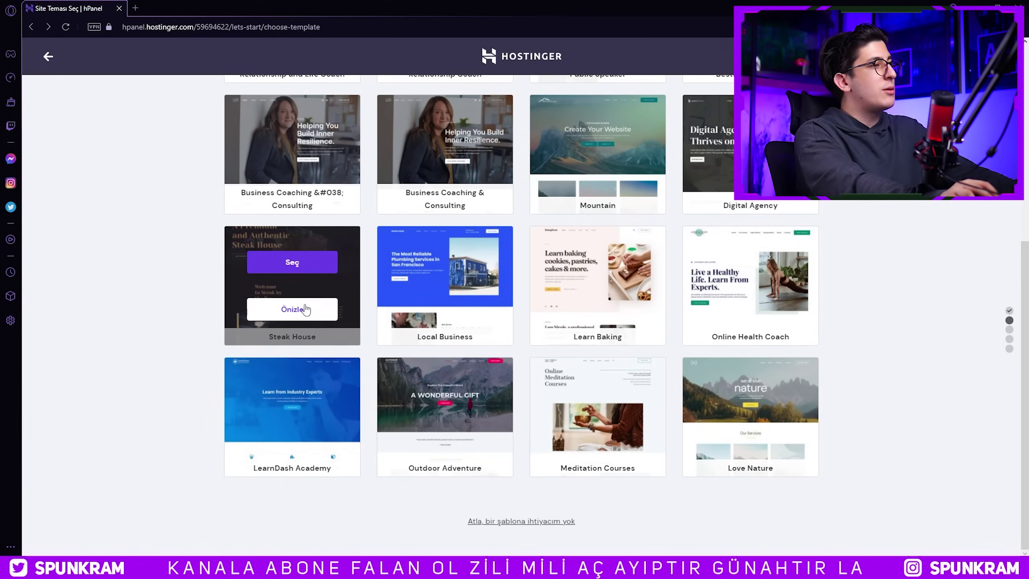
- Preview the Steak House template and scroll through it
left_click(297, 308)
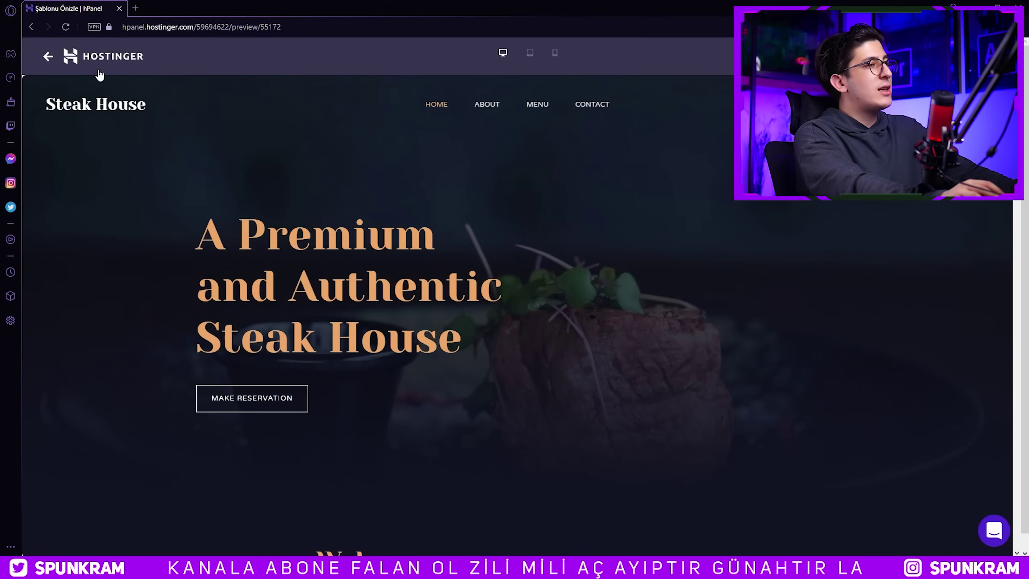
scroll(393, 215, "down", 4)
scroll(398, 215, "down", 7)
scroll(400, 226, "down", 2)
scroll(400, 226, "down", 5)
scroll(400, 225, "down", 5)
scroll(400, 226, "down", 5)
scroll(400, 226, "down", 5)
scroll(401, 230, "up", 10)
scroll(244, 162, "up", 5)
- Select the Steak House template as the site's design
left_click(32, 27)
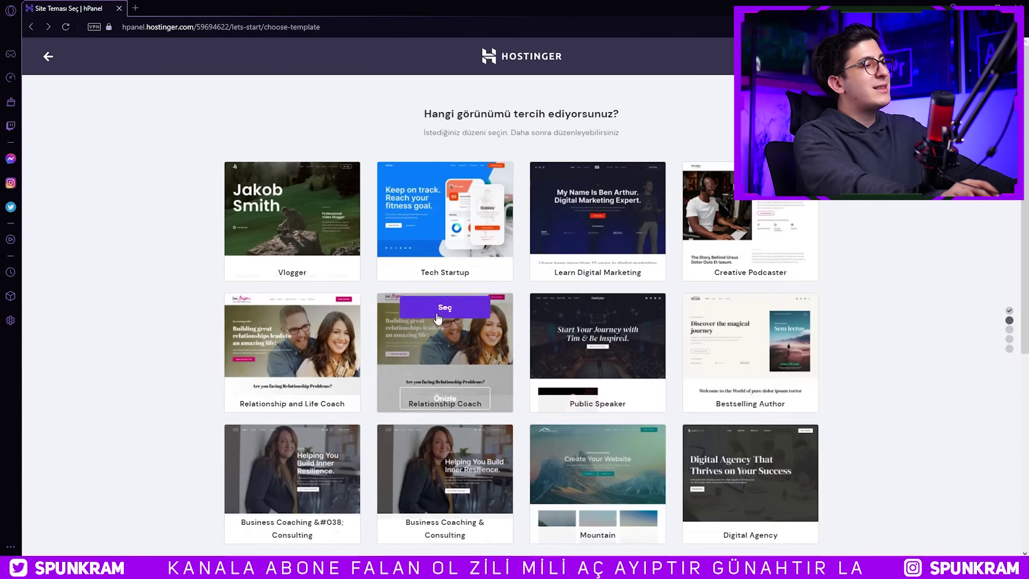
scroll(381, 340, "down", 8)
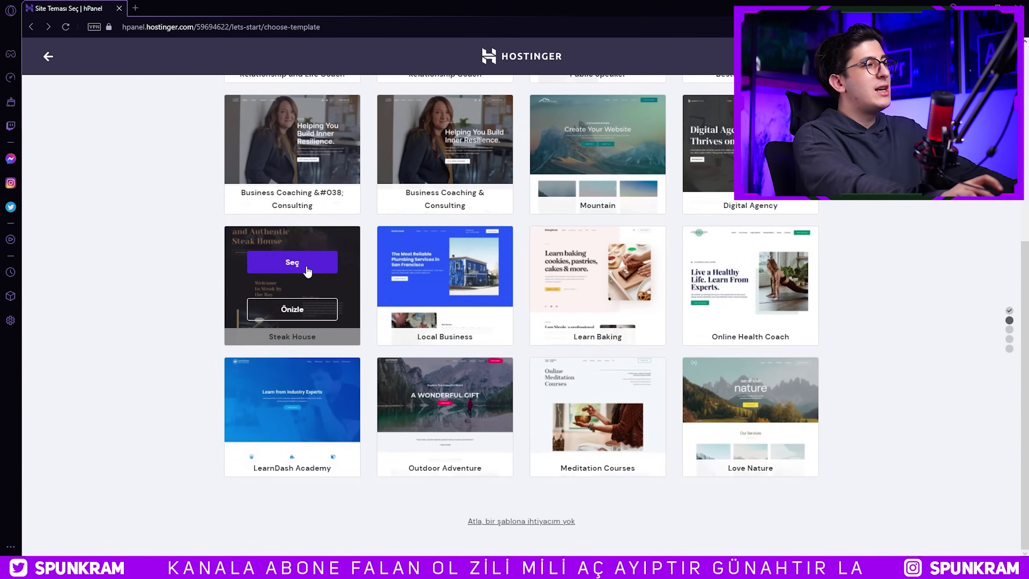
left_click(291, 260)
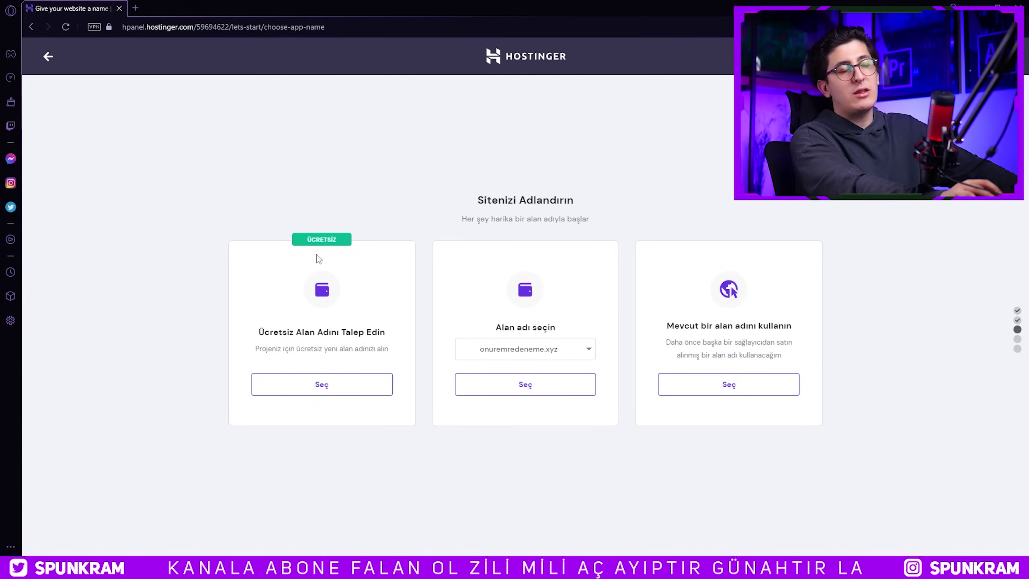
- Choose the free domain option, search for spunkramkasarcilik.com and continue with it
left_click(323, 386)
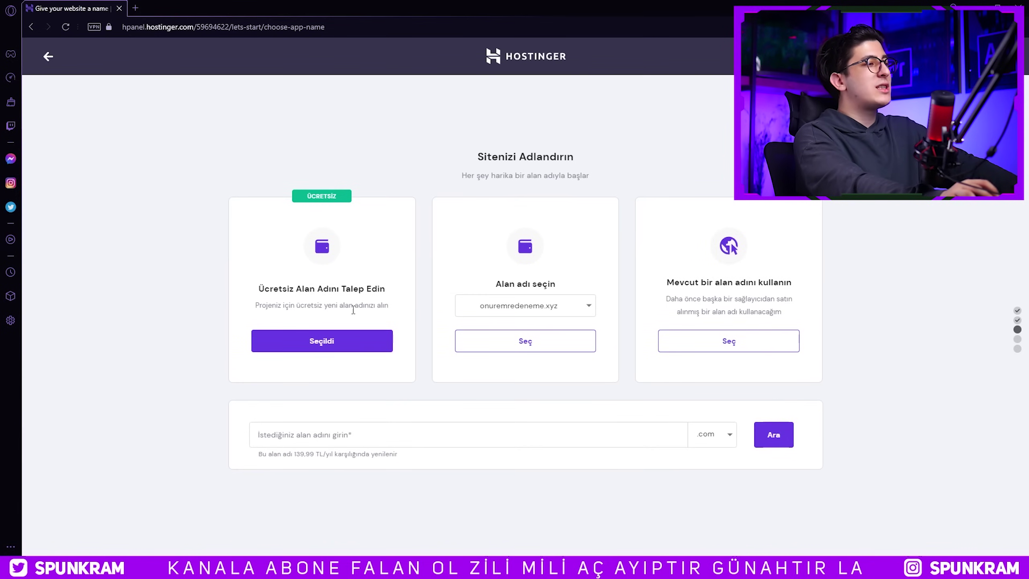
left_click(382, 433)
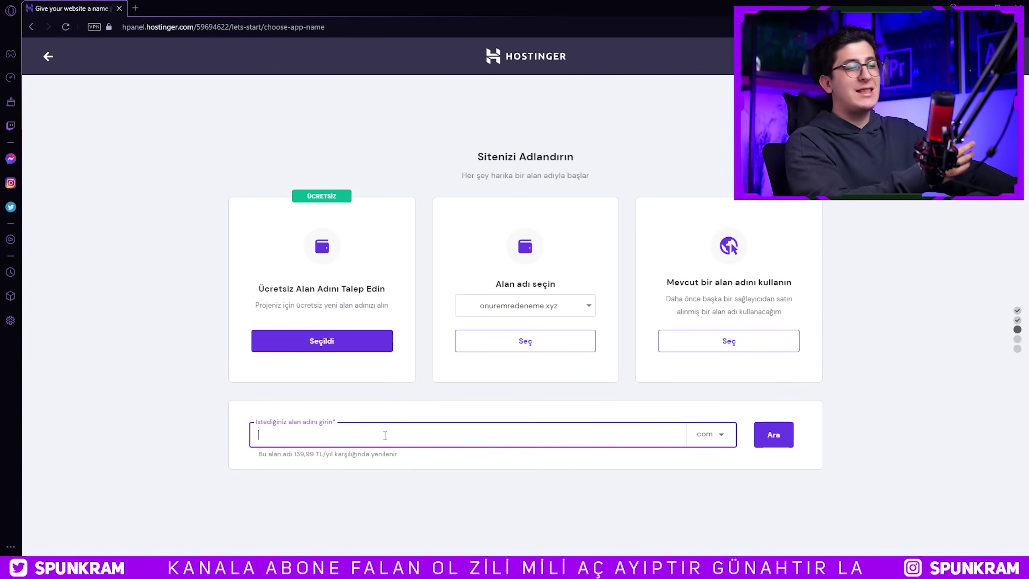
type("spunkramkasarcilik")
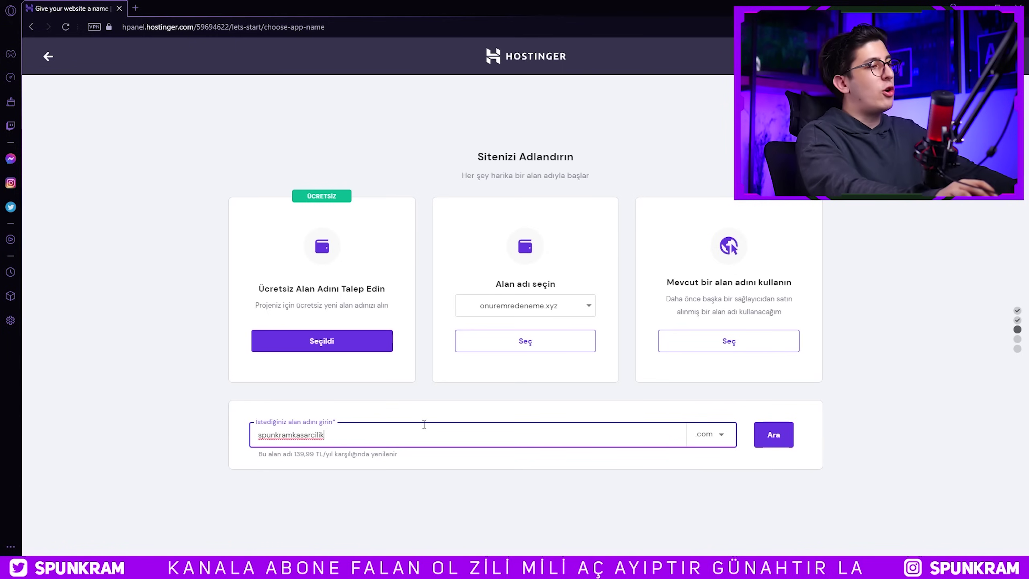
left_click(210, 438)
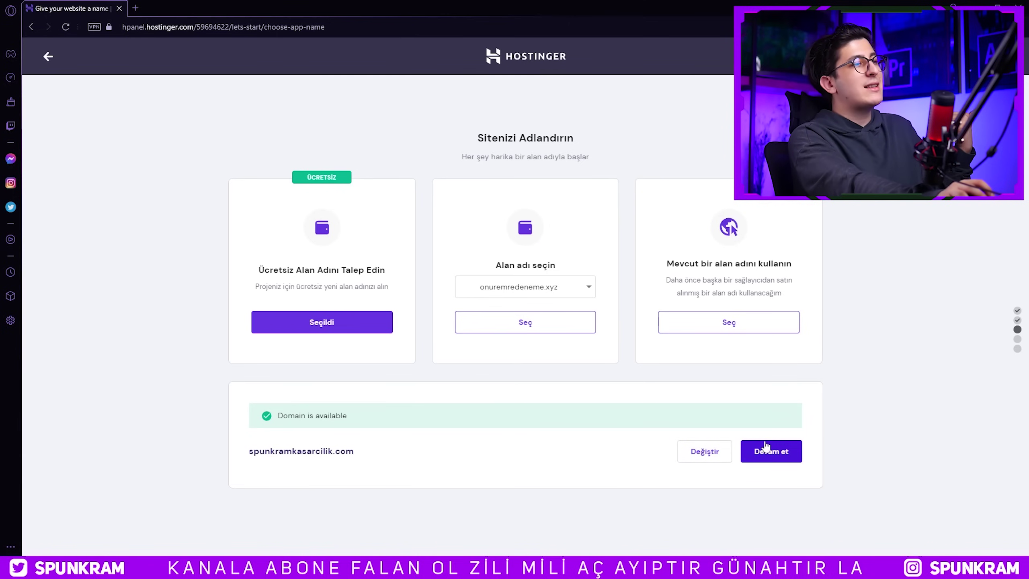
left_click(787, 460)
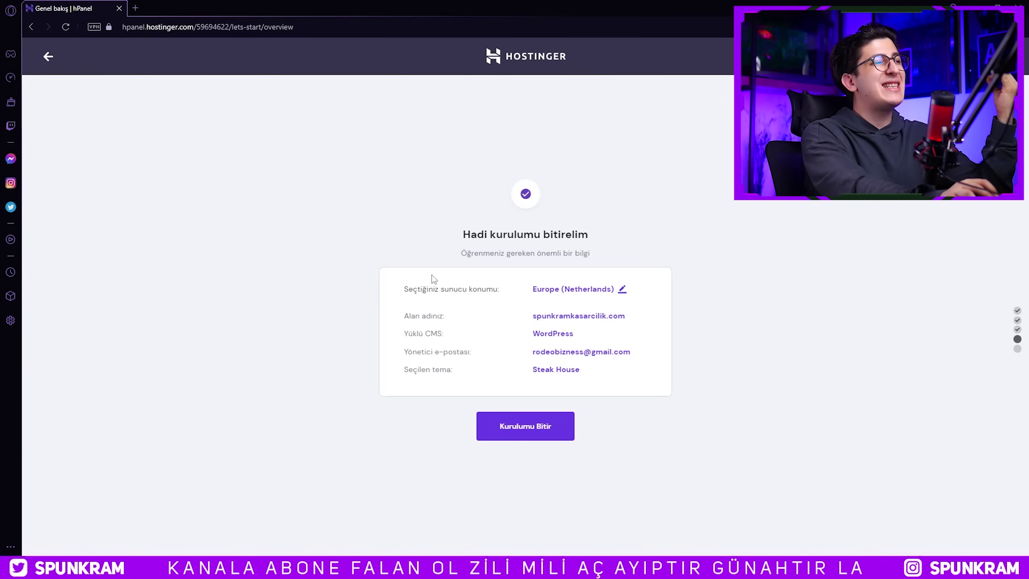
- Keep Europe (Netherlands) as the server location and finish the site setup
left_click(621, 290)
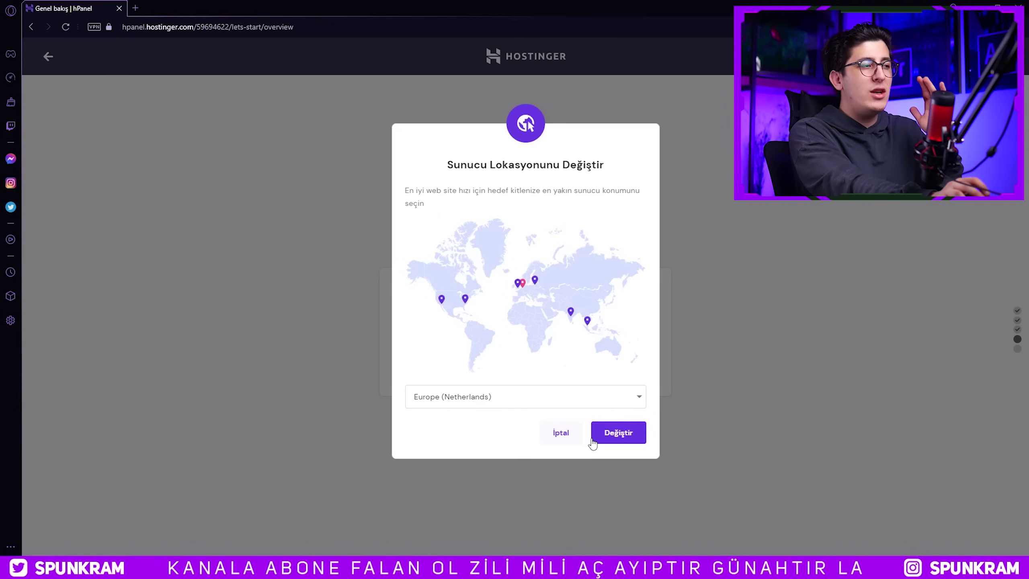
left_click(606, 432)
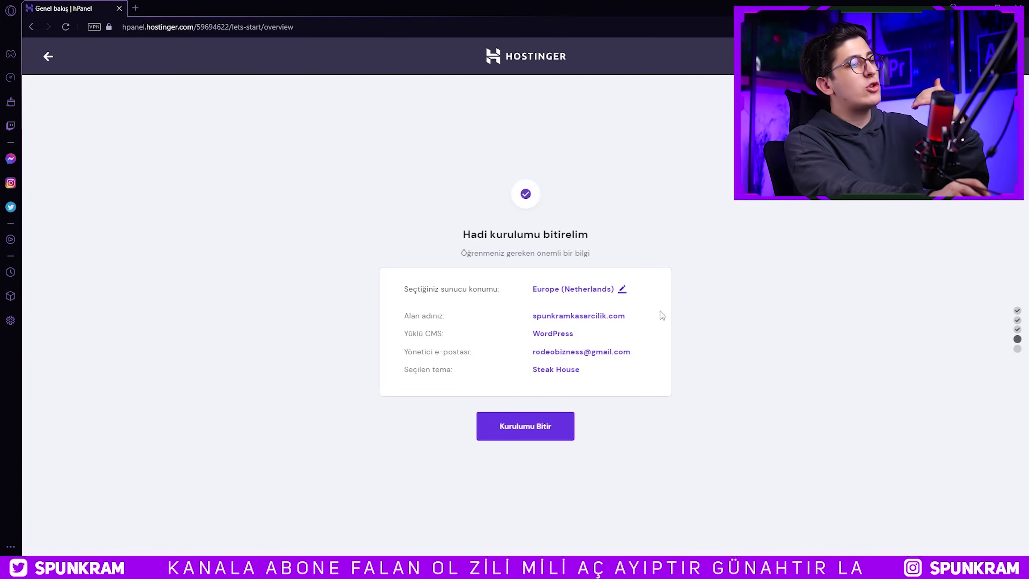
left_click(546, 414)
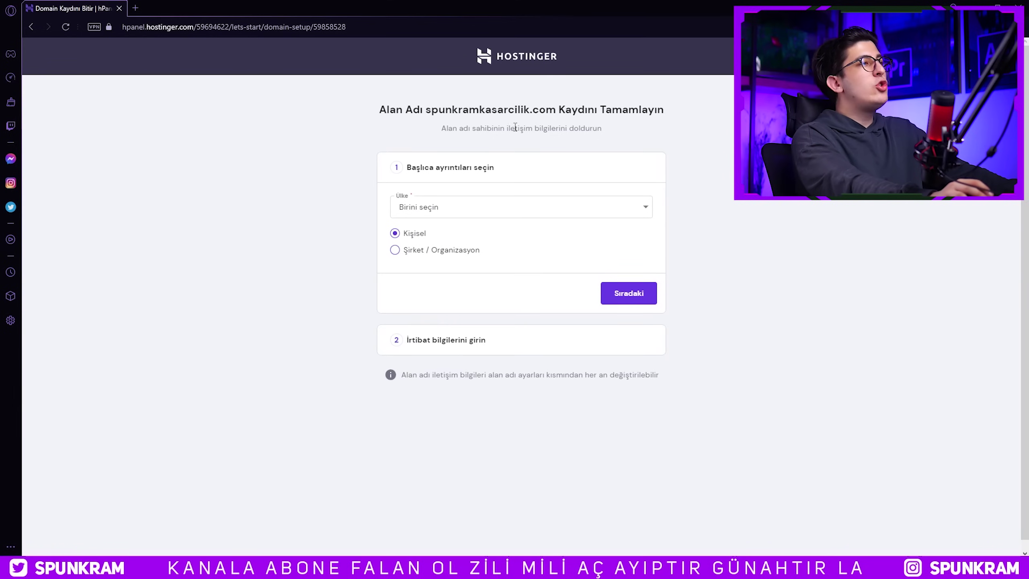
- Finish the setup, set the country to Türkiye and continue to the contact details form
mouse_move(388, 113)
left_mouse_down()
mouse_move(508, 101)
mouse_move(669, 124)
left_mouse_up()
left_click(669, 124)
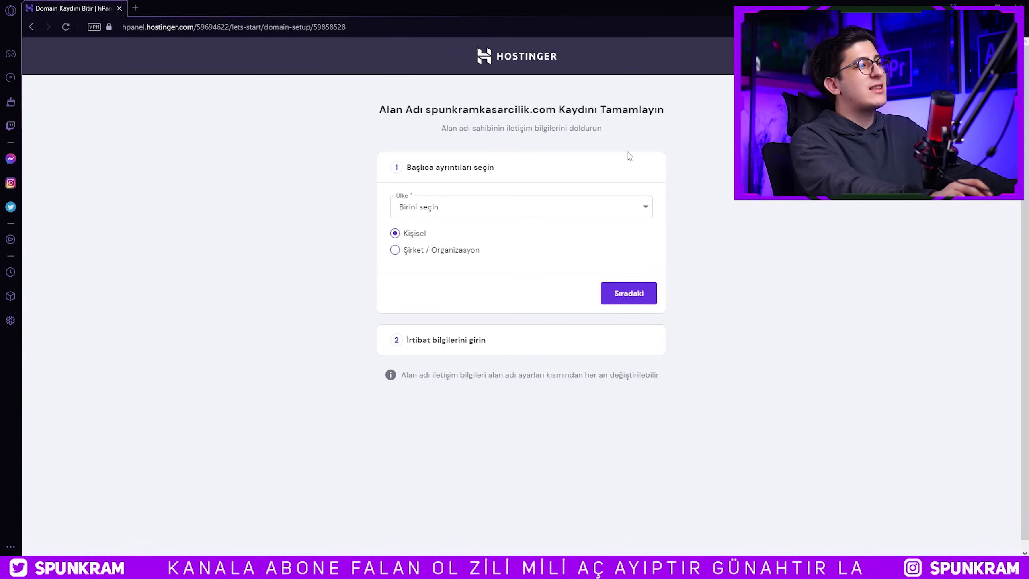
left_click(509, 206)
type("t")
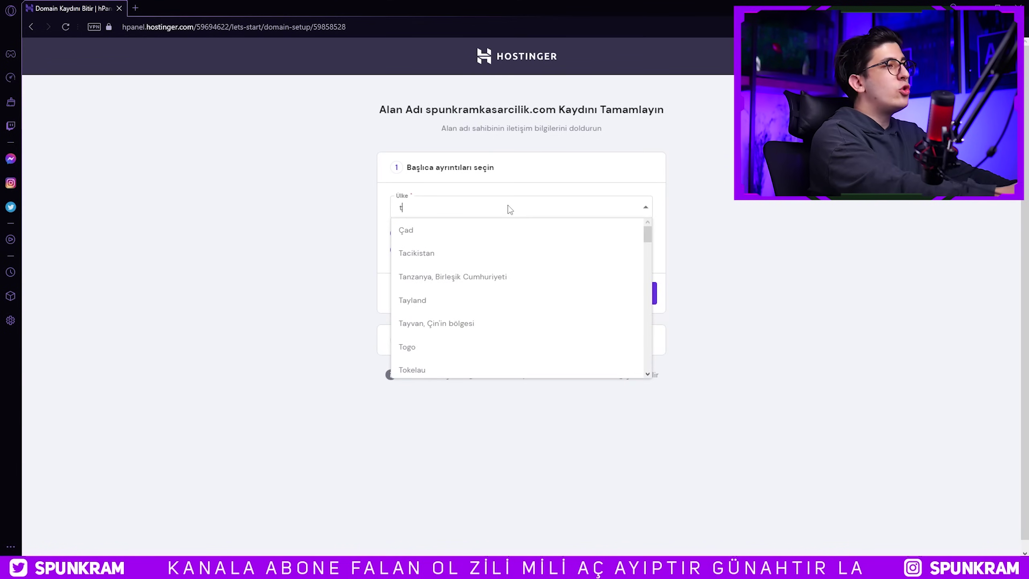
type("ürk")
left_click(487, 230)
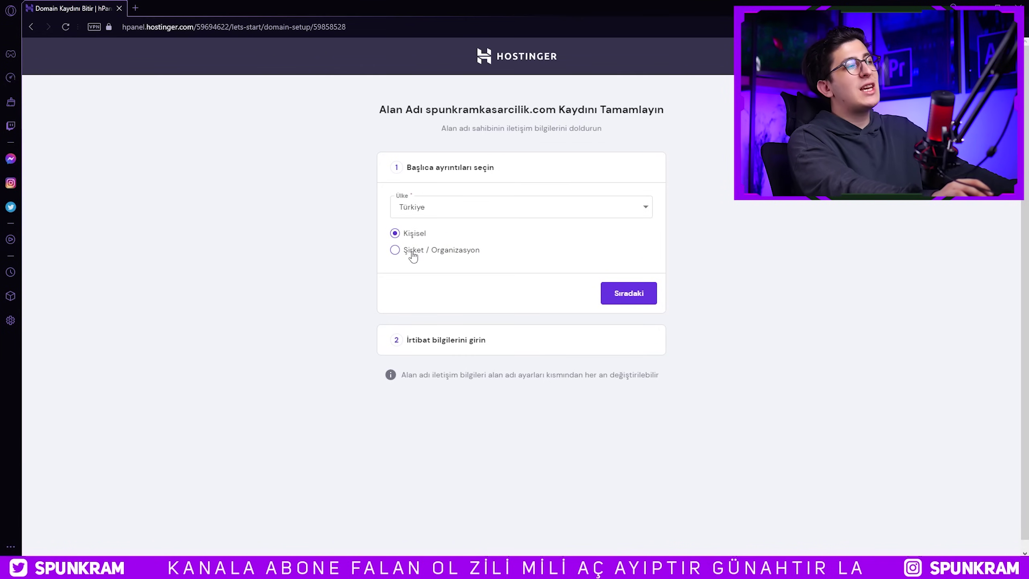
left_click(633, 296)
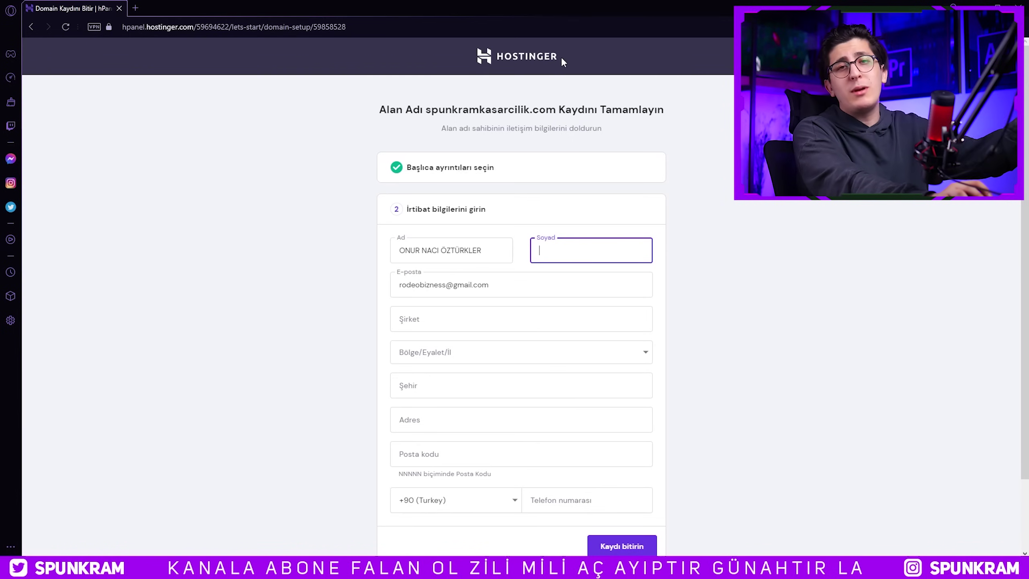
- Fix the first-name field and enter the owner's surname in capitals
double_click(476, 248)
key("BackSpace")
key("Tab")
key("Caps_Lock")
type("OZTURKLER")
key("Tab")
key("Caps_Lock")
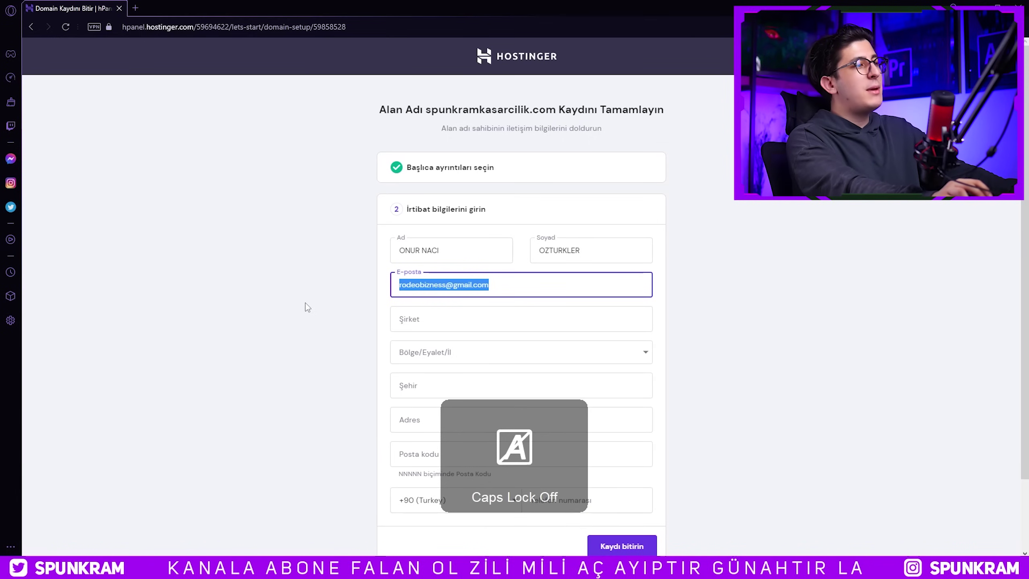
- Enter company Spunkram Kaşarcılık, choose Kars as the region and fill in the city
left_click(459, 311)
key("Caps_Lock")
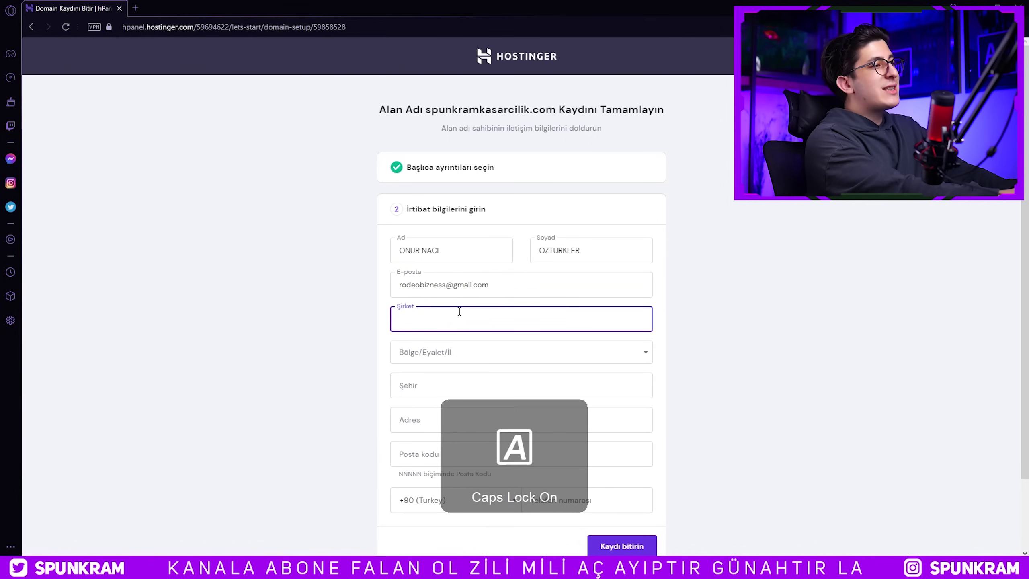
type("Spunkram Kaşarcılık")
left_click(473, 348)
type("kars")
left_click(568, 376)
left_click(491, 384)
key("Caps_Lock")
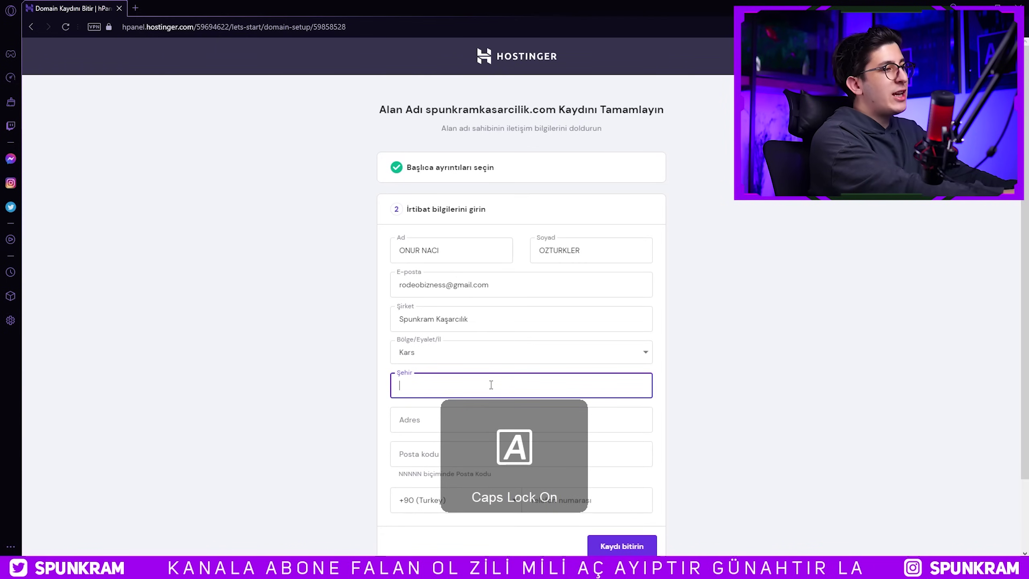
type("M")
key("Caps_Lock")
type("erke")
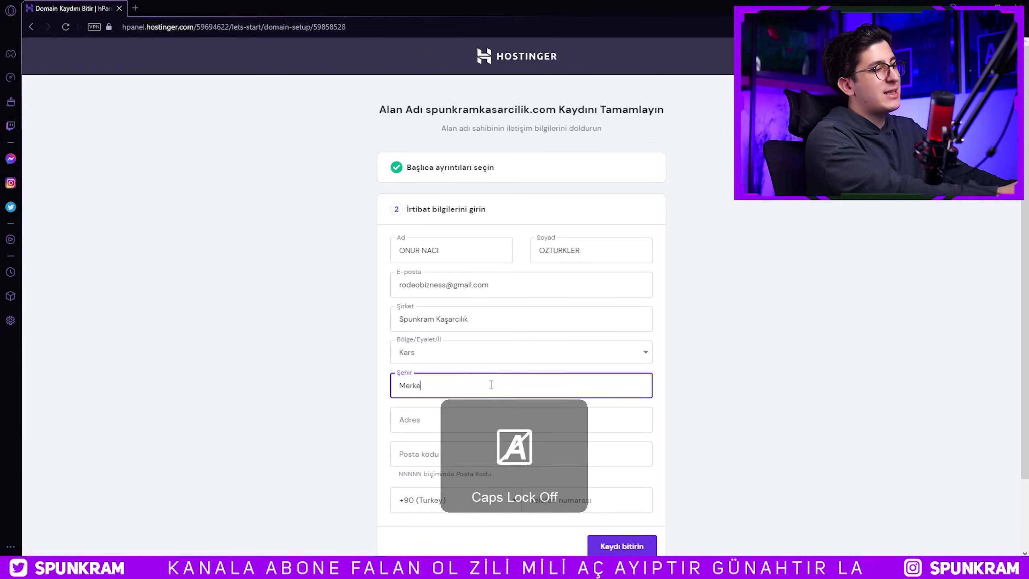
type("z")
- Fill in the owner's street address
left_click(508, 415)
key("Caps_Lock")
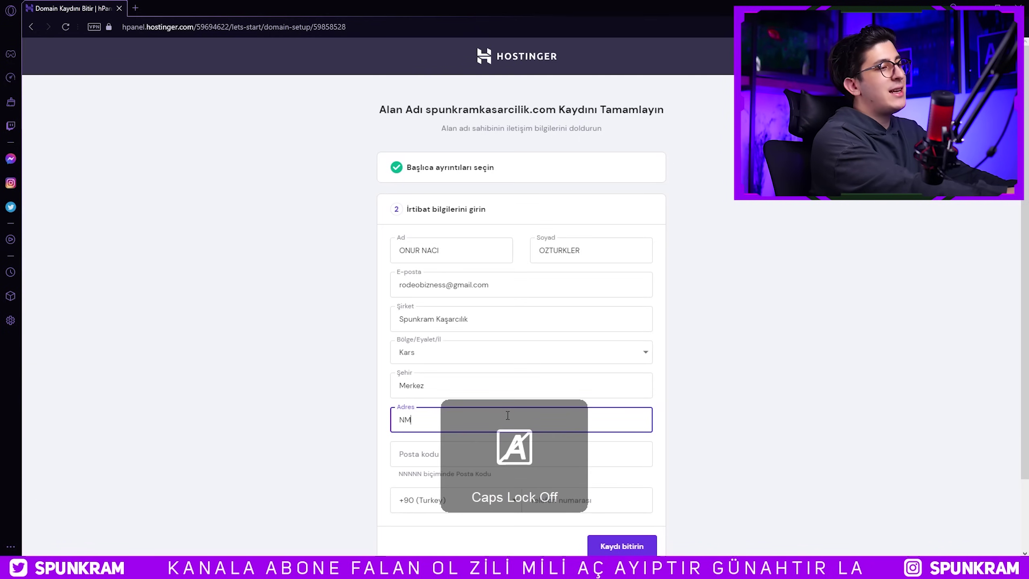
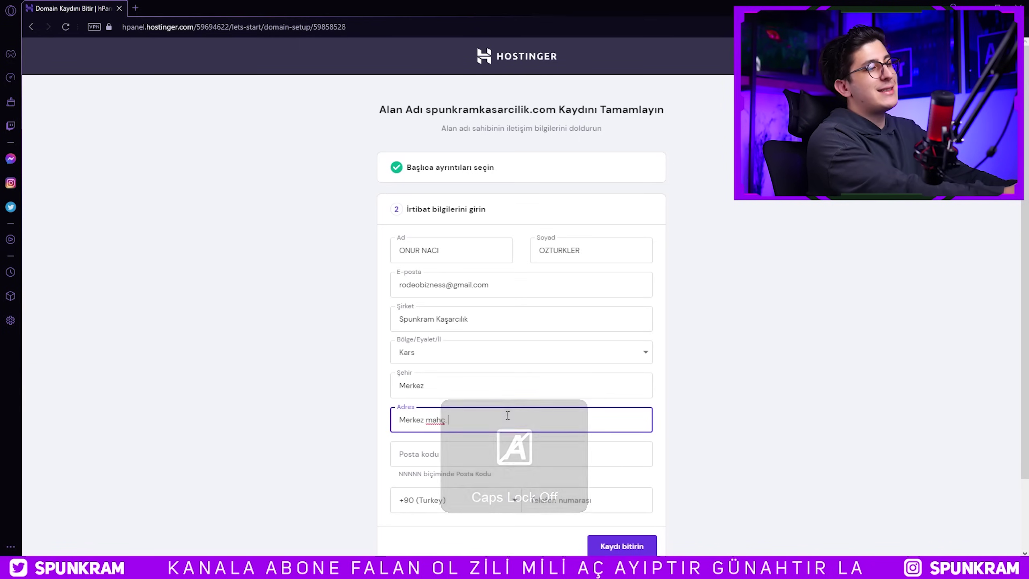
key("Caps_Lock")
key("Caps_Lock")
key("Caps_Lock")
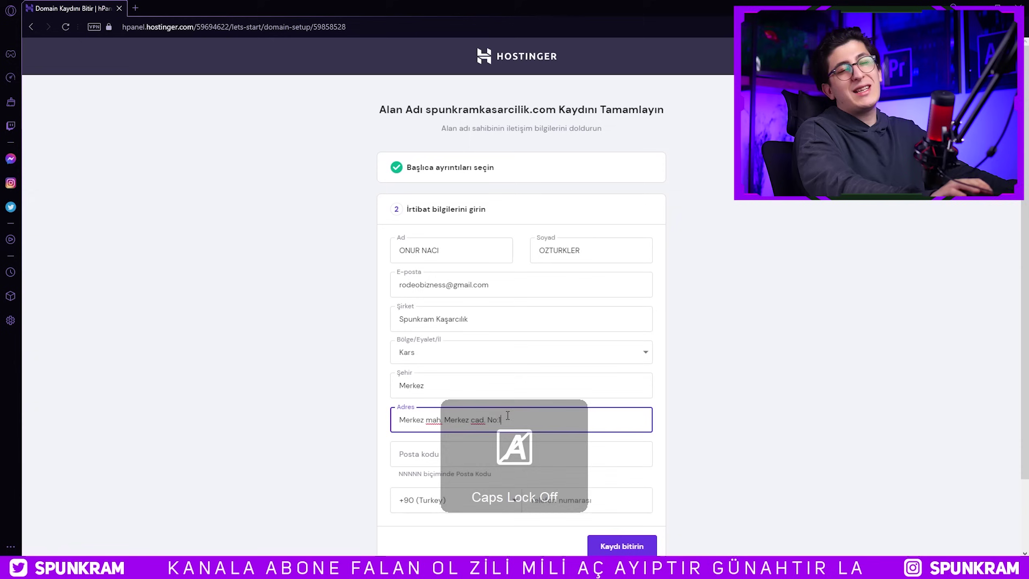
left_click(830, 367)
- Enter the postal code and phone number, then submit the domain registration details
left_click(446, 464)
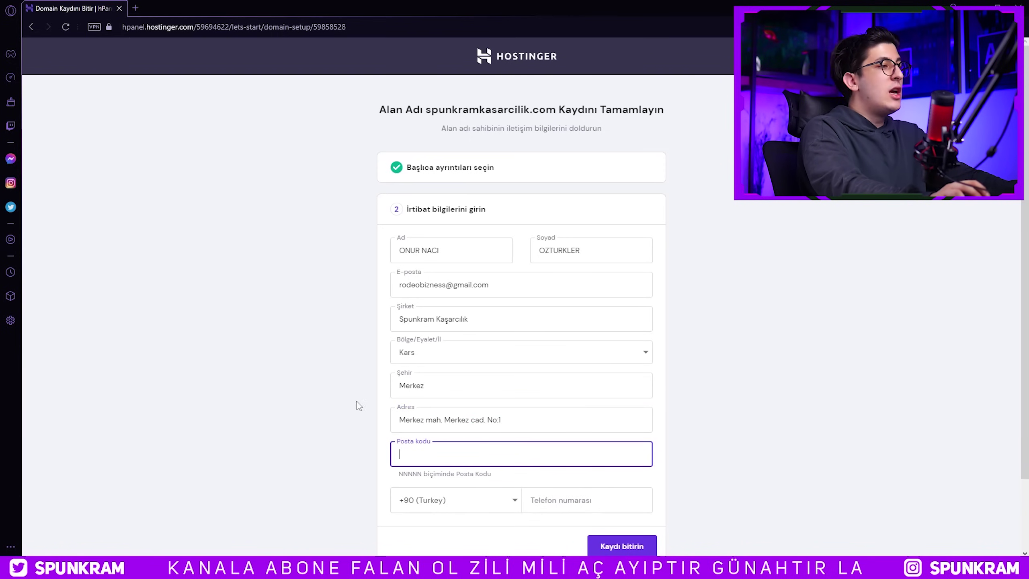
type("361")
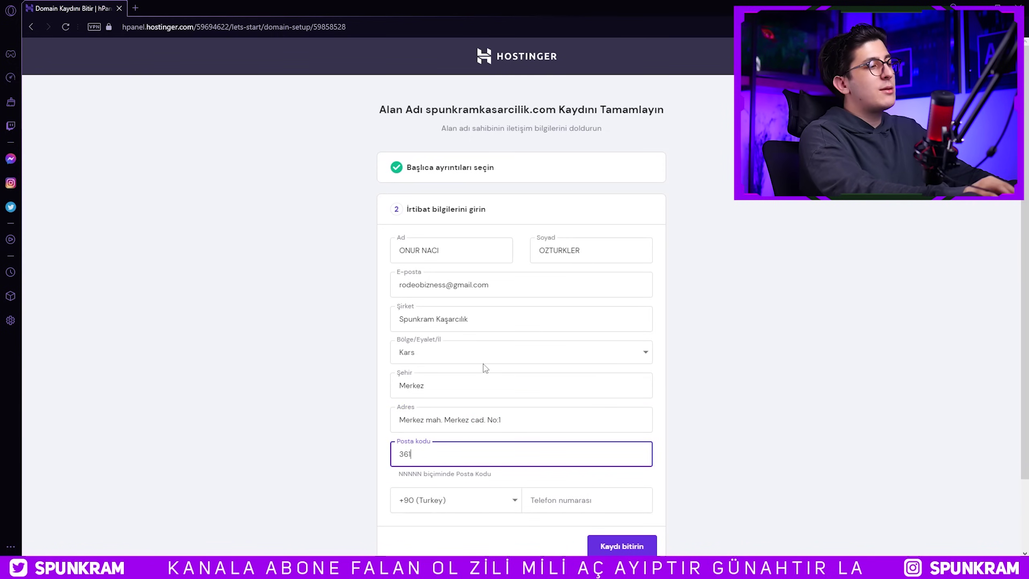
type("00")
scroll(685, 467, "down", 2)
key("Tab")
scroll(726, 416, "up", 2)
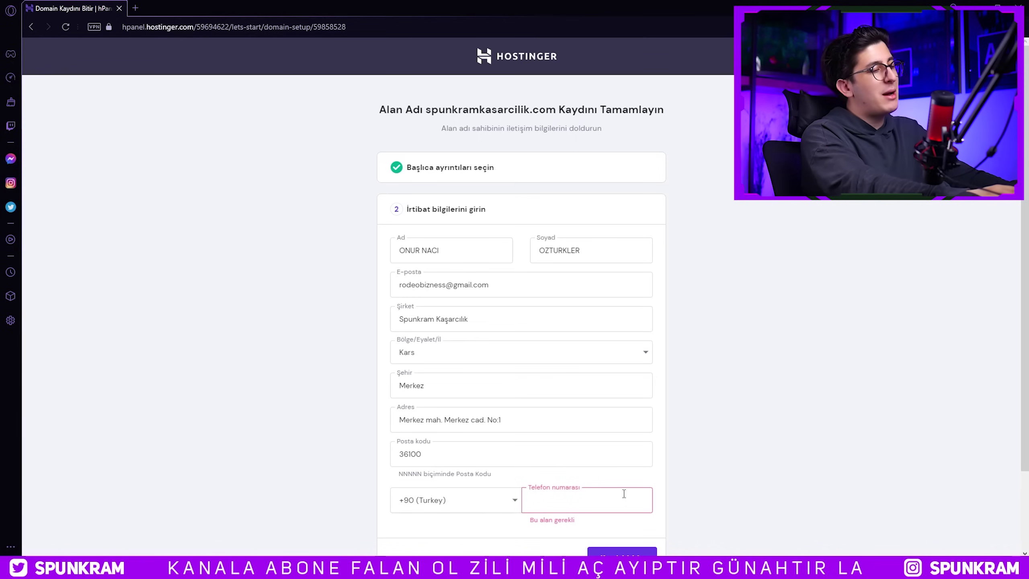
type("5500000000")
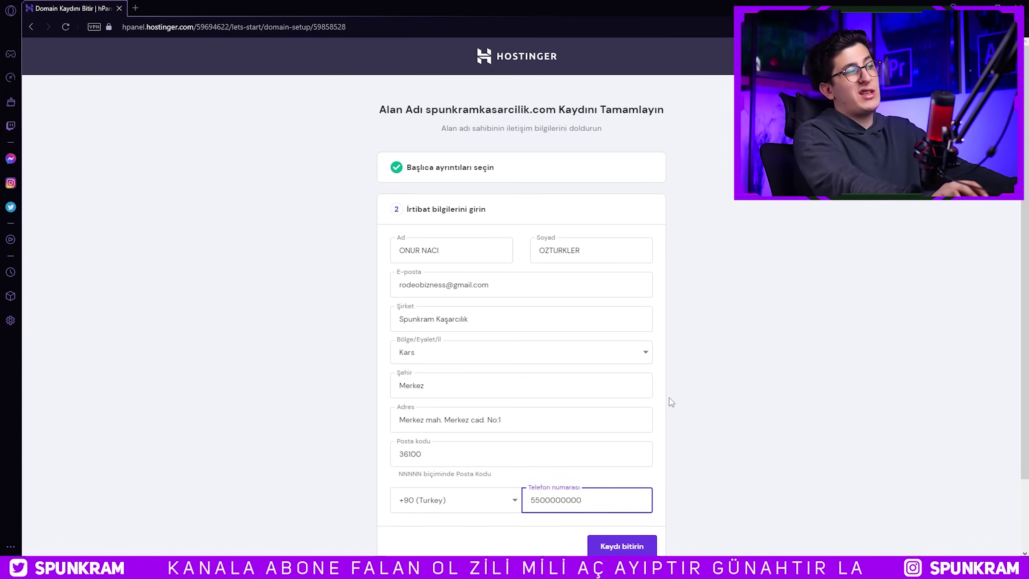
left_click(621, 545)
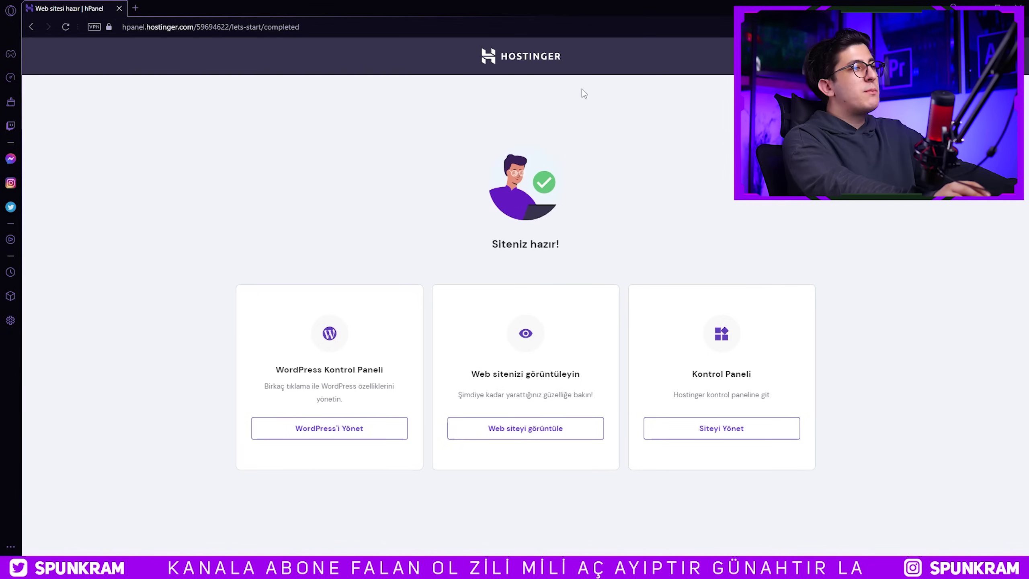
- Open the finished site in a new tab and browse its About, Menu, Contact and Home pages
left_click_drag(462, 404, 612, 400)
left_click(612, 401)
left_click(583, 428)
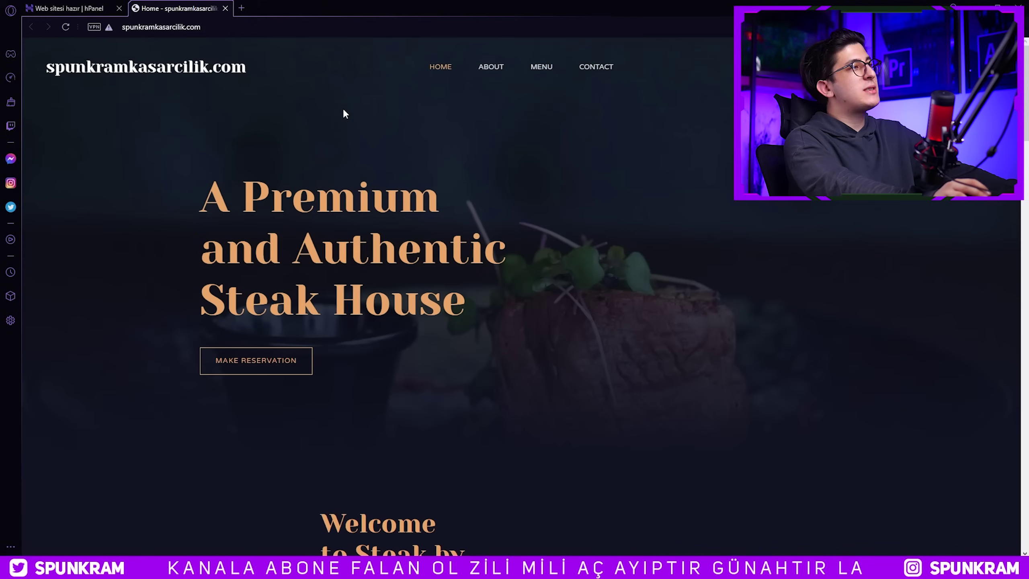
left_click(491, 67)
left_click(542, 67)
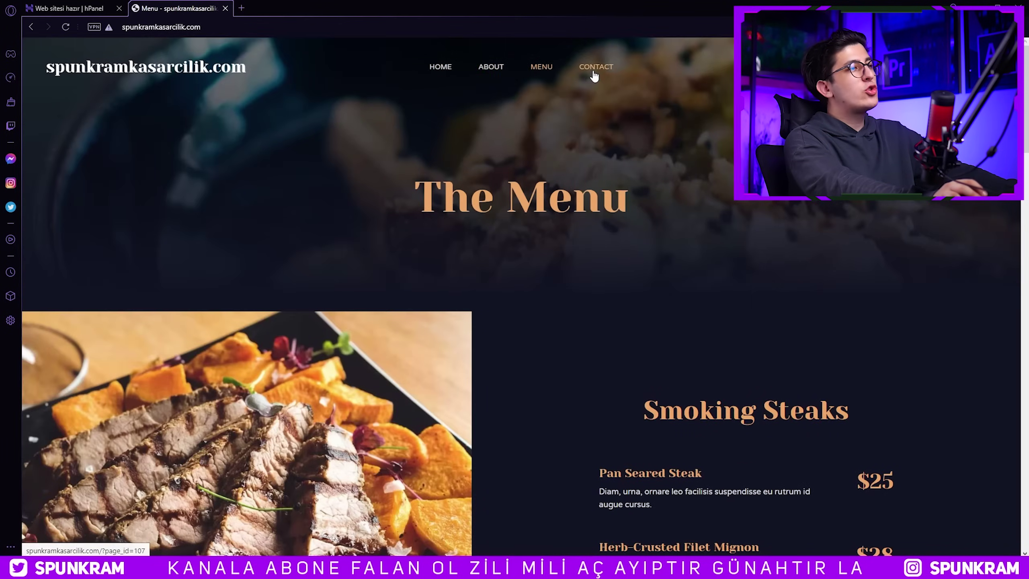
left_click(587, 67)
left_click(441, 66)
scroll(326, 91, "down", 5)
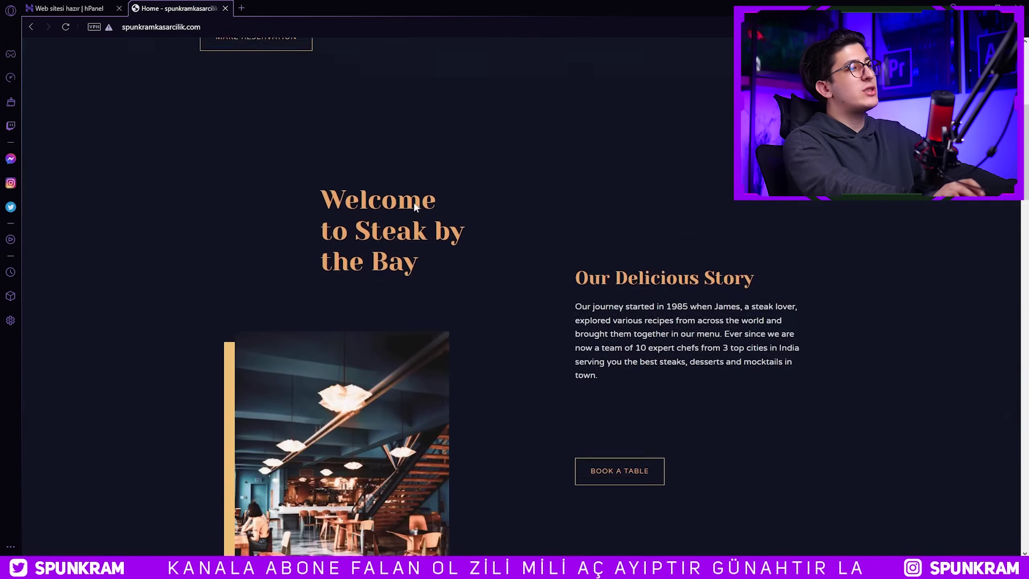
scroll(415, 207, "down", 5)
scroll(415, 208, "up", 10)
- Switch to the hosting panel and back, then put the cursor in the site's address bar
left_click(69, 8)
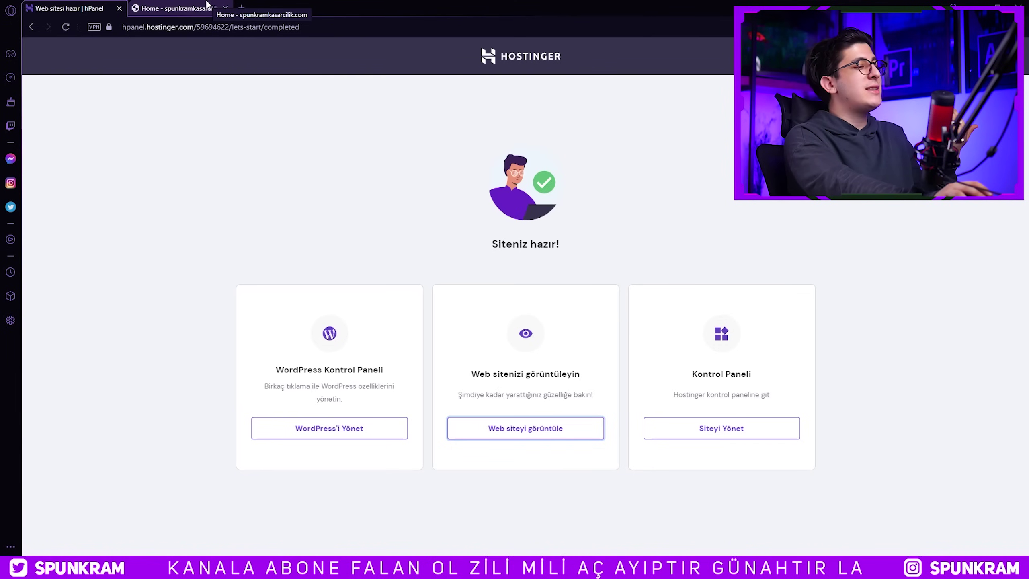
left_click(207, 7)
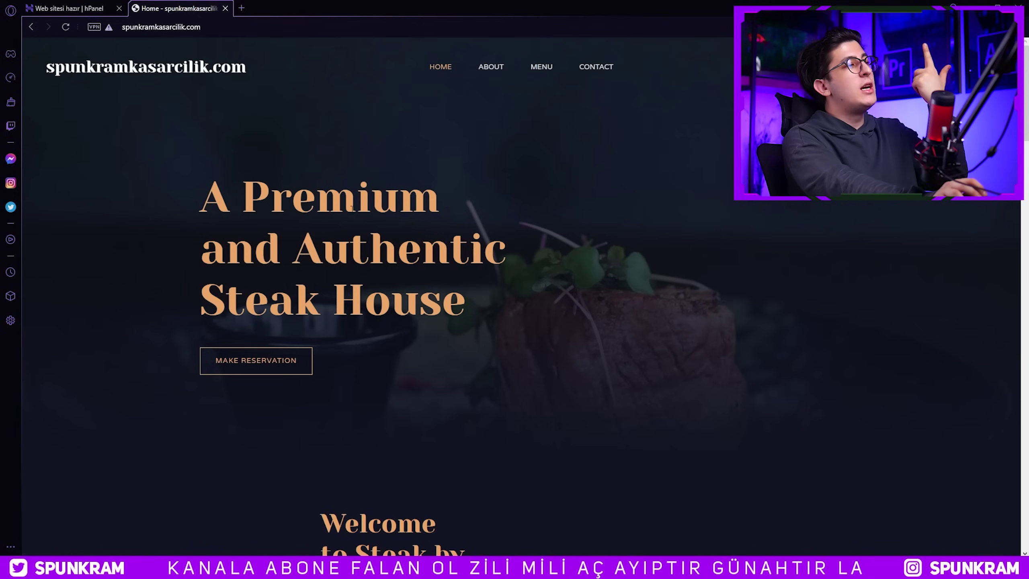
left_click(284, 27)
left_click(300, 27)
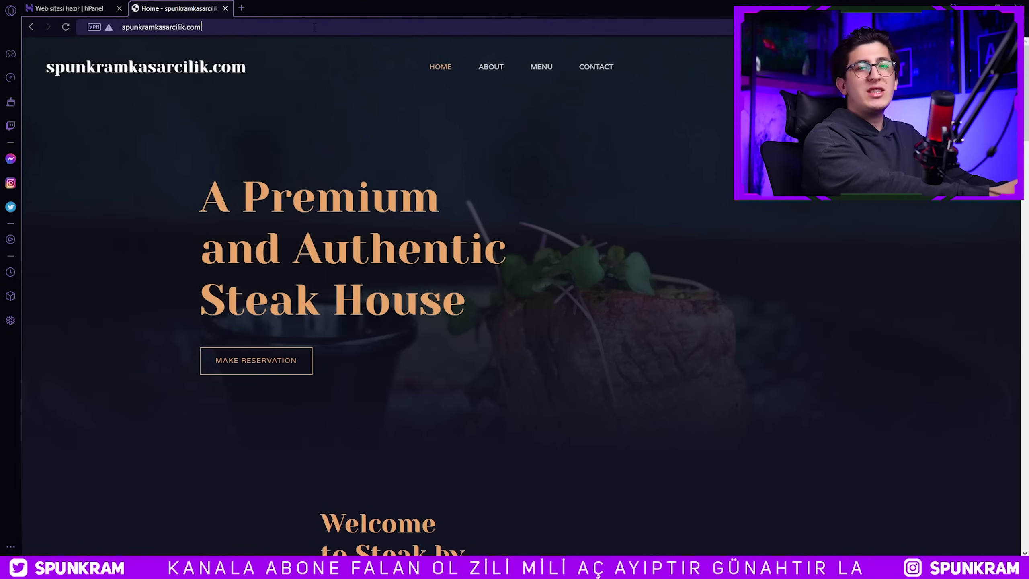
- Go to the site's /wp-login page and sign in with the admin username and password
type("/wp-log")
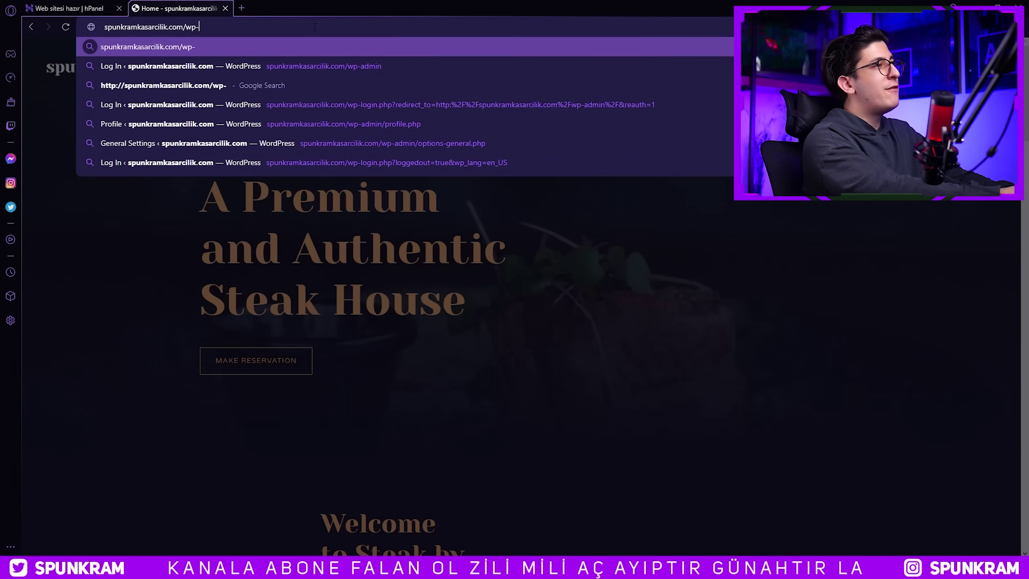
type("in")
key("Return")
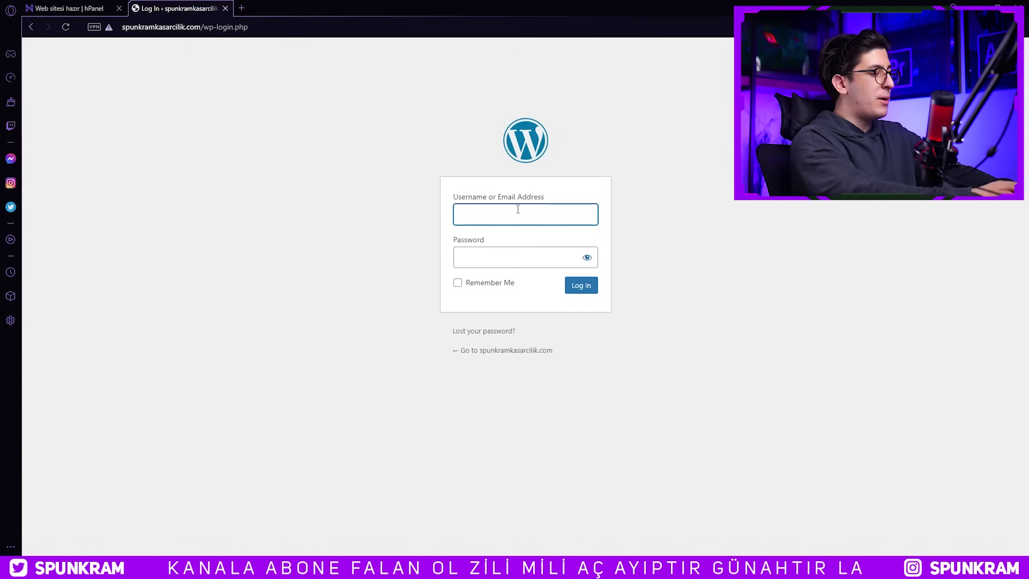
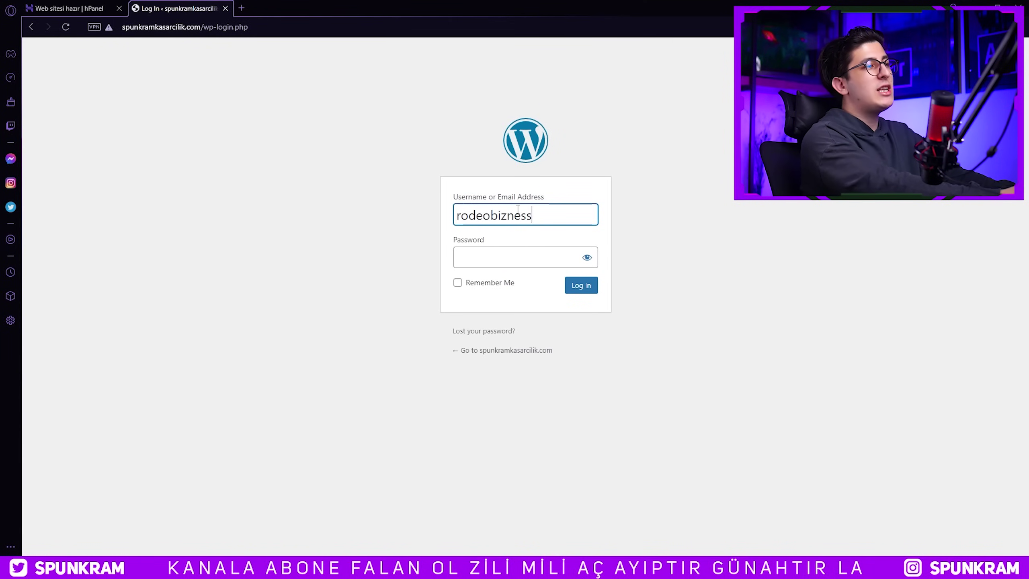
key("Tab")
key("ctrl+v")
key("Return")
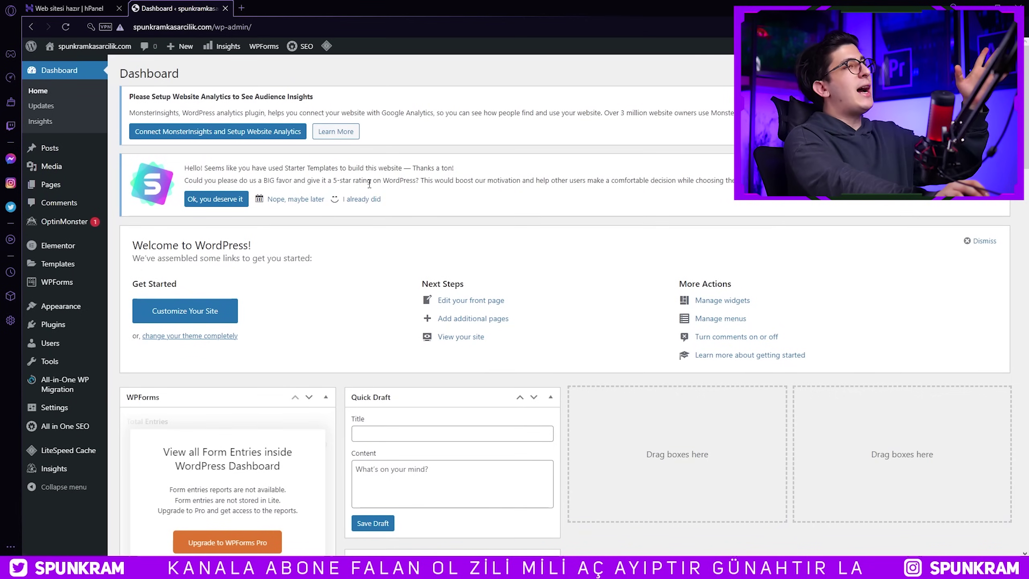
- In General Settings, choose Türkçe as the site language and UTC+3 timezone, then save
left_click(55, 408)
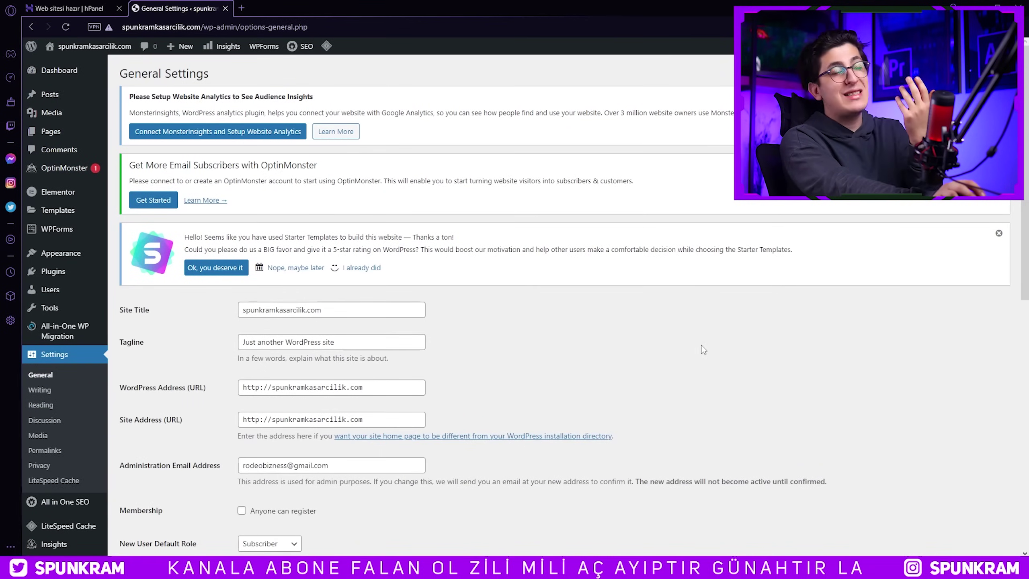
scroll(687, 340, "down", 1)
scroll(683, 337, "down", 4)
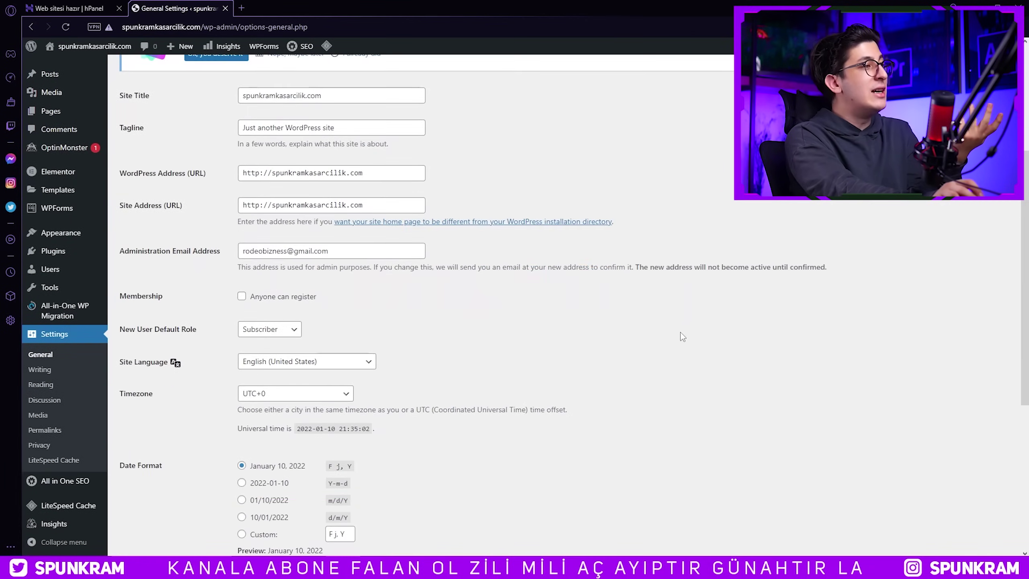
left_click(355, 368)
left_click_drag(371, 80, 375, 304)
left_click(308, 258)
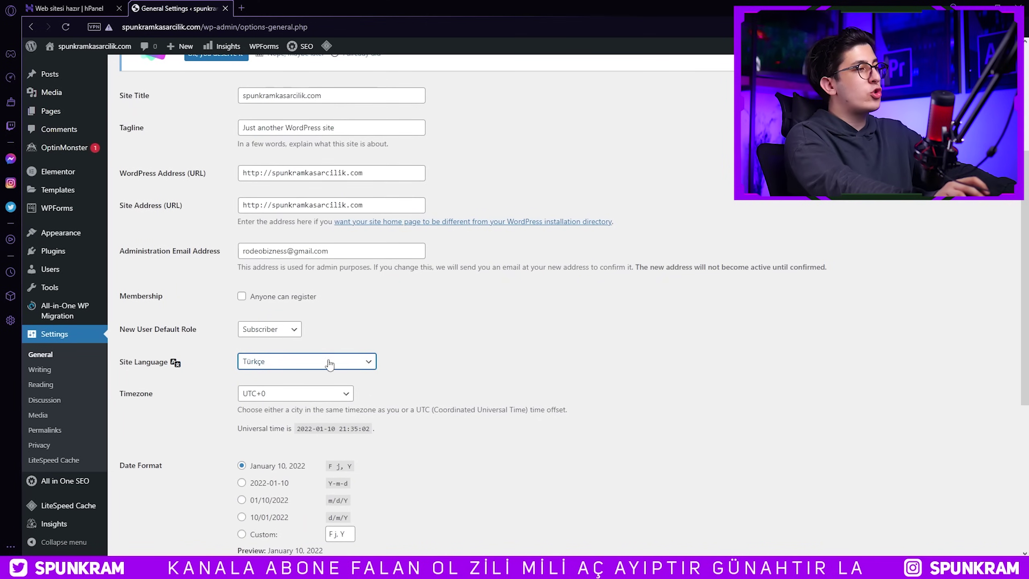
left_click(329, 399)
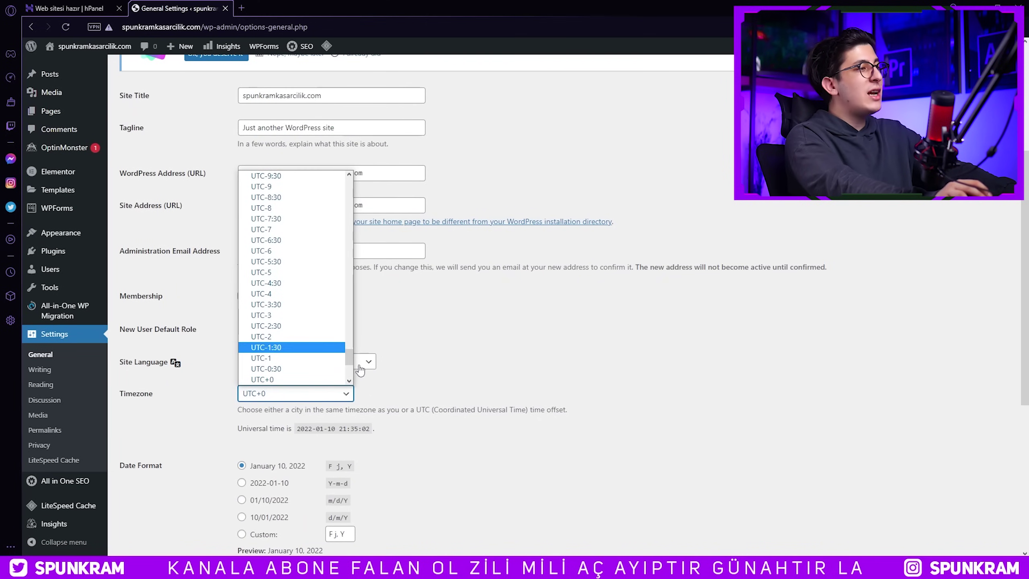
scroll(354, 364, "down", 5)
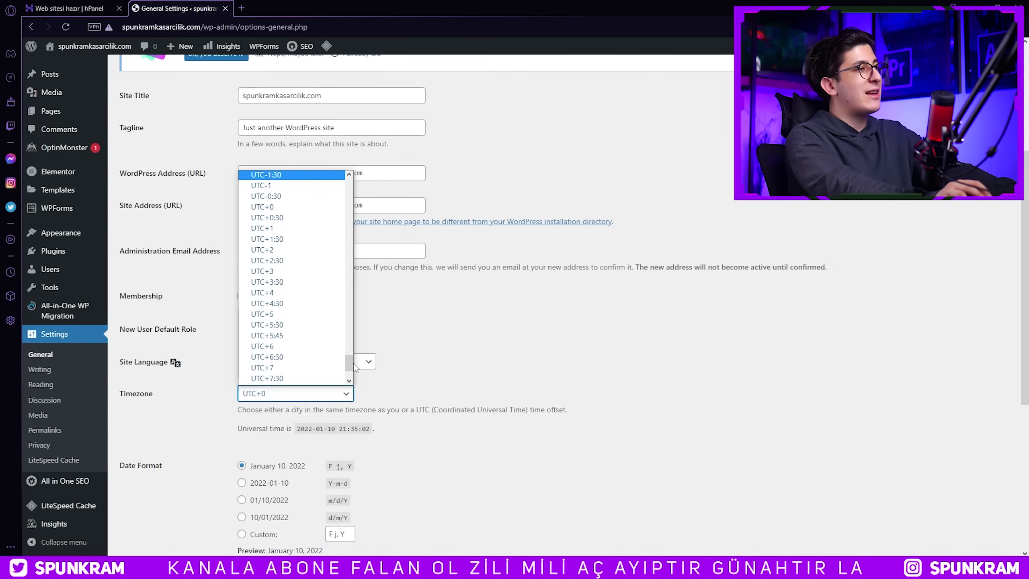
left_click(305, 272)
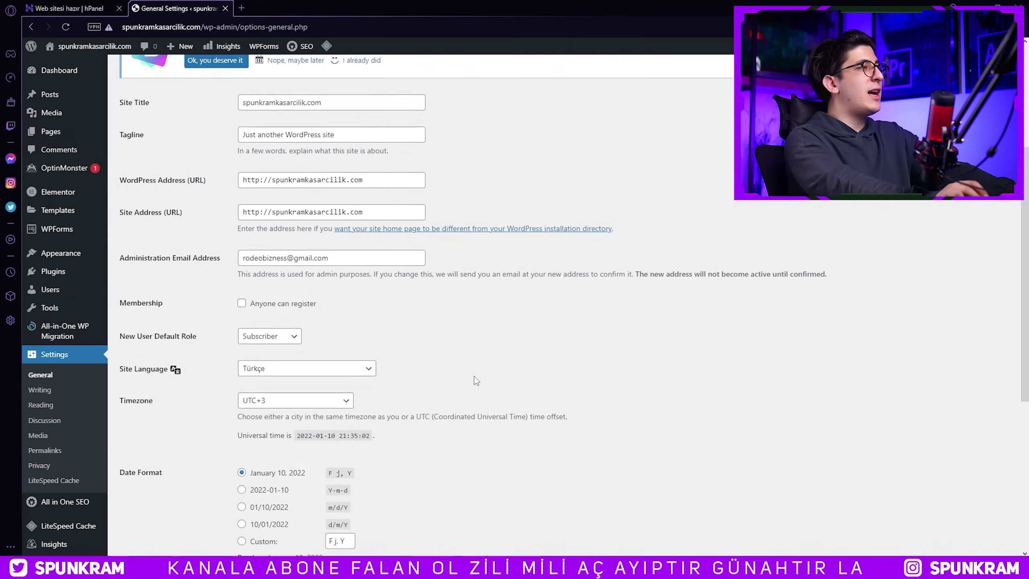
scroll(474, 376, "up", 3)
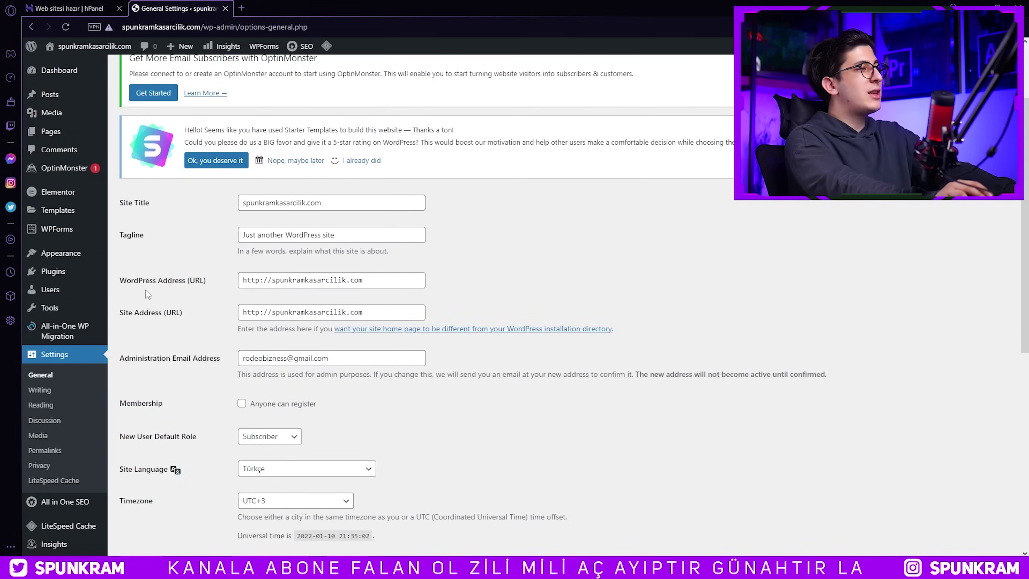
scroll(147, 294, "down", 6)
scroll(159, 373, "down", 5)
left_click(146, 500)
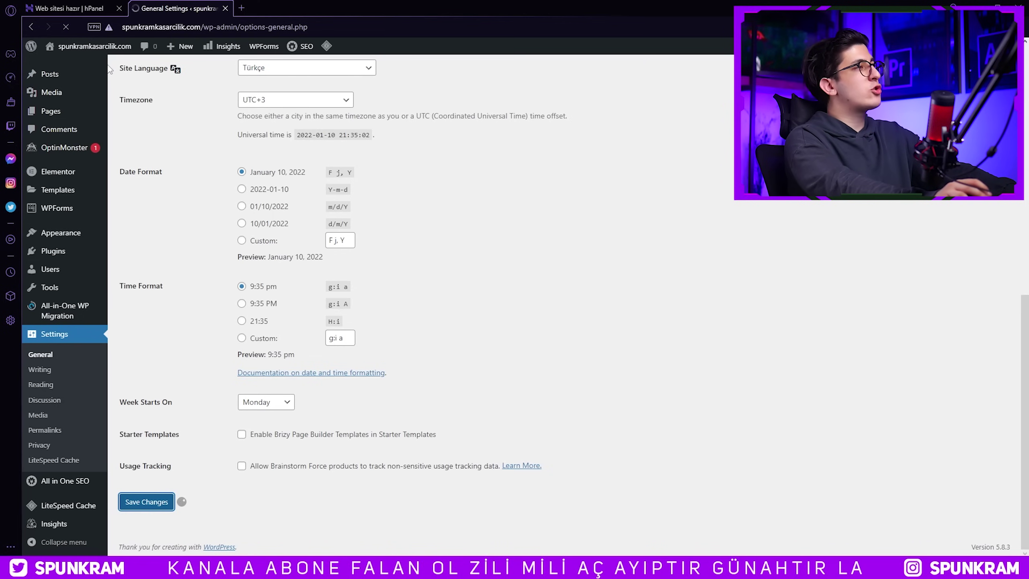
- Open and close an extra site tab, then scroll through the settings page reloaded in Turkish
middle_click(90, 60)
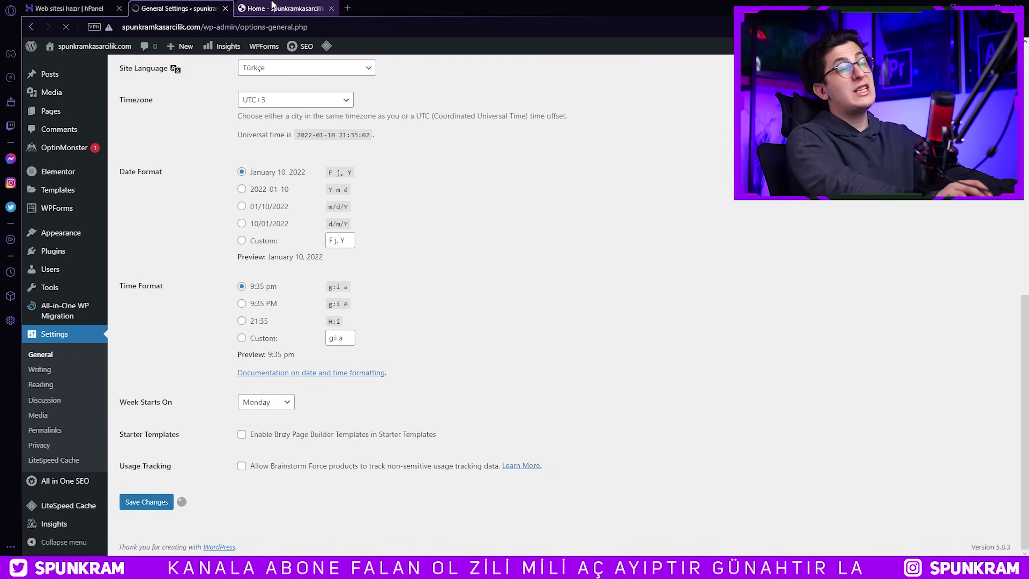
middle_click(272, 5)
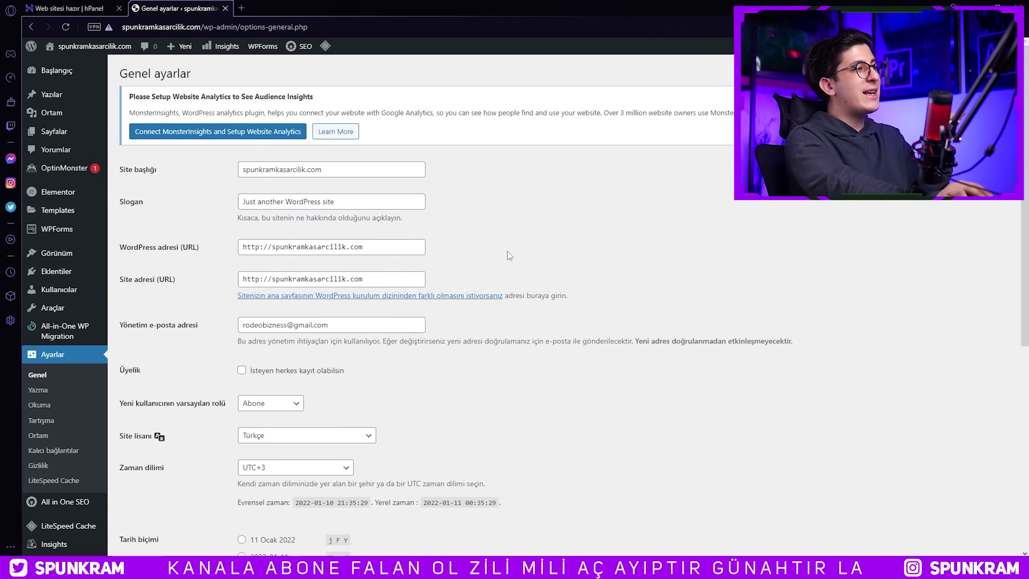
scroll(516, 368, "down", 4)
scroll(495, 341, "down", 7)
scroll(495, 341, "up", 5)
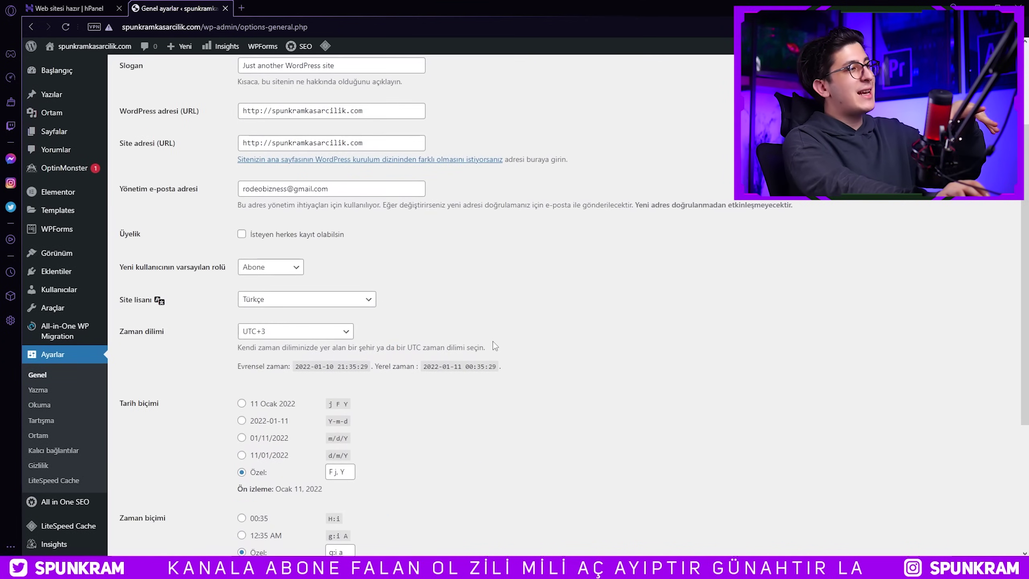
scroll(329, 299, "up", 3)
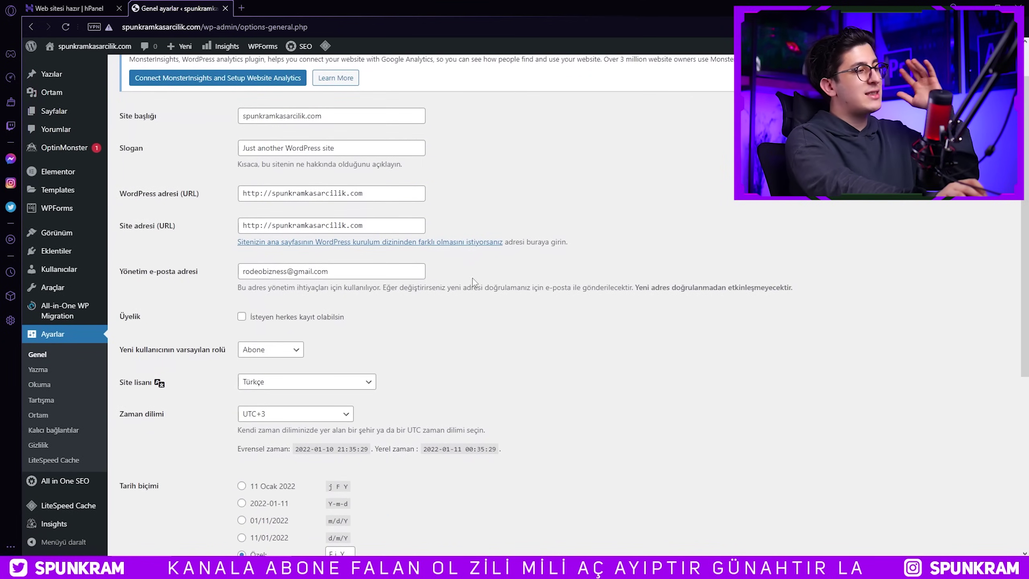
scroll(473, 279, "up", 2)
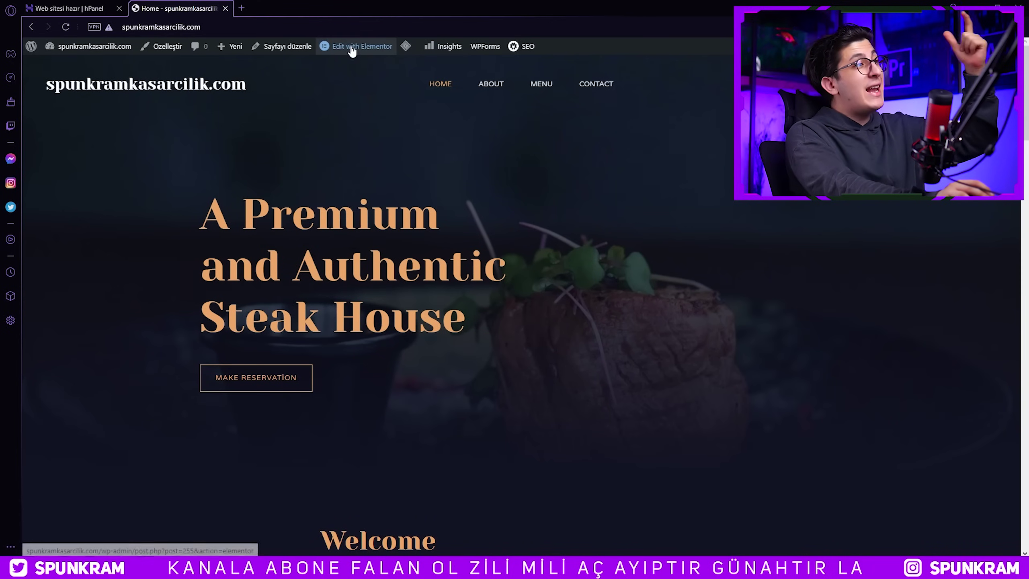
mouse_move(358, 45)
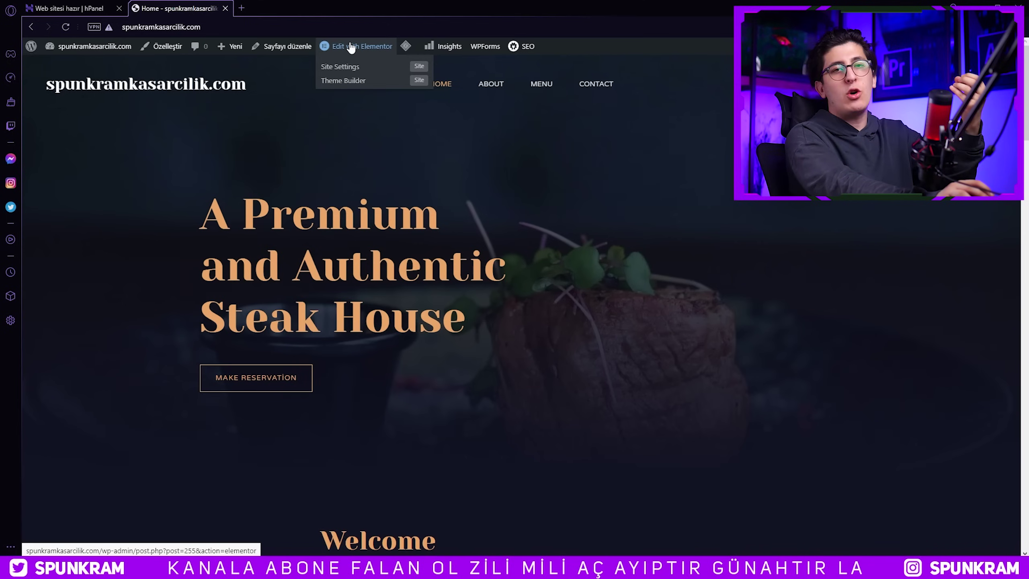
- Open the home page in Elementor and retitle the hero heading 'Hakiki Kars Eski ve Taze Kaşarı'
left_click(351, 46)
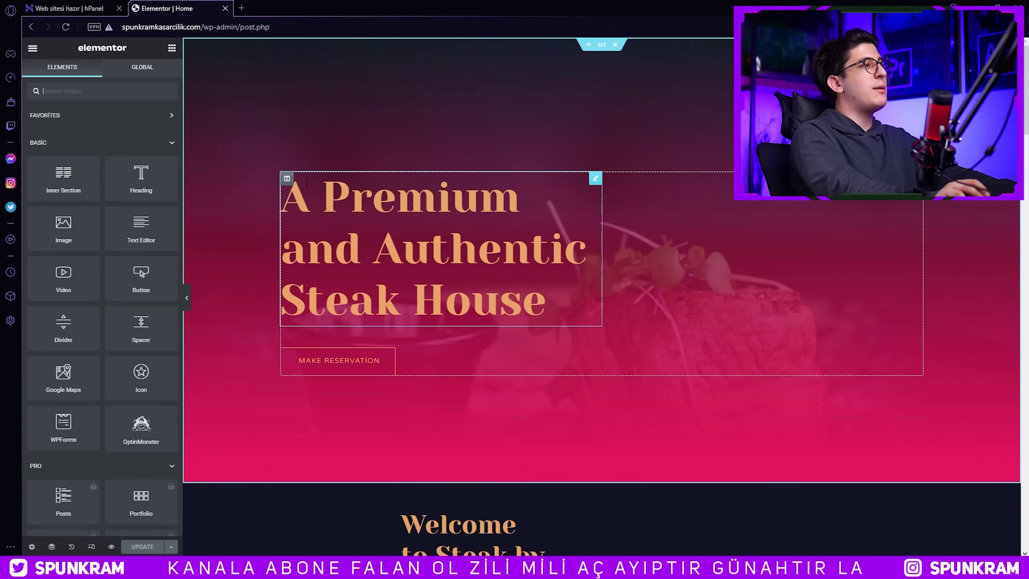
left_click(378, 196)
left_click_drag(513, 280, 285, 195)
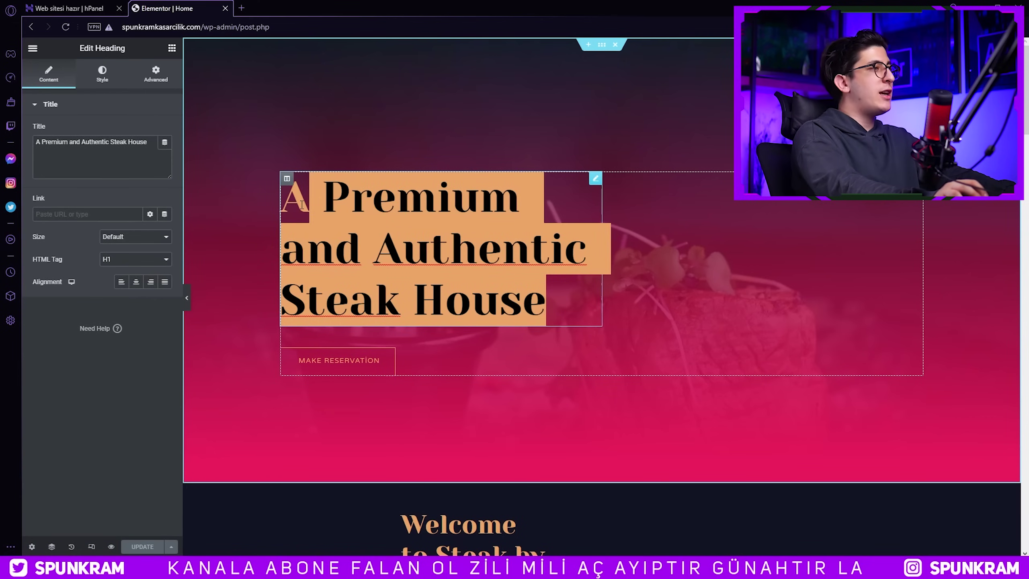
key("Caps_Lock")
key("Caps_Lock")
type("Ha")
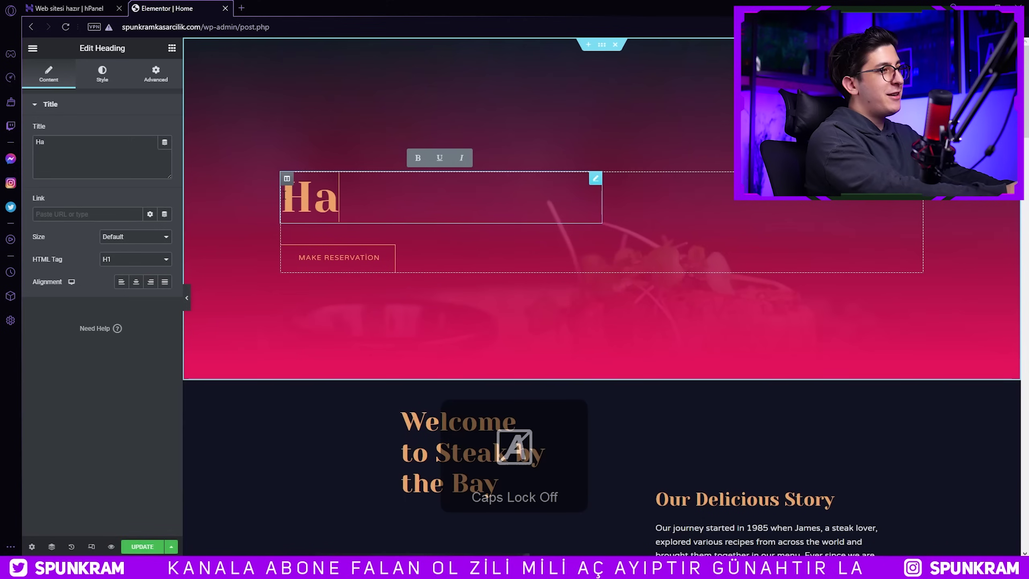
type(" Esk")
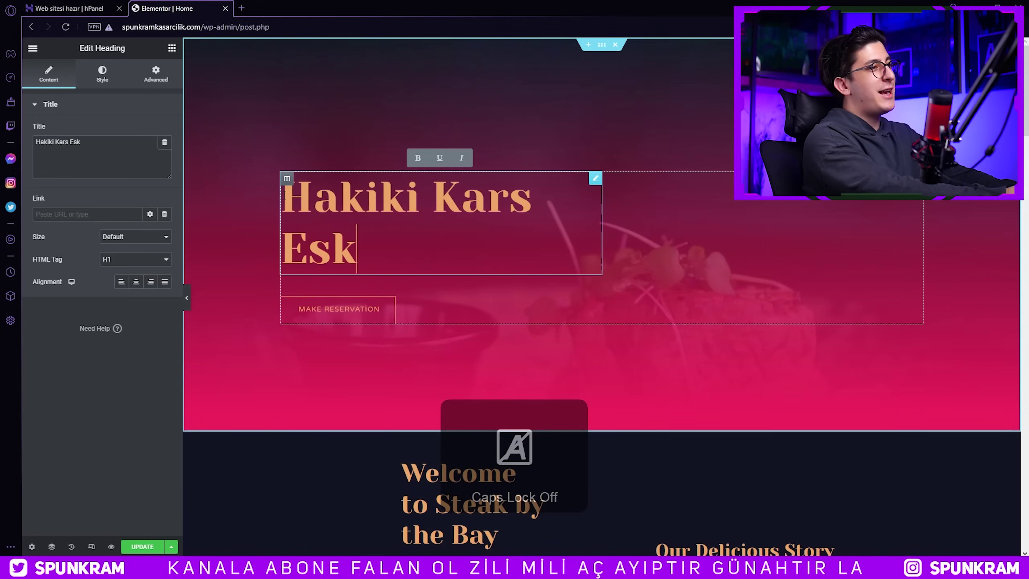
type(" Taze K")
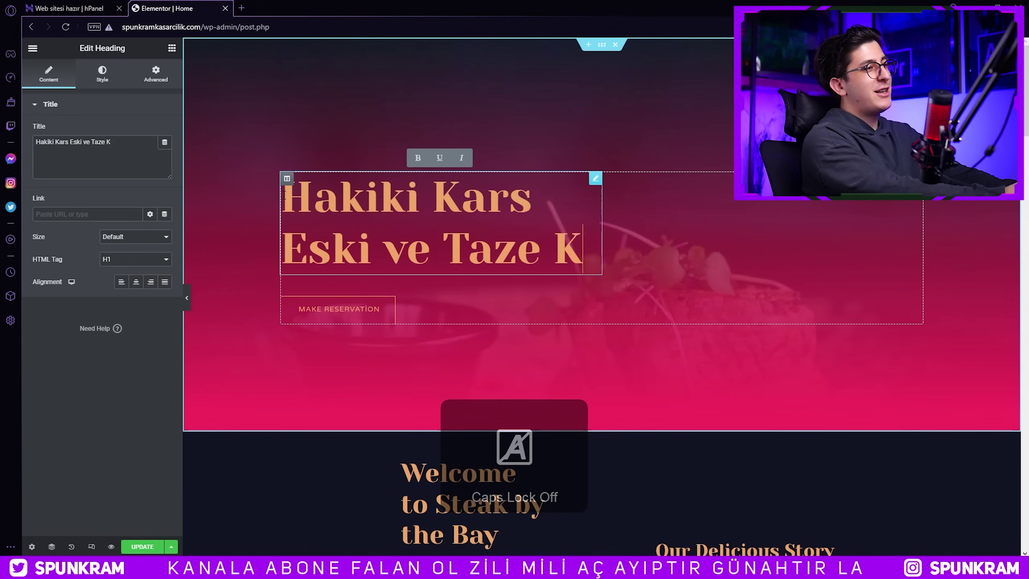
type("aşarı")
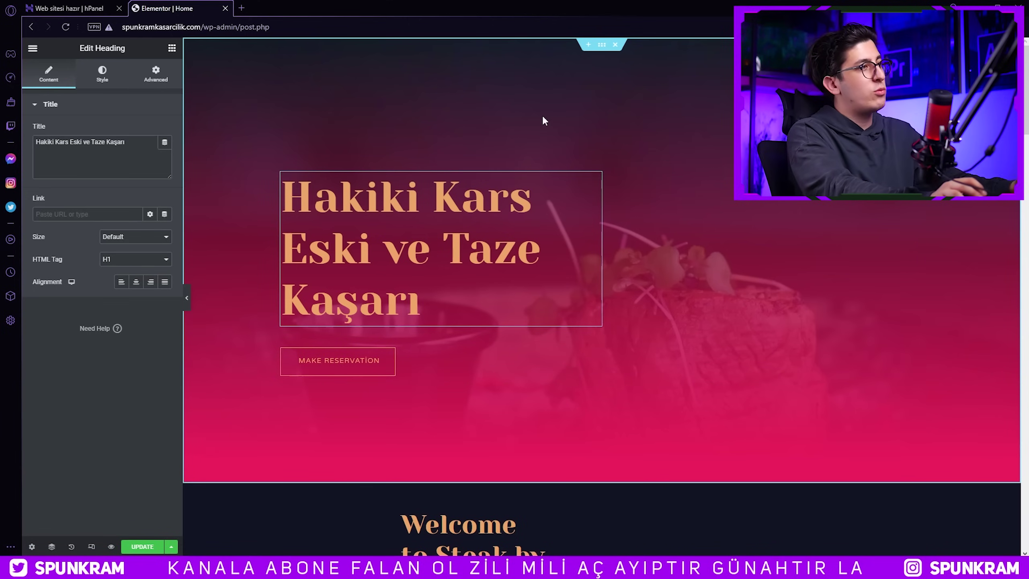
left_click(33, 48)
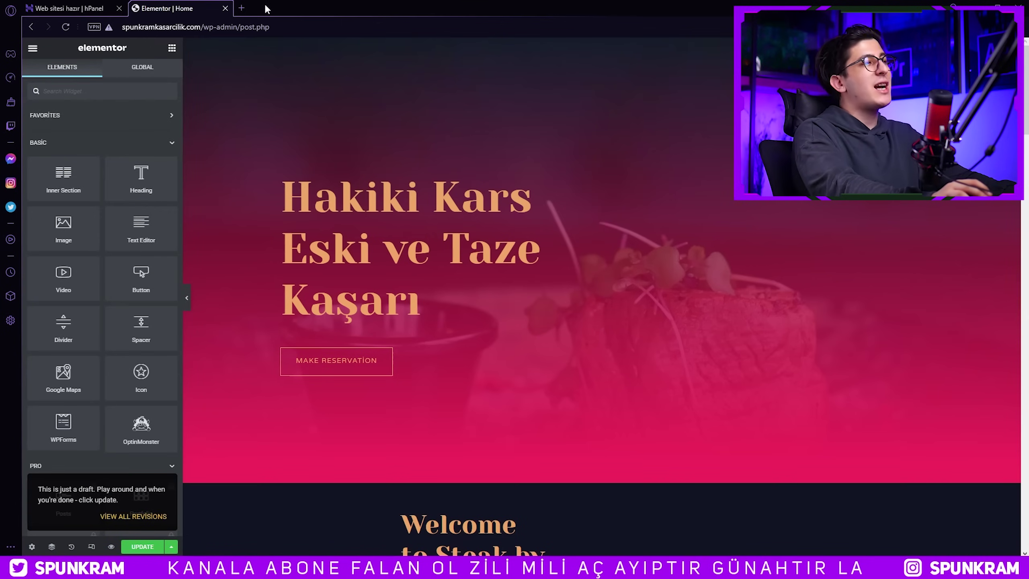
left_click(241, 9)
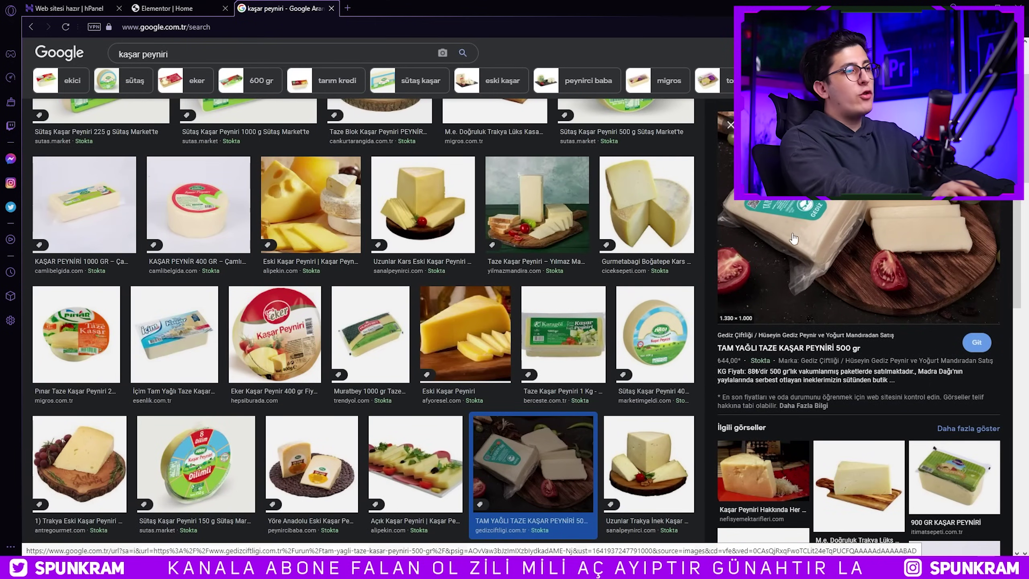
- Save the Taze Kaşar Peyniri Erzurum and Trakya Eski kaşar photos from Google Images
right_click(833, 214)
key("Escape")
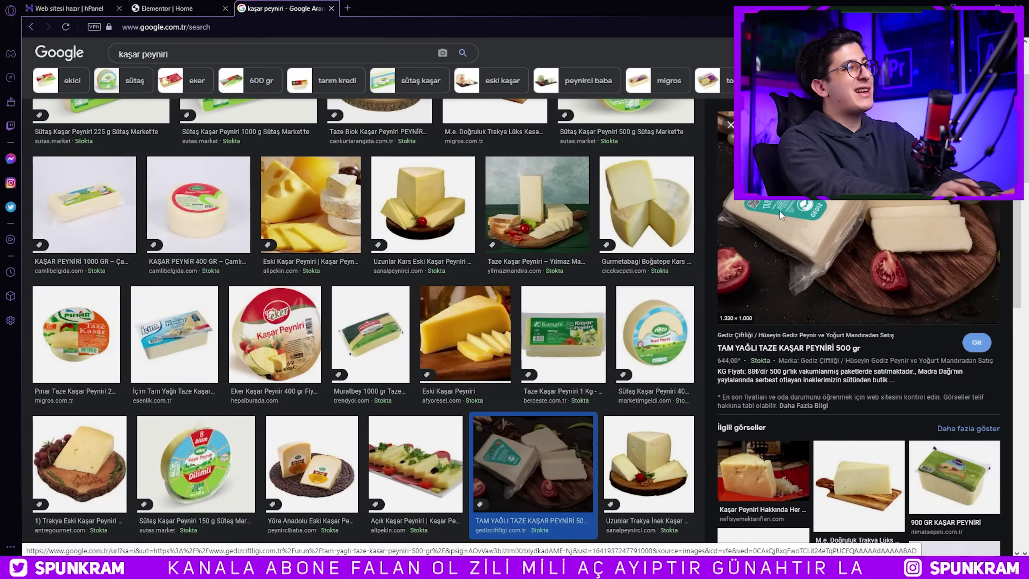
scroll(231, 323, "down", 5)
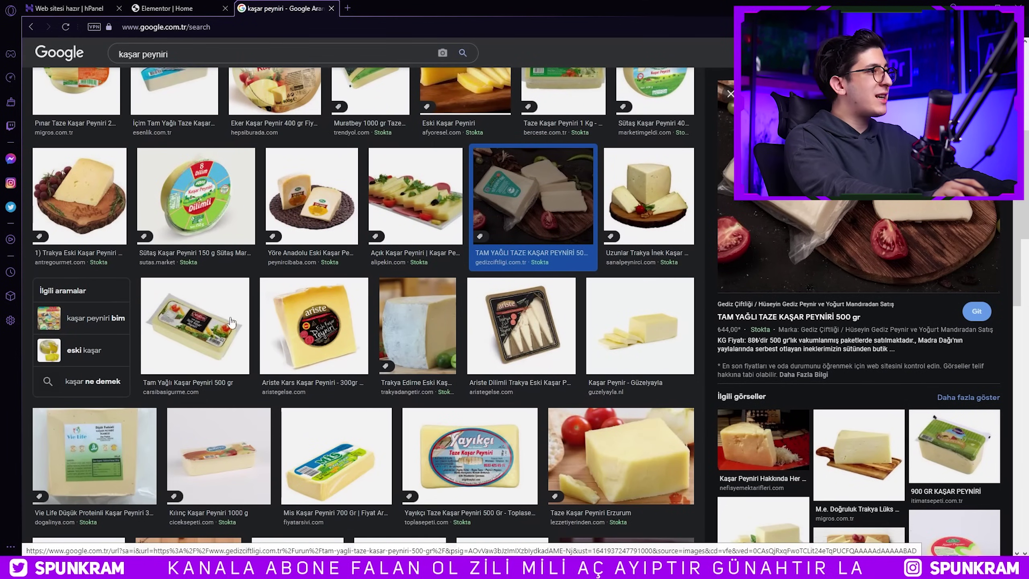
scroll(231, 323, "down", 2)
left_click(620, 349)
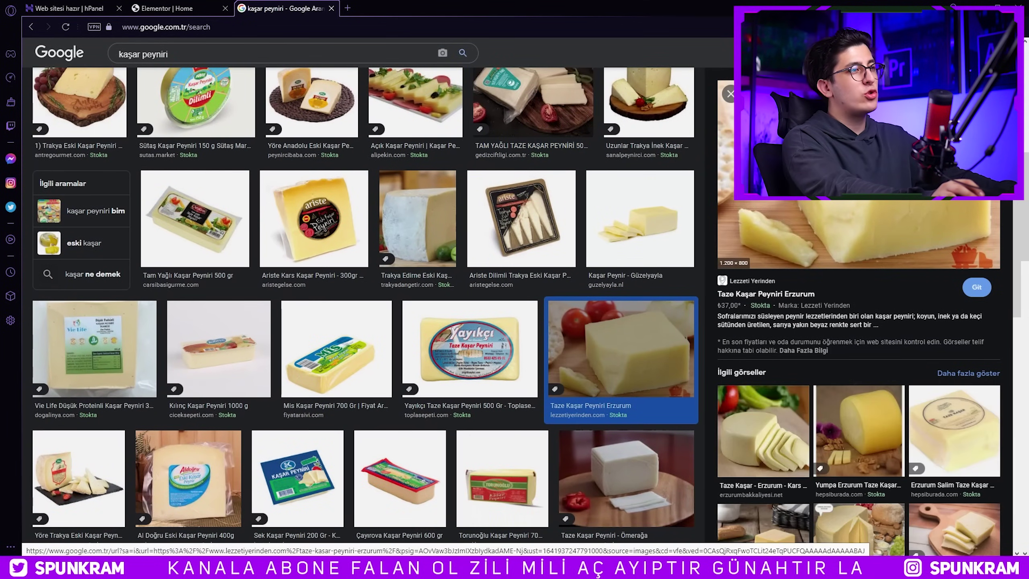
right_click(710, 193)
left_click(796, 278)
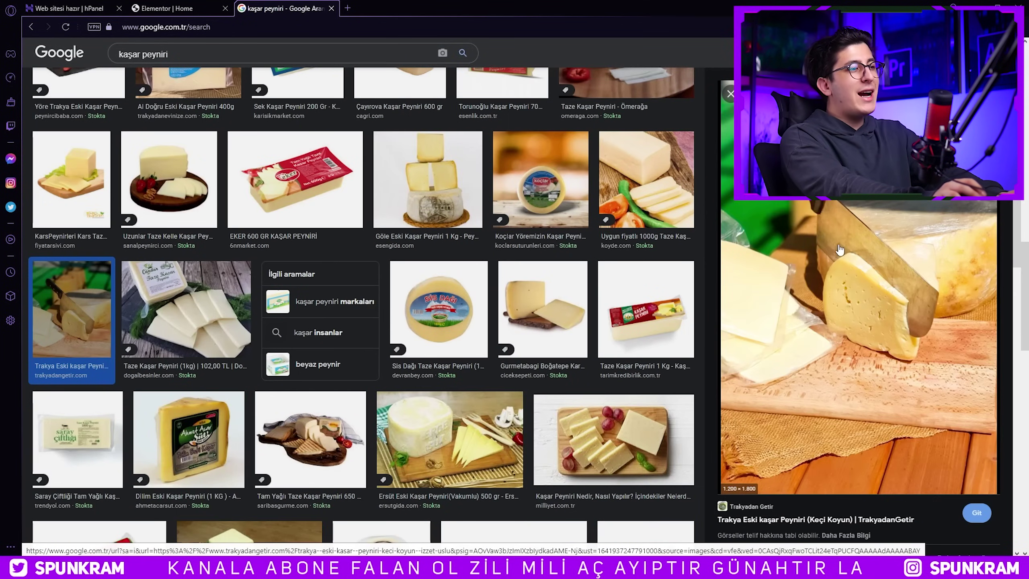
right_click(840, 250)
left_click(874, 357)
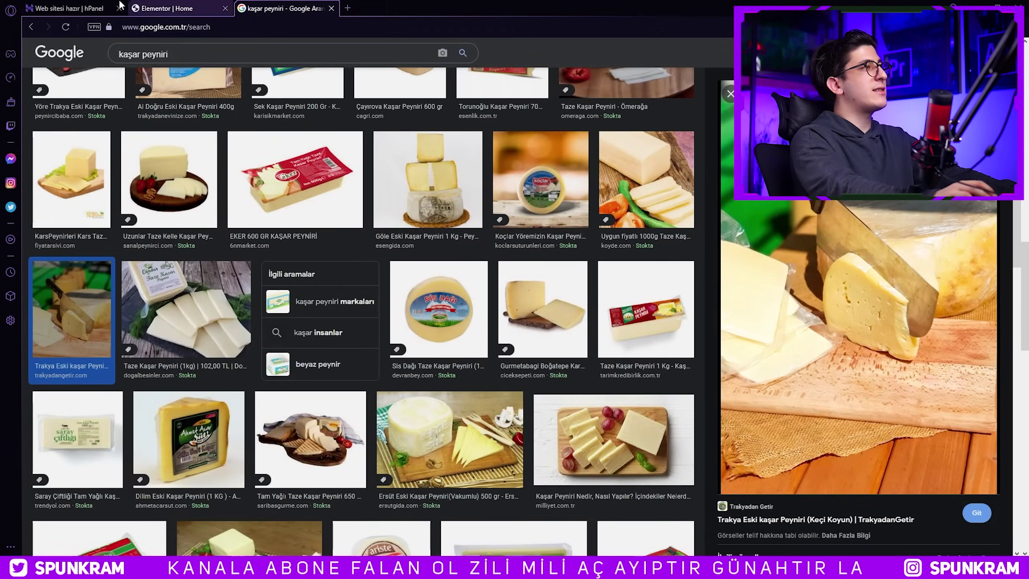
left_click(162, 8)
mouse_move(678, 393)
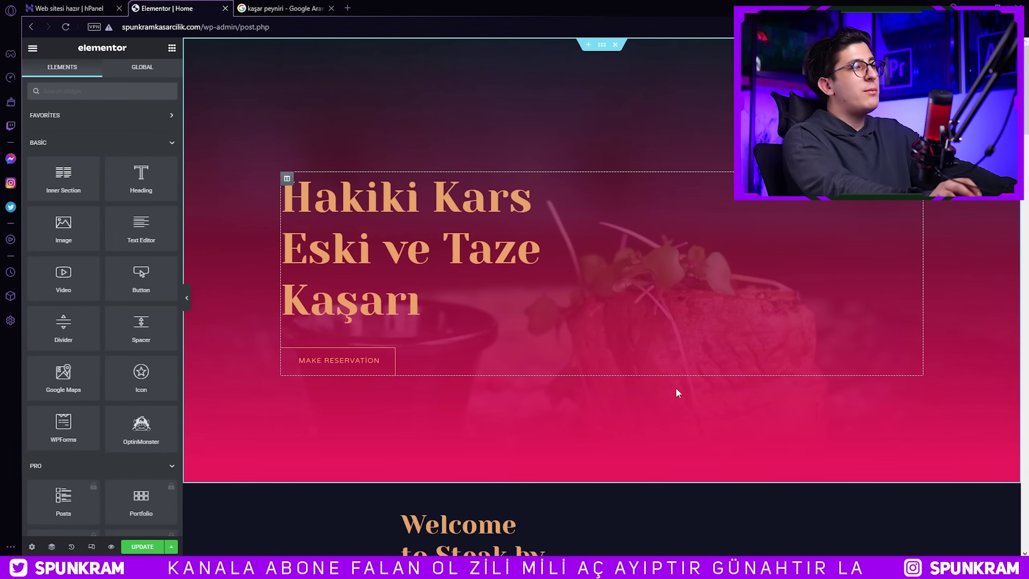
- Upload the Trakya cheese photo and set it as the hero section's background image
left_click(453, 219)
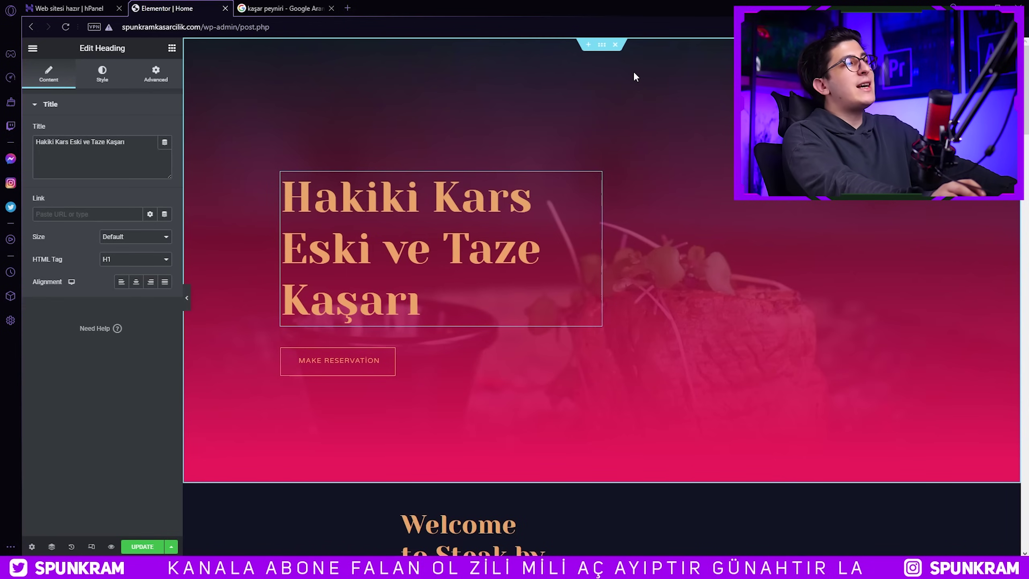
left_click(601, 45)
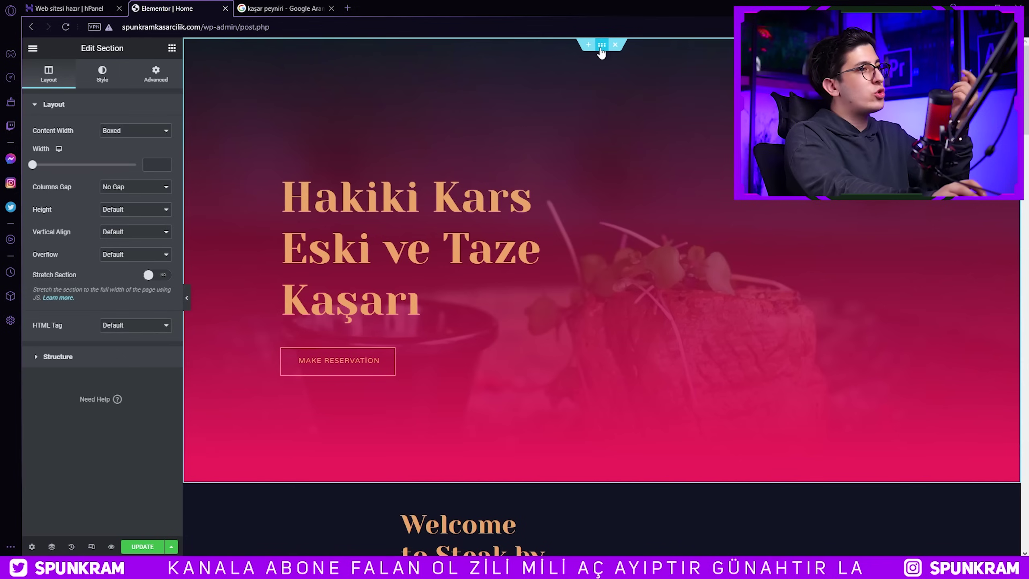
left_click(110, 80)
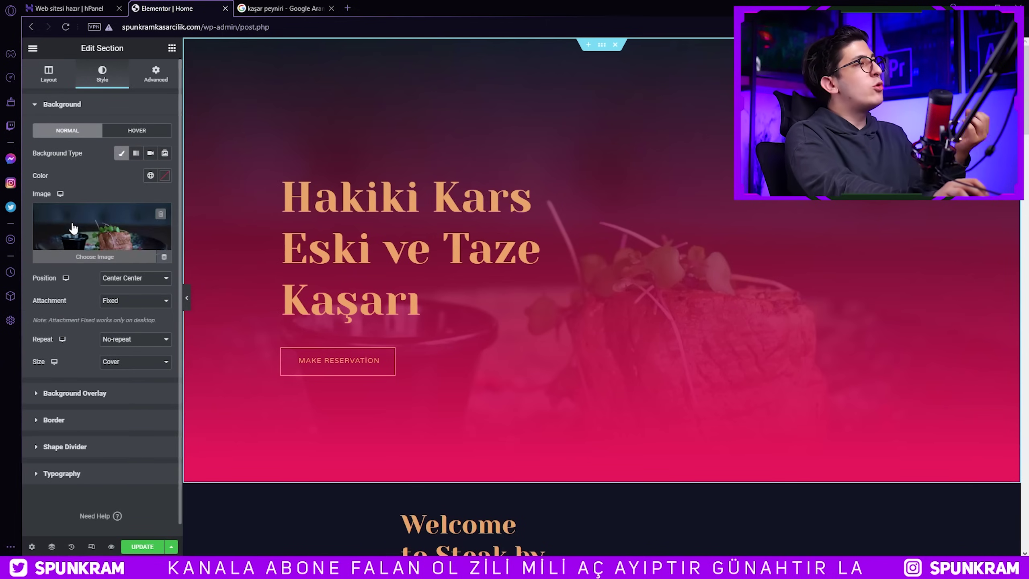
left_click(92, 255)
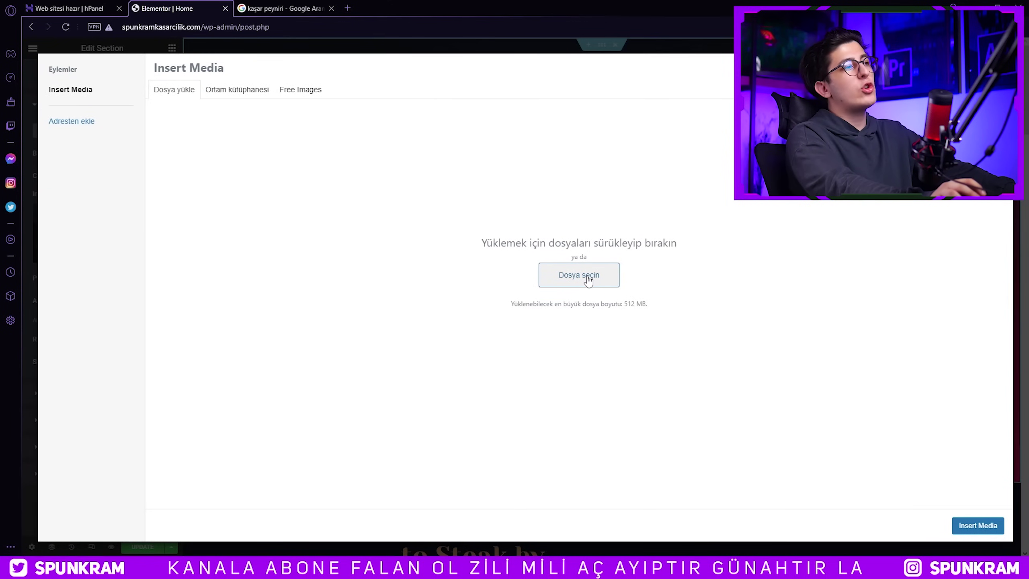
left_click(588, 279)
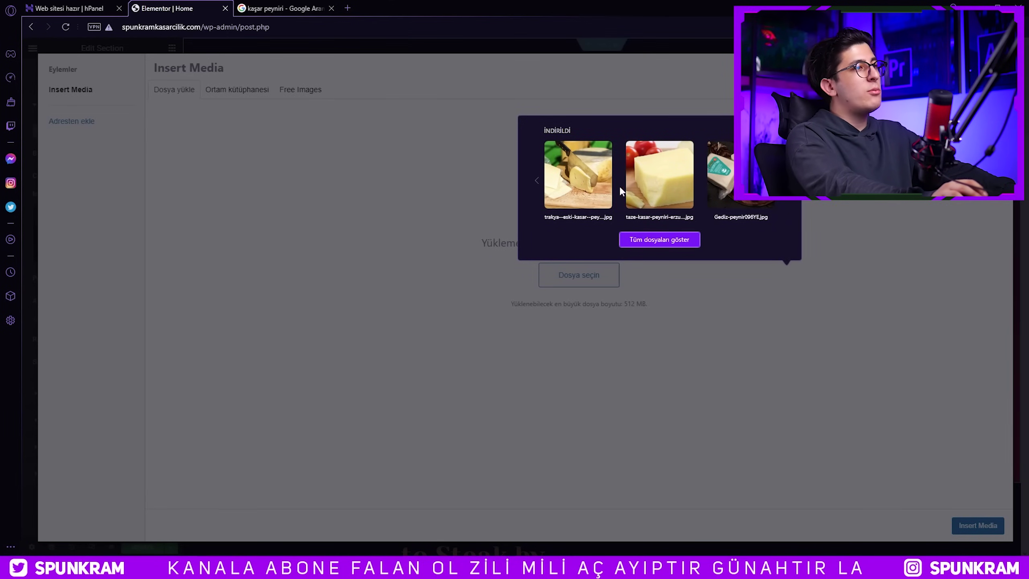
left_click(588, 179)
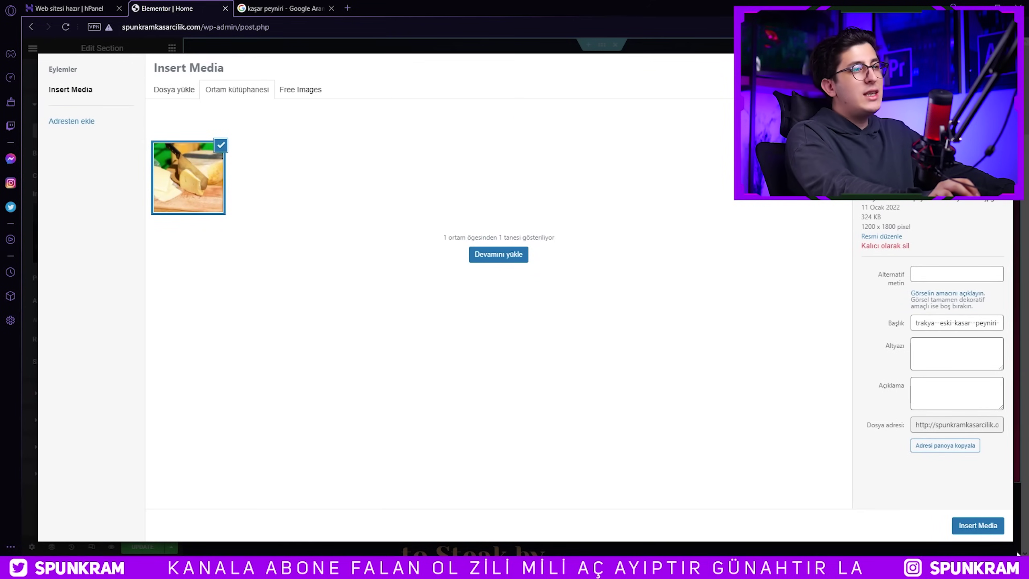
left_click(996, 531)
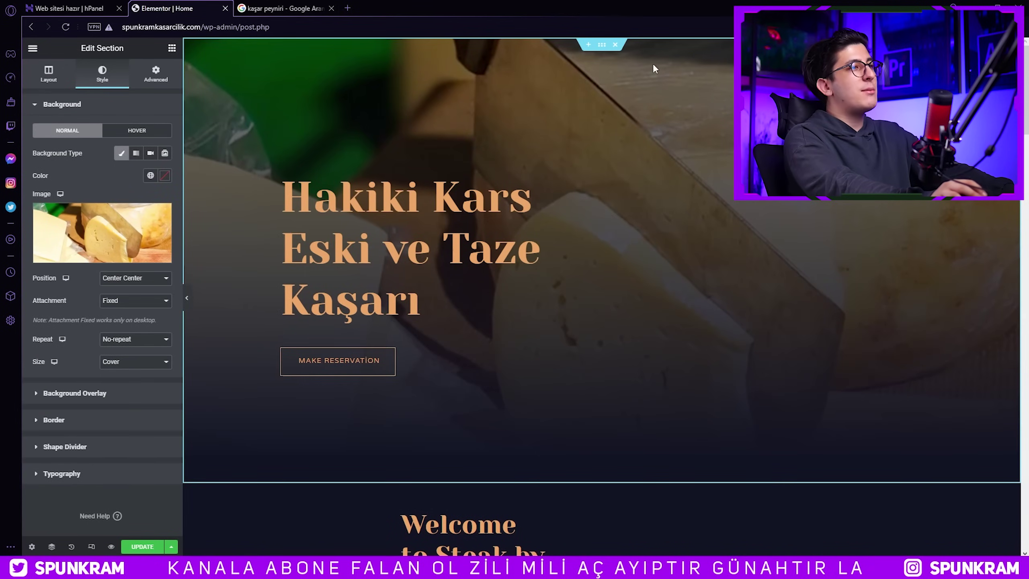
- Position the background image Center Right and update the page
left_click(128, 233)
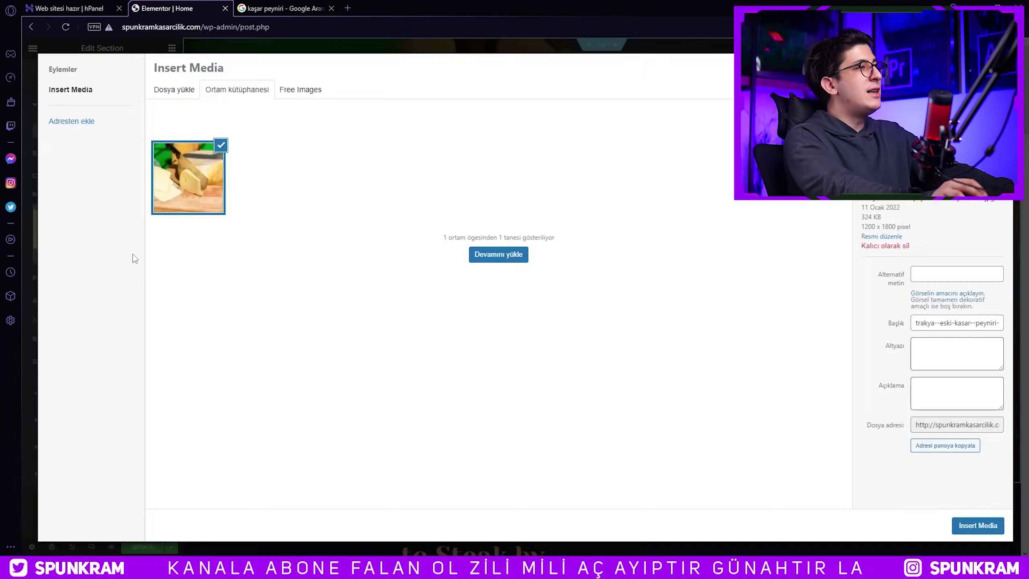
left_click(143, 280)
left_click(135, 314)
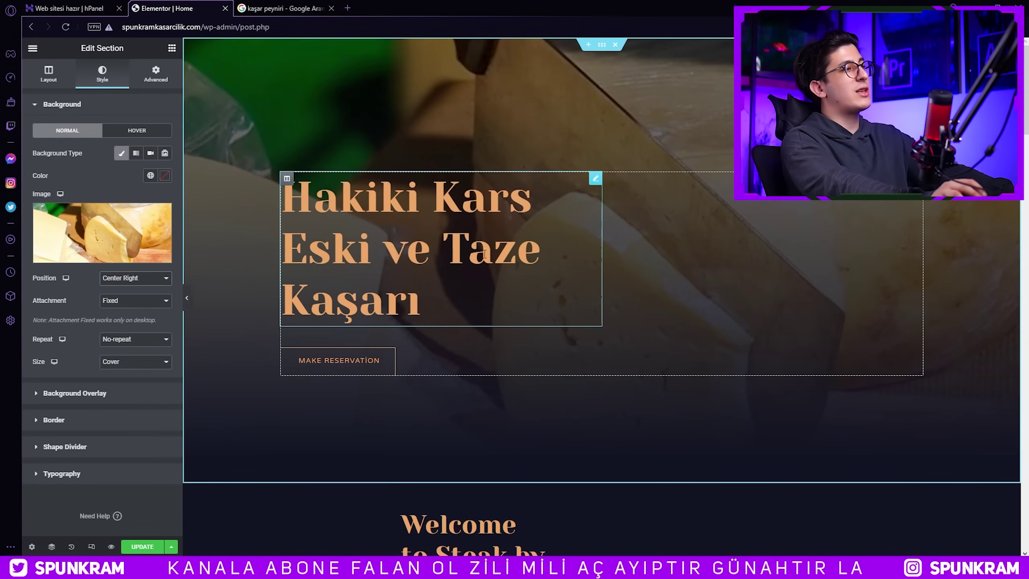
left_click(161, 547)
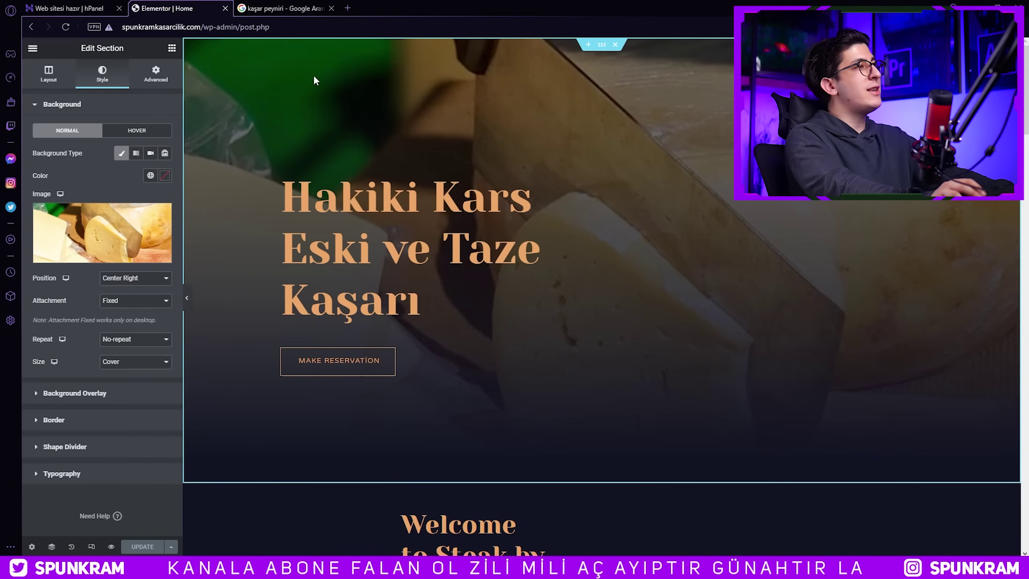
left_click(337, 9)
left_click(347, 8)
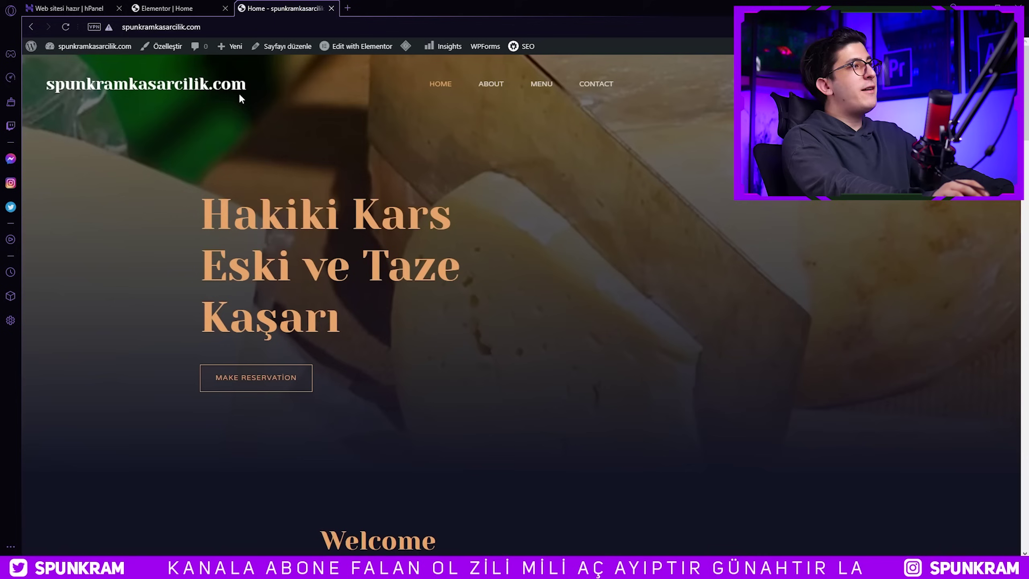
left_click_drag(205, 206, 319, 308)
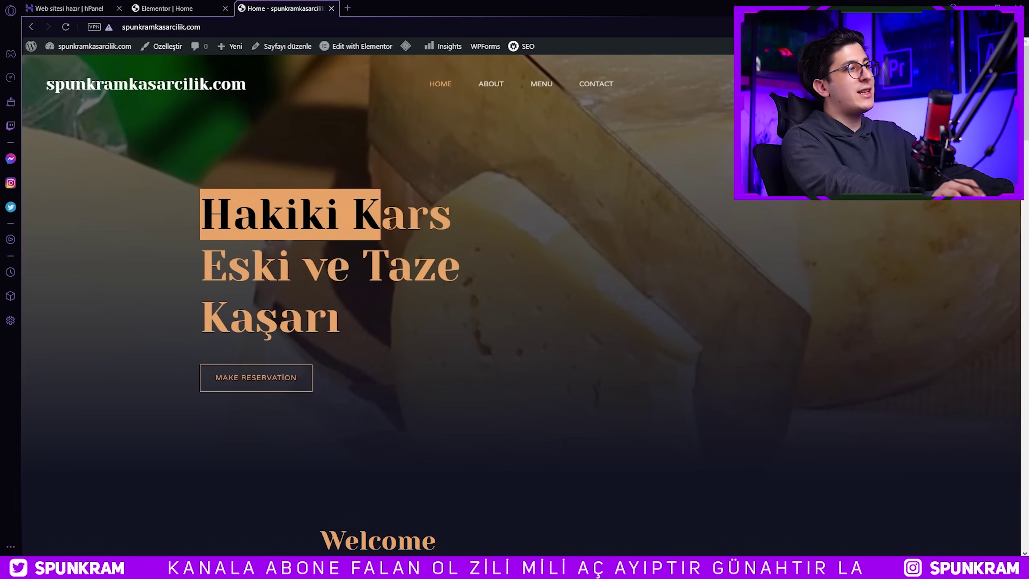
left_click(424, 334)
scroll(688, 235, "down", 5)
scroll(697, 259, "up", 5)
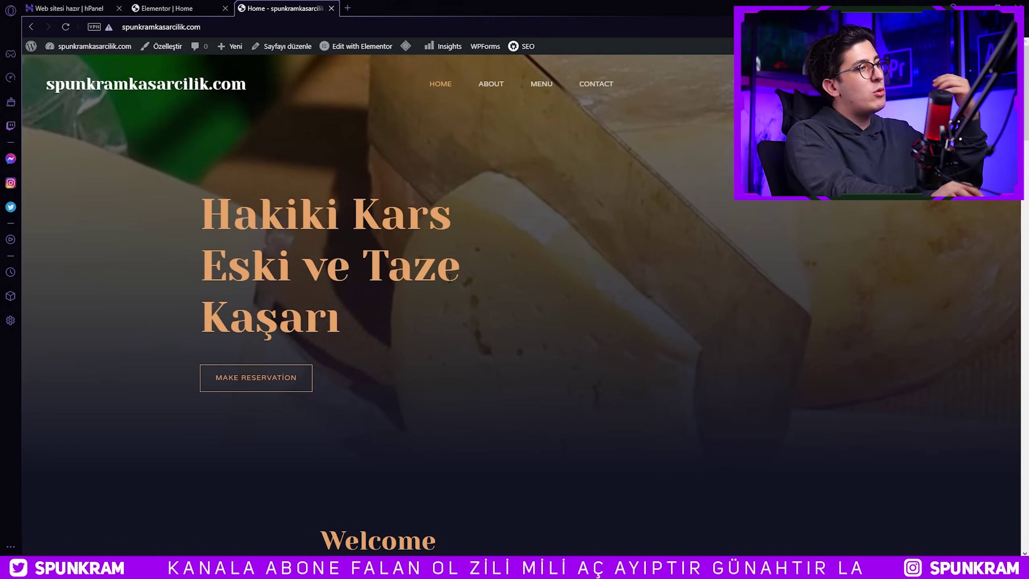
scroll(453, 263, "down", 3)
scroll(453, 261, "down", 5)
scroll(405, 183, "up", 10)
left_click(202, 7)
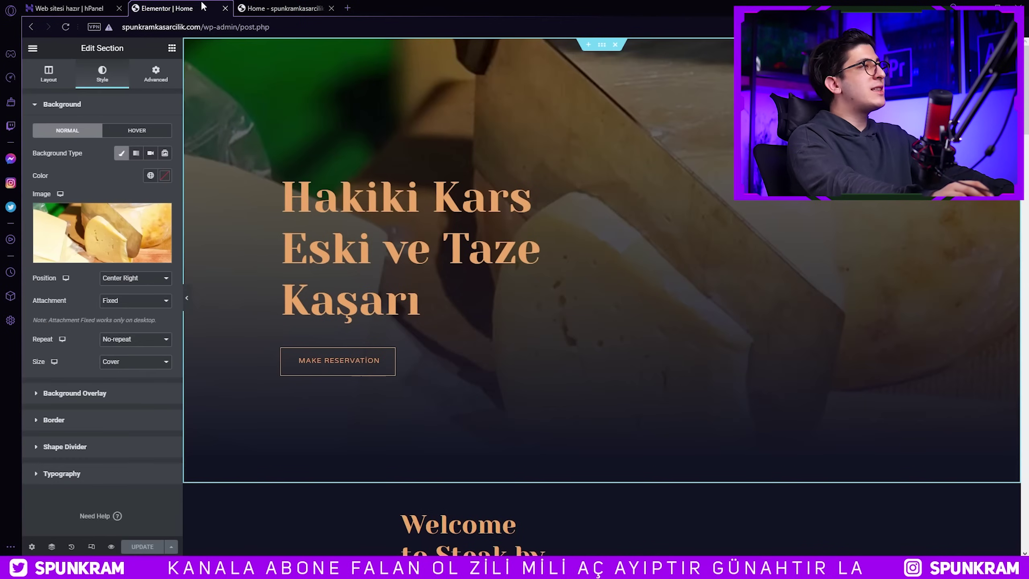
- Replace the 'Welcome to Steak by the Bay' heading text with 'Ustaların elinden...'
scroll(365, 324, "down", 5)
left_click(474, 194)
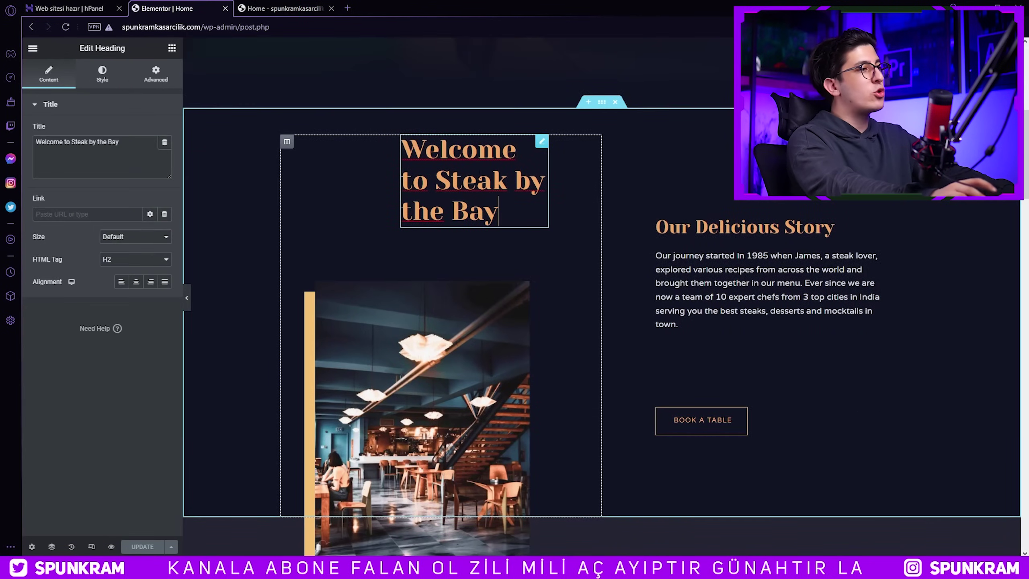
scroll(475, 259, "down", 2)
scroll(475, 259, "up", 1)
key("ctrl+a")
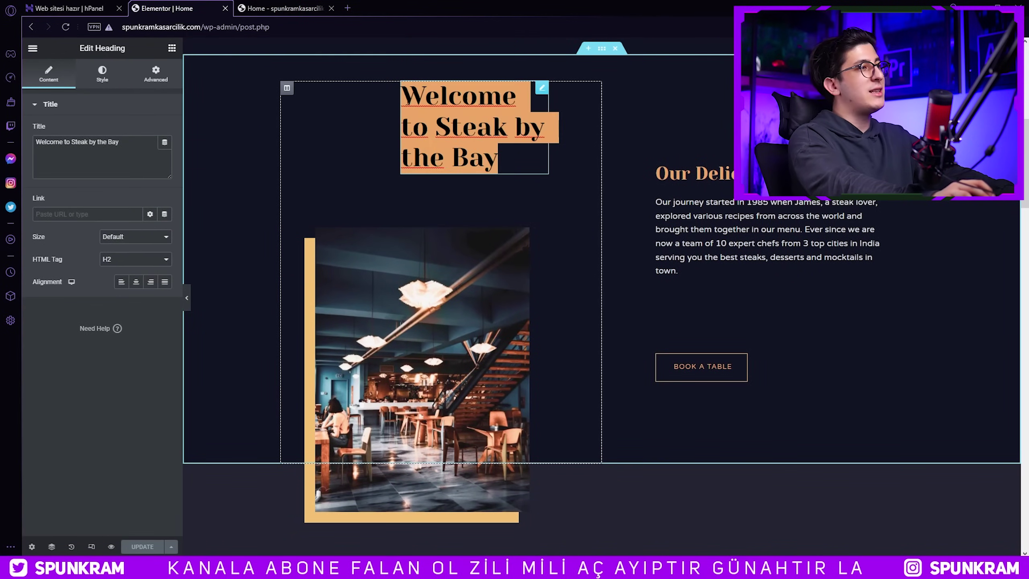
type("Ustaların elinden")
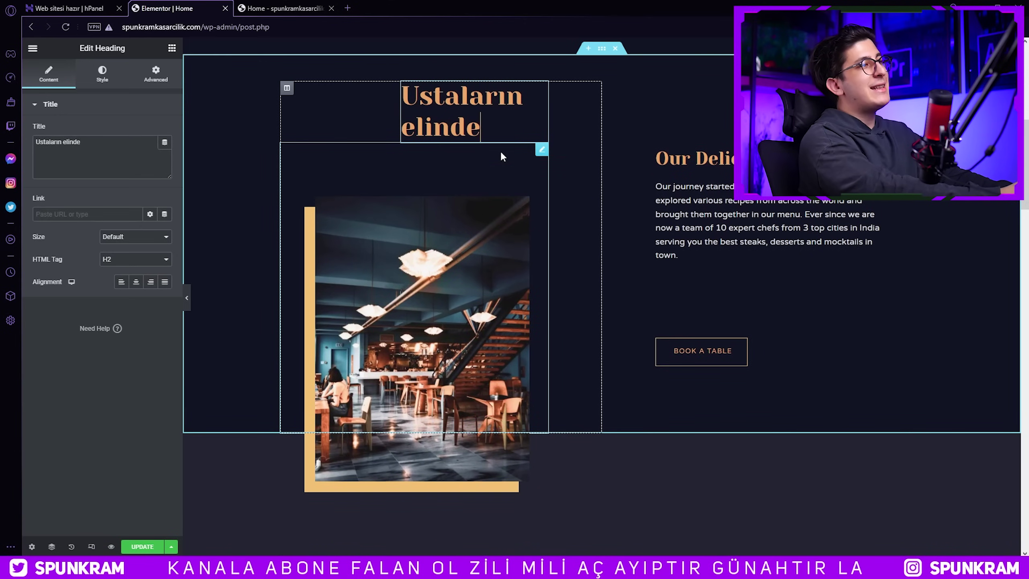
type("...")
left_click(665, 268)
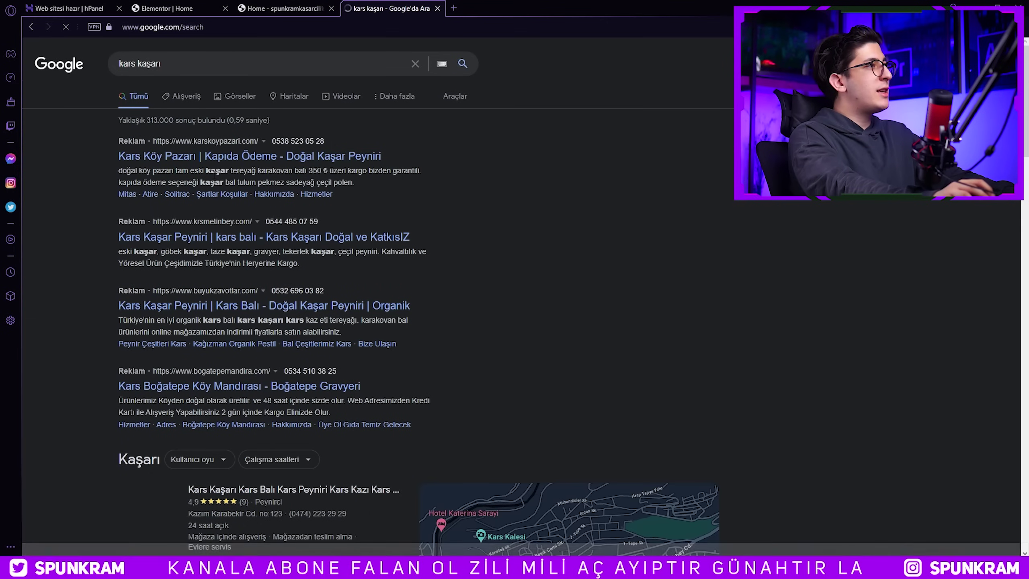
- Copy the 'Kars Kaşarı' heading from Wikipedia and paste it as the image box title
left_click(233, 64)
type("vikipedia.org/wiki/Kaşar#Kars_Kaşarı")
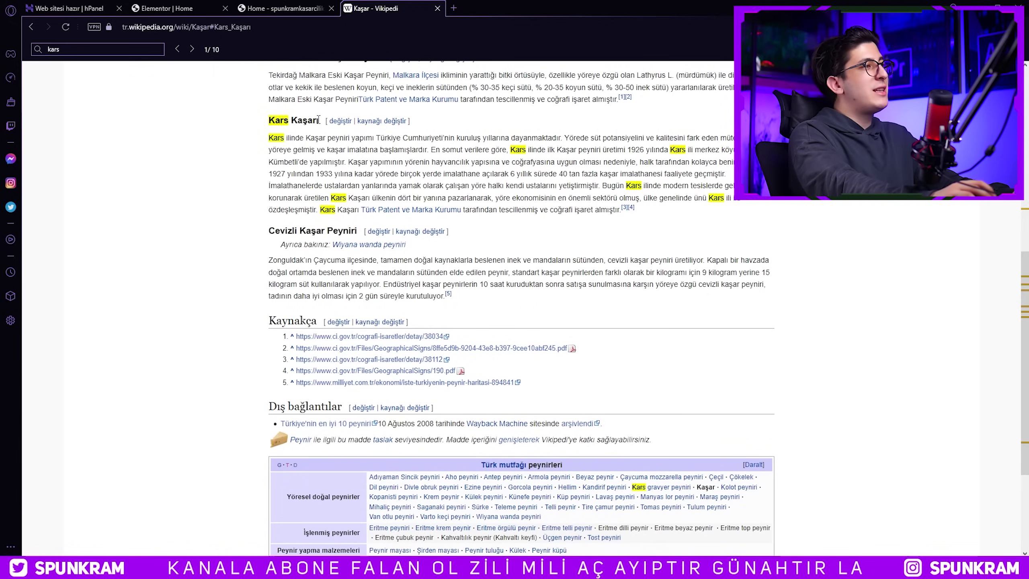
left_click_drag(286, 119, 268, 120)
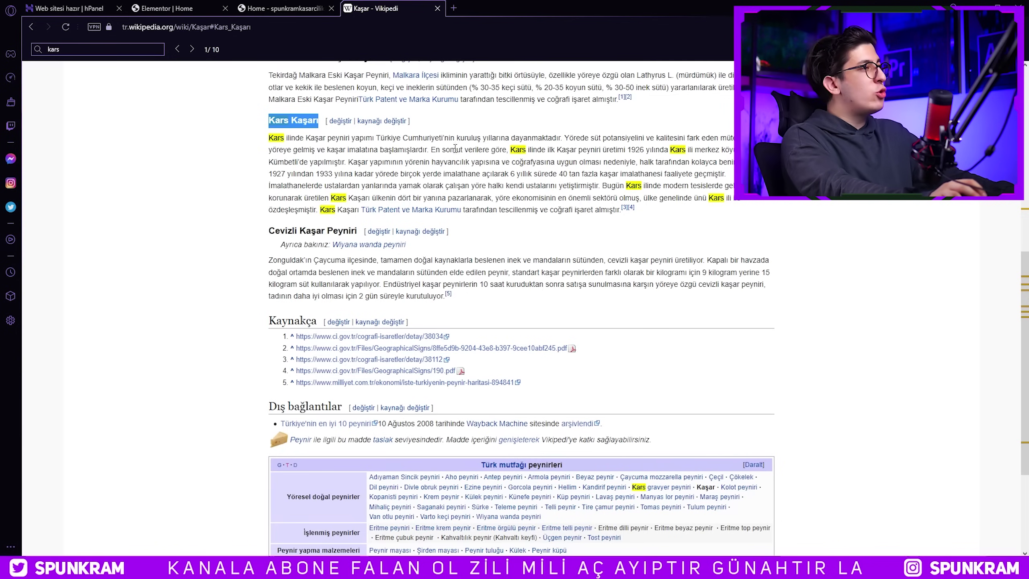
right_click(291, 118)
left_click(304, 153)
key("ctrl+Tab")
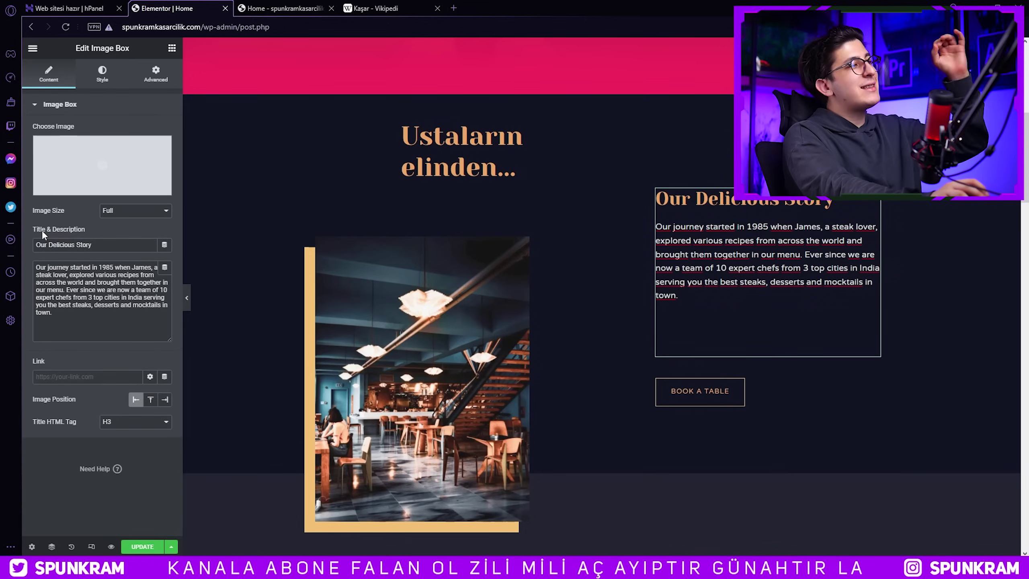
left_click_drag(99, 247, 49, 244)
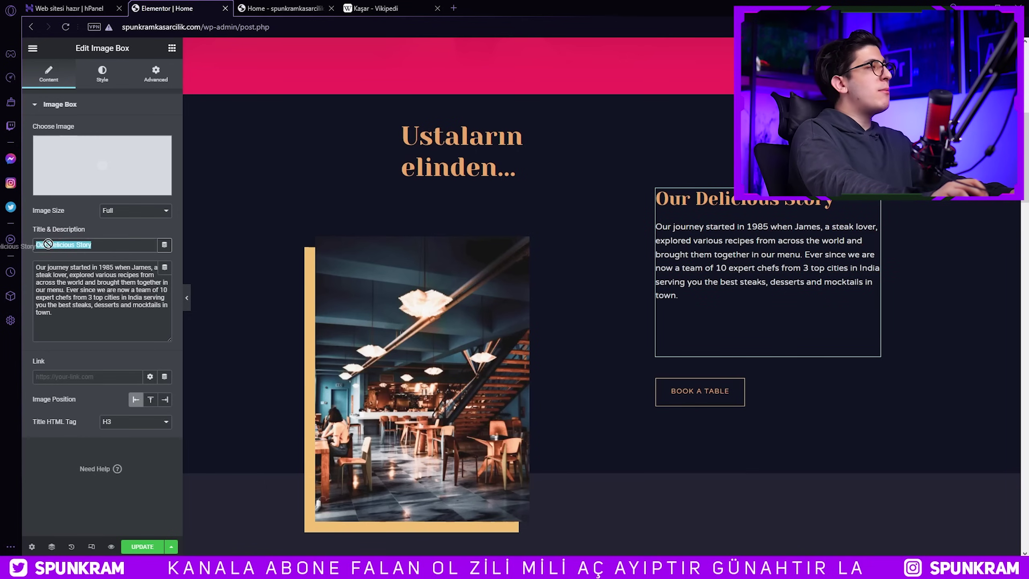
key("ctrl+v")
- Replace the box's English description with the Turkish Kars Kaşarı paragraph from Wikipedia
key("ctrl+Tab")
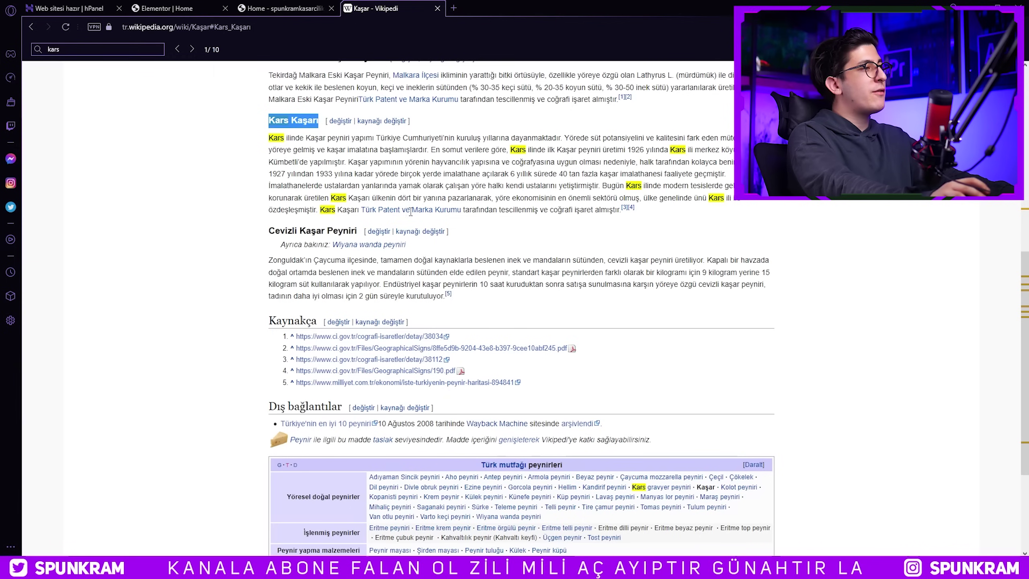
left_click_drag(270, 138, 443, 156)
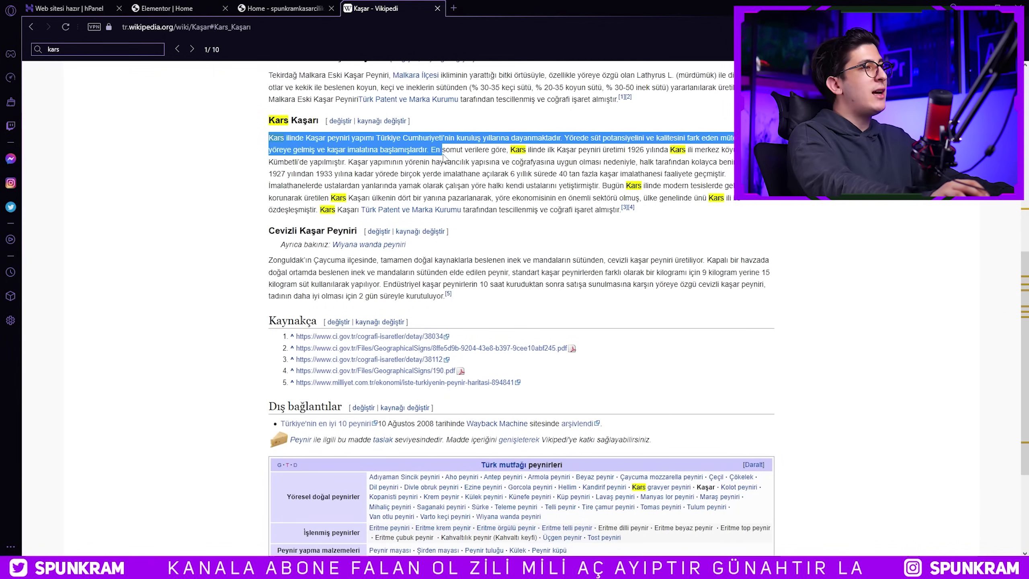
right_click(428, 150)
left_click(450, 160)
left_click(178, 9)
left_click(102, 293)
key("ctrl+a")
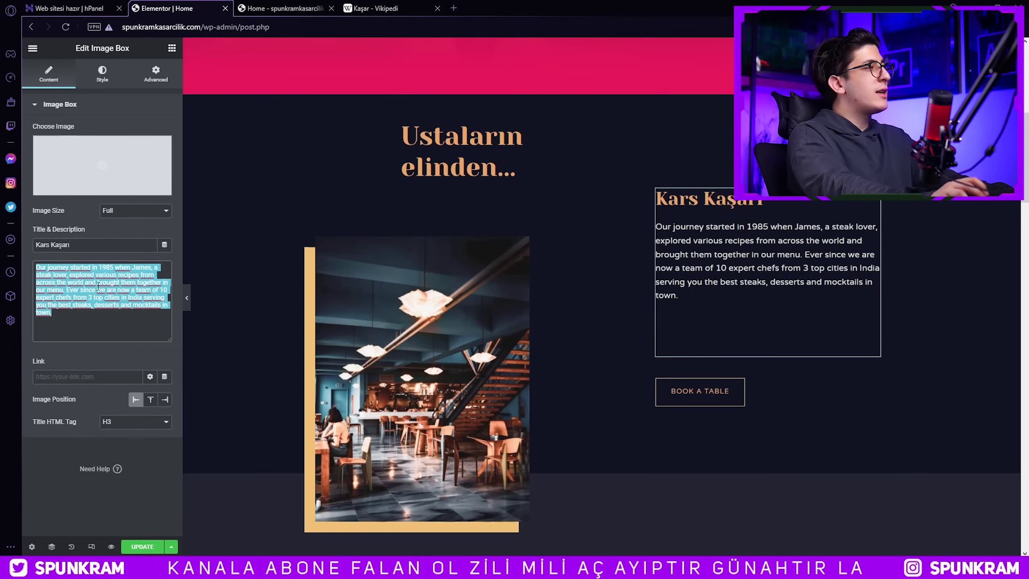
key("ctrl+v")
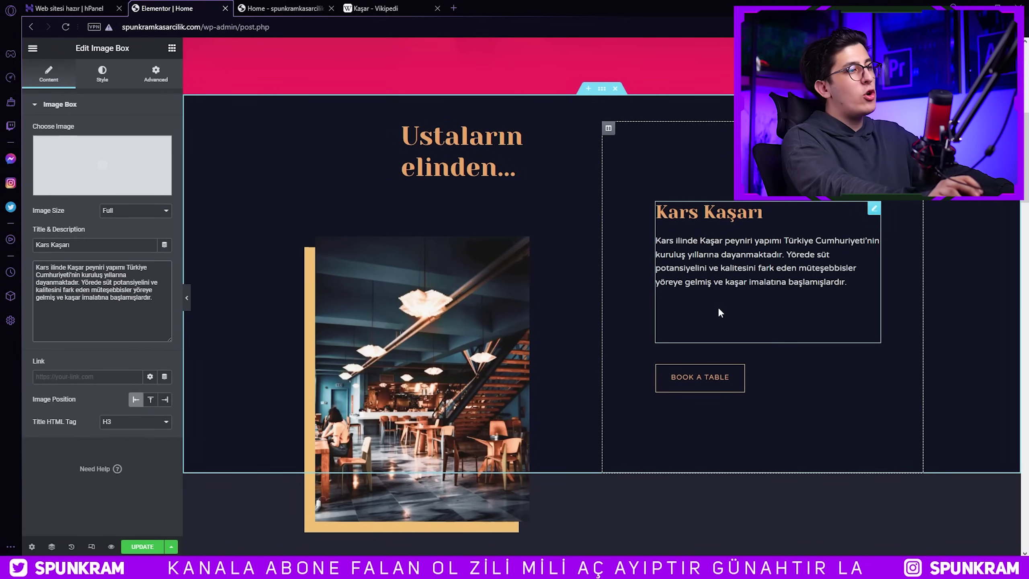
left_click(707, 385)
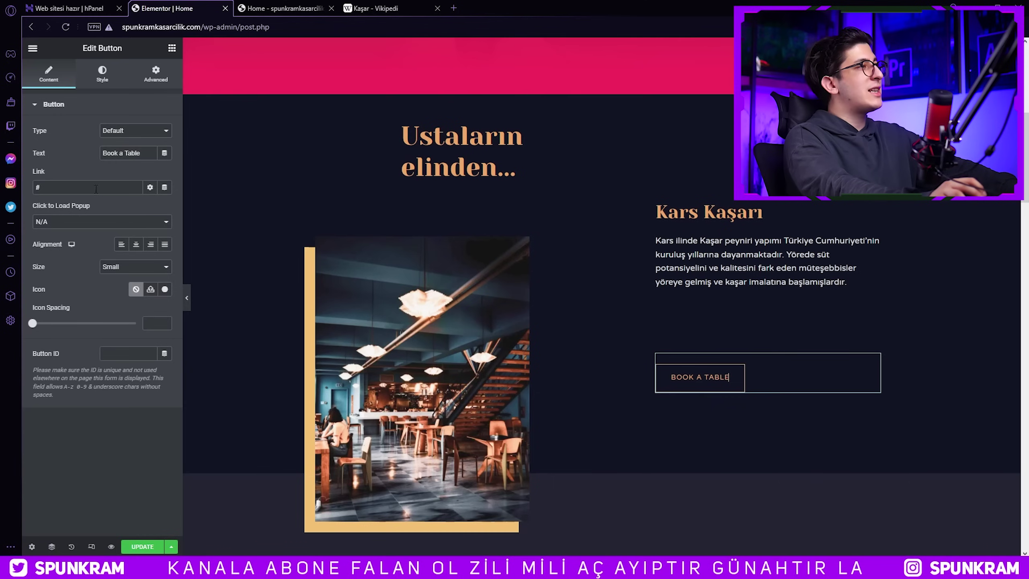
- Check the live site's pages, then begin the button link with '/'
key("Caps_Lock")
type("Daha Fazla Bilgi")
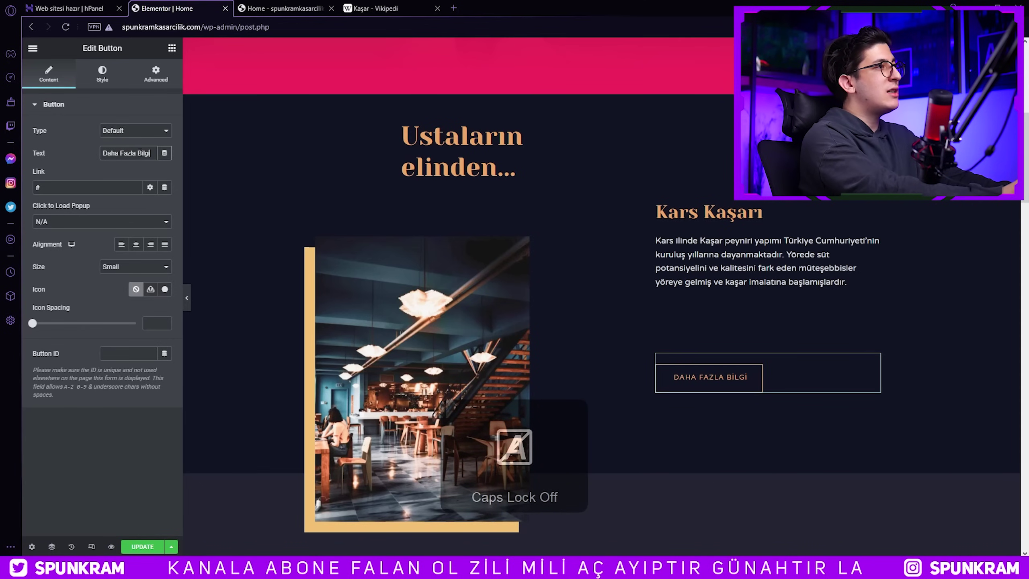
key("Caps_Lock")
type("Al")
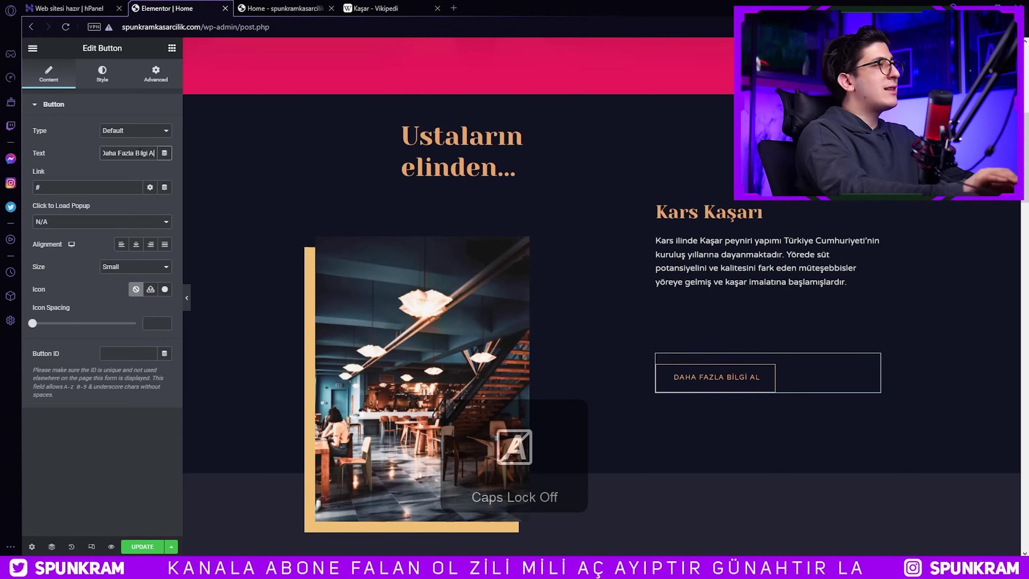
key("Tab")
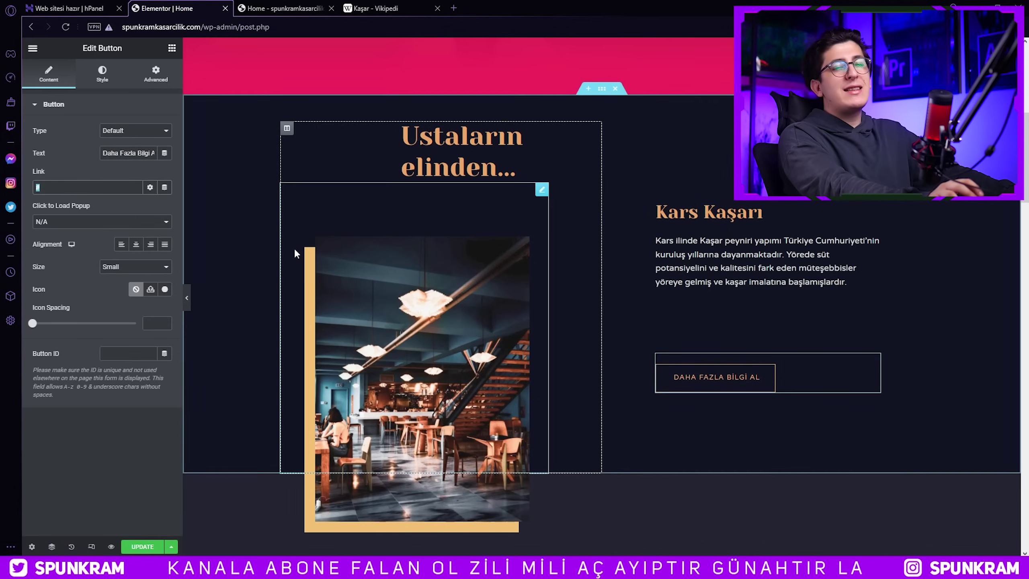
key("ctrl+Tab")
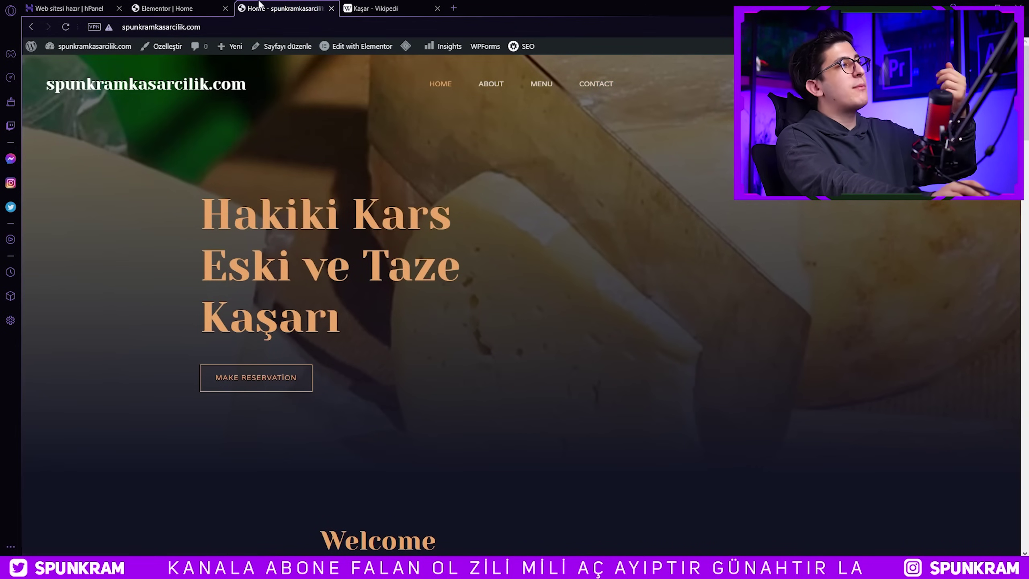
left_click(166, 8)
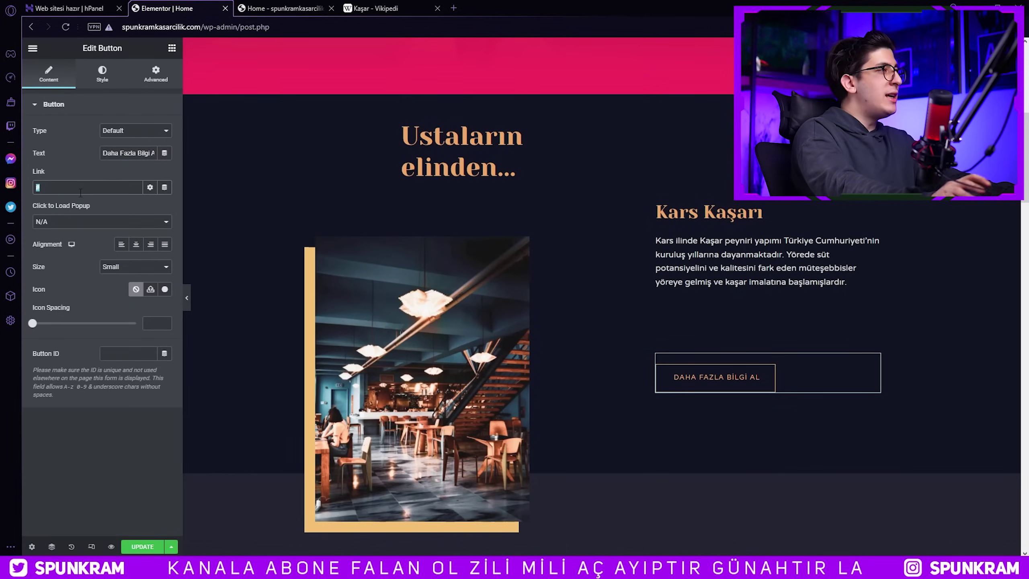
type("/iletisim")
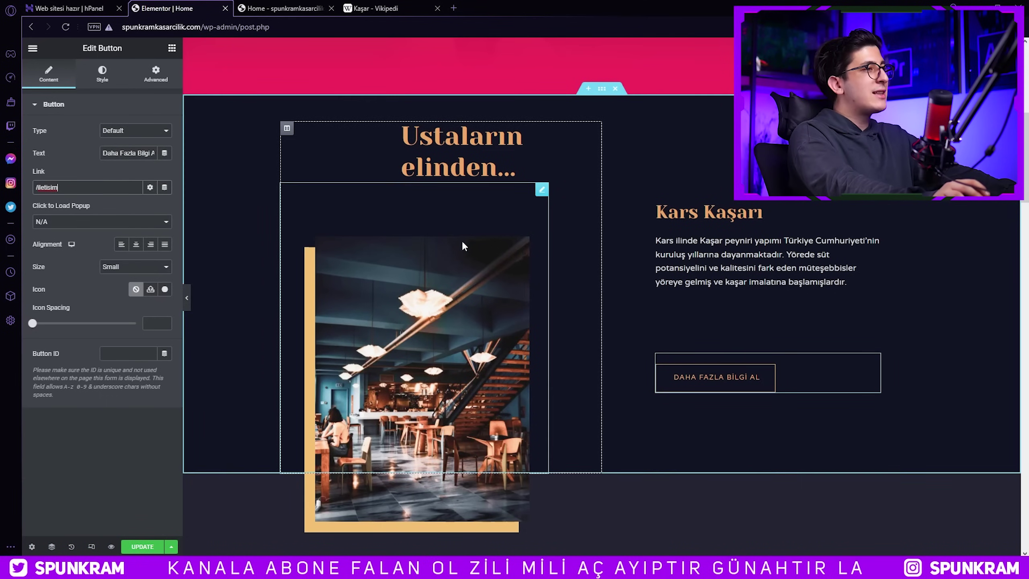
scroll(542, 241, "up", 5)
scroll(543, 245, "up", 2)
- Change the hero Make Reservation button to 'Daha fazla bilgi' linking to /hakkimizda
left_click(324, 368)
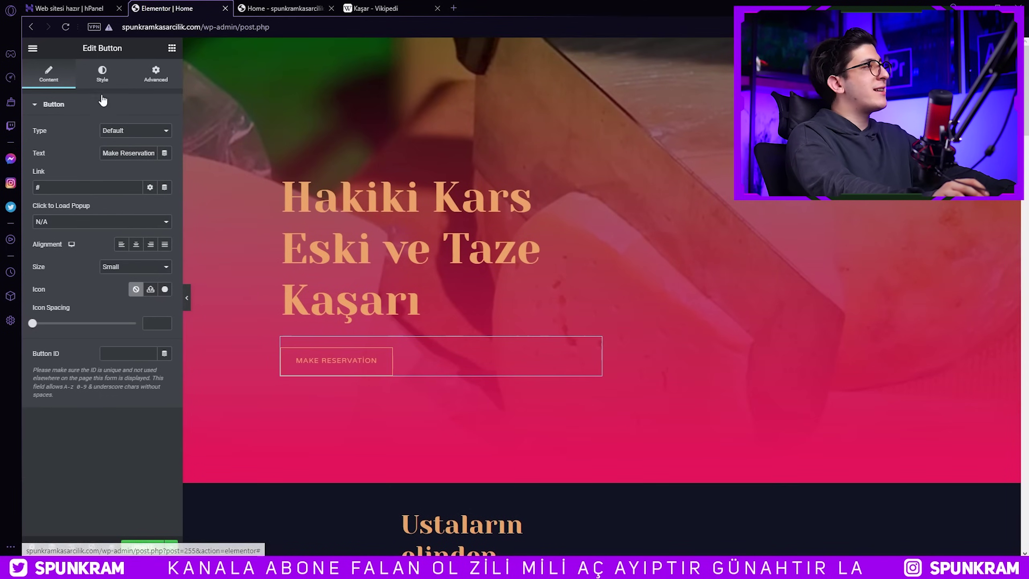
triple_click(129, 154)
key("Caps_Lock")
type("D")
key("Caps_Lock")
type("aha")
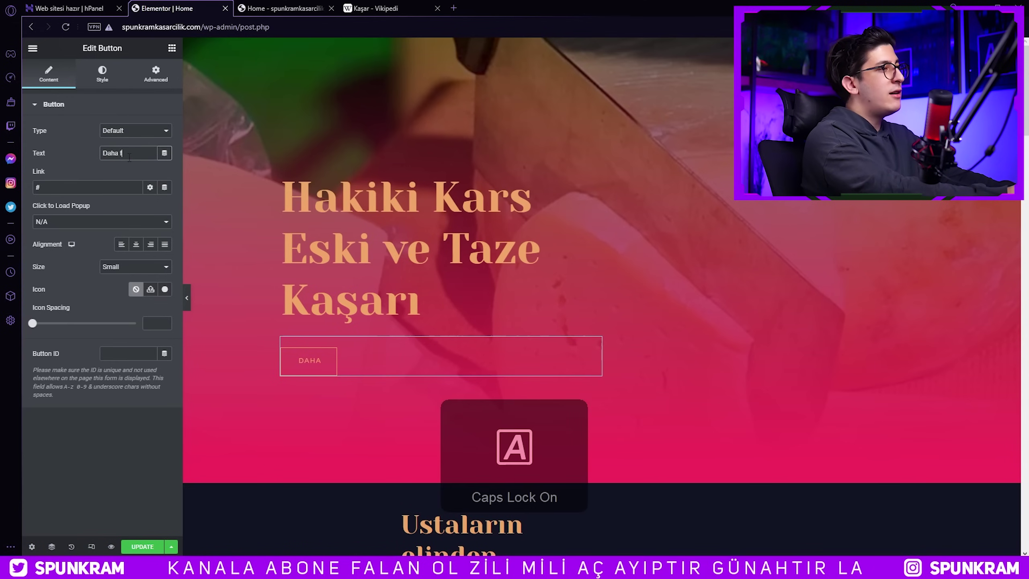
key("BackSpace")
key("BackSpace")
key("BackSpace")
type("azla bilgi")
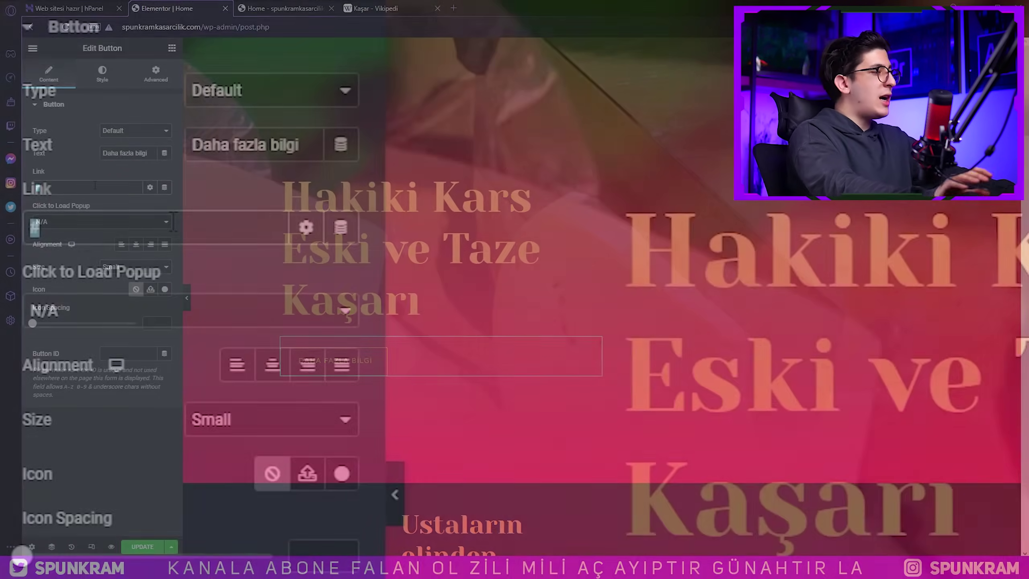
triple_click(93, 187)
type("/hakkimizda")
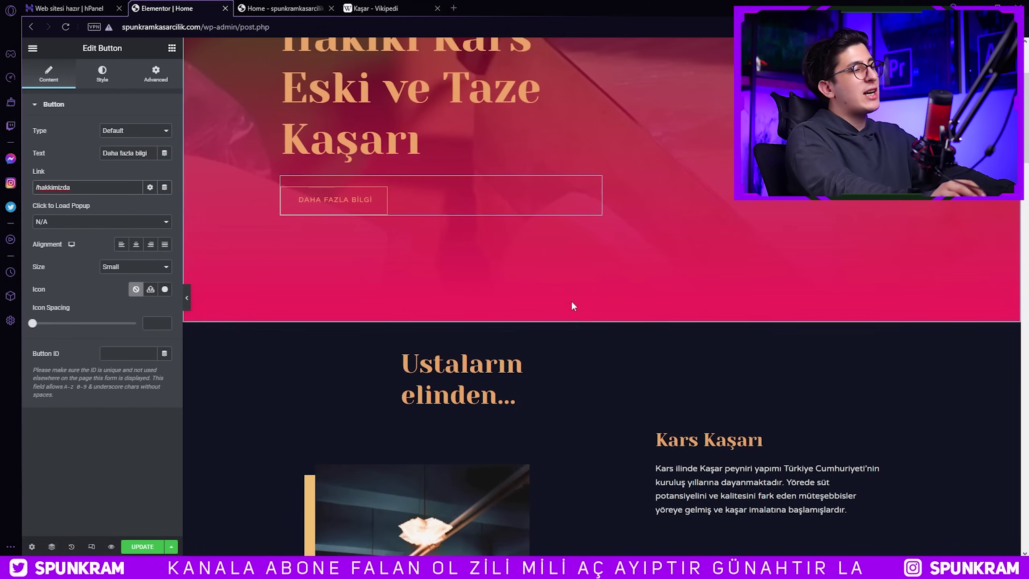
scroll(559, 279, "down", 5)
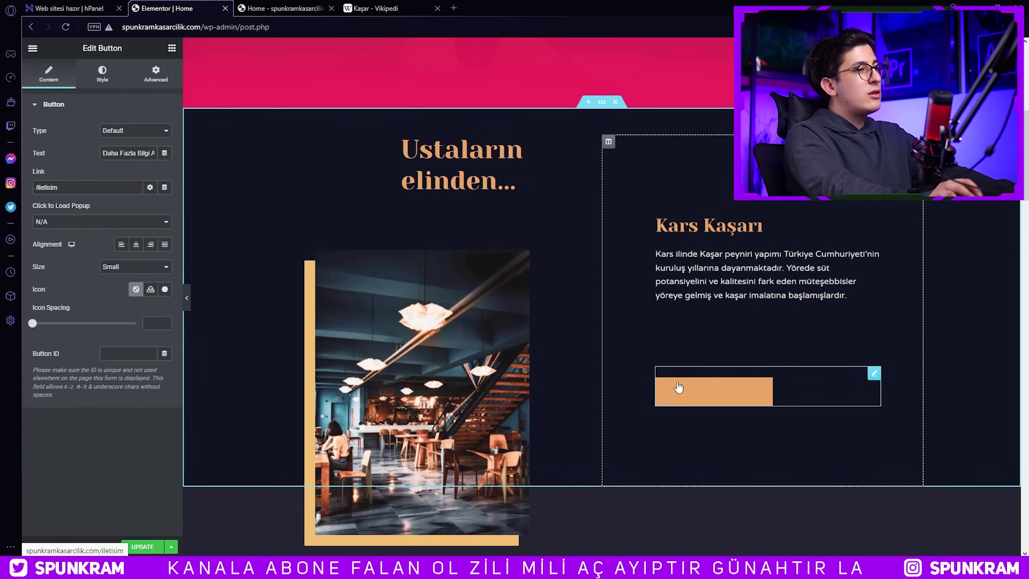
- Relabel the Kars Kaşarı section button 'İletişim'
triple_click(132, 154)
key("Caps_Lock")
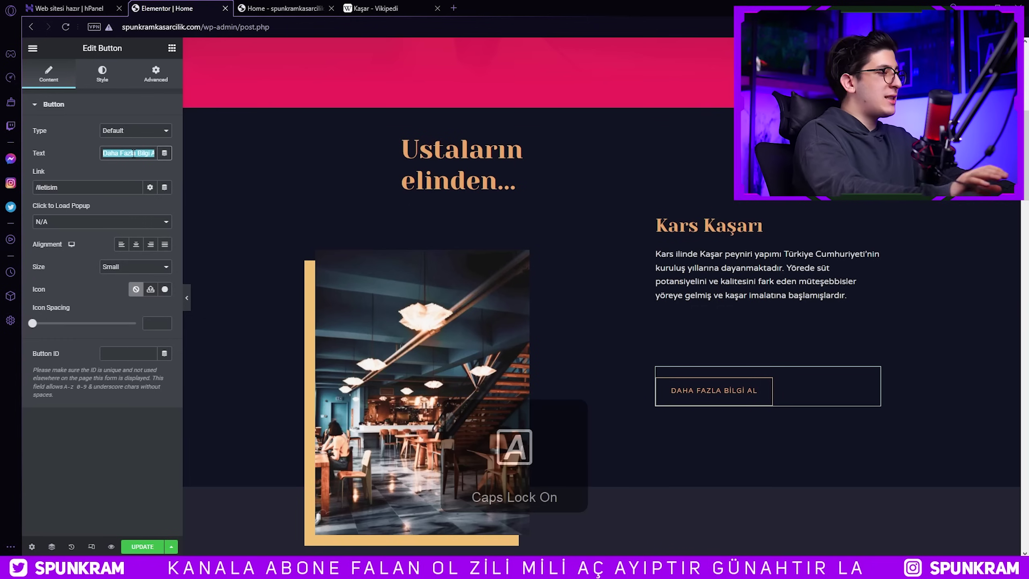
type("I")
key("Caps_Lock")
type("im")
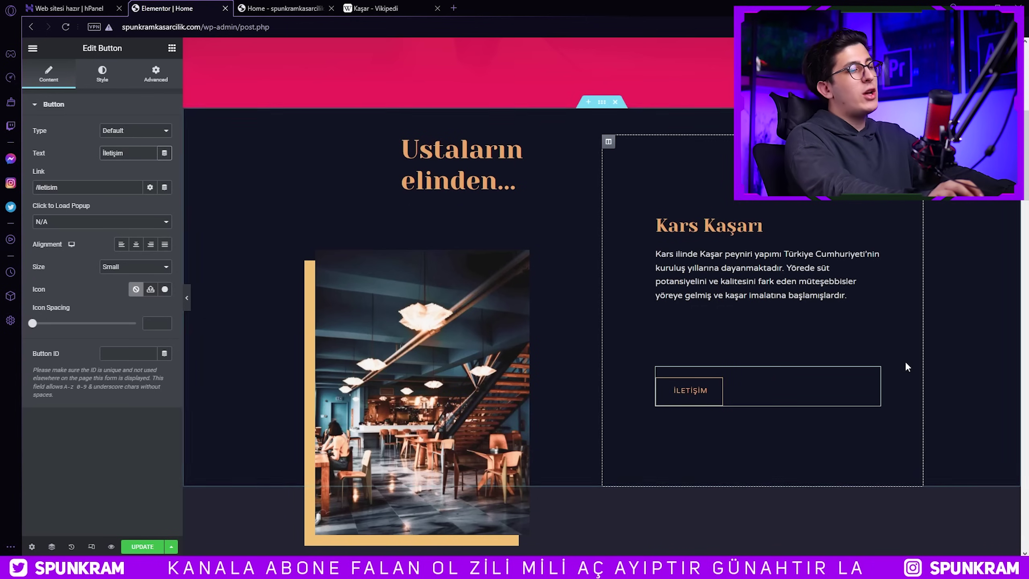
scroll(685, 260, "down", 3)
scroll(665, 292, "down", 4)
scroll(651, 294, "down", 3)
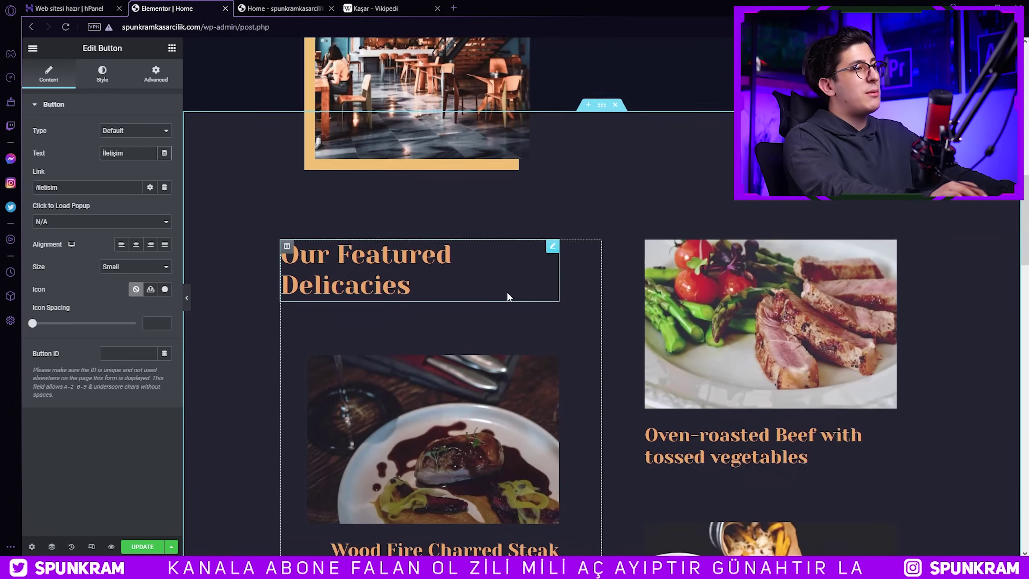
- Retitle the Our Featured Delicacies heading 'Ürünlerimiz'
scroll(652, 294, "down", 8)
scroll(669, 261, "down", 6)
scroll(587, 252, "up", 9)
scroll(486, 235, "up", 5)
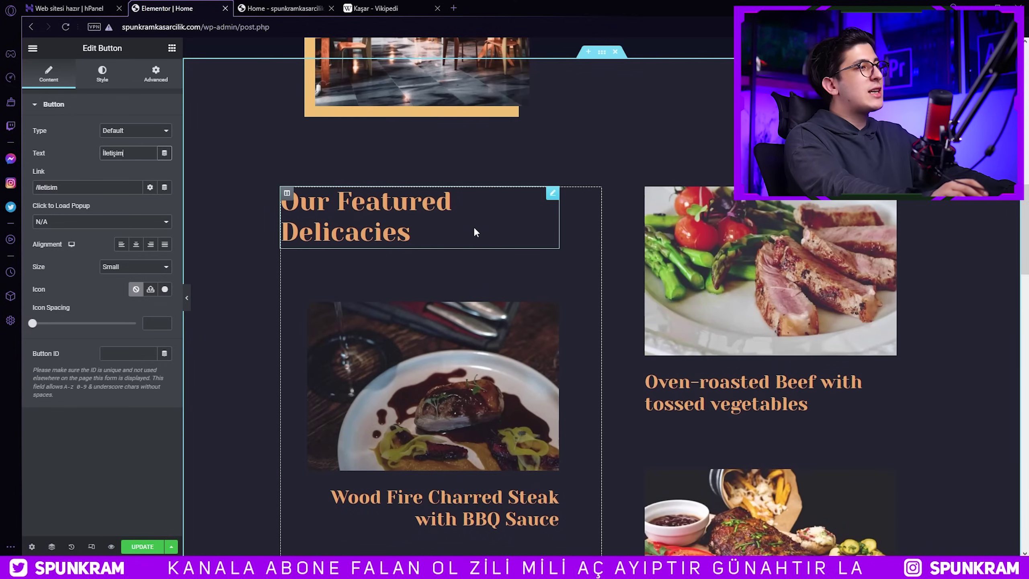
triple_click(392, 204)
key("Caps_Lock")
type("Ğü")
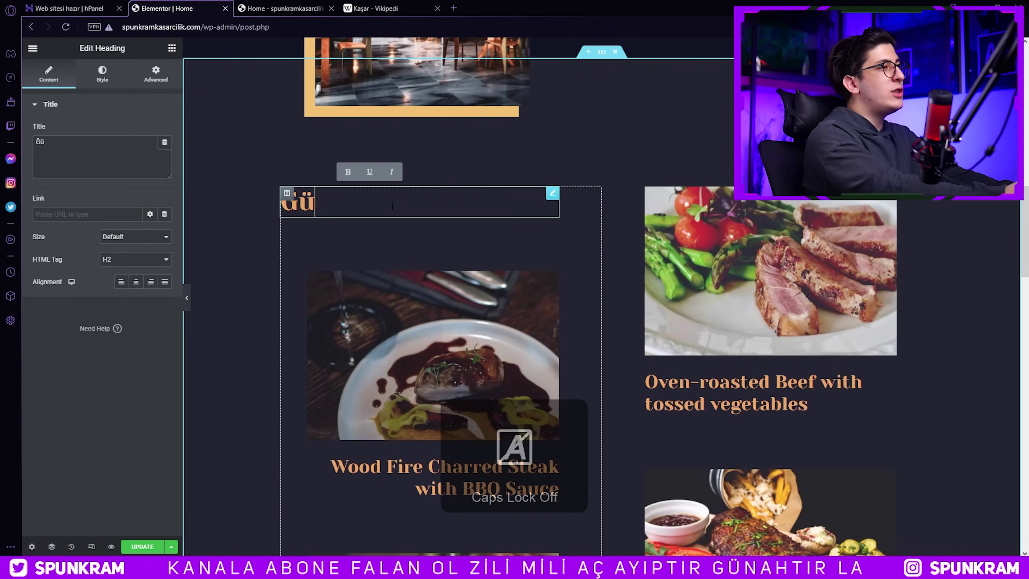
type("lerimiz")
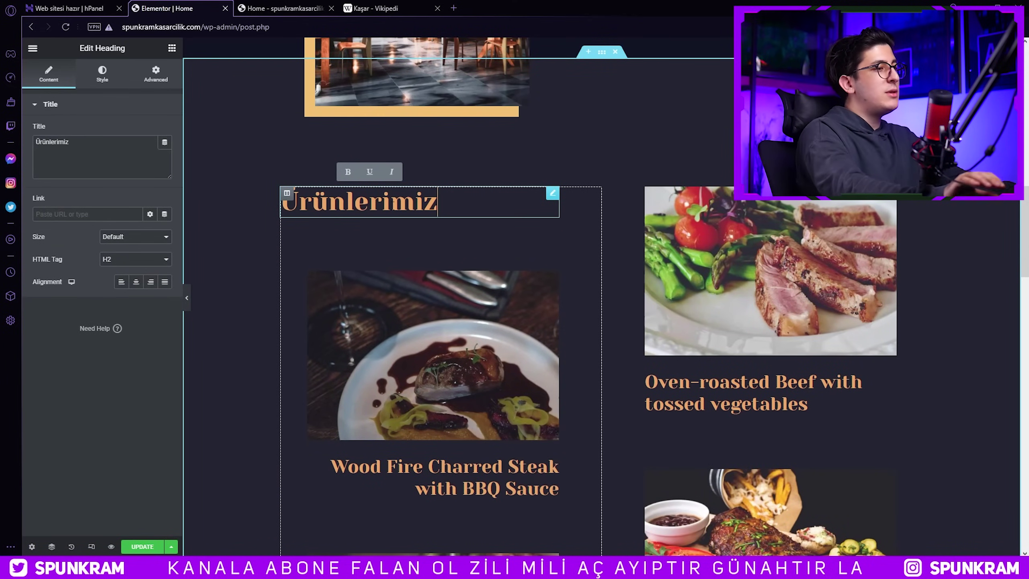
- Rename the first three dishes Kars Kaşarı, Kars Gravyeri and Kars Balı
scroll(504, 533, "up", 1)
triple_click(504, 533)
key("Caps_Lock")
type("Kars K")
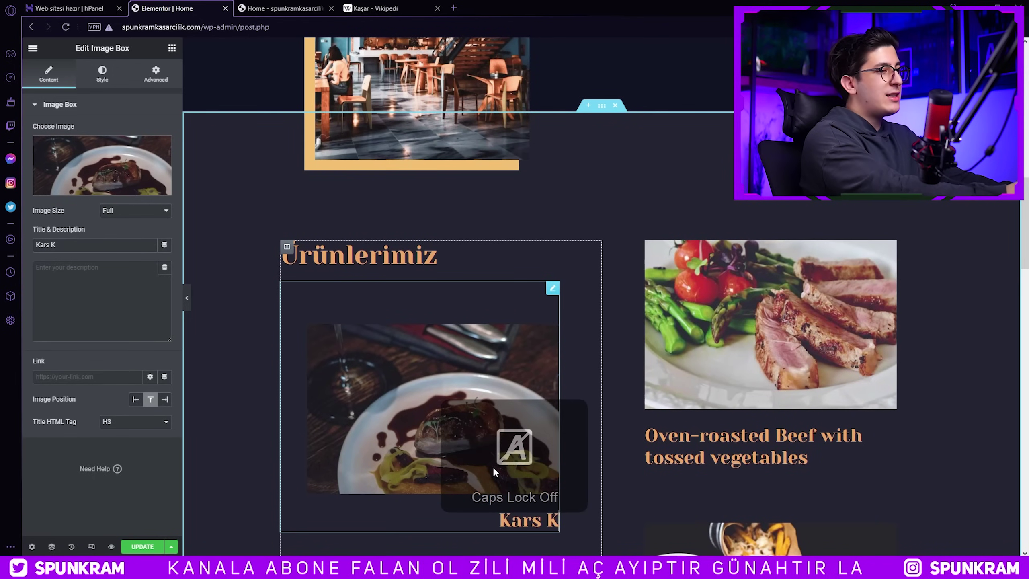
type("aşarı")
triple_click(761, 446)
type("Kars Gravyeri")
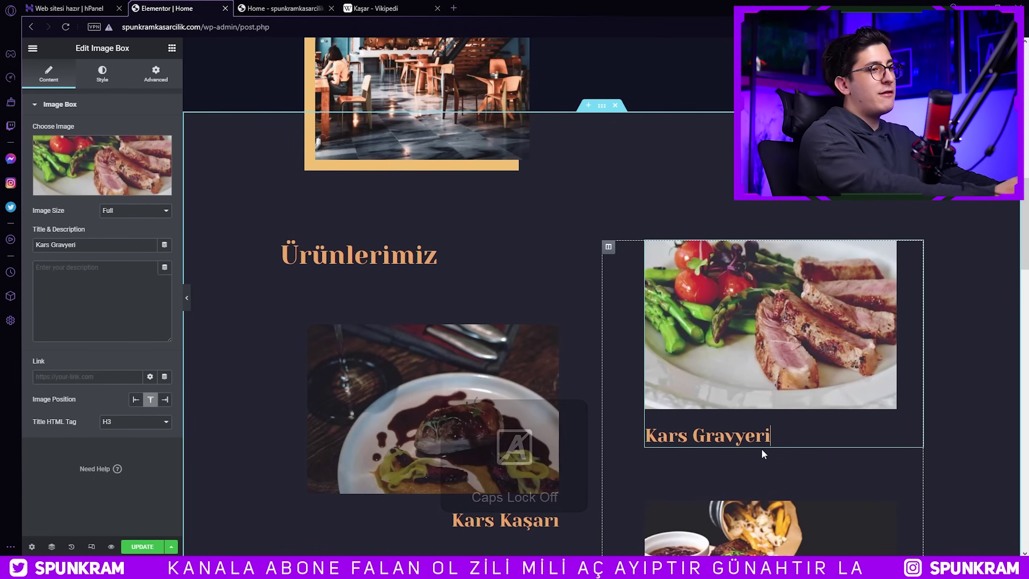
scroll(809, 471, "down", 5)
triple_click(689, 321)
type("Kars Balı")
- Rename Roasted Lamb with Seasoned Potatoes to 'Kars Tereyağı'
triple_click(470, 418)
key("Caps_Lock")
type("K")
key("Caps_Lock")
type("ars")
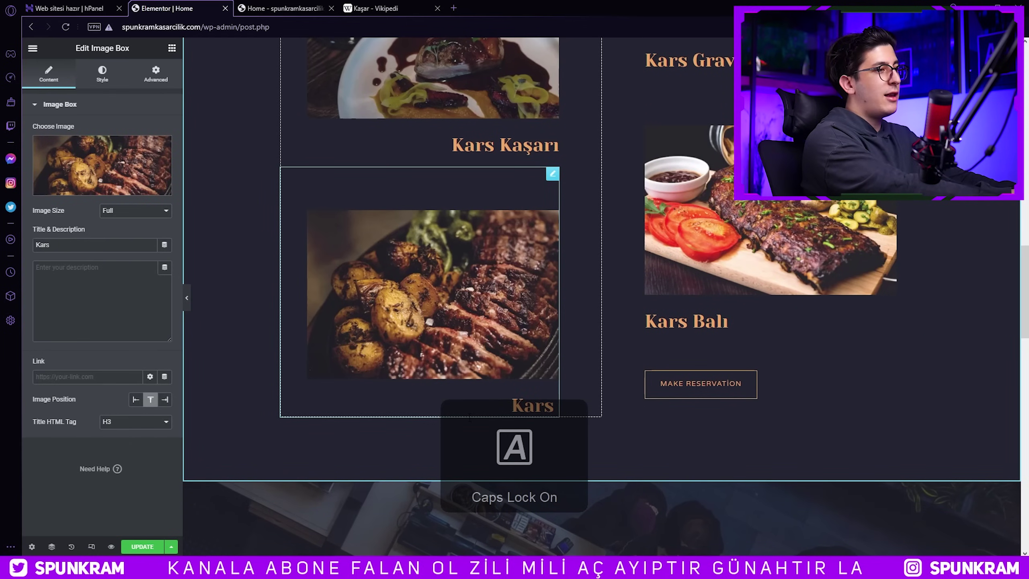
key("BackSpace")
key("BackSpace")
key("BackSpace")
type("yağı")
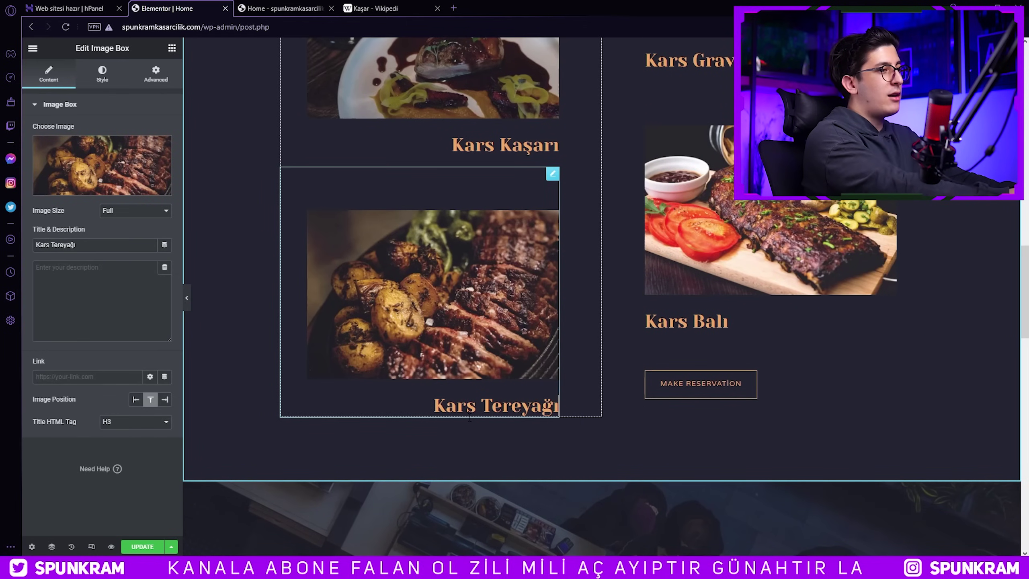
scroll(495, 245, "up", 4)
left_click(496, 245)
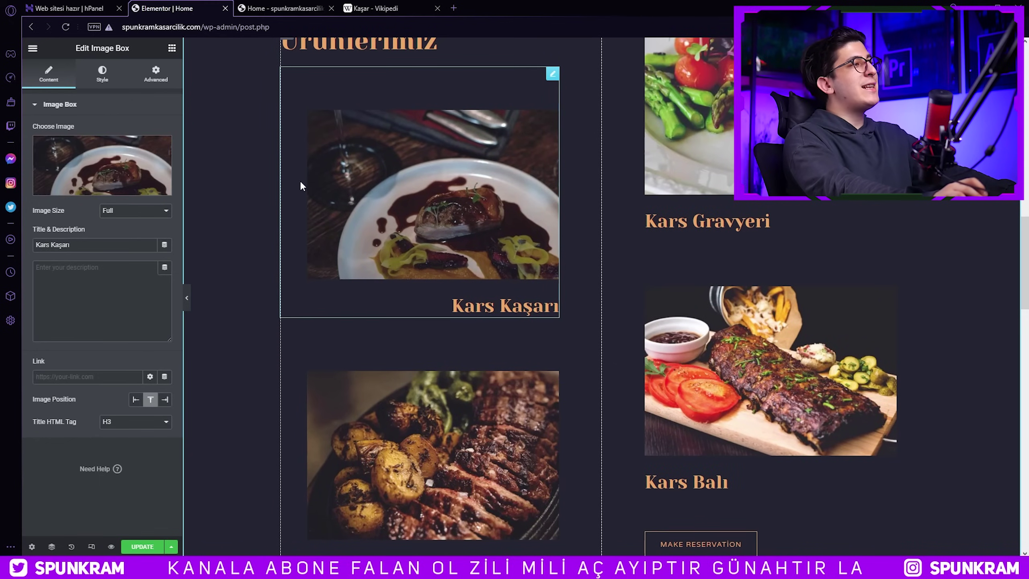
mouse_move(102, 165)
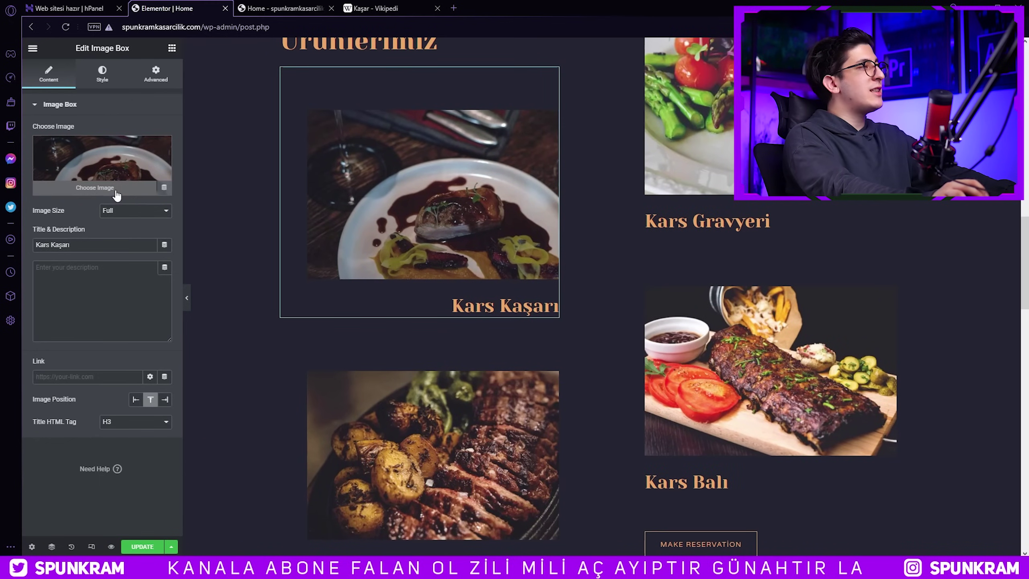
- Upload the downloaded kaşar cheese photo and insert it into the Kars Kaşarı box
left_click(117, 191)
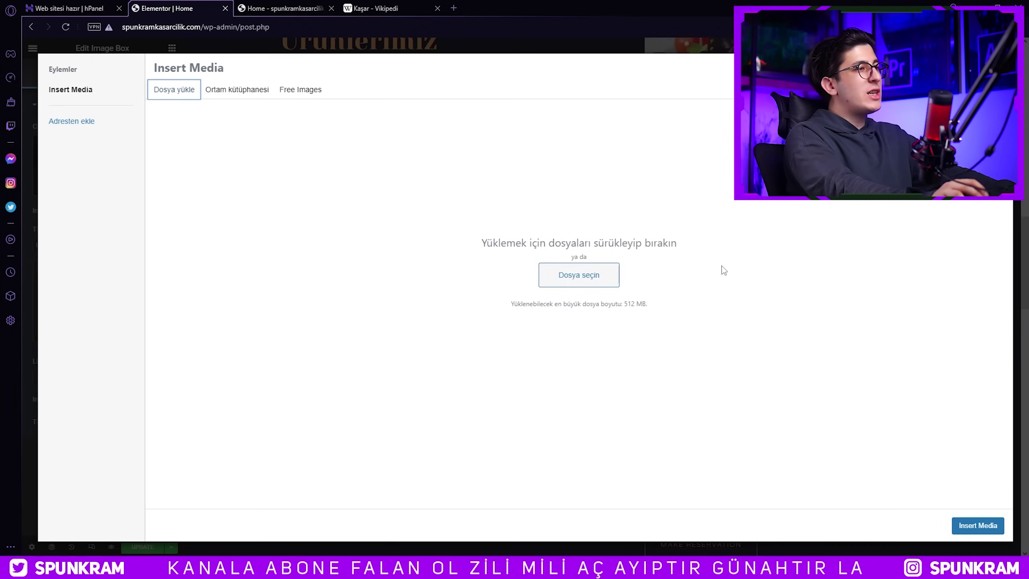
left_click(588, 279)
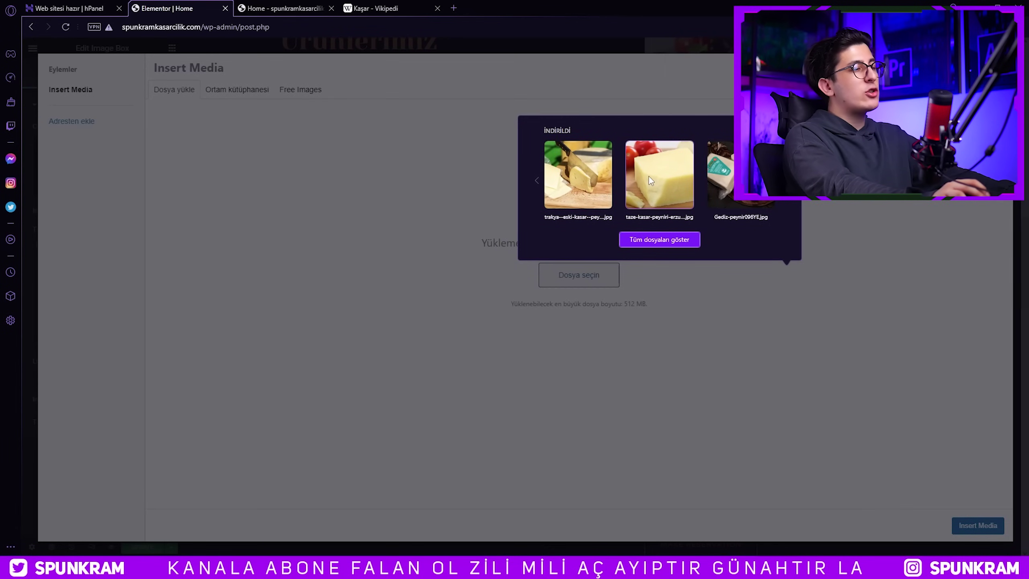
left_click_drag(669, 179, 552, 184)
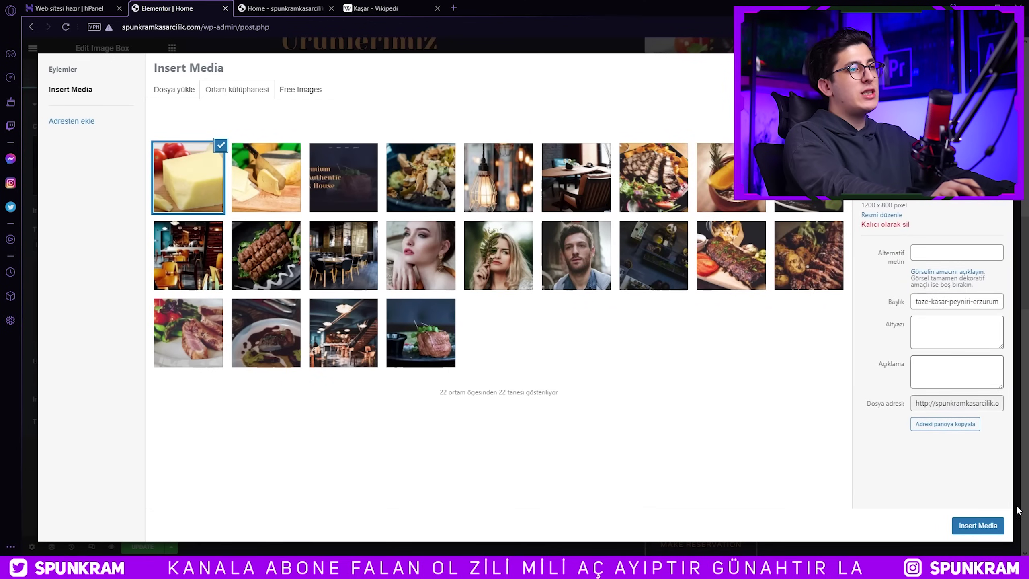
left_click(978, 525)
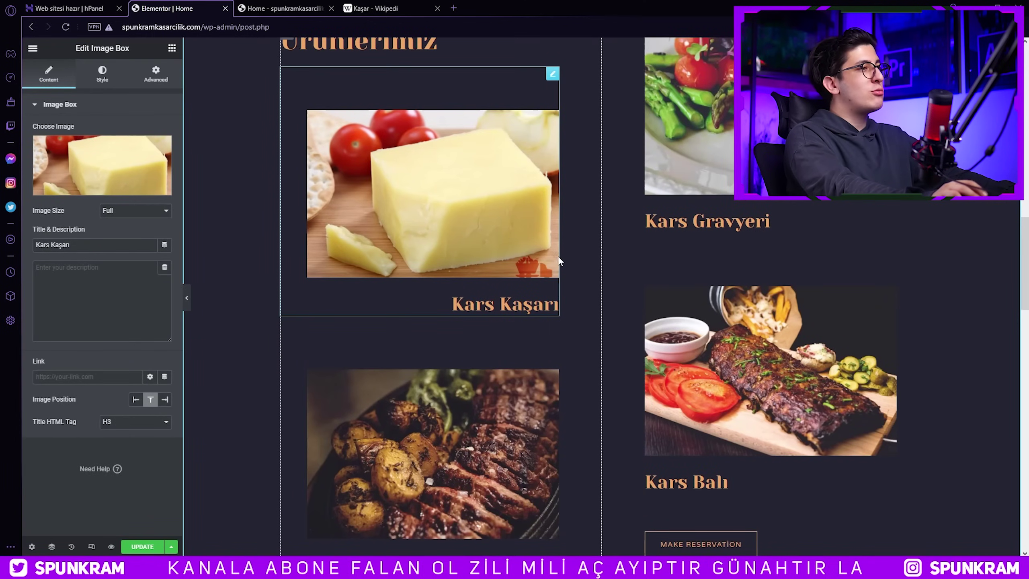
- Search the web for 'kars gravyeri' and save a gravyer image to downloads
scroll(559, 260, "down", 3)
scroll(558, 351, "up", 5)
left_click(689, 243)
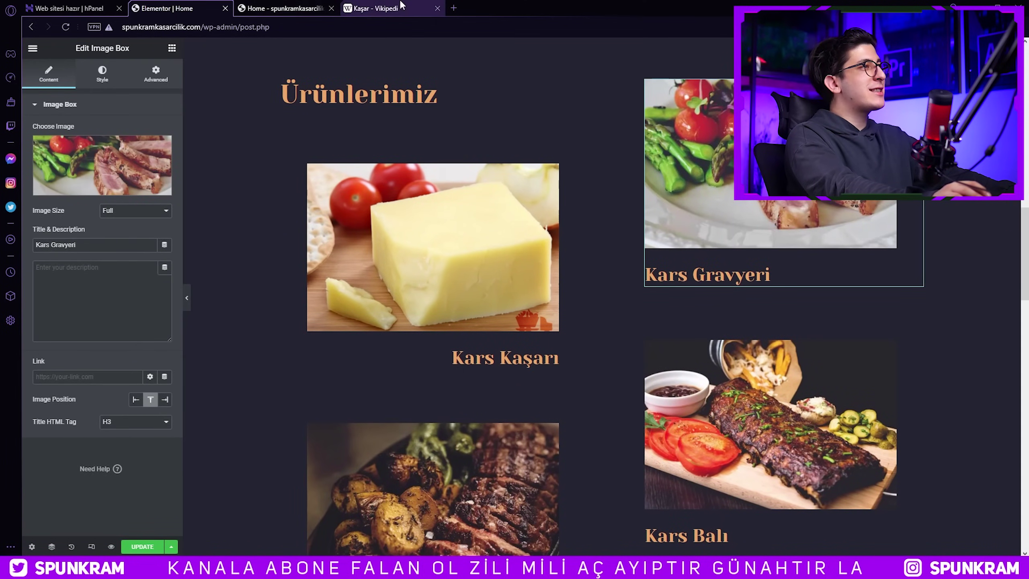
left_click(393, 8)
left_click(195, 27)
type("kars gravyeri")
key("Return")
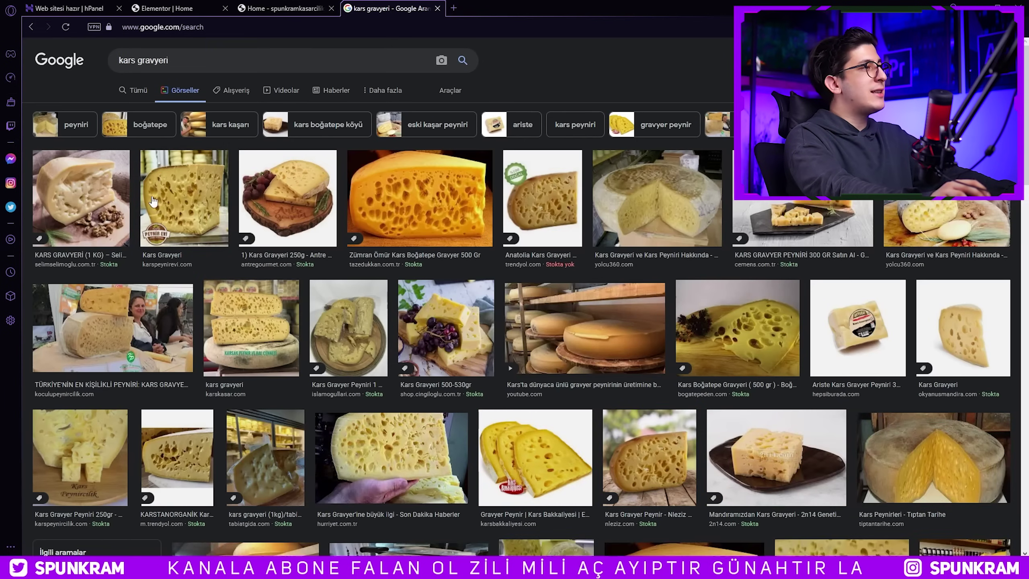
left_click(122, 183)
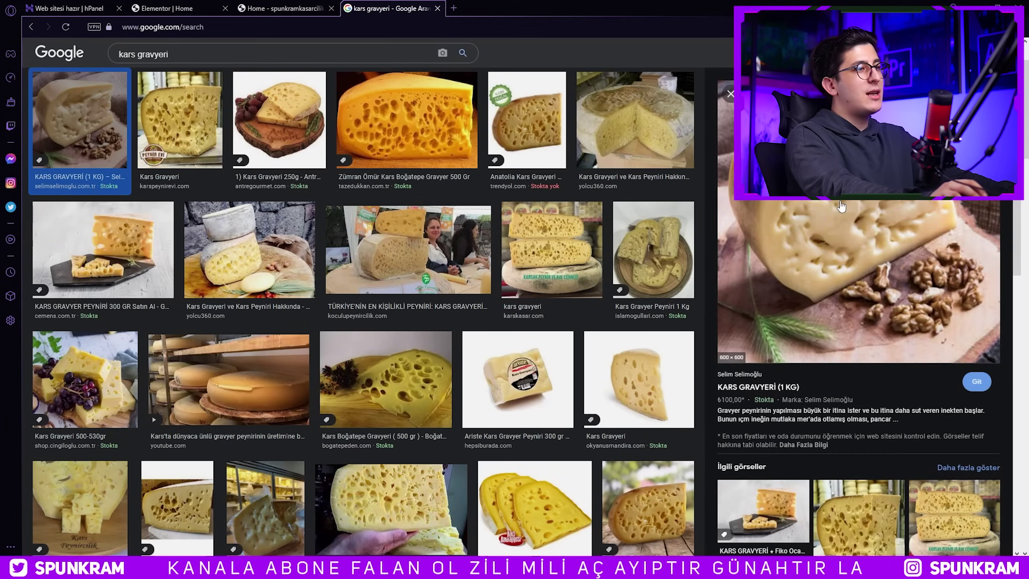
right_click(841, 202)
left_click(868, 311)
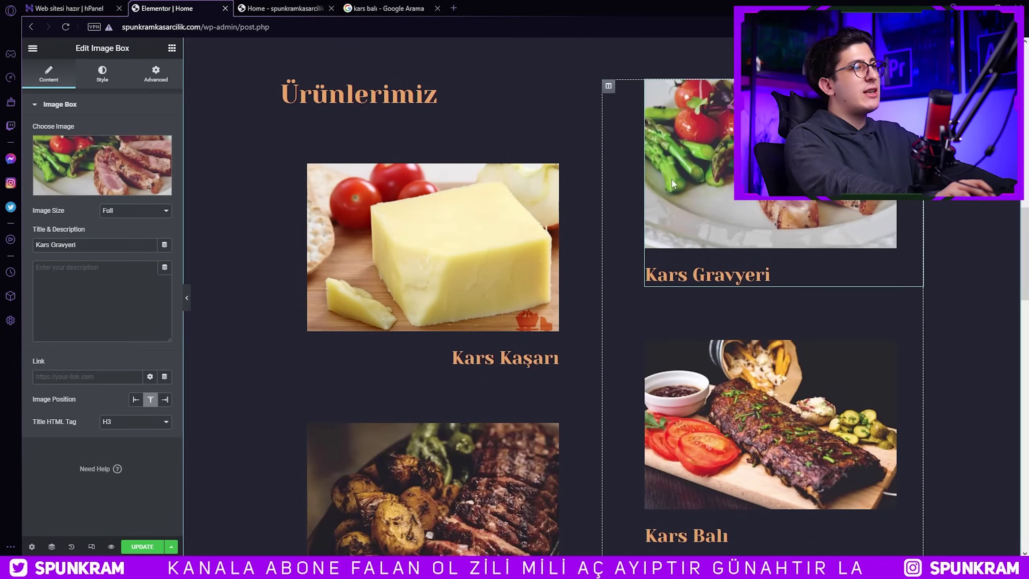
- Start uploading the saved gravyer photo for the Kars Gravyeri box
left_click(94, 191)
left_click(174, 89)
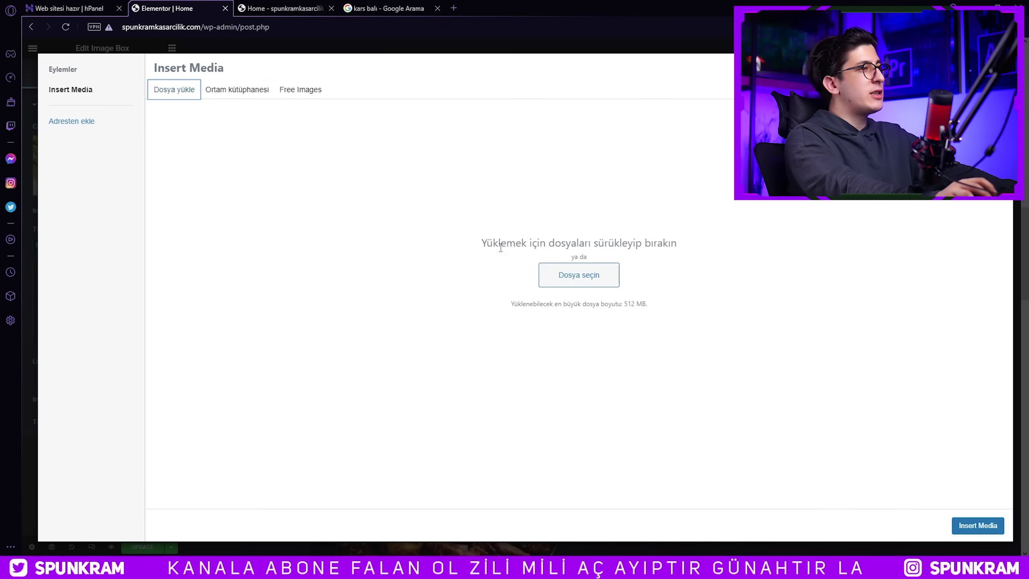
left_click(567, 283)
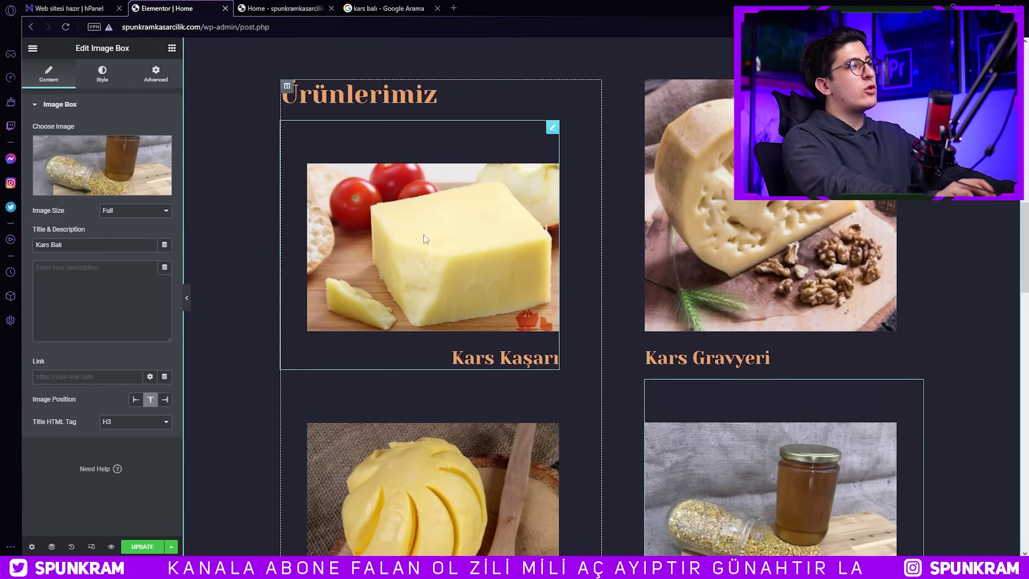
scroll(785, 222, "down", 4)
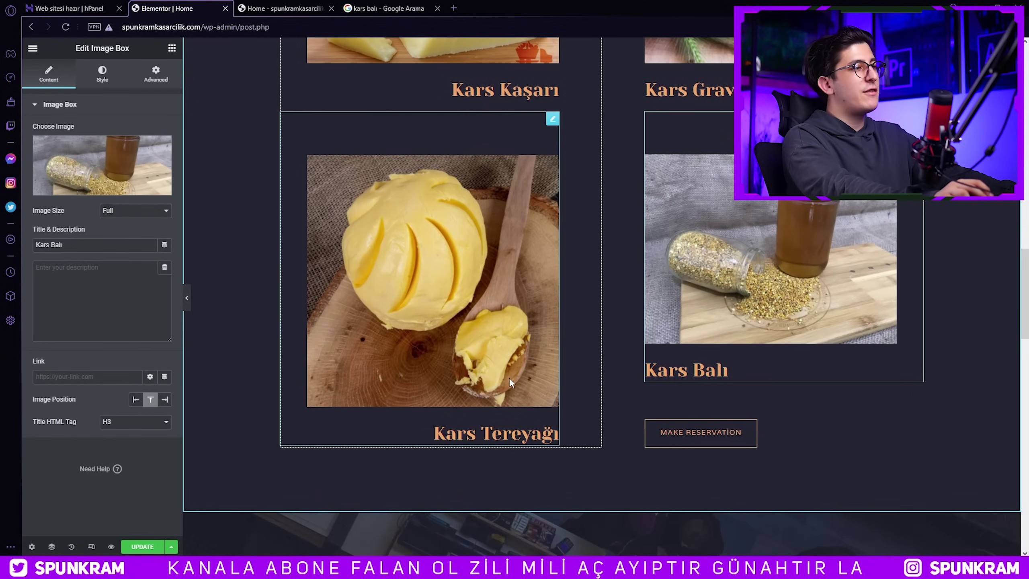
scroll(797, 302, "down", 3)
left_click(700, 388)
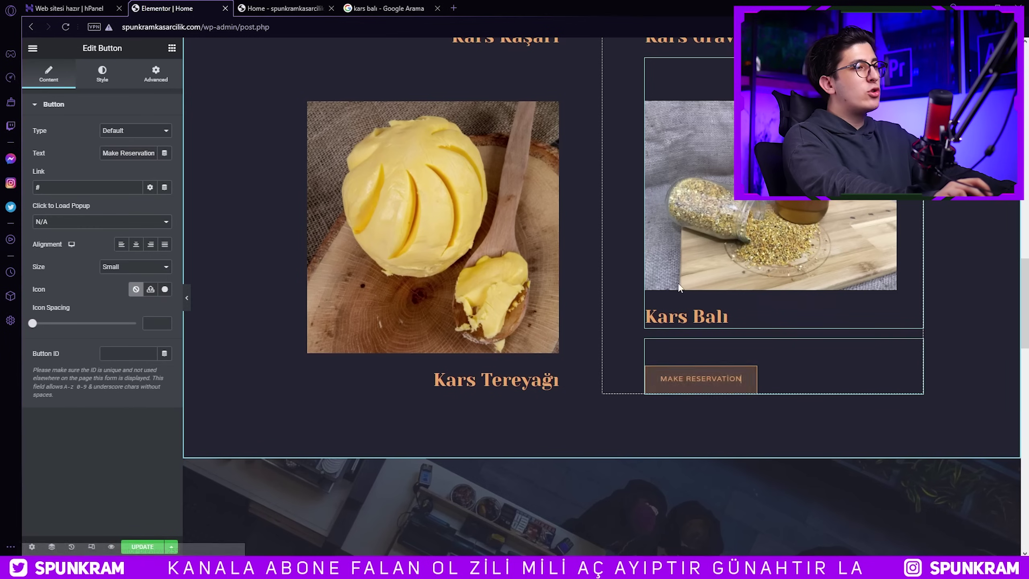
scroll(401, 310, "up", 6)
scroll(410, 277, "up", 8)
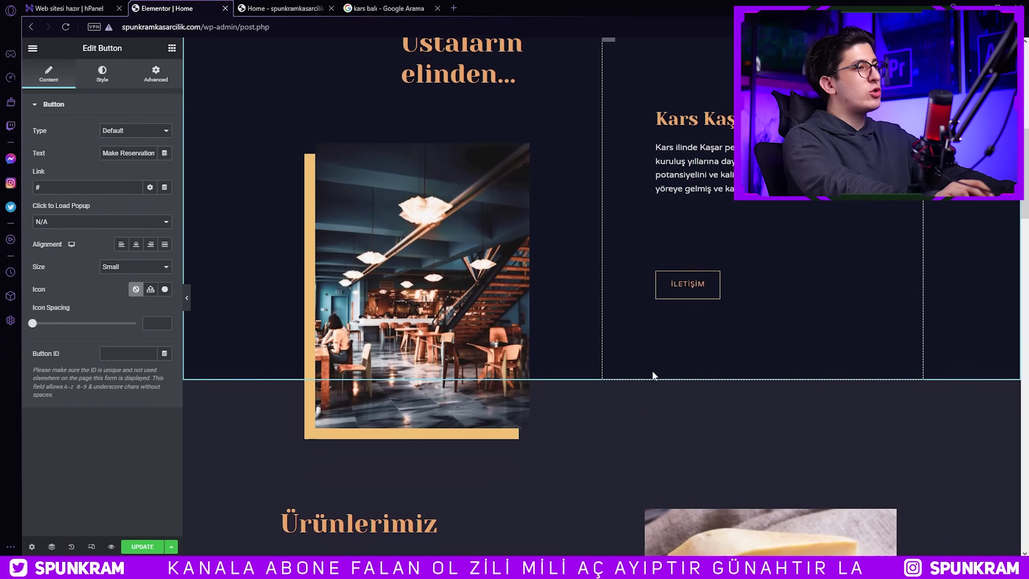
- Set the button below the products to 'İletişim' linking to /iletisim
scroll(688, 405, "down", 8)
scroll(719, 438, "down", 10)
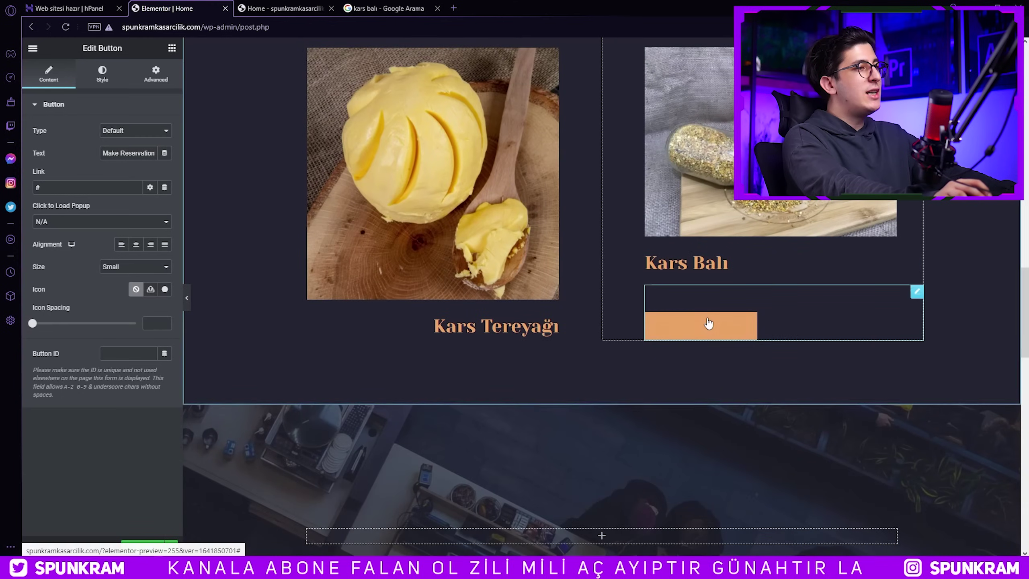
left_click(122, 132)
left_click(77, 134)
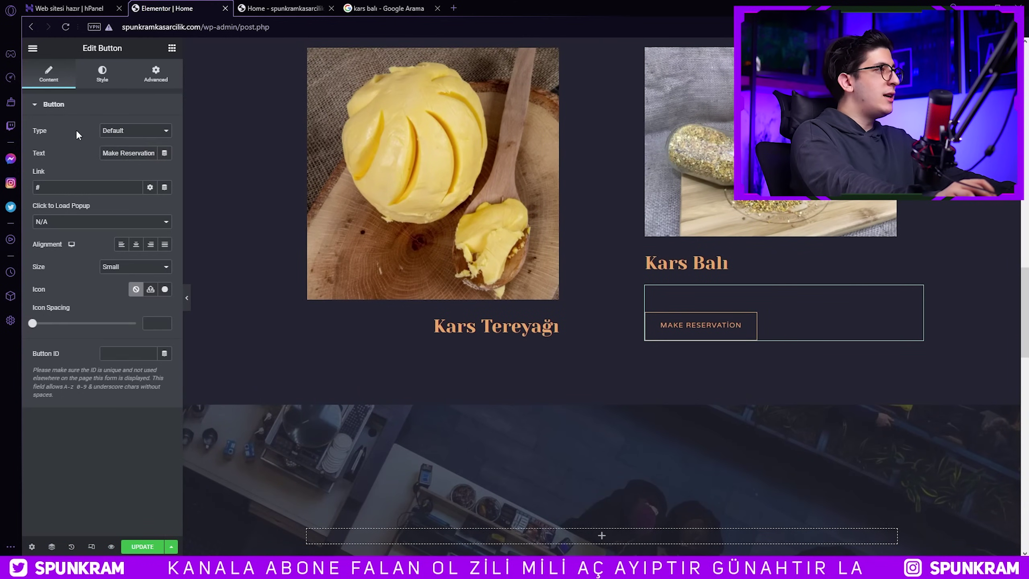
key("ctrl+a")
key("Caps_Lock")
type("İ")
key("Caps_Lock")
type("le")
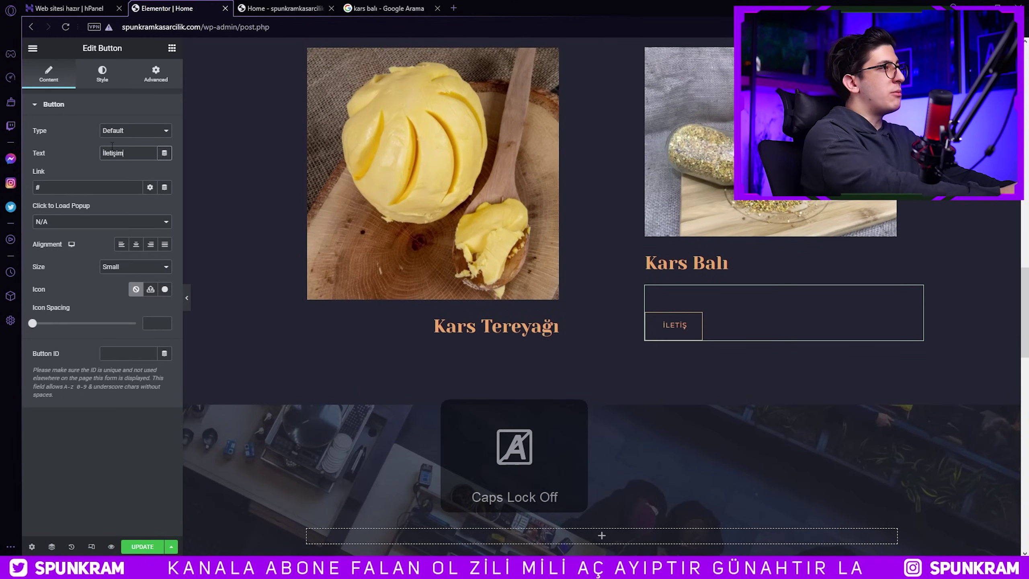
left_click(75, 188)
key("ctrl+a")
type("/i")
type("im")
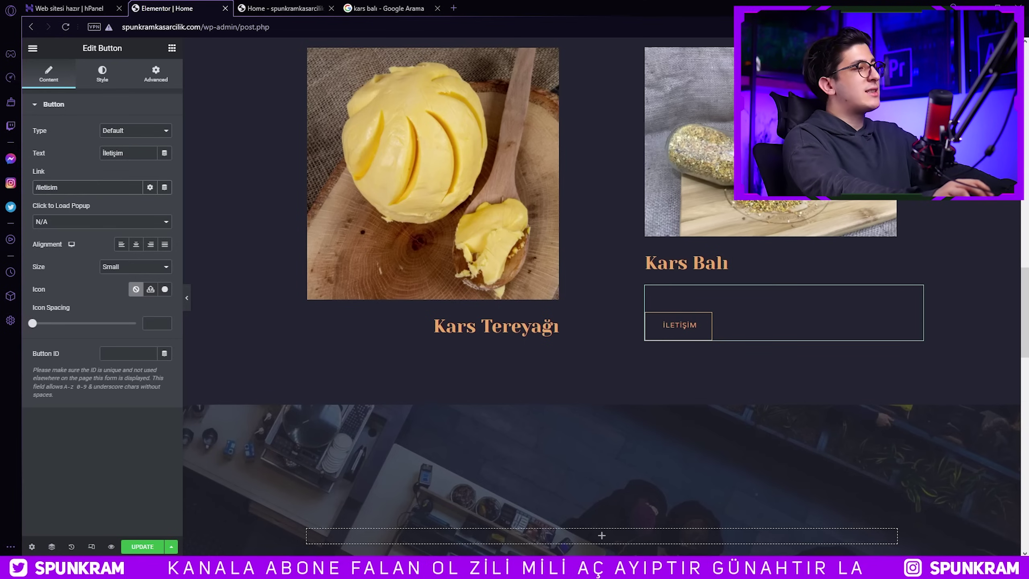
- Save the homepage with UPDATE and switch to the live homepage
left_click(151, 552)
scroll(498, 403, "down", 5)
scroll(548, 357, "down", 3)
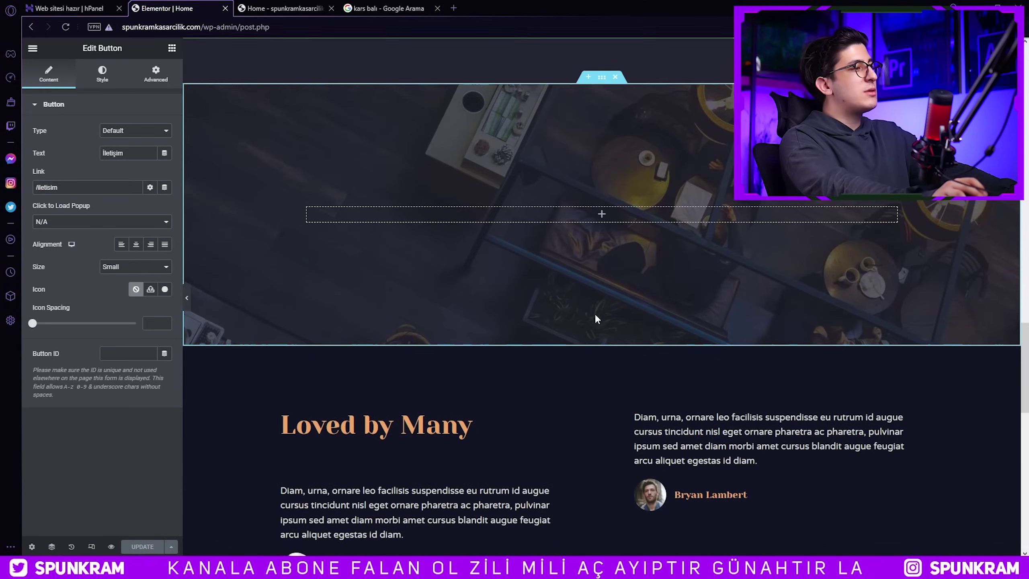
left_click(286, 8)
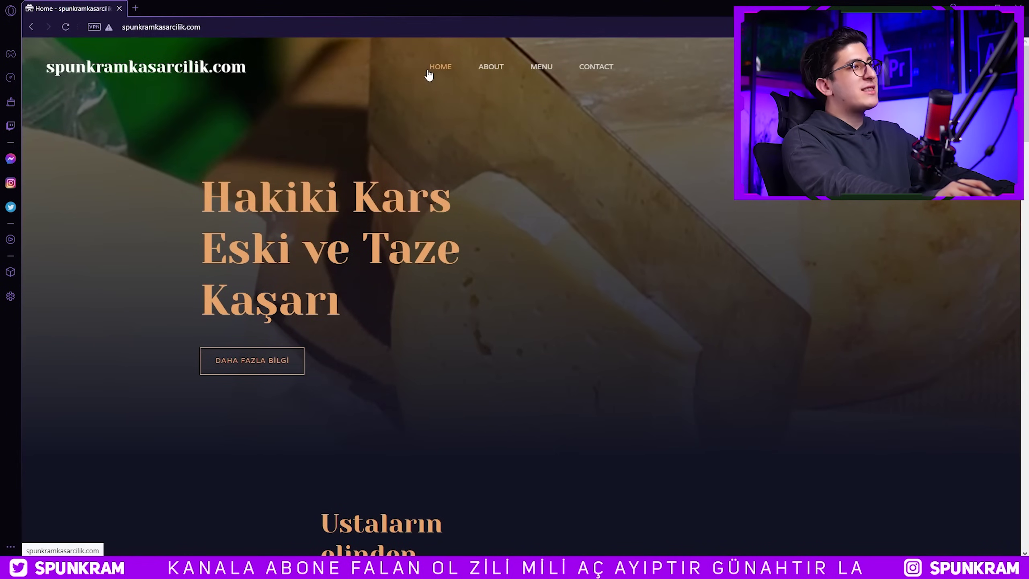
left_click_drag(218, 187, 403, 294)
left_click(457, 219)
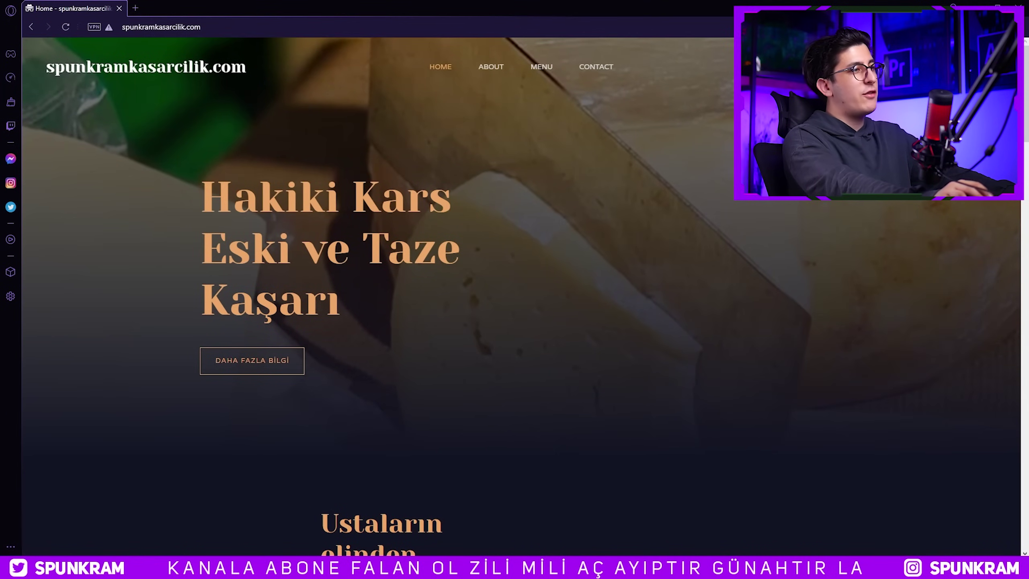
scroll(567, 148, "down", 5)
left_click_drag(320, 246, 521, 292)
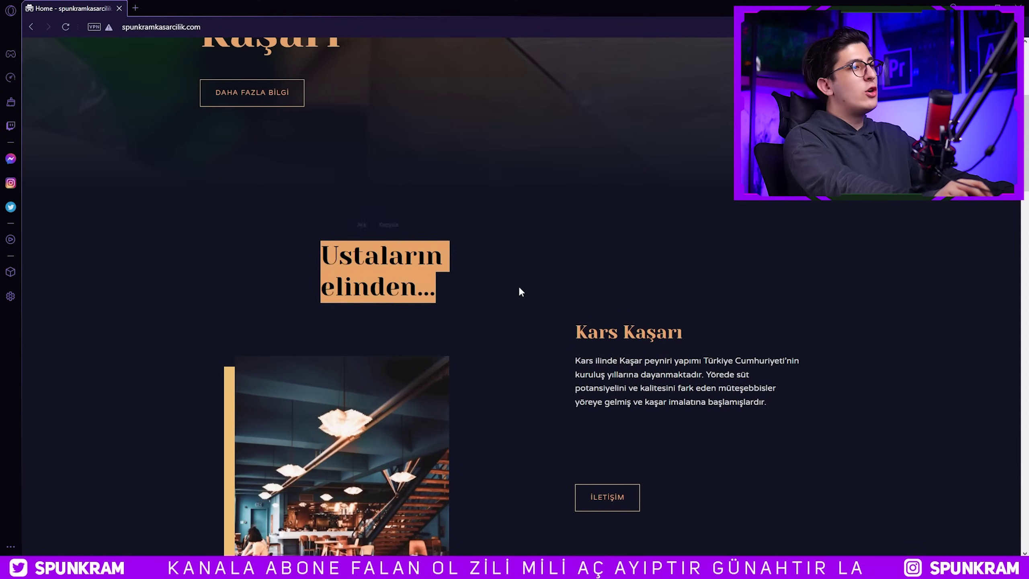
left_click(520, 288)
scroll(676, 239, "down", 3)
scroll(742, 266, "down", 3)
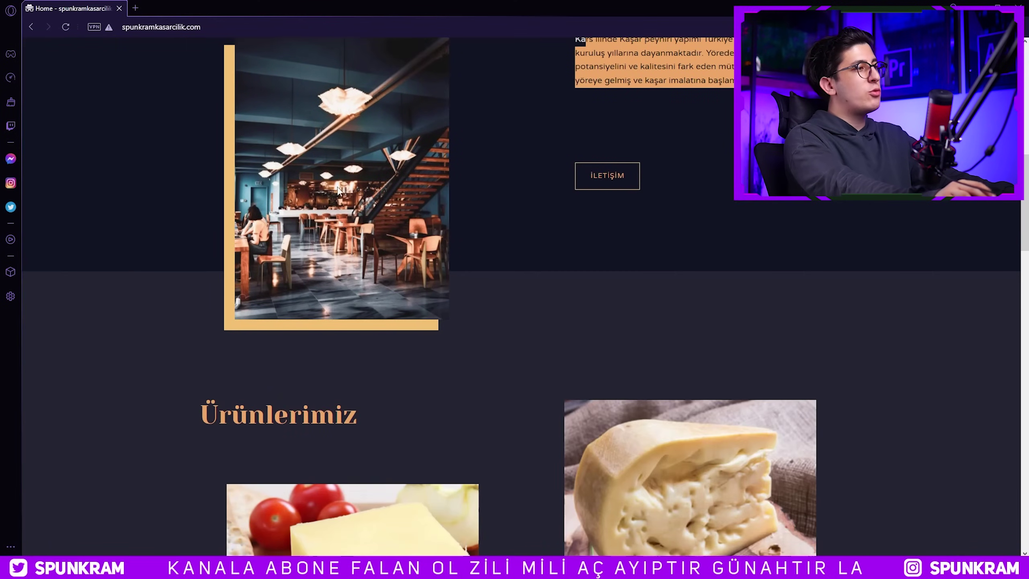
scroll(368, 213, "down", 8)
scroll(335, 215, "up", 3)
scroll(375, 266, "down", 2)
scroll(375, 268, "down", 3)
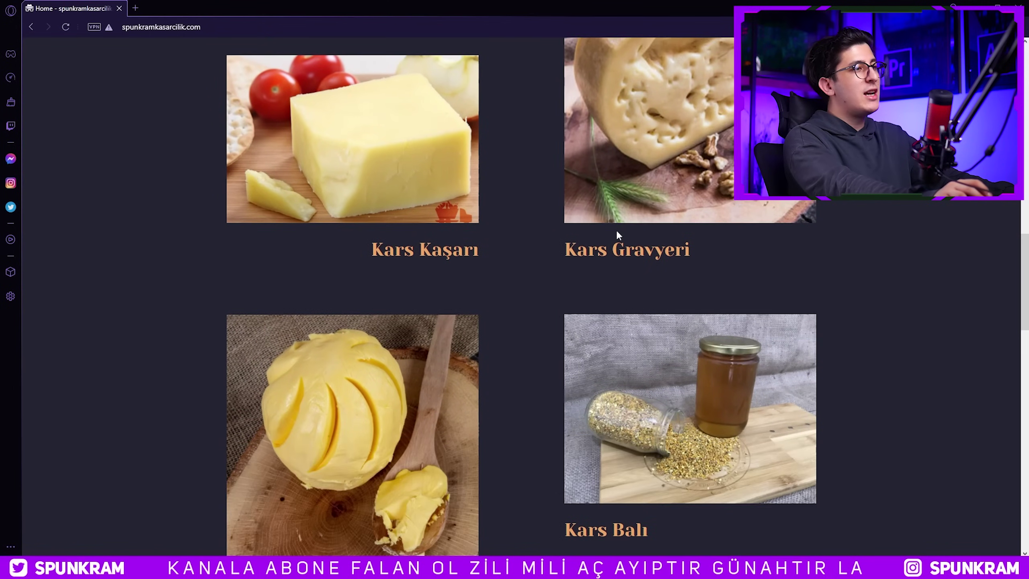
scroll(591, 405, "down", 5)
scroll(402, 389, "down", 5)
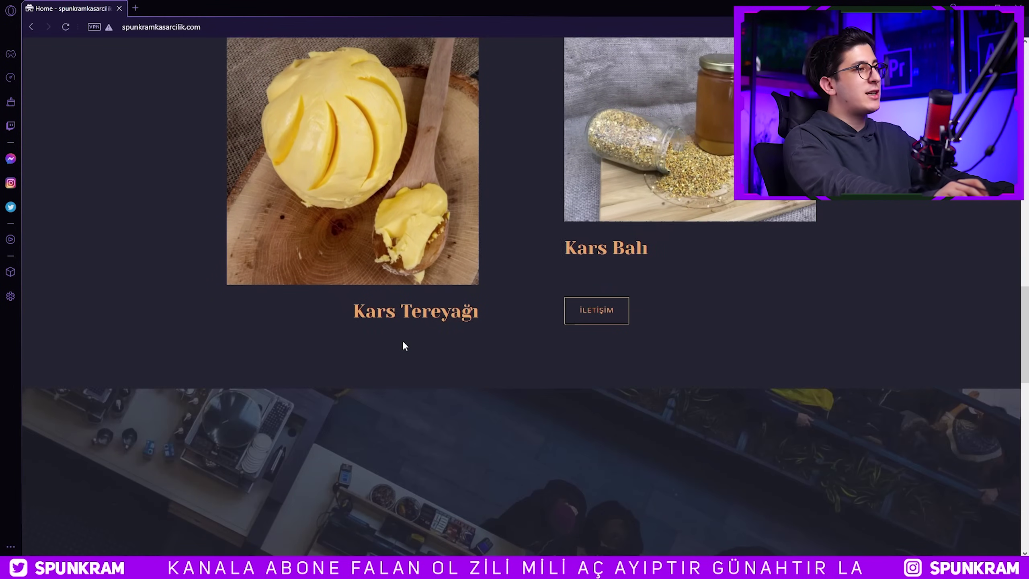
scroll(402, 389, "up", 5)
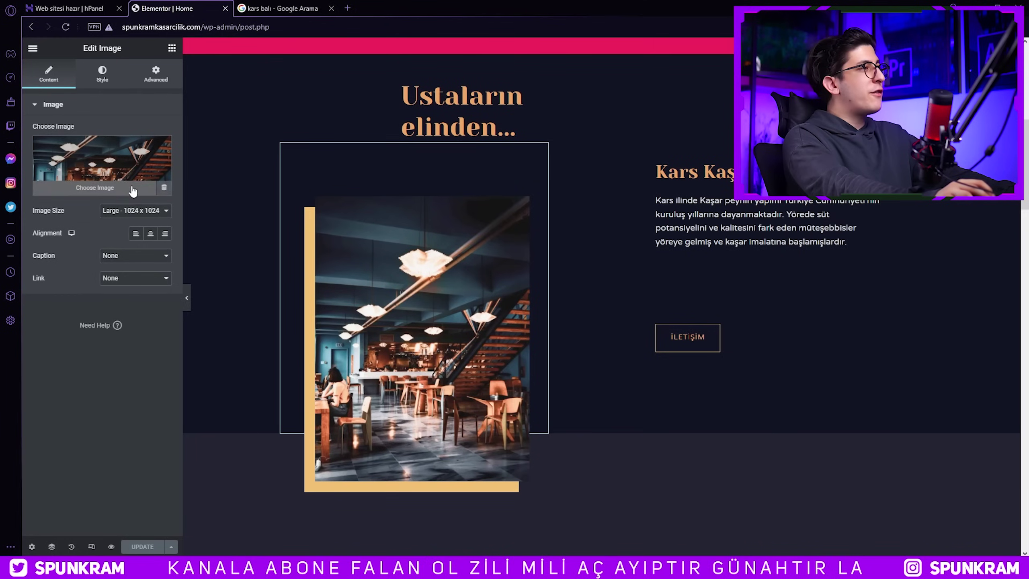
- Swap the 'Ustaların elinden...' image for an uploaded packaged kaşar photo at Full size
left_click(133, 189)
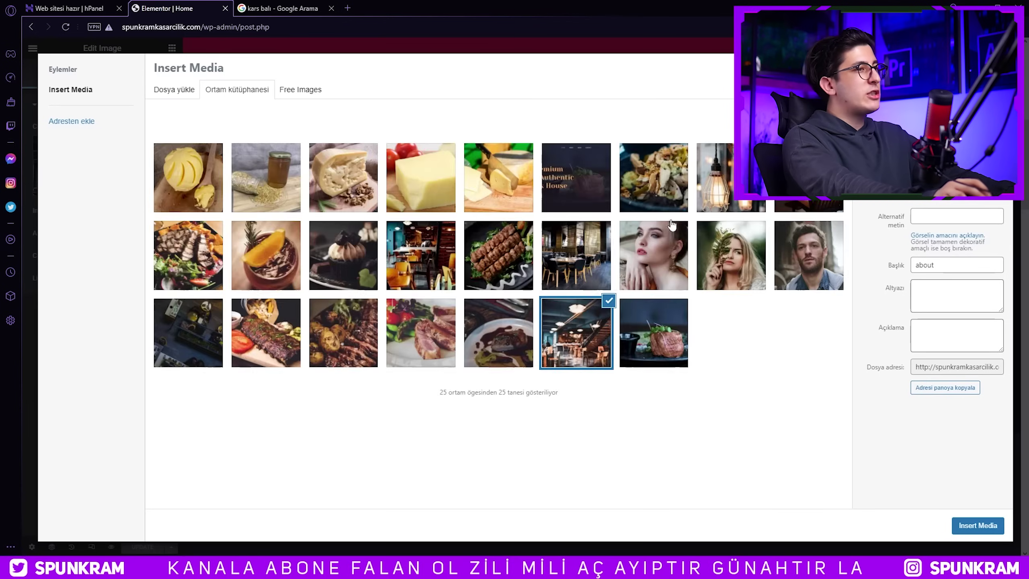
left_click(178, 90)
left_click(588, 280)
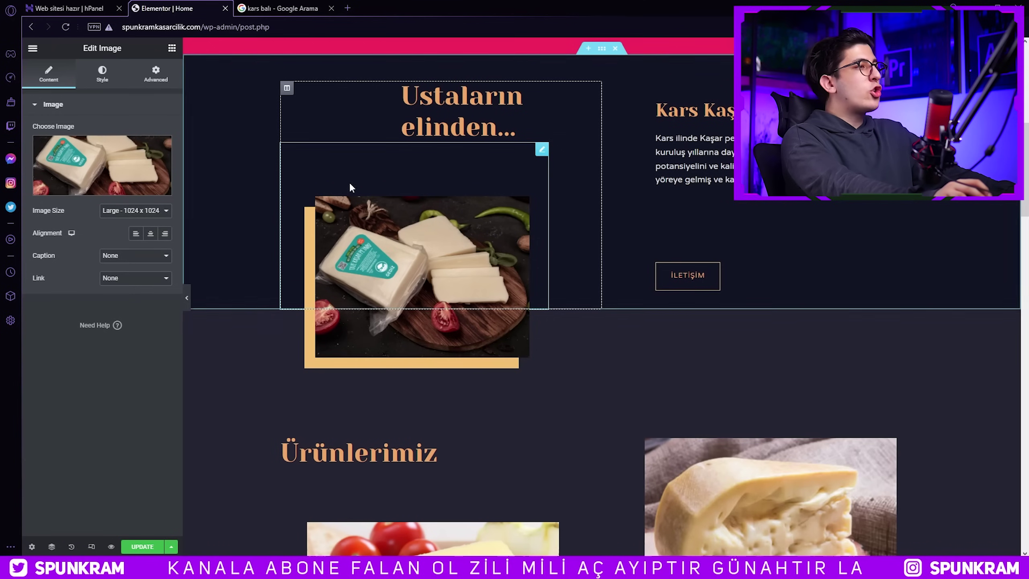
left_click(116, 209)
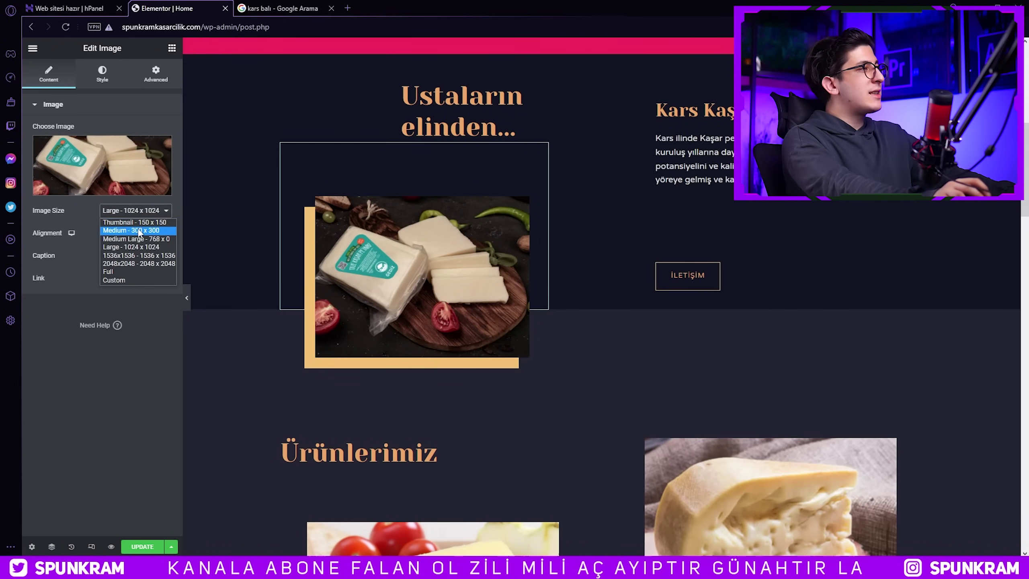
left_click(142, 230)
left_click(134, 210)
left_click(108, 272)
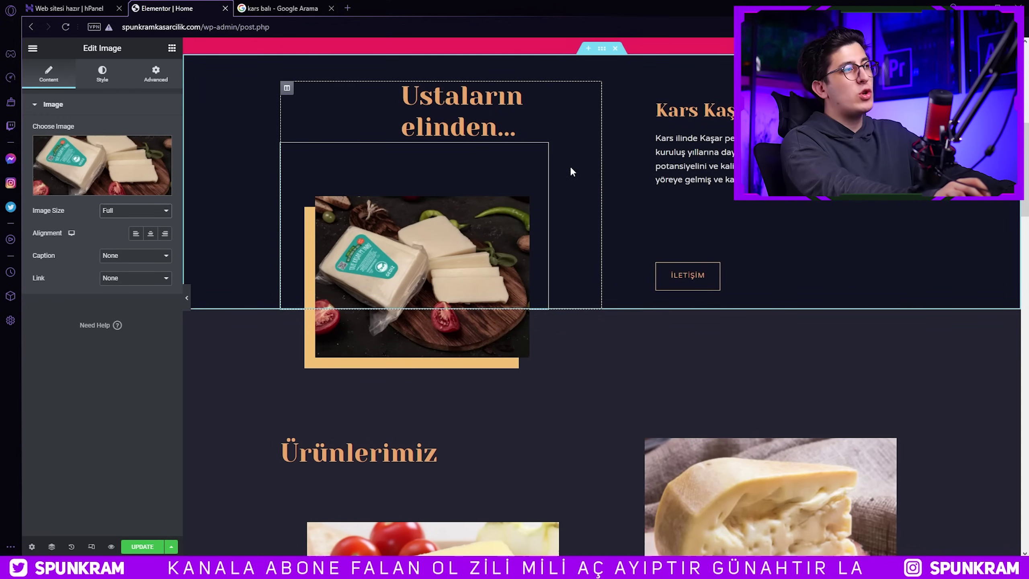
- Set the band above the testimonials' background to the uploaded Kars gravyer photo
scroll(595, 296, "down", 10)
scroll(574, 299, "down", 5)
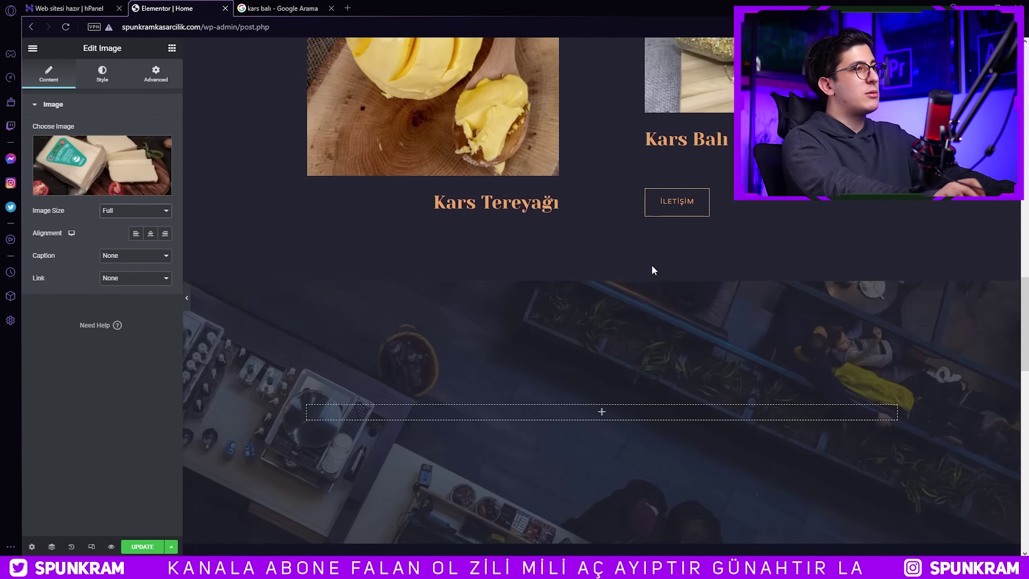
scroll(587, 251, "down", 5)
scroll(509, 270, "down", 5)
scroll(680, 319, "down", 4)
scroll(680, 320, "up", 9)
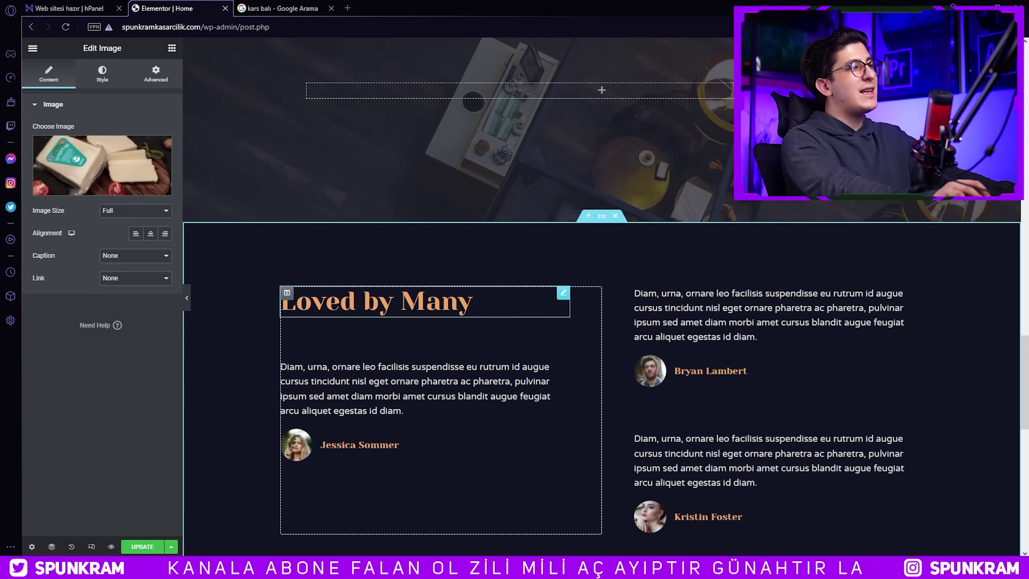
left_click(380, 302)
scroll(587, 286, "up", 5)
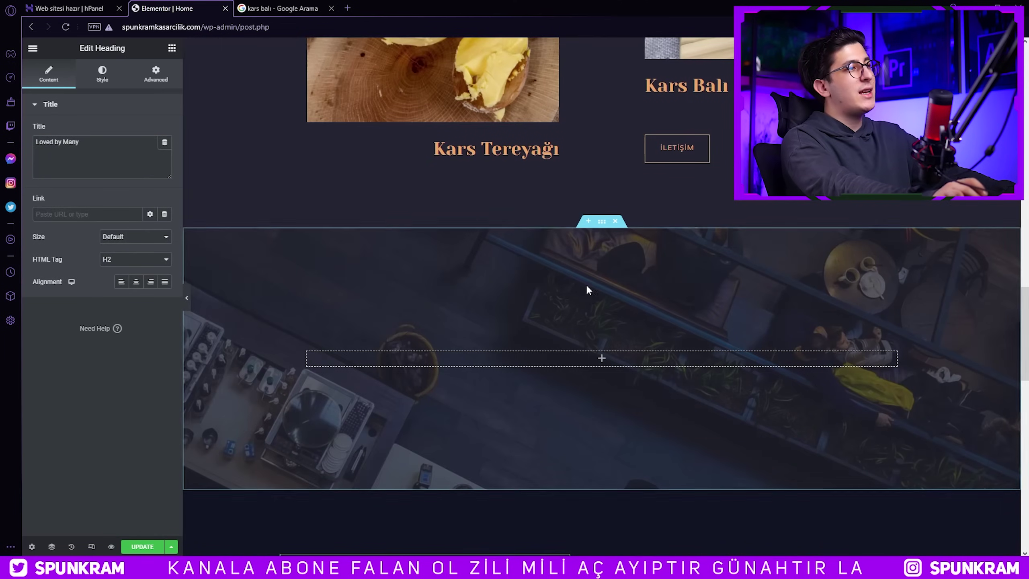
scroll(906, 305, "down", 1)
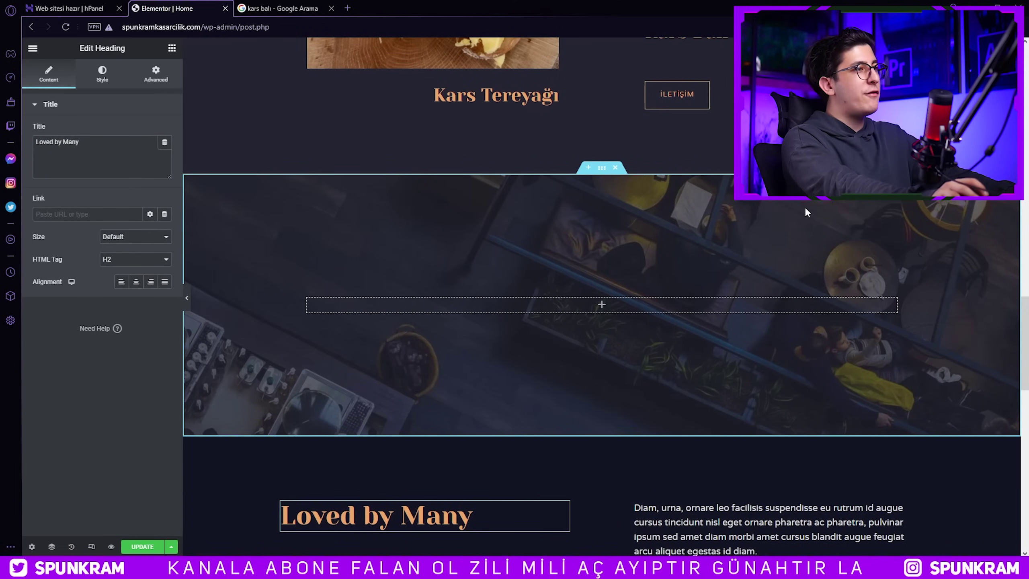
left_click(608, 172)
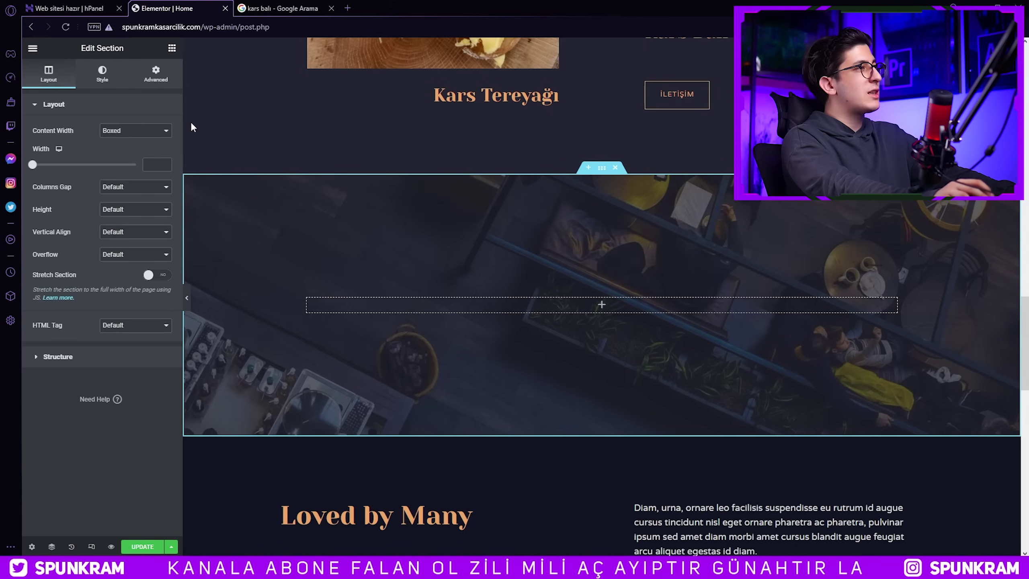
left_click(102, 74)
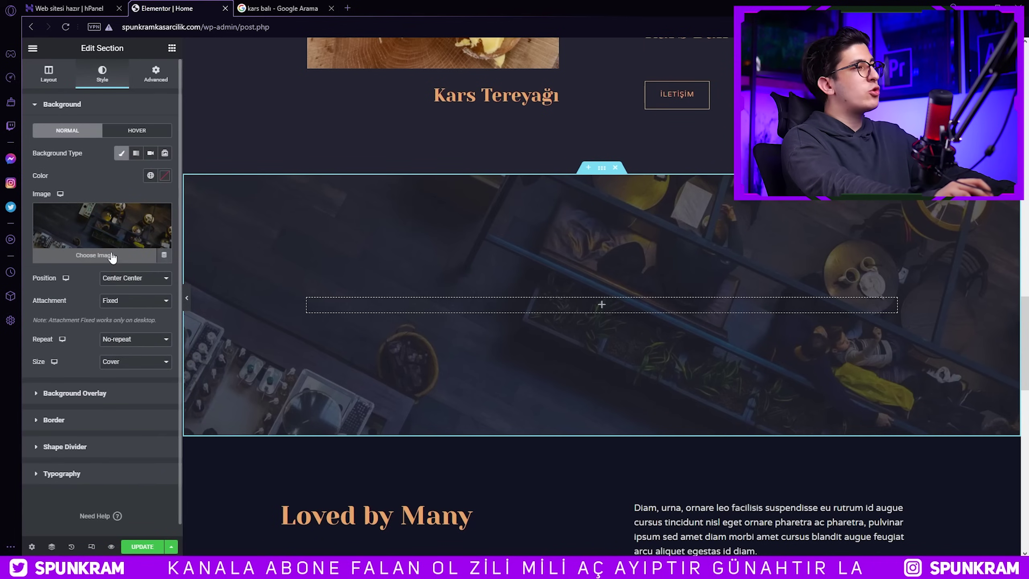
left_click(113, 256)
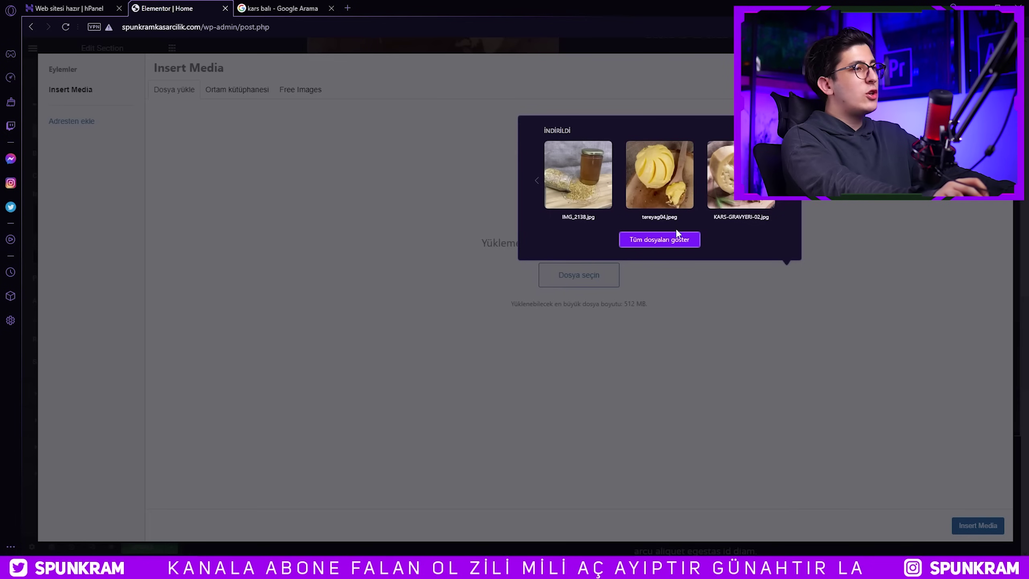
left_click_drag(675, 229, 637, 232)
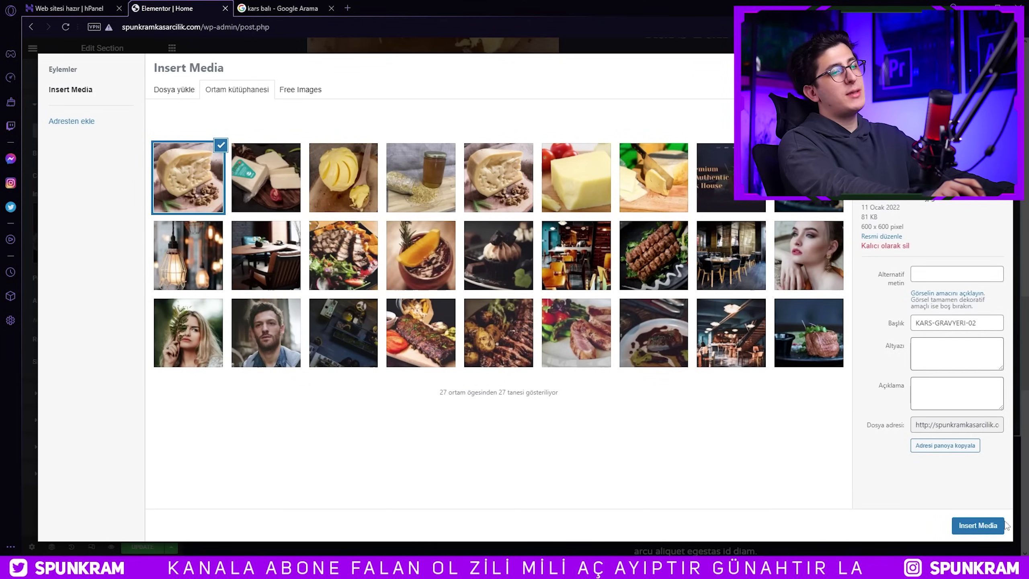
left_click(978, 526)
mouse_move(101, 228)
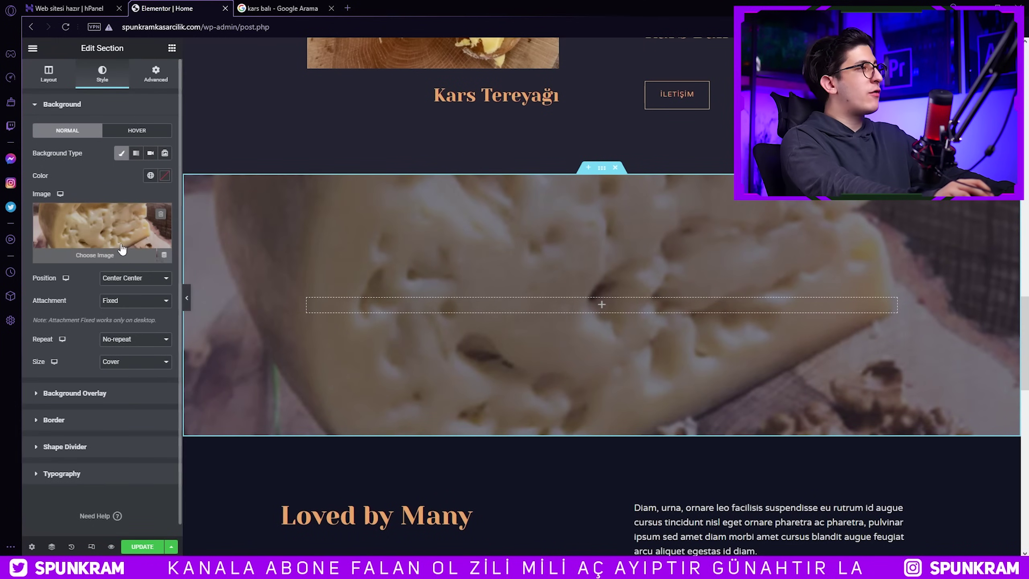
- Anchor the background position at Top Right
left_click(140, 279)
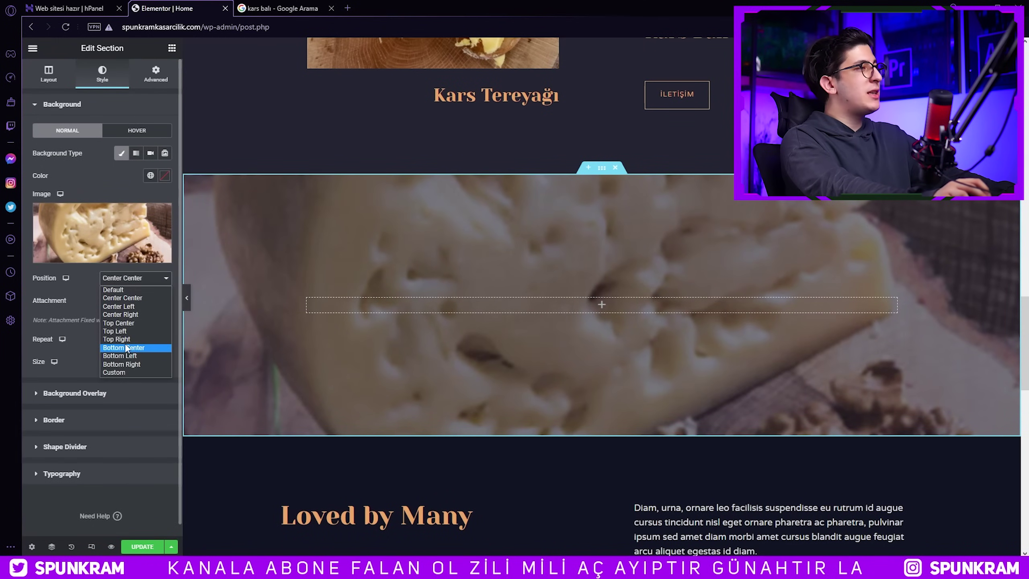
left_click(126, 348)
left_click(136, 279)
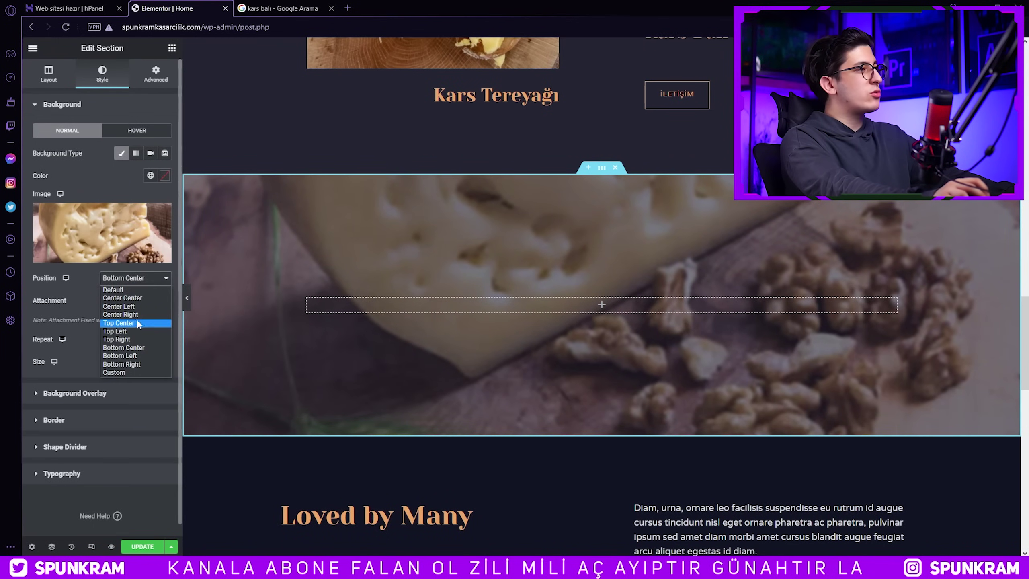
left_click(139, 323)
left_click(152, 279)
left_click(130, 335)
mouse_move(588, 304)
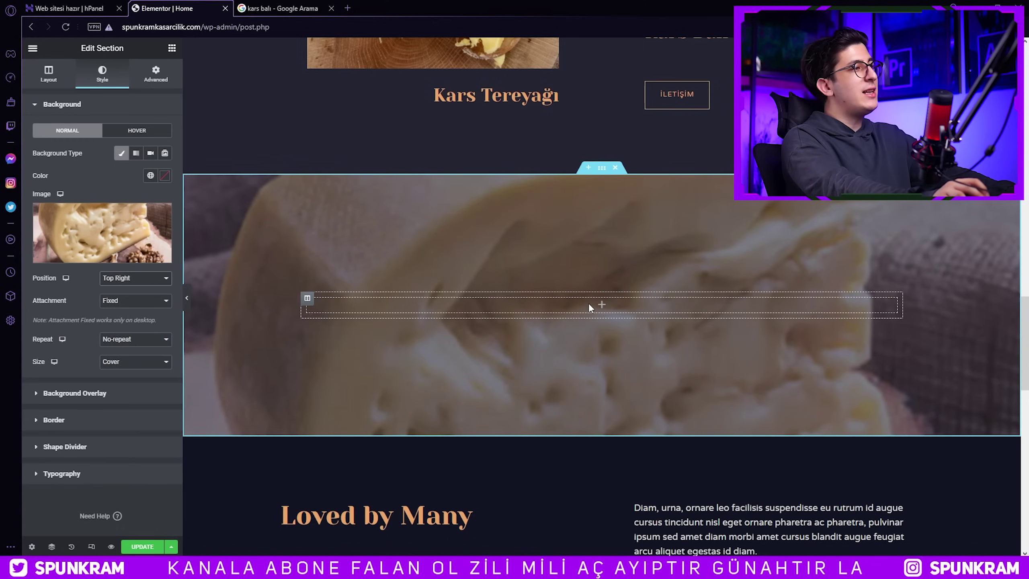
scroll(635, 282, "down", 5)
scroll(651, 260, "up", 5)
- Retype the 'Loved by Many' heading as 'Kullanıcı Yorumları', then scroll toward the footer
scroll(598, 213, "down", 4)
scroll(602, 304, "down", 5)
scroll(602, 303, "down", 5)
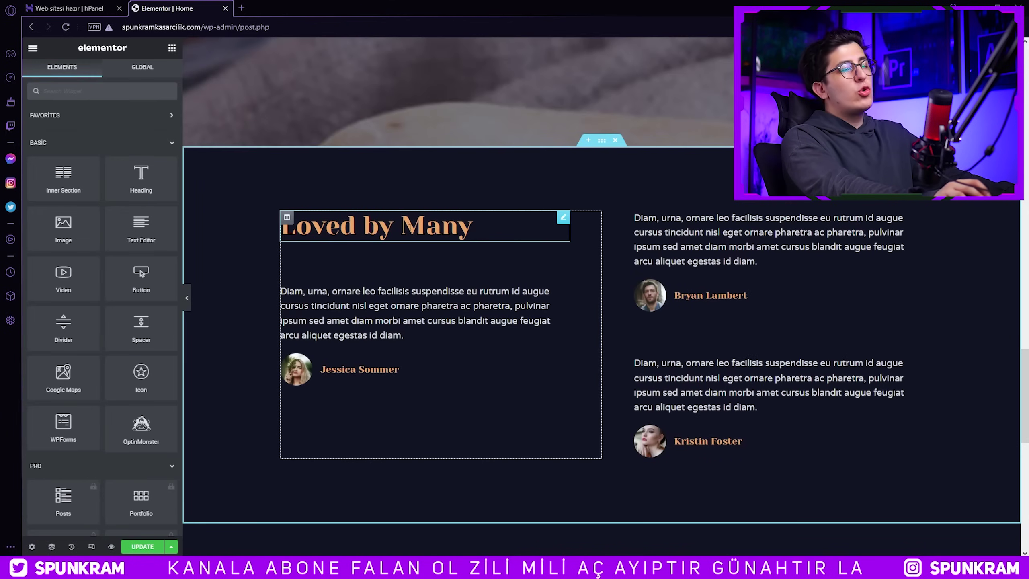
triple_click(412, 219)
key("Caps_Lock")
type("Kull")
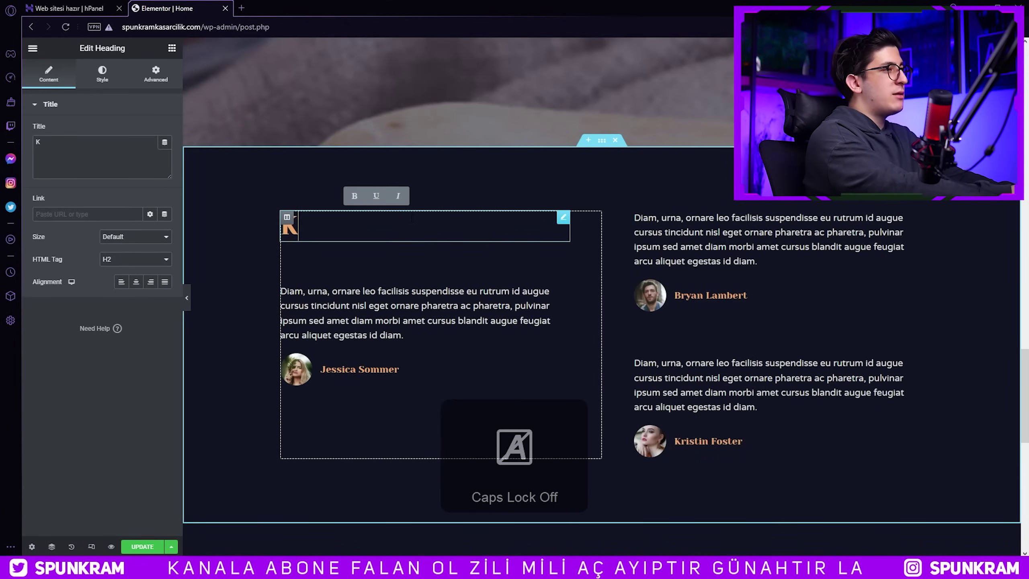
type("anıcı Yorumları")
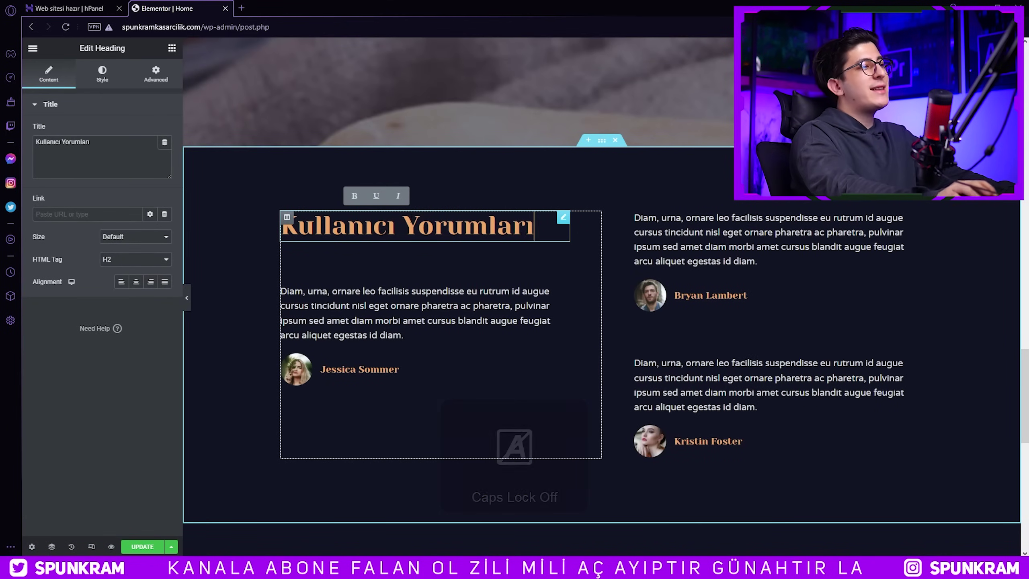
left_click(404, 335)
scroll(586, 244, "down", 3)
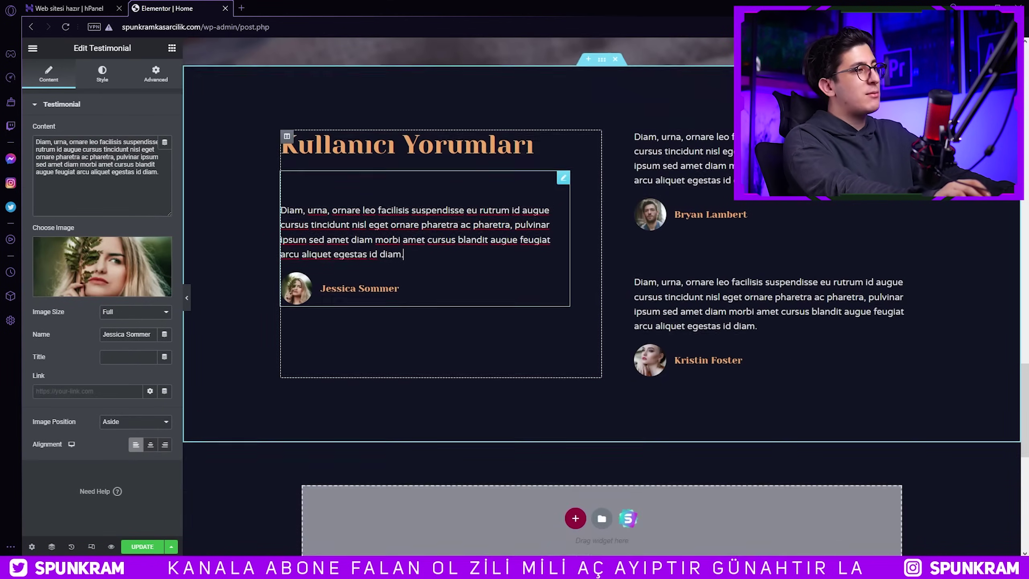
scroll(586, 243, "down", 10)
scroll(568, 215, "down", 2)
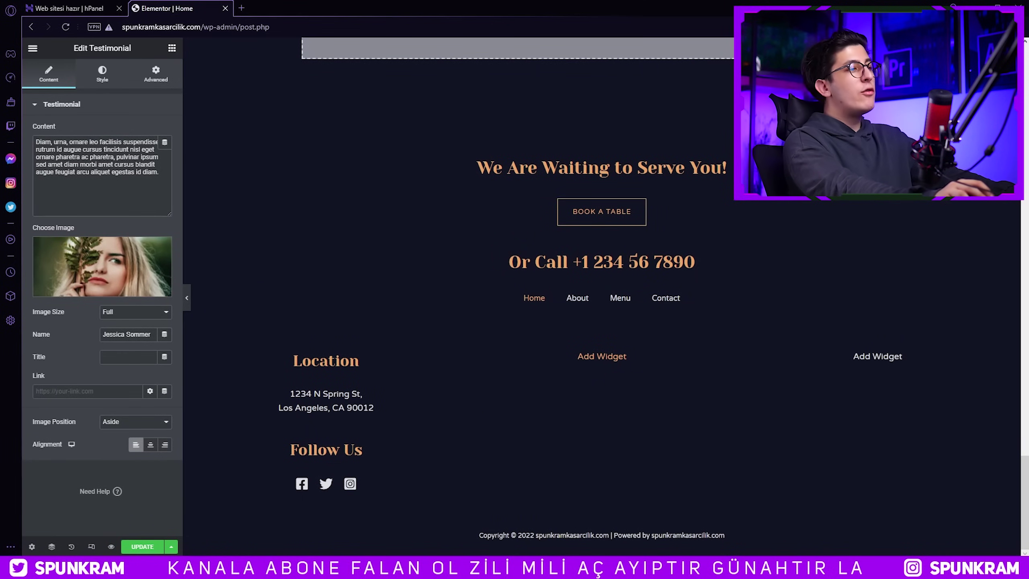
- Load spunkramkasarcilik.com/wp-admin in a new browser tab
left_click(242, 8)
type("spunkramkasarcilik.com/wp-admin")
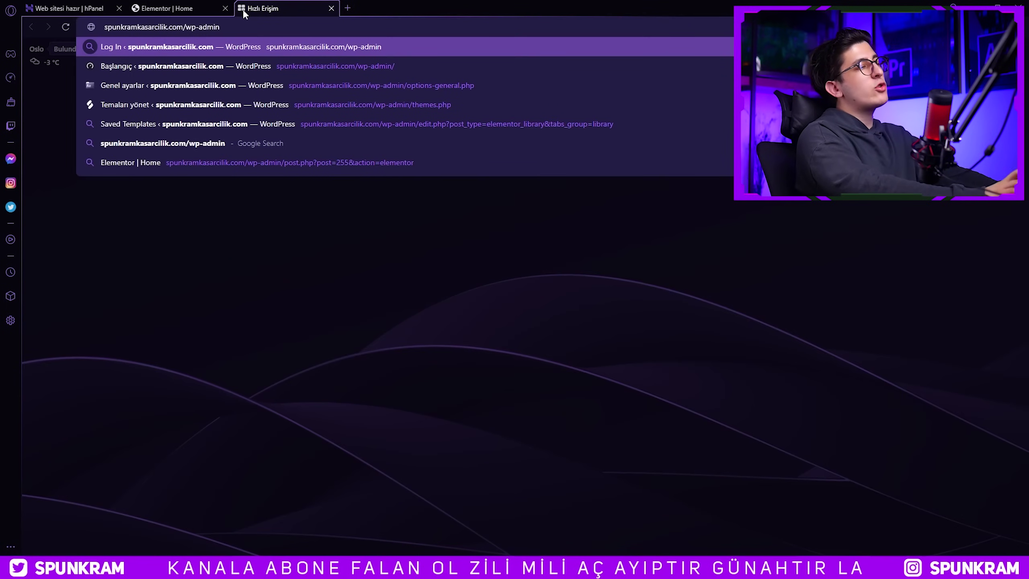
key("Return")
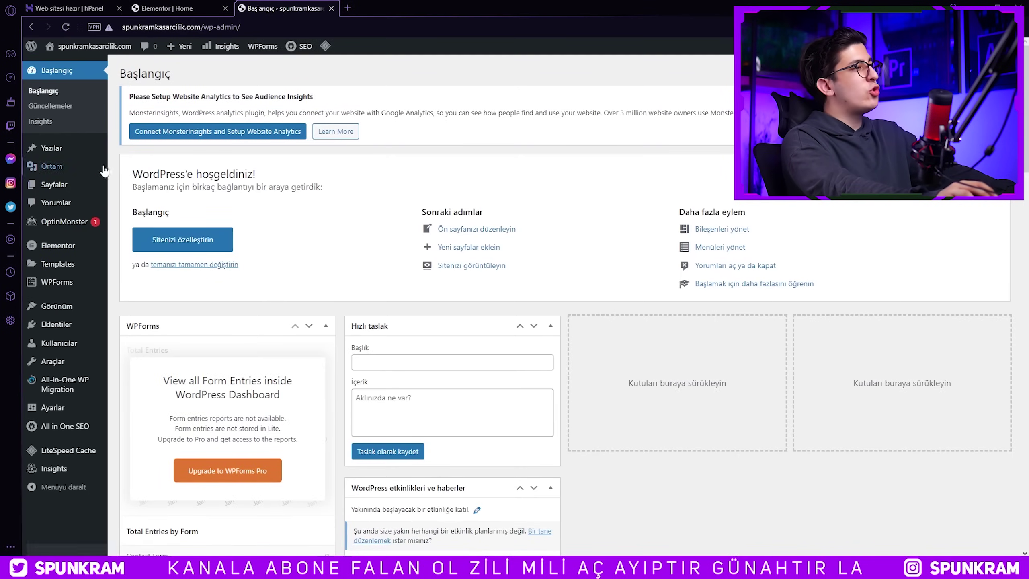
mouse_move(57, 252)
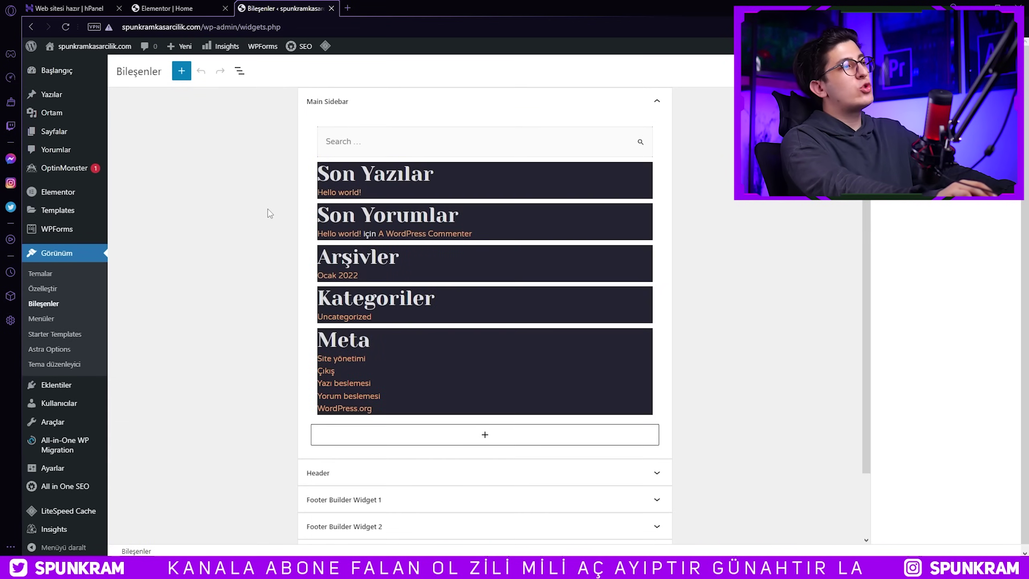
scroll(259, 193, "down", 2)
- Retitle the first footer widget 'Sizi Bekliyoruz!' and link its İletişim button to /iletisim
left_click(324, 423)
scroll(381, 325, "down", 3)
left_click(468, 316)
triple_click(387, 346)
type("Sizi Bekliyoruz!")
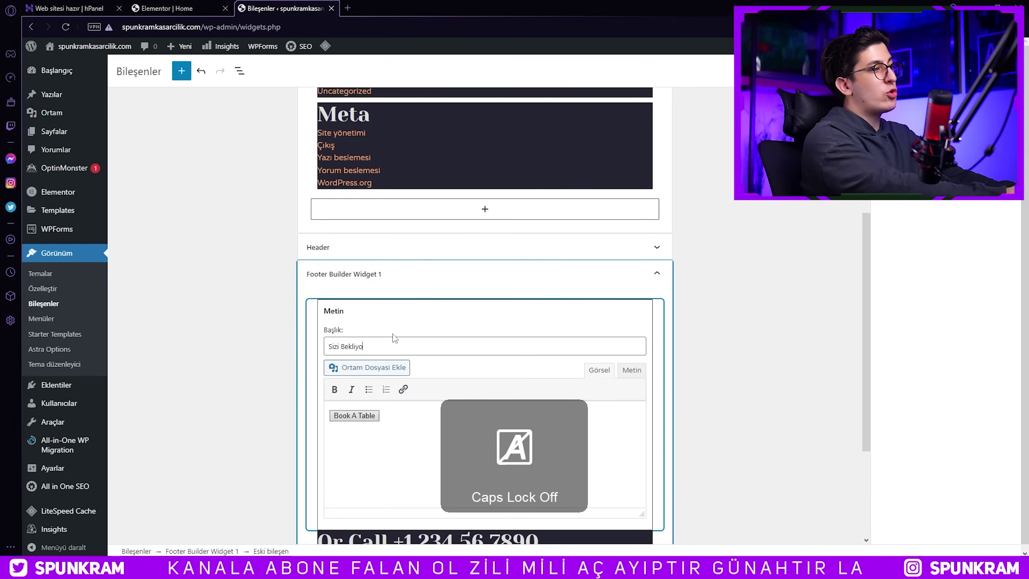
scroll(365, 320, "down", 4)
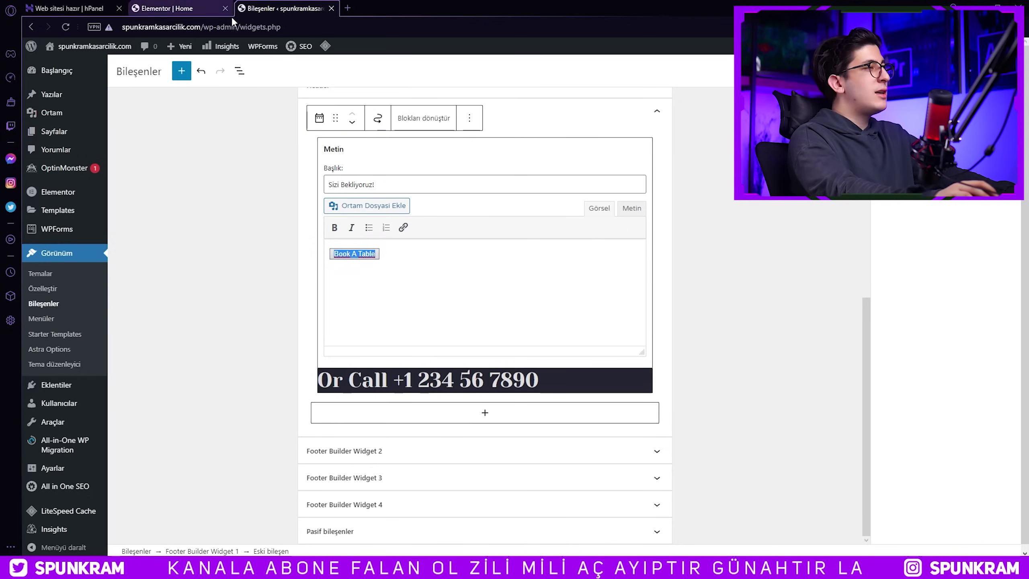
key("Caps_Lock")
scroll(405, 284, "up", 2)
left_click(404, 294)
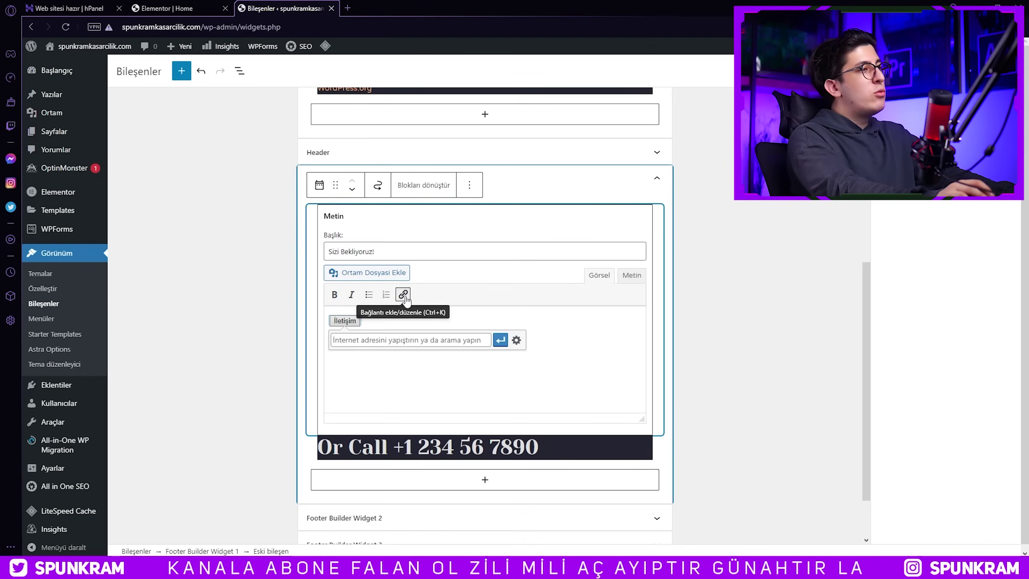
left_click(381, 339)
type("w")
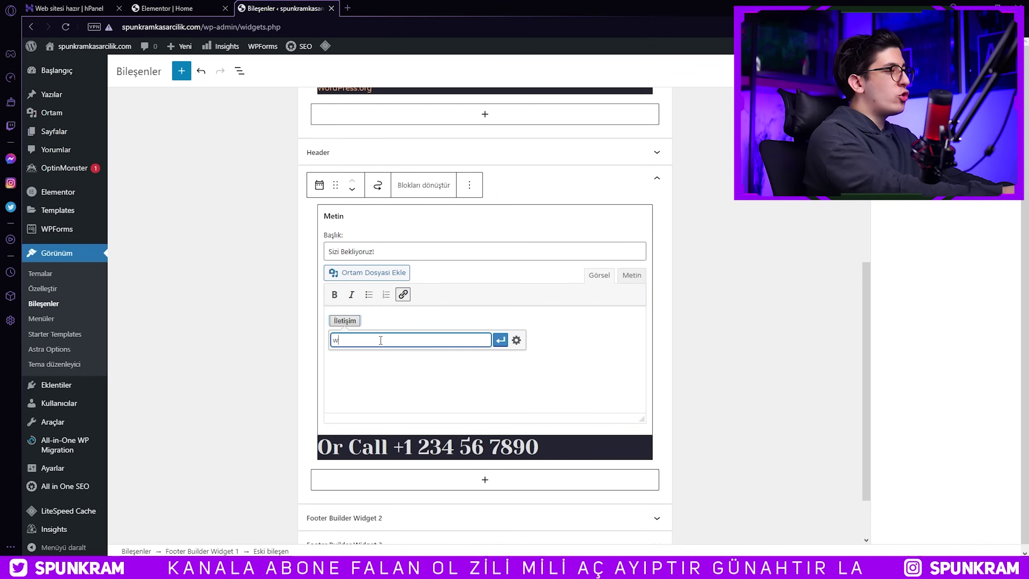
type("/ileti")
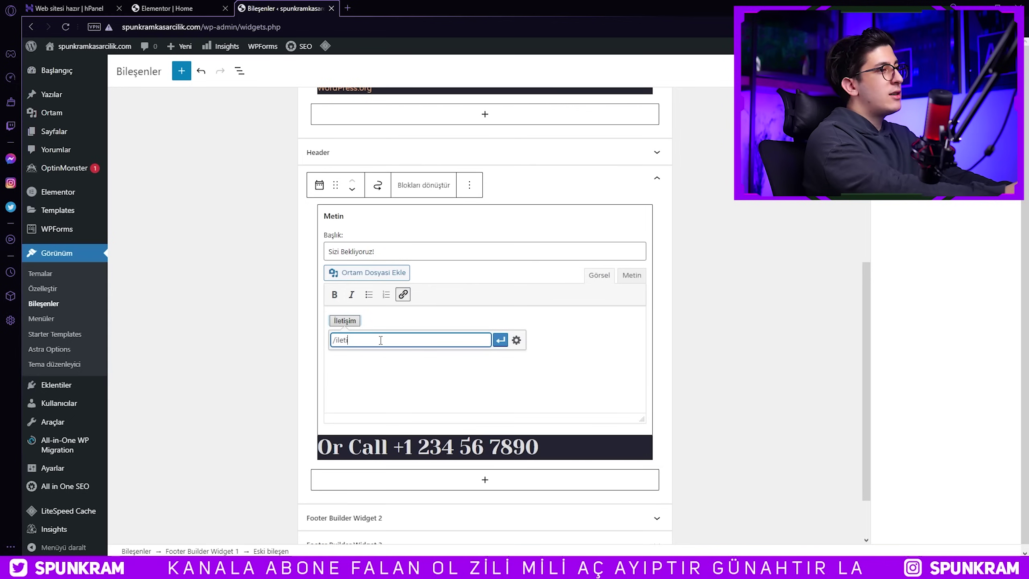
key("Return")
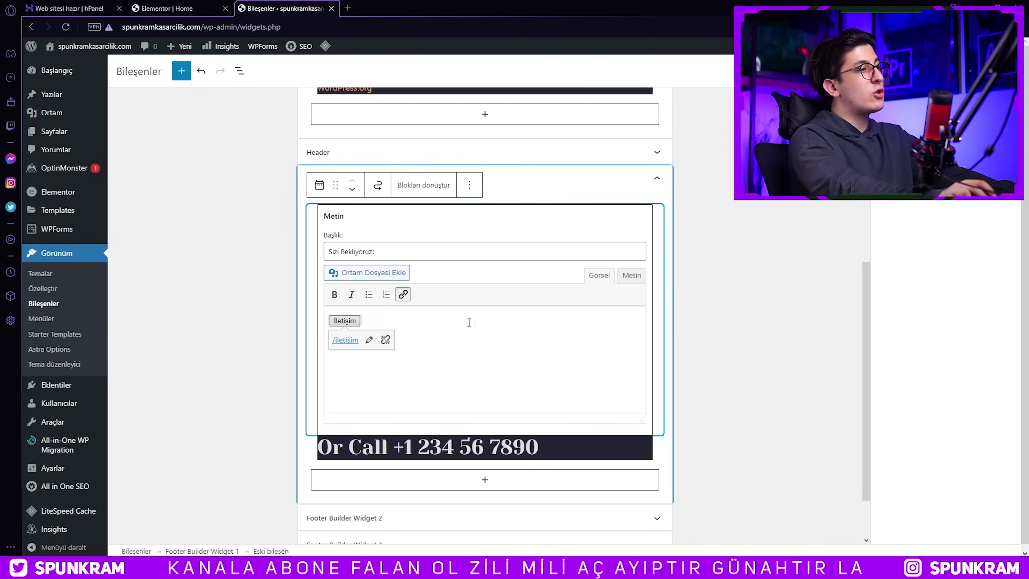
- Replace the phone widget's title with the shop's phone number and a Turkish 'Numaramızdan…' line
double_click(320, 214)
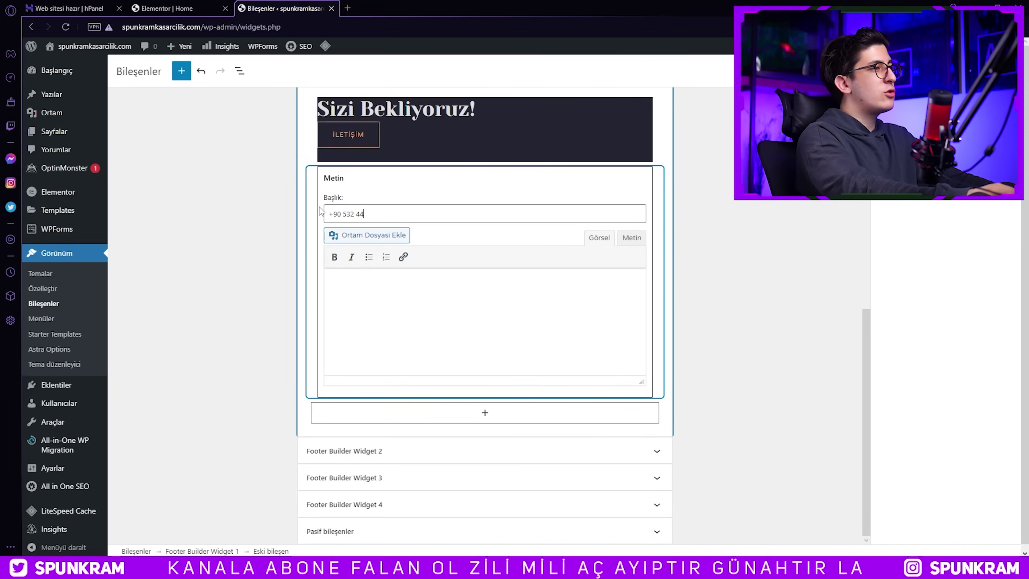
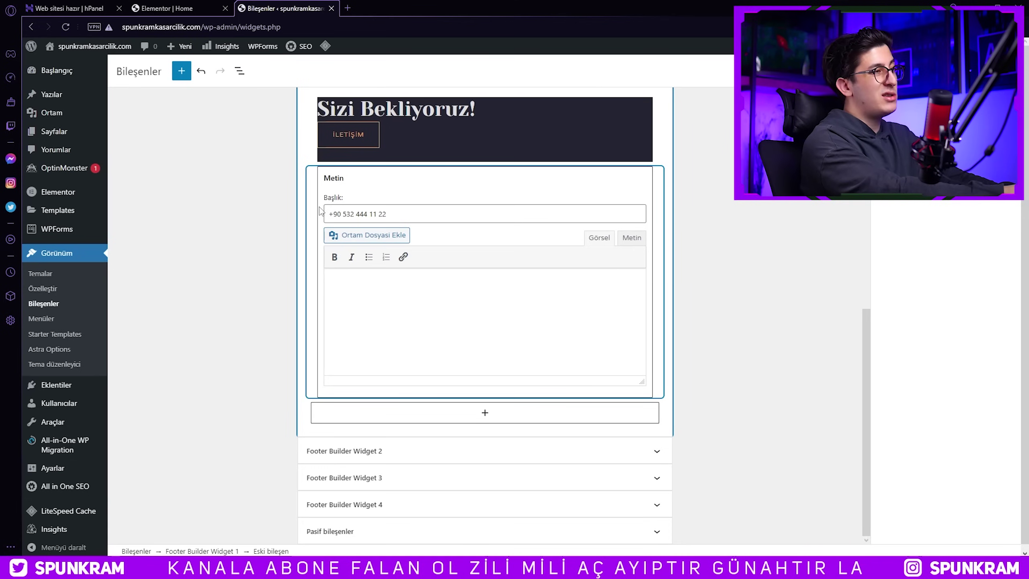
key("Caps_Lock")
key("Caps_Lock")
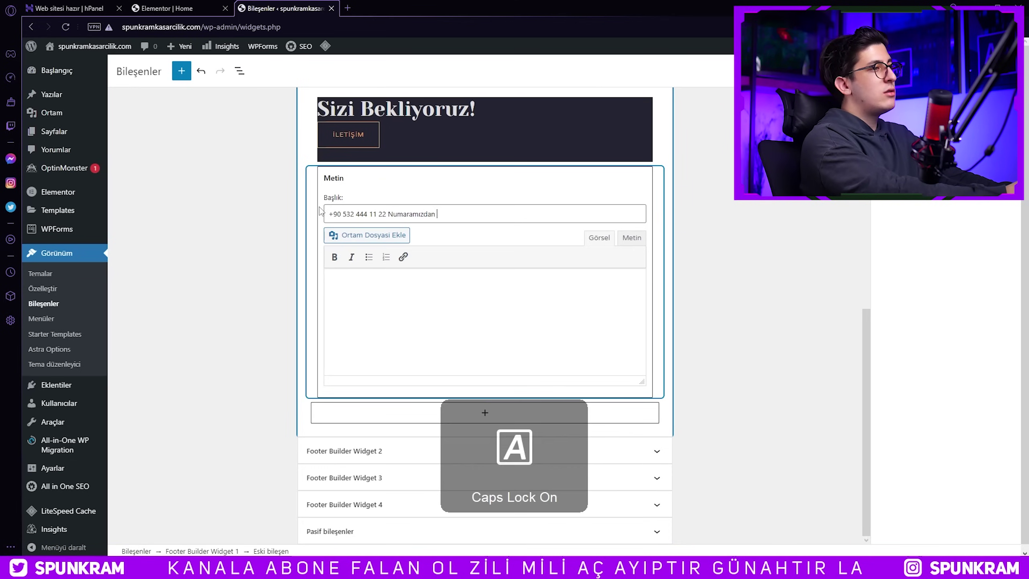
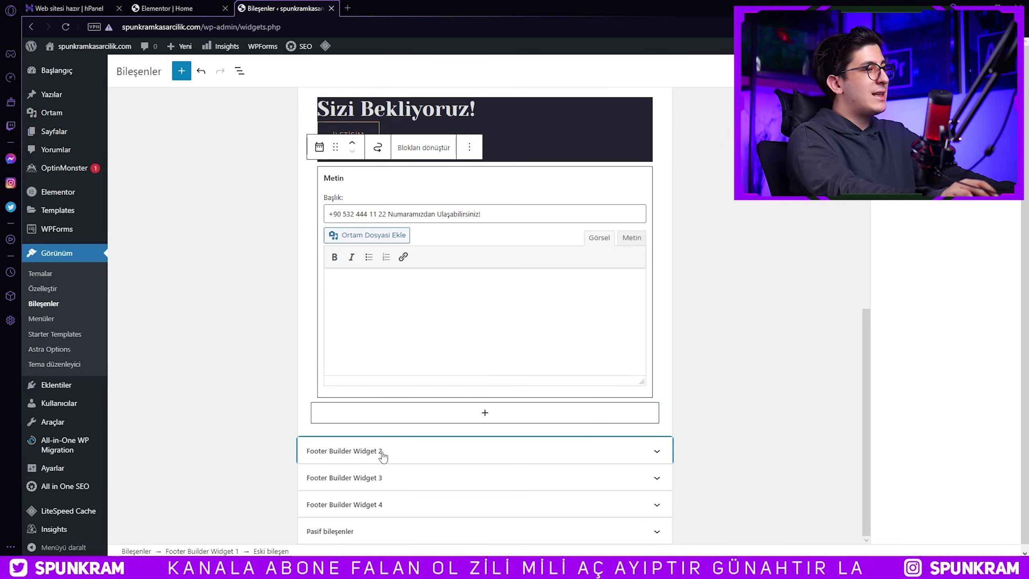
- In Footer Builder Widget 2, rename Location to 'Adres' and enter the shop's Kars address
left_click(383, 451)
left_click(357, 409)
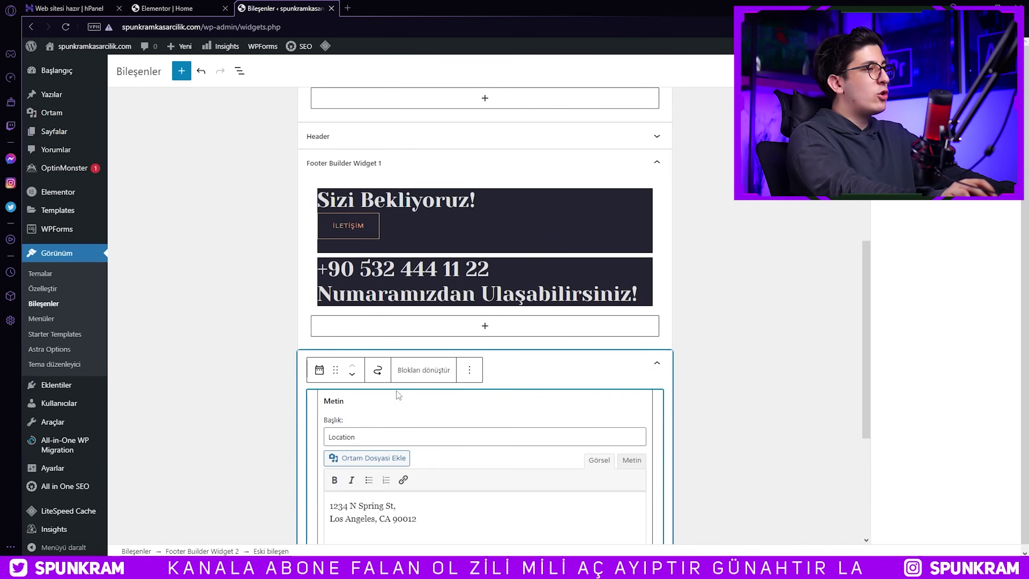
double_click(342, 436)
type("Adres")
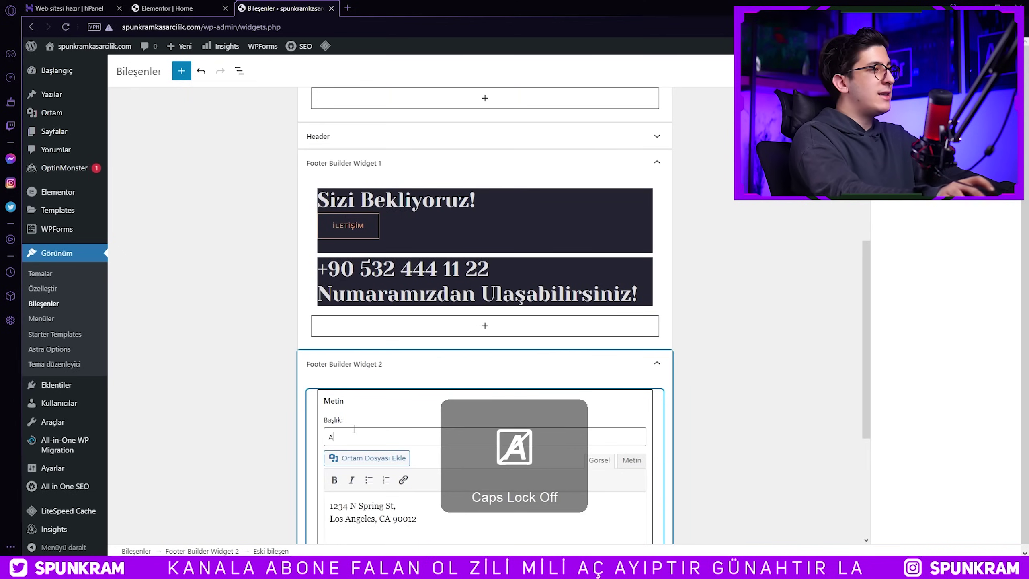
triple_click(365, 512)
type("Kars")
scroll(244, 278, "down", 5)
type("Merkez merkez")
type(" no")
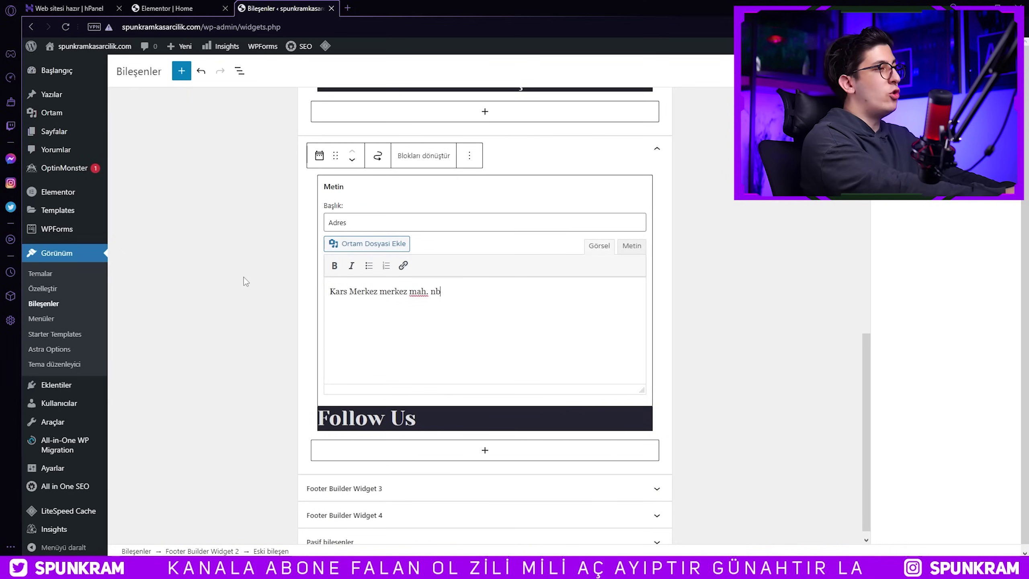
type(": 4")
- Retitle the Follow Us widget 'Takip edin!' and view the live home page
left_click(394, 420)
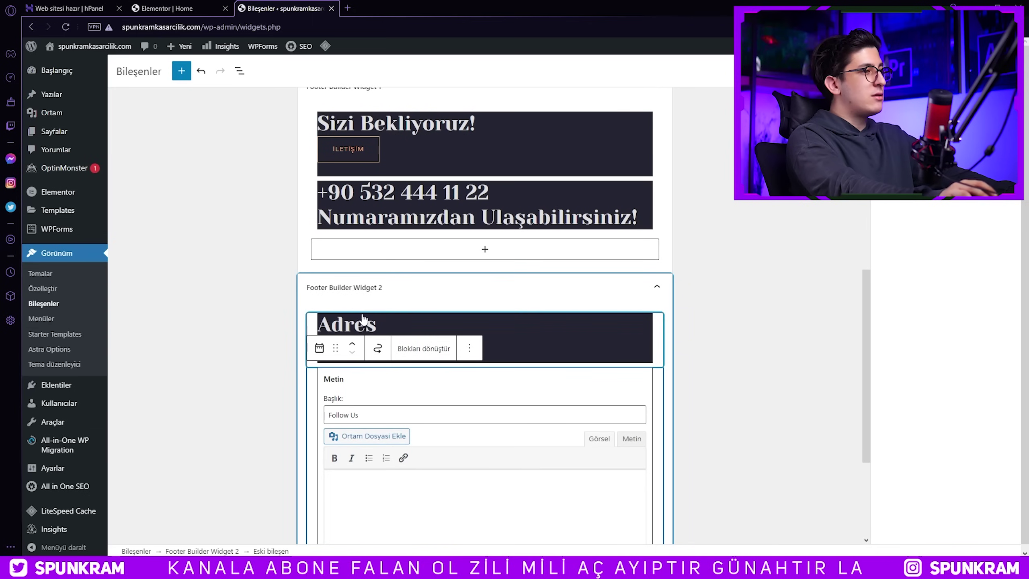
triple_click(393, 416)
type("Takip edin!")
scroll(390, 434, "down", 3)
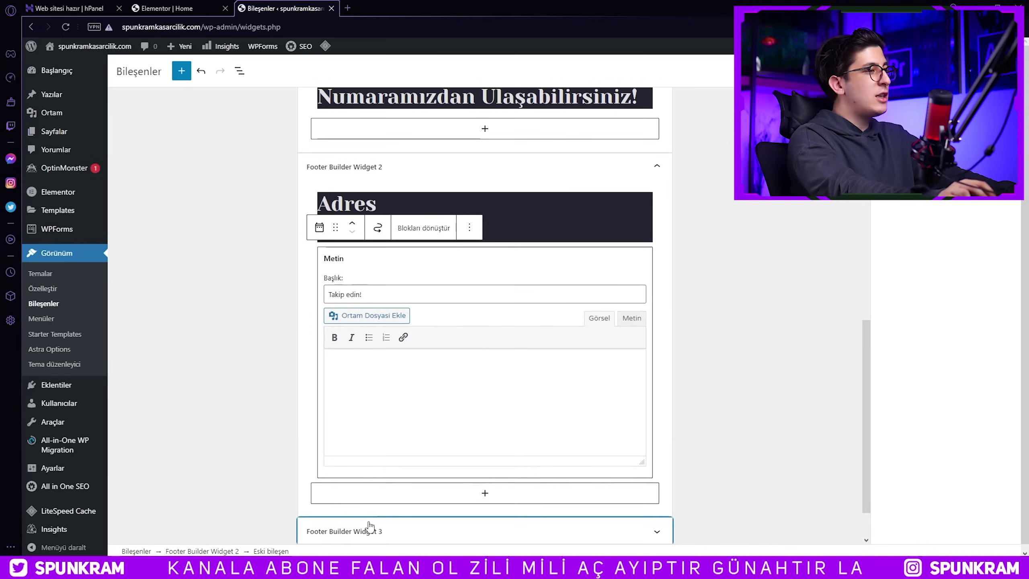
left_click(366, 525)
scroll(741, 213, "up", 5)
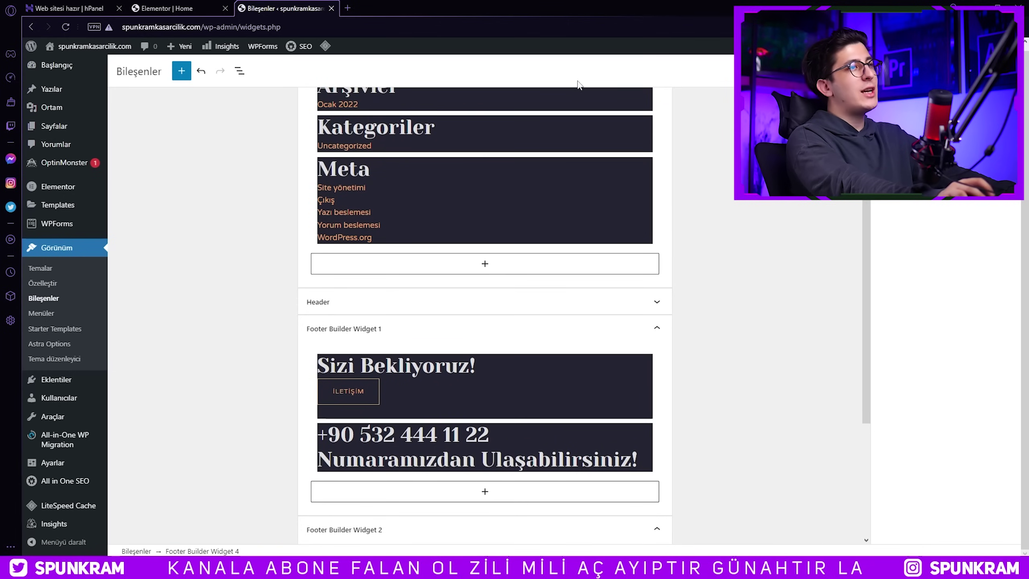
mouse_move(94, 46)
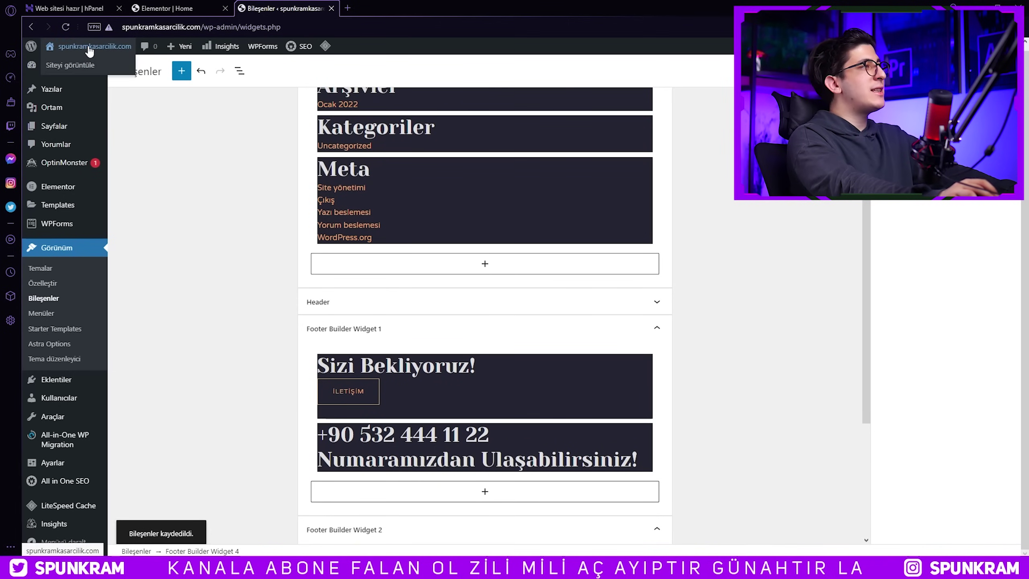
left_click(81, 64)
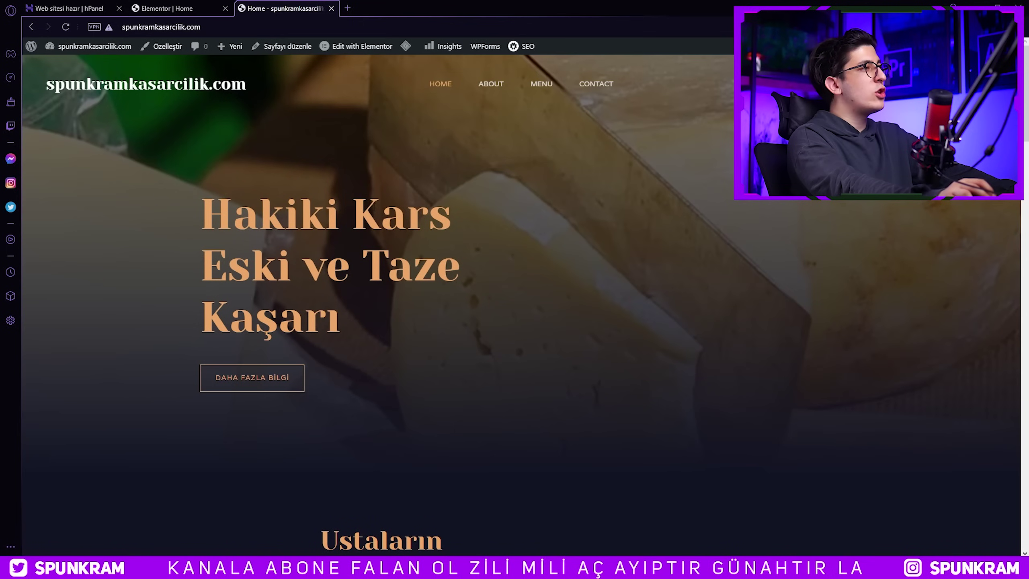
- Inspect the new address column in the live site's footer, then open the admin in a new tab
scroll(406, 174, "down", 5)
scroll(404, 206, "down", 10)
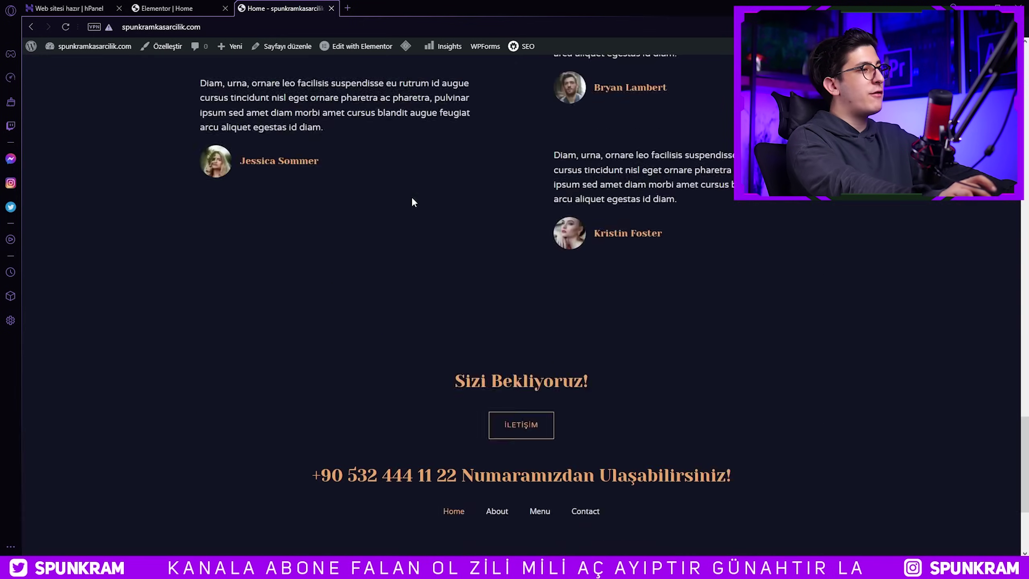
scroll(413, 203, "down", 5)
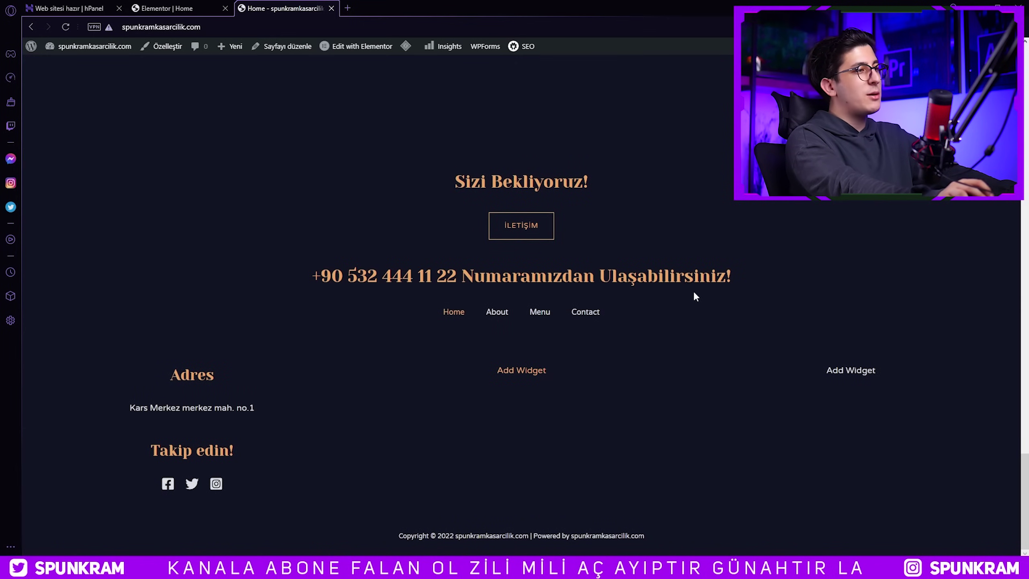
left_click_drag(158, 373, 278, 448)
left_click(278, 448)
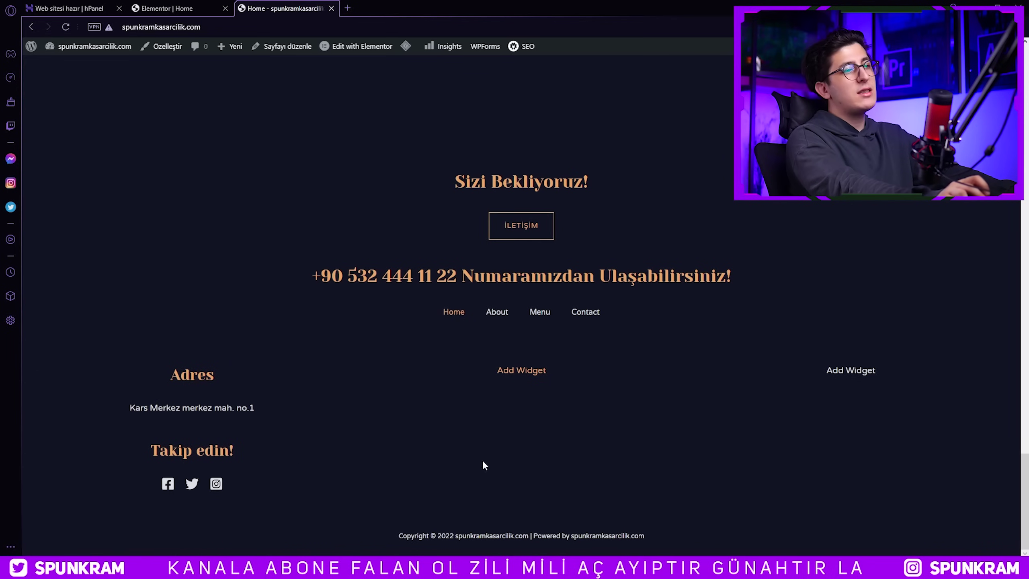
left_click(193, 484)
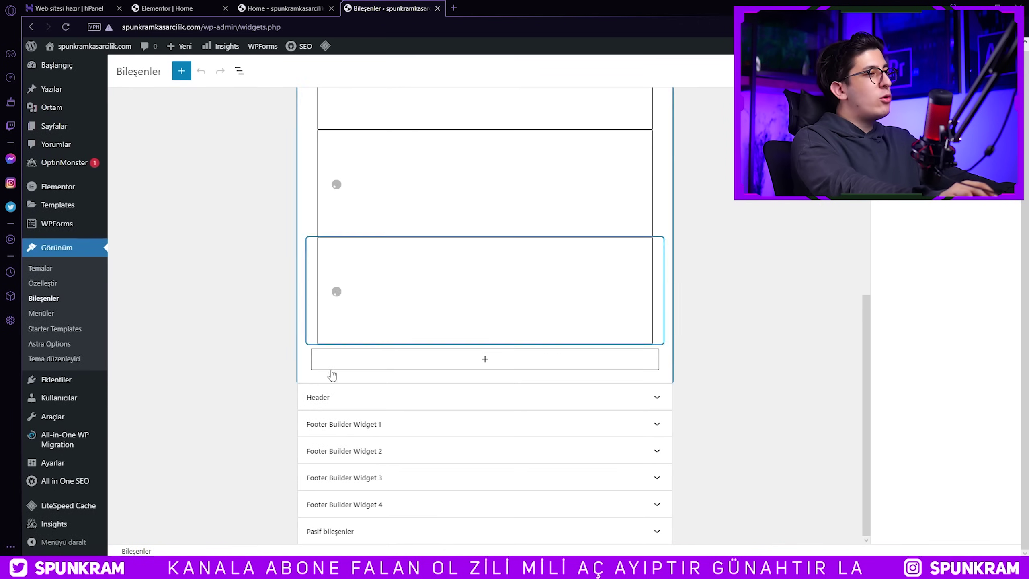
- Expand the footer widget areas and compare them with the live footer's address and follow columns
left_click(367, 486)
left_click(367, 486)
left_click(379, 503)
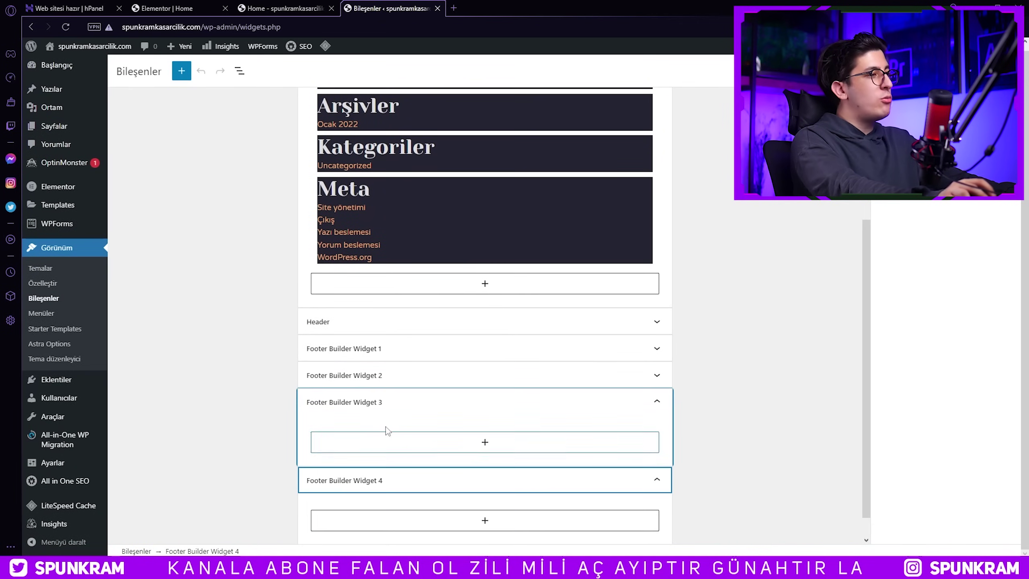
left_click(406, 347)
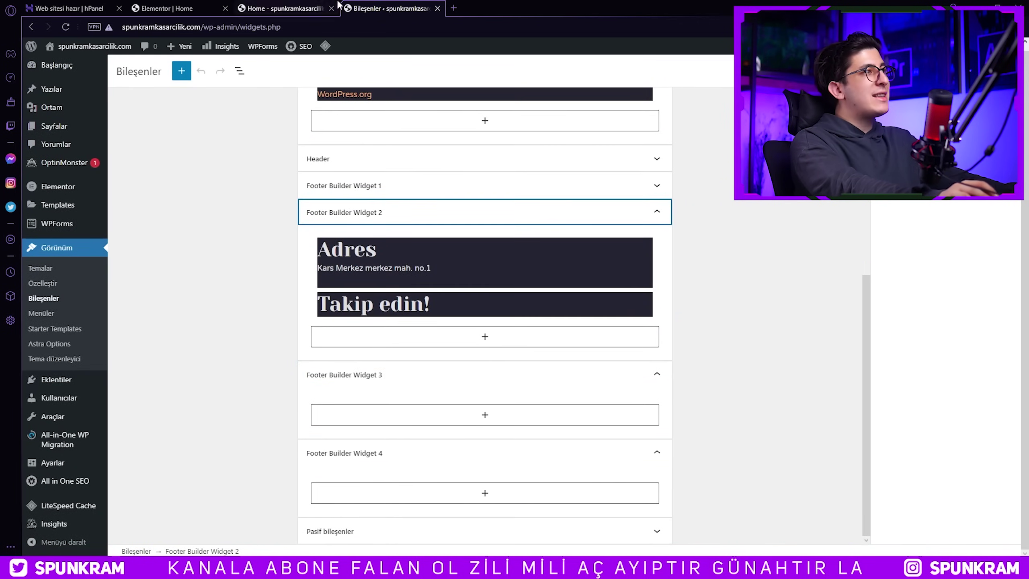
key("ctrl+Tab")
left_click_drag(152, 379, 932, 480)
left_click(932, 480)
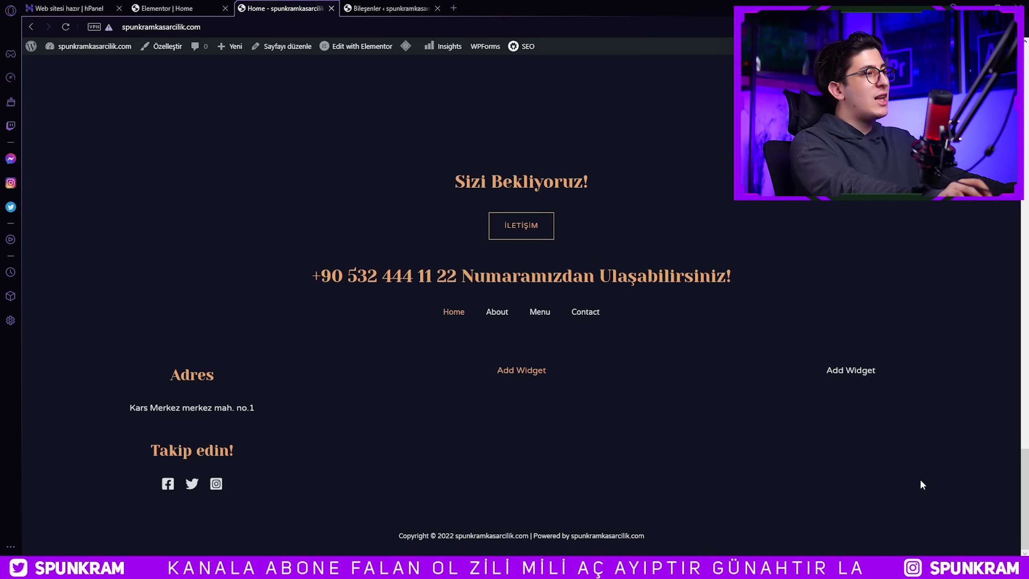
left_click(342, 5)
- Delete the Adres and Takip edin! blocks from Footer Builder Widget 2
left_click(470, 302)
left_click(469, 295)
left_click(485, 474)
left_click(460, 326)
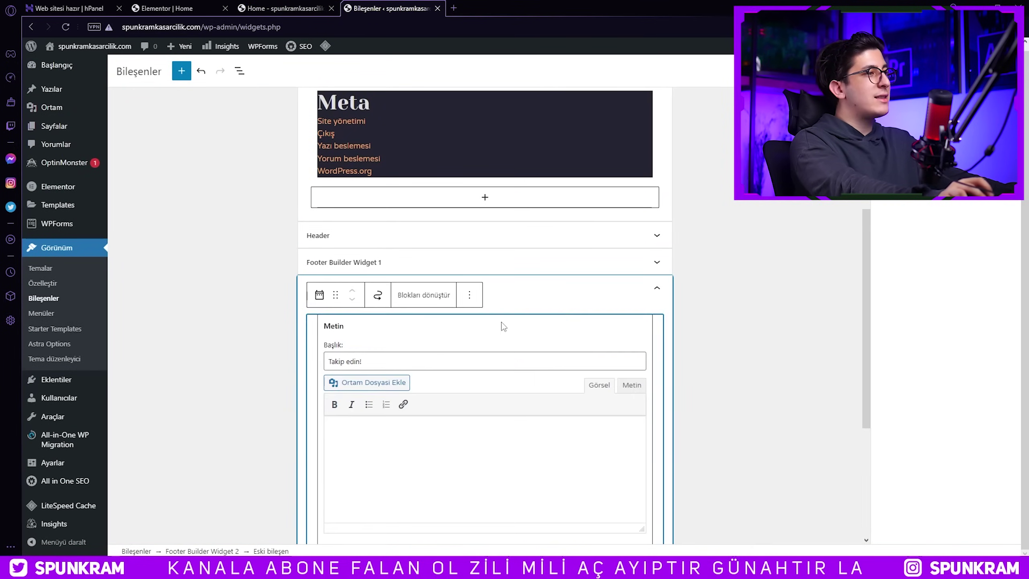
left_click(469, 295)
left_click(485, 474)
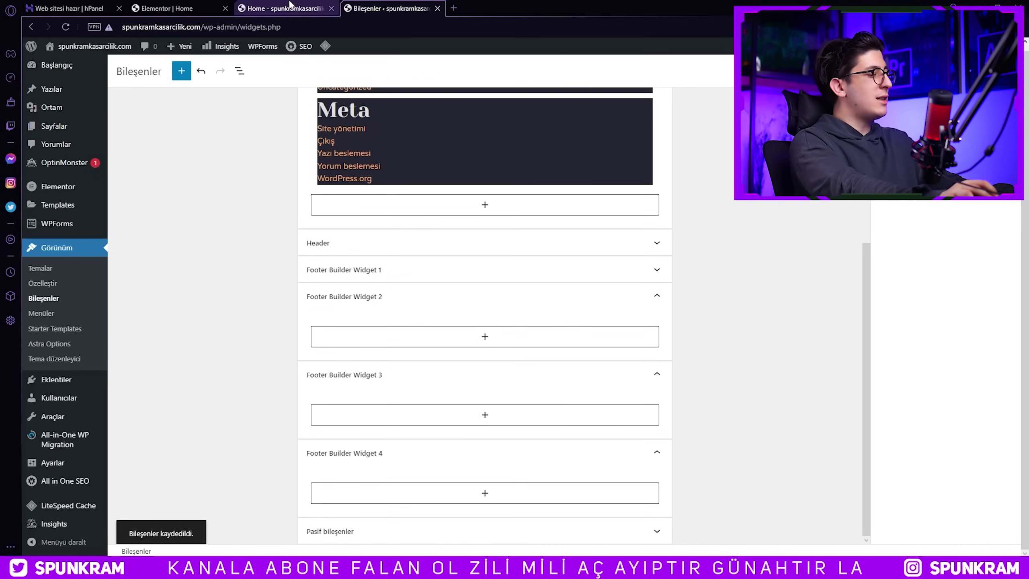
- Load spunkramkasarcilik.com in a new private window
key("ctrl+shift+n")
type("spunkramkasarcilik.com")
key("Return")
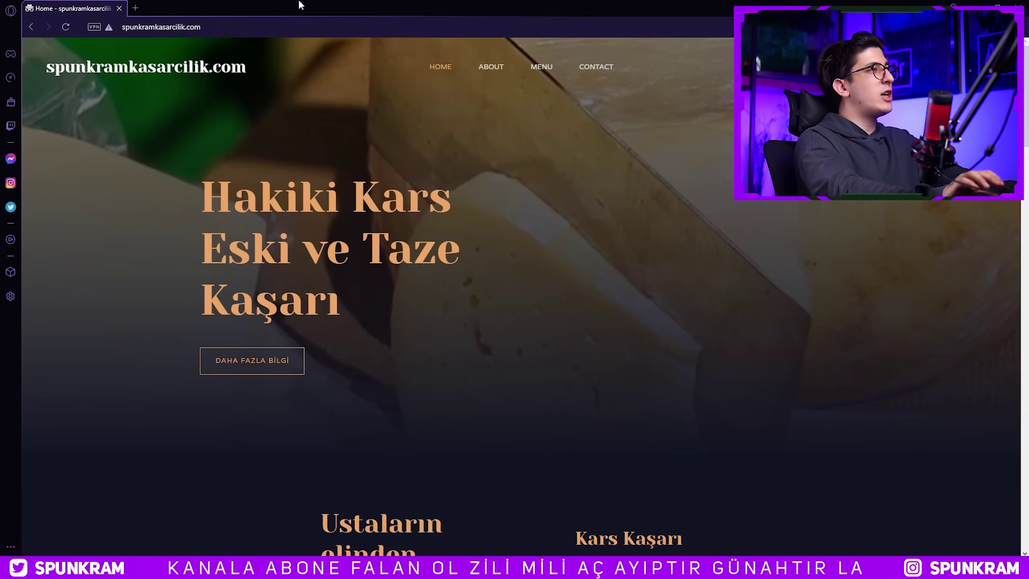
- Check the phone line in the live footer, then move to the end of the site address
scroll(623, 338, "down", 15)
left_click_drag(288, 375, 730, 389)
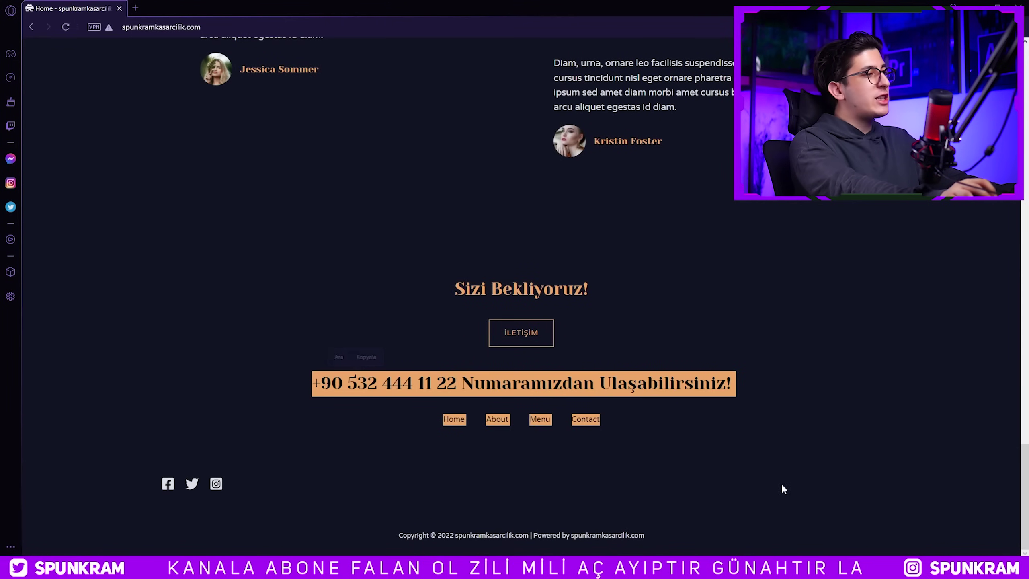
scroll(345, 276, "up", 15)
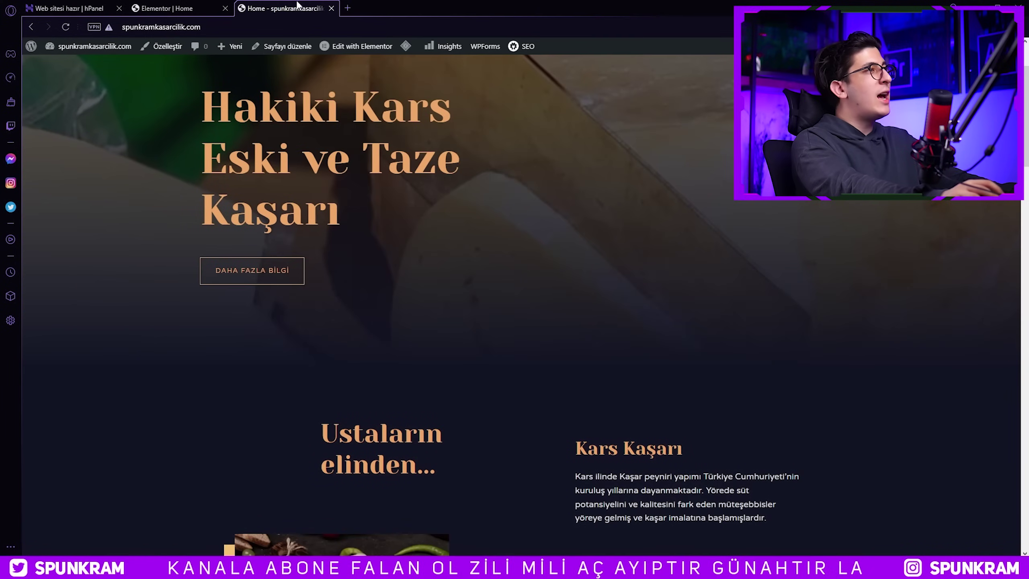
scroll(475, 148, "up", 3)
key("ctrl+l")
key("End")
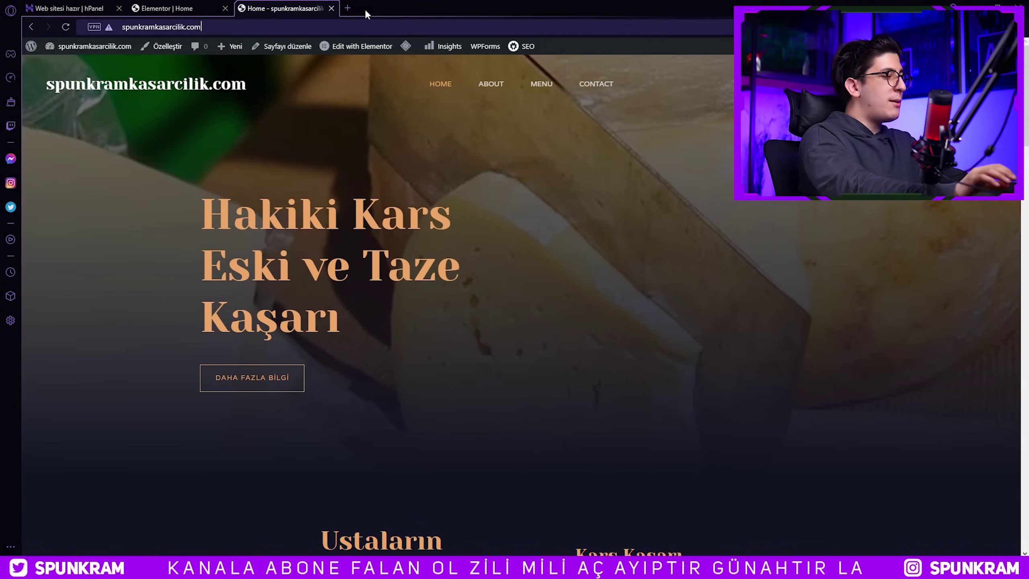
- Go to the wp-admin Pages list and quick-edit the Home page title to 'Ana sayfa'
type("/wp")
key("Return")
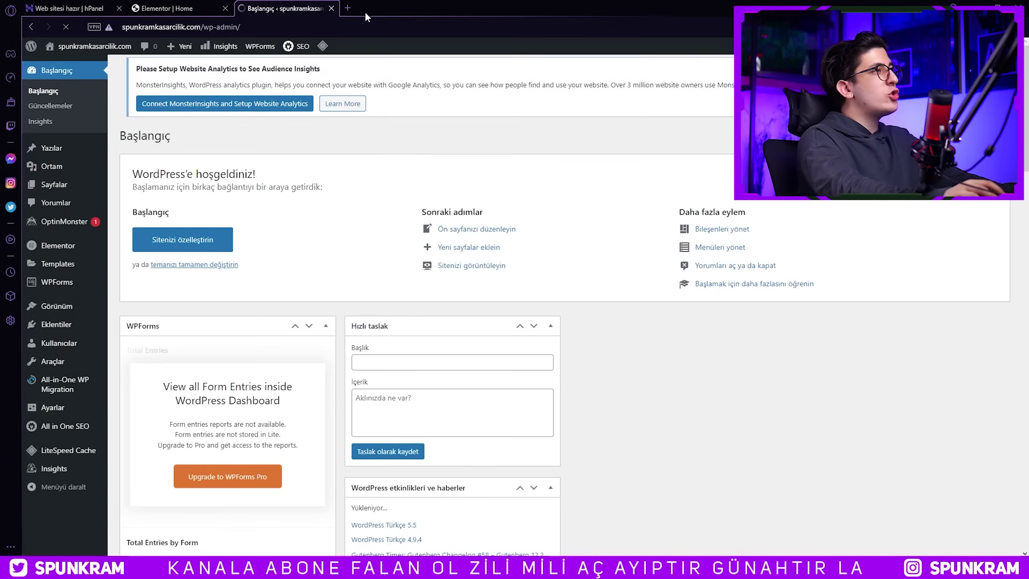
left_click(55, 187)
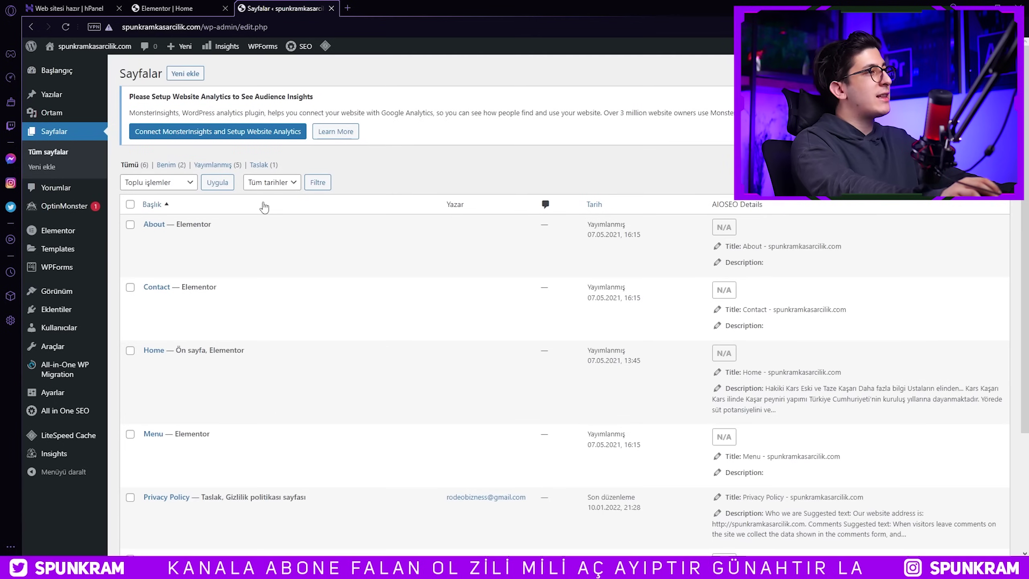
scroll(199, 231, "down", 4)
left_click(193, 208)
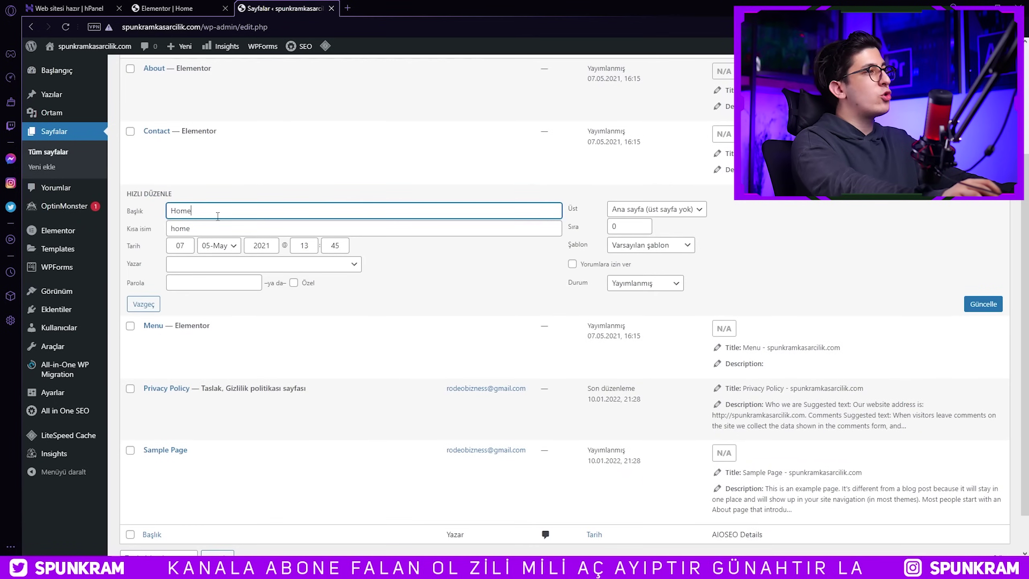
type("Ana sayfa")
double_click(207, 225)
key("BackSpace")
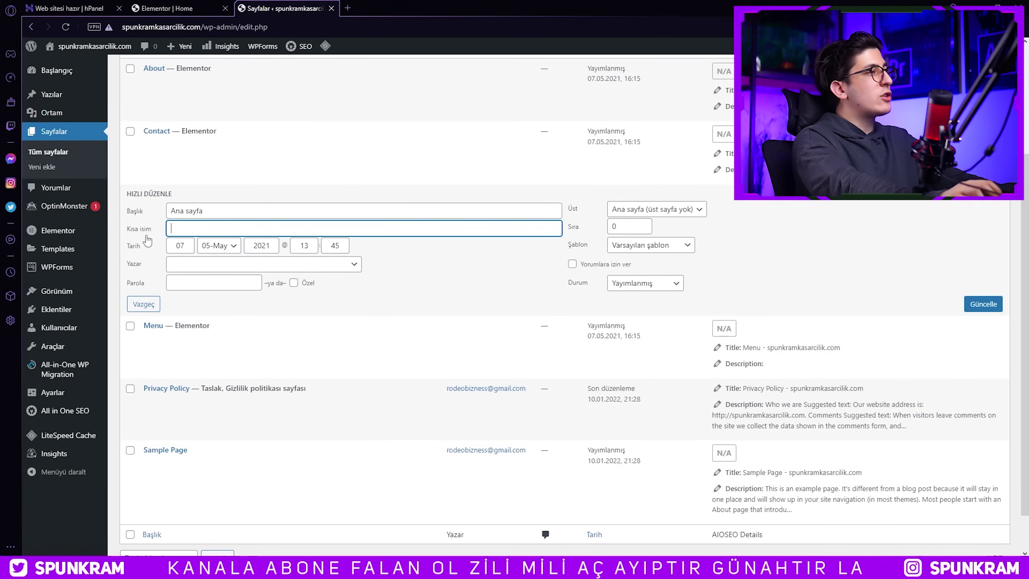
left_click(974, 308)
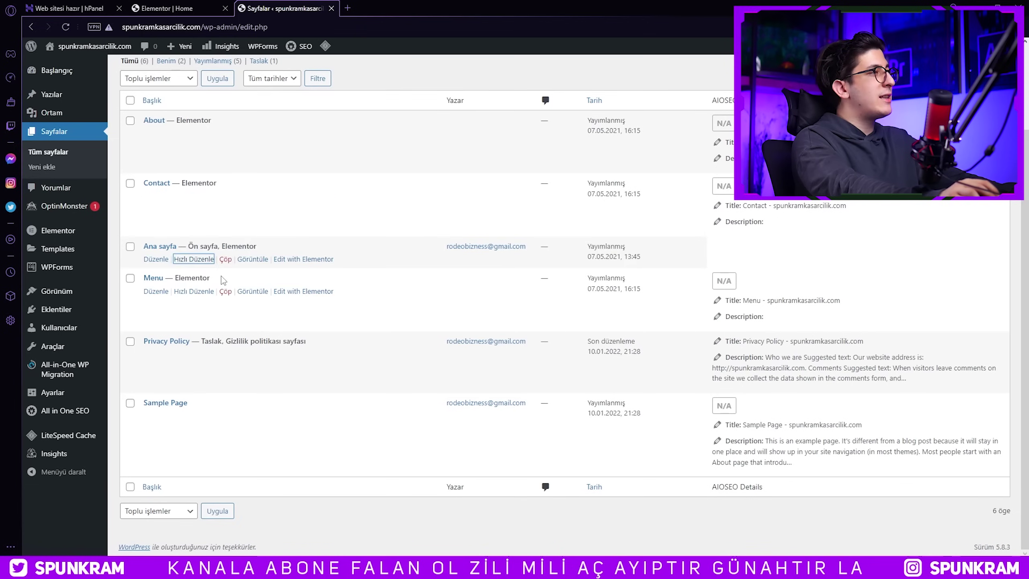
mouse_move(193, 299)
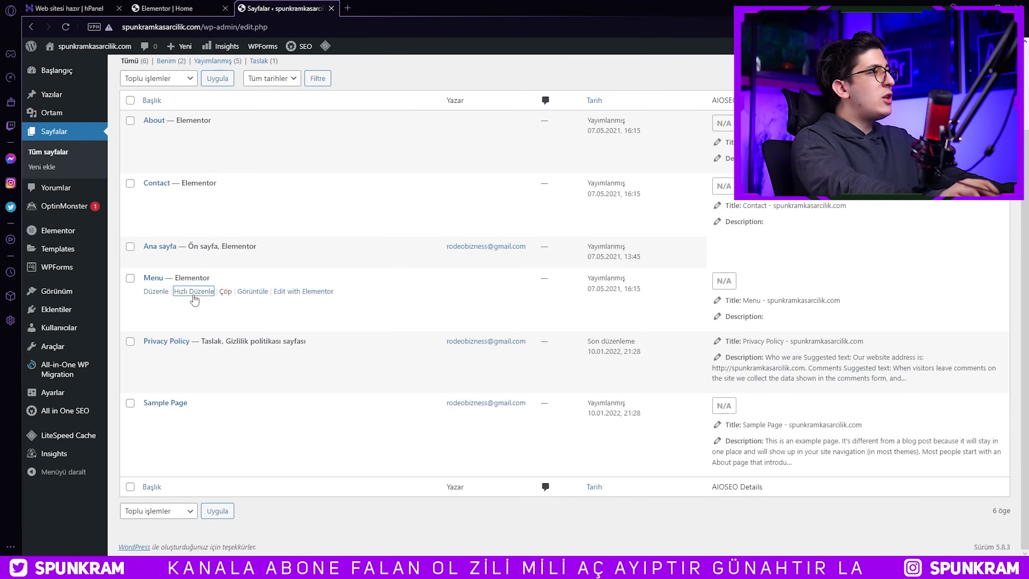
- Rename the Menu page to 'Fiyatlar' and clear its old slug
left_click(194, 292)
key("Caps_Lock")
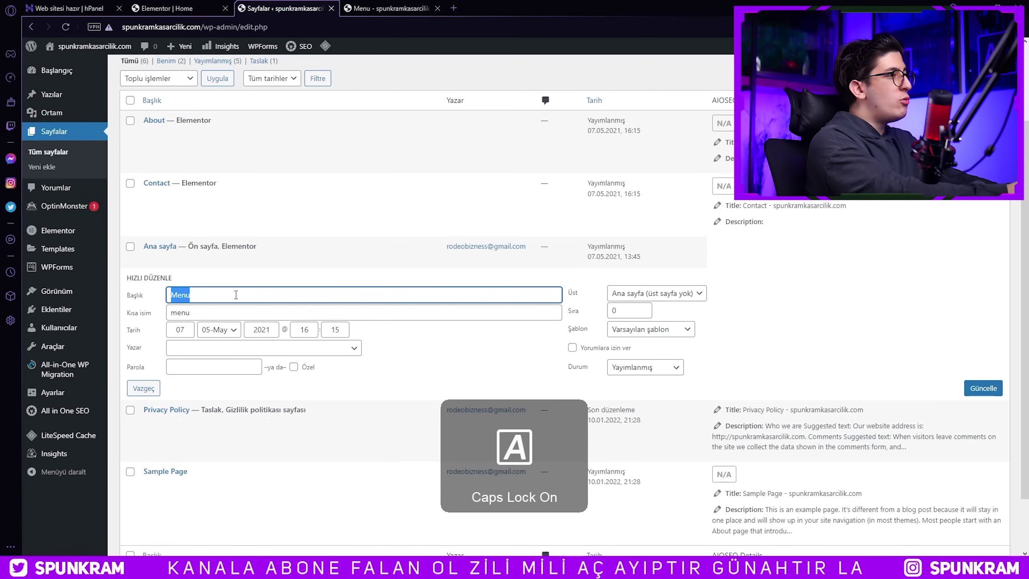
type("lar")
left_click(239, 312)
key("BackSpace")
key("BackSpace")
key("BackSpace")
left_click(1002, 388)
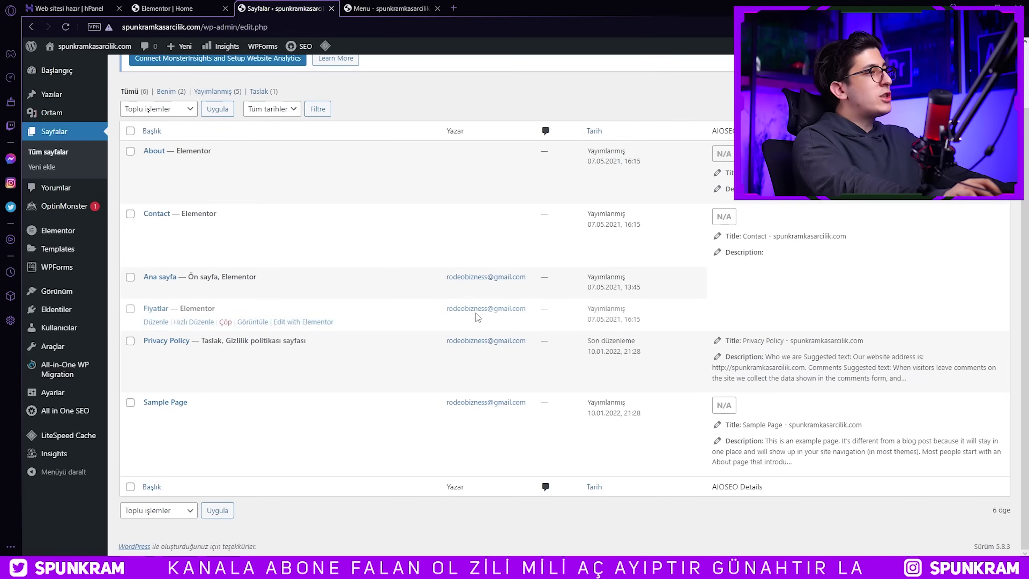
mouse_move(249, 221)
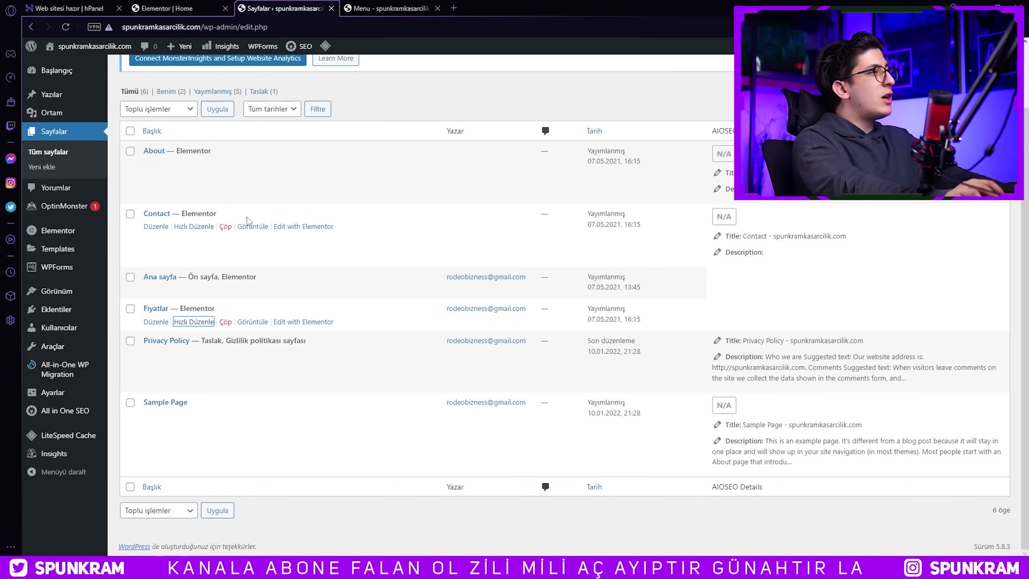
- Rename the Contact page to 'İletişim'
left_click(202, 227)
key("Caps_Lock")
type("İ")
key("Caps_Lock")
type("letişim")
left_click(211, 247)
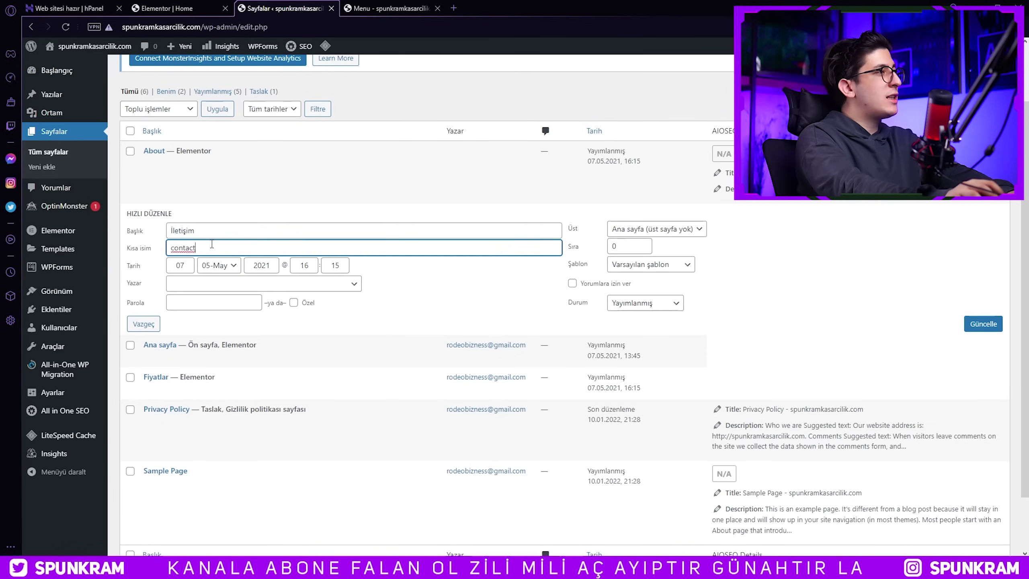
left_click(998, 328)
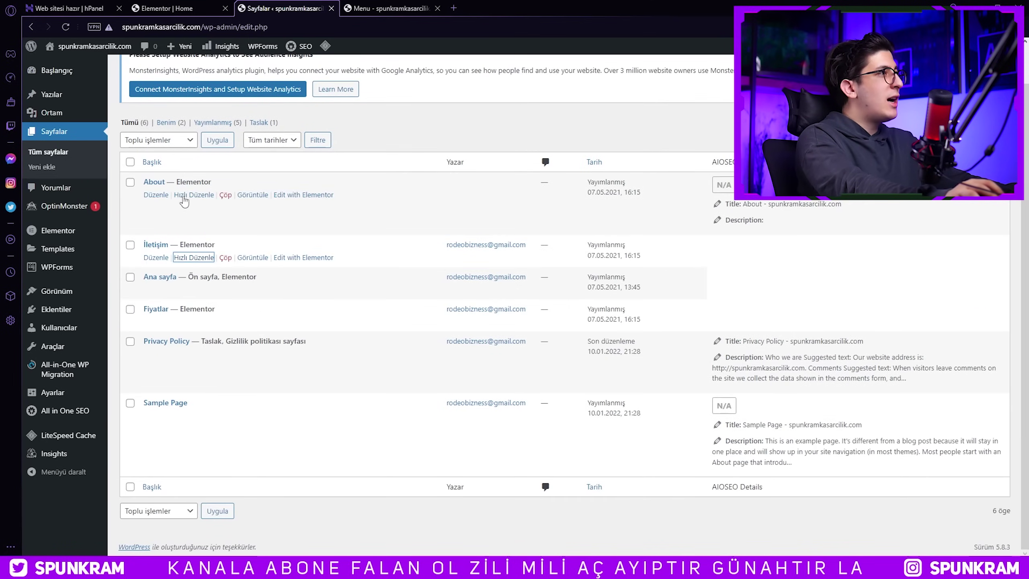
- Rename the About page to 'Hakkımızda', drop the trailing 2 from its slug, and view the live Fiyatlar page
left_click(190, 195)
key("Caps_Lock")
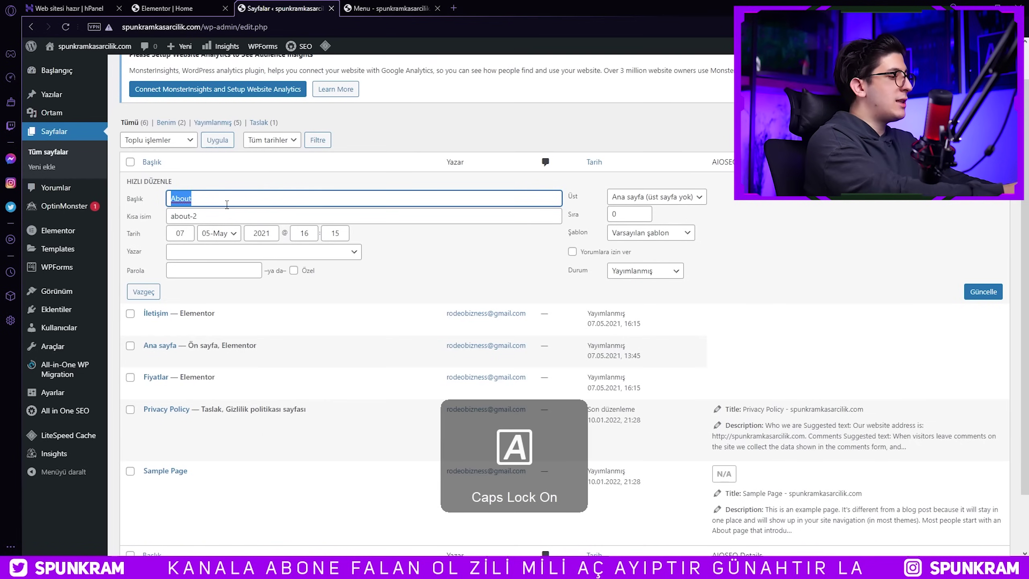
type("ımızda")
double_click(260, 215)
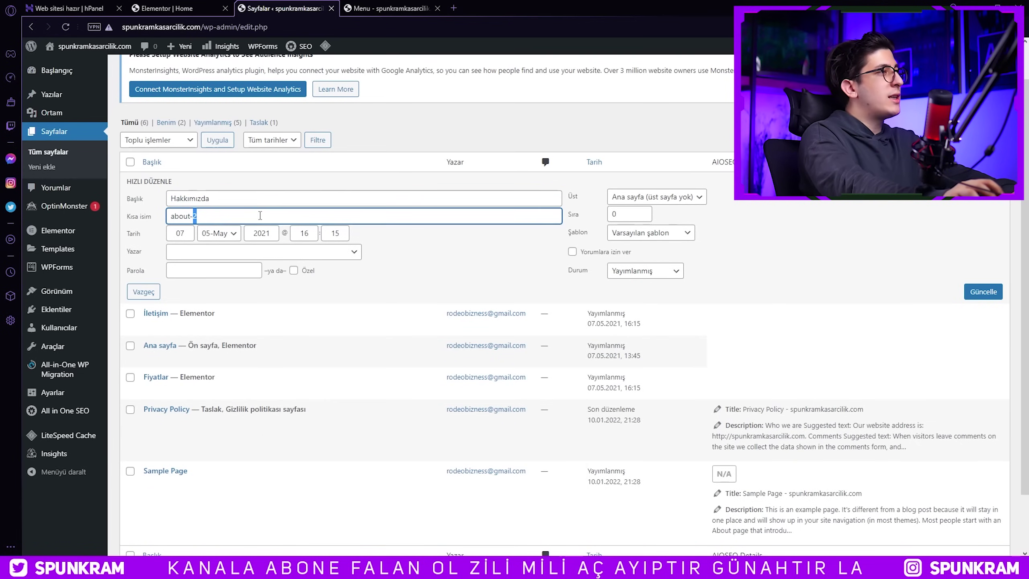
left_click(983, 292)
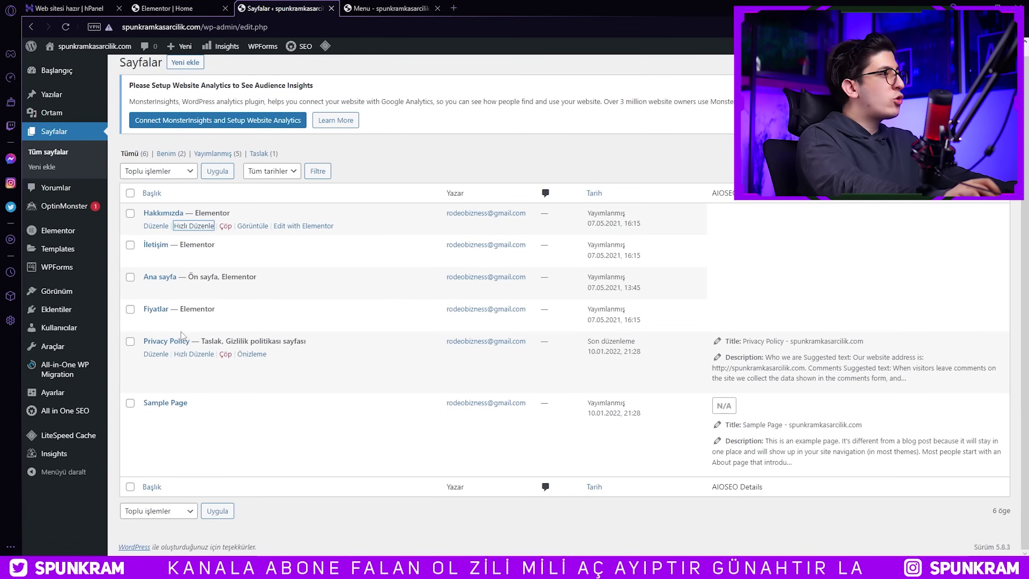
left_click(387, 8)
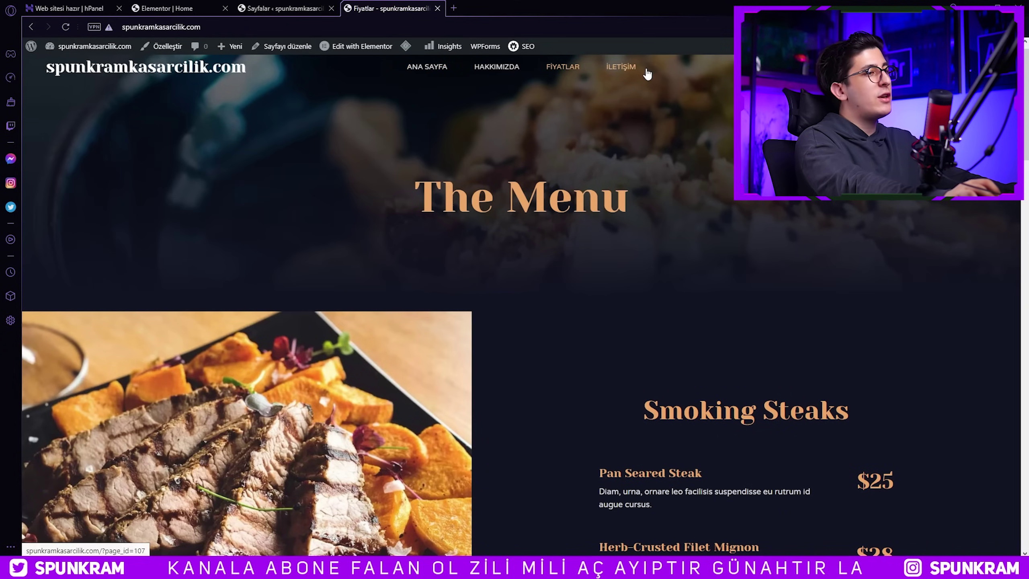
- Open the live Hakkımızda page, strip the page id from its address, and return to the Başlangıç dashboard
scroll(429, 255, "down", 10)
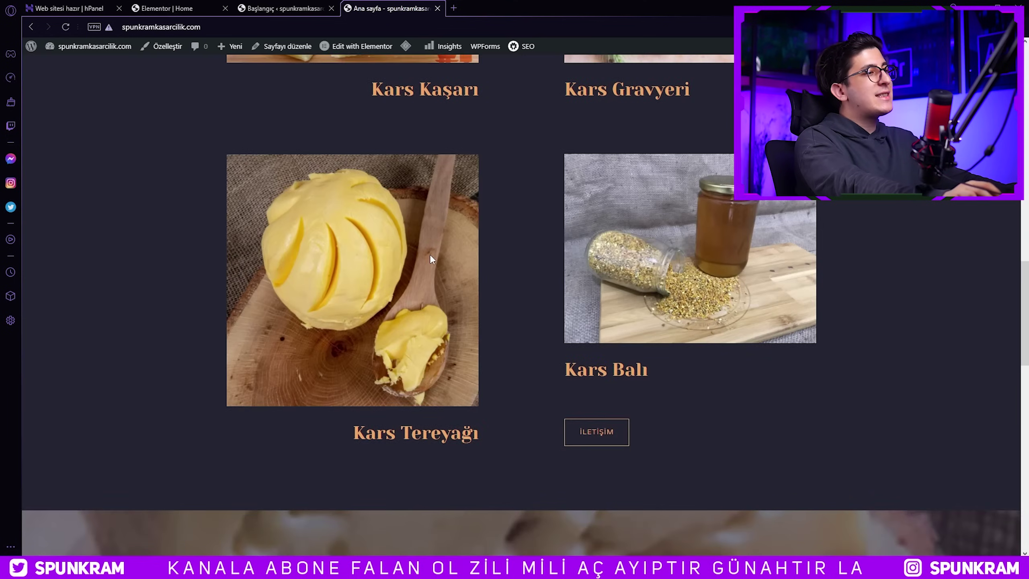
scroll(430, 254, "up", 6)
scroll(462, 186, "up", 8)
scroll(508, 119, "up", 8)
left_click(497, 84)
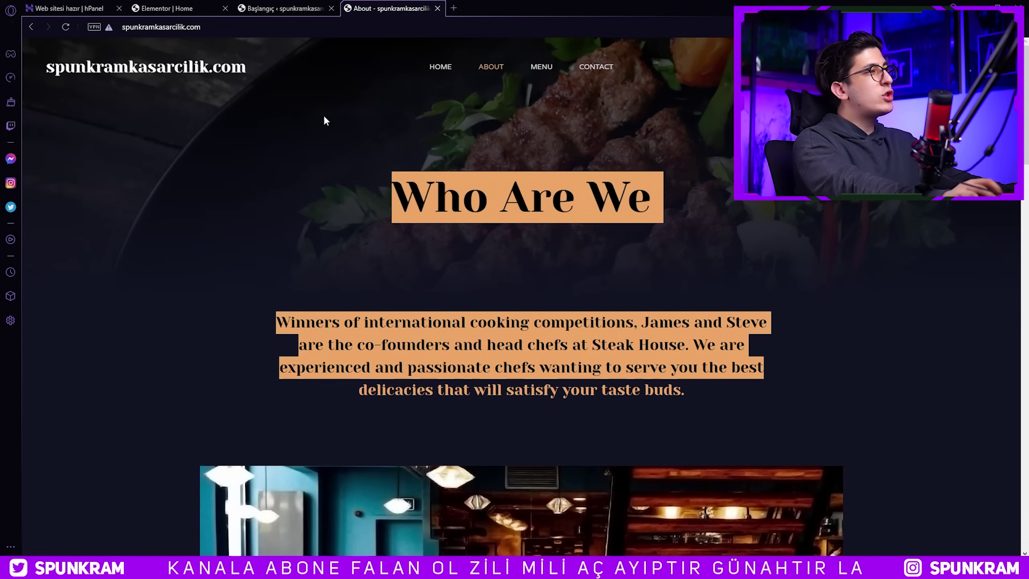
left_click(210, 27)
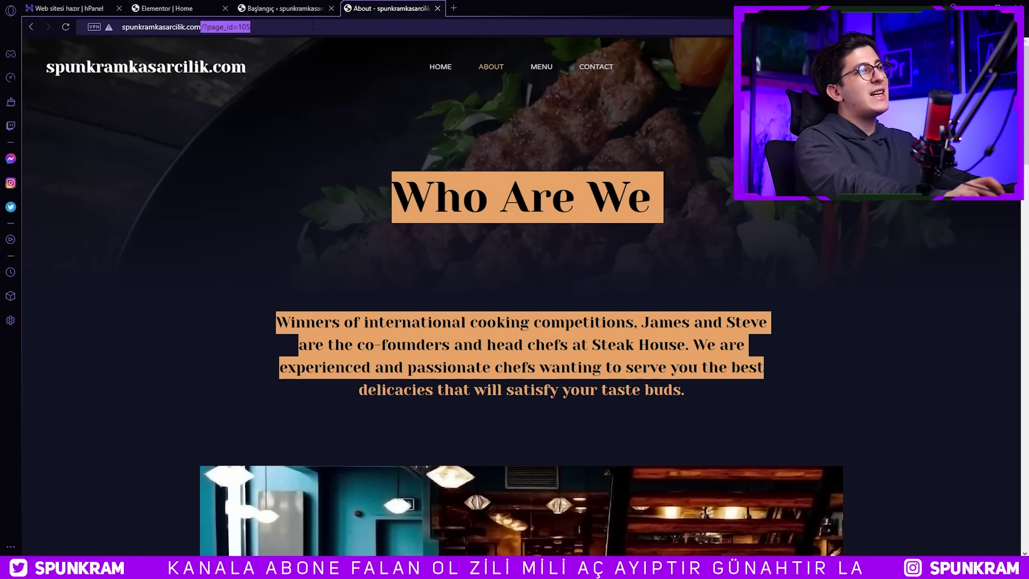
key("BackSpace")
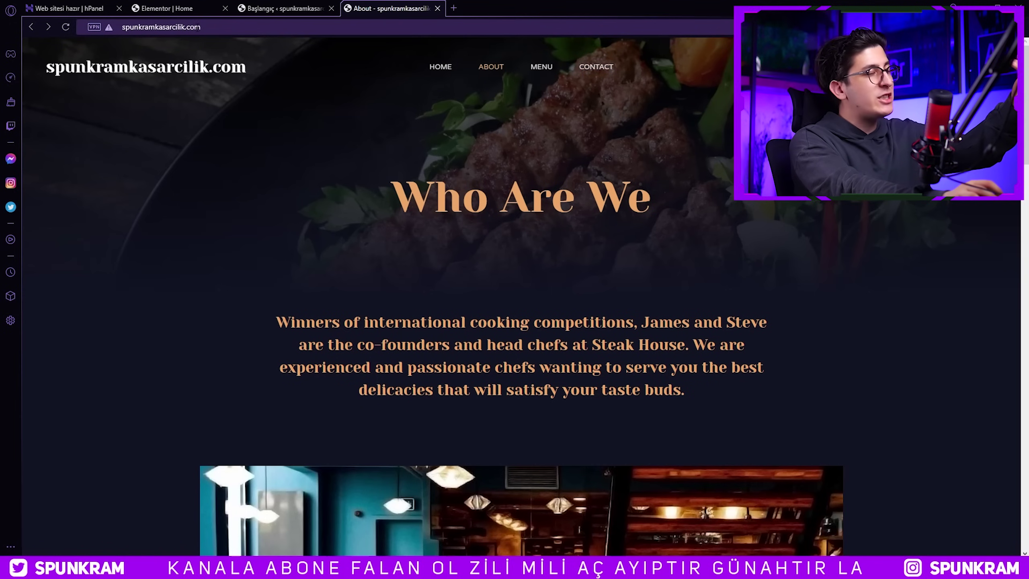
left_click(267, 5)
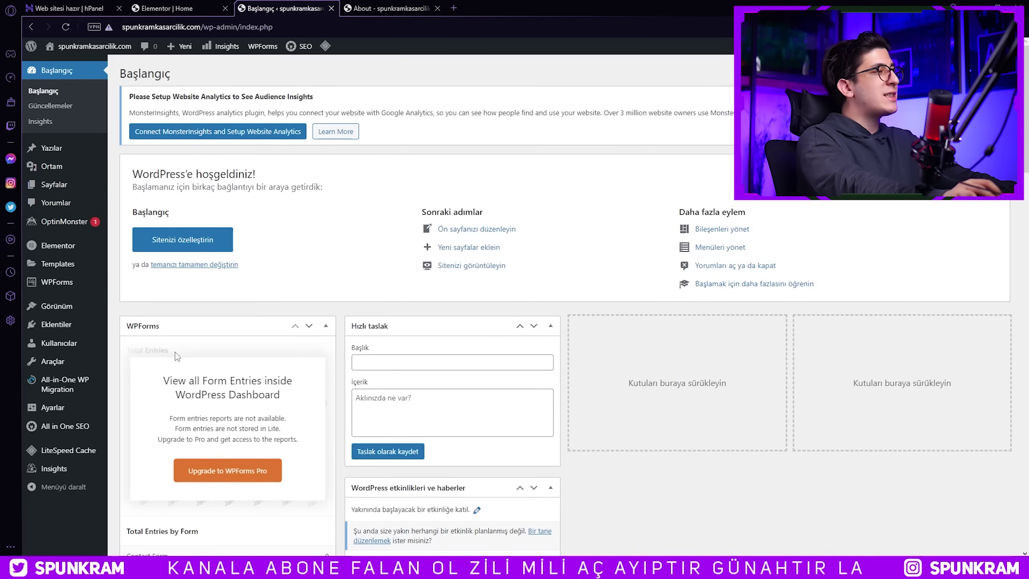
- Go from Ayarlar > Genel to the Kalıcı bağlantılar permalink settings page
left_click(52, 407)
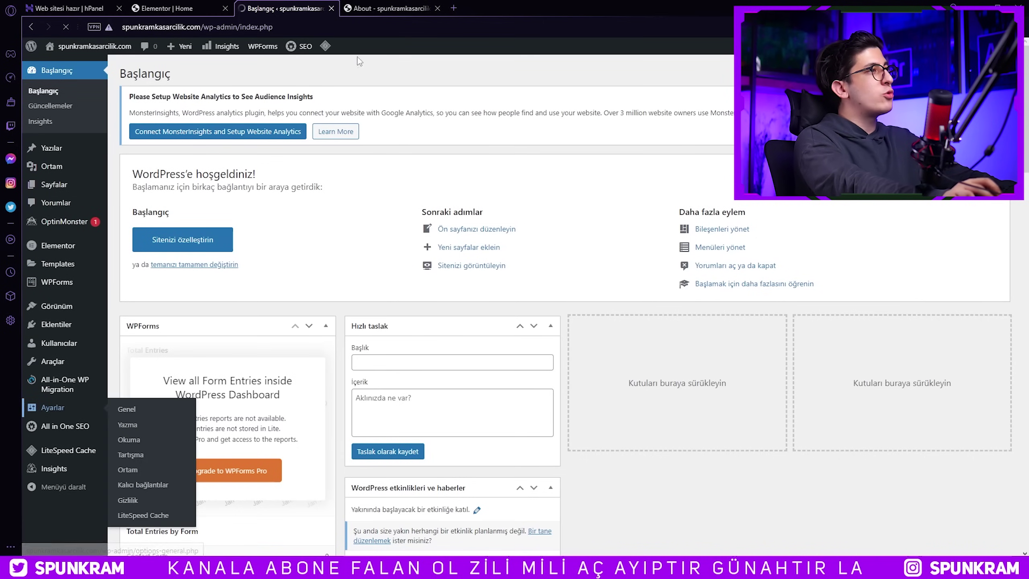
scroll(501, 269, "down", 6)
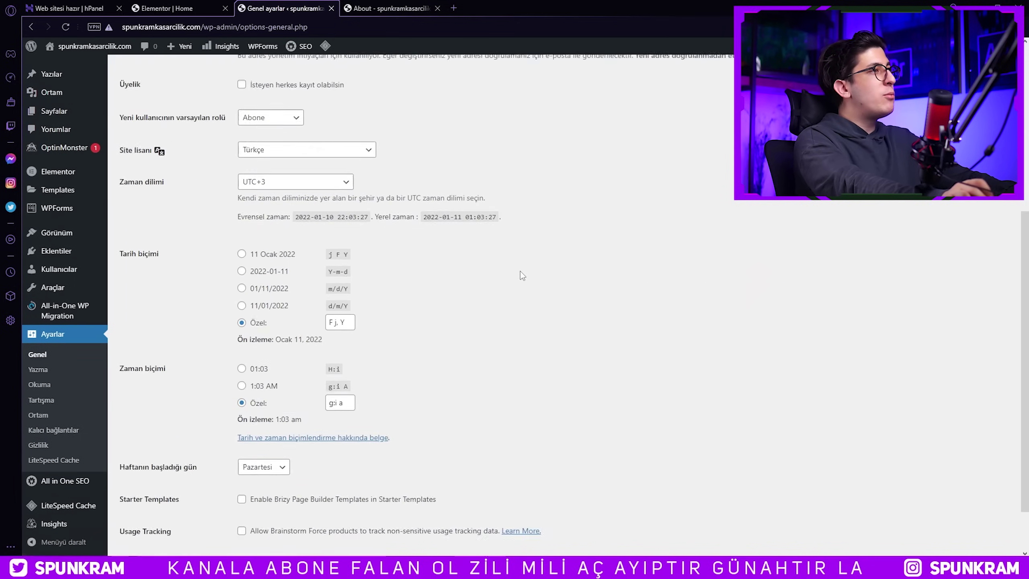
left_click(60, 431)
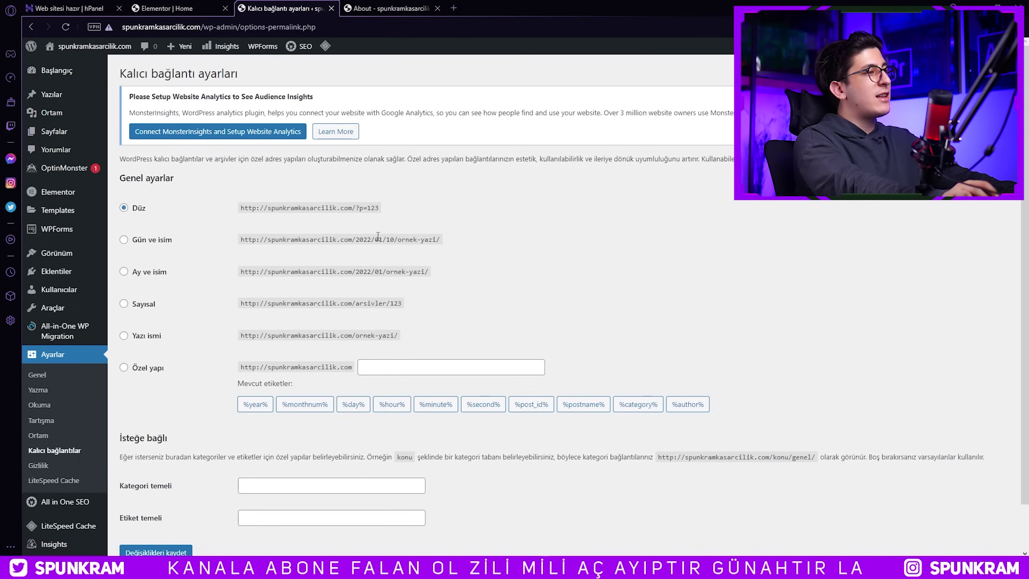
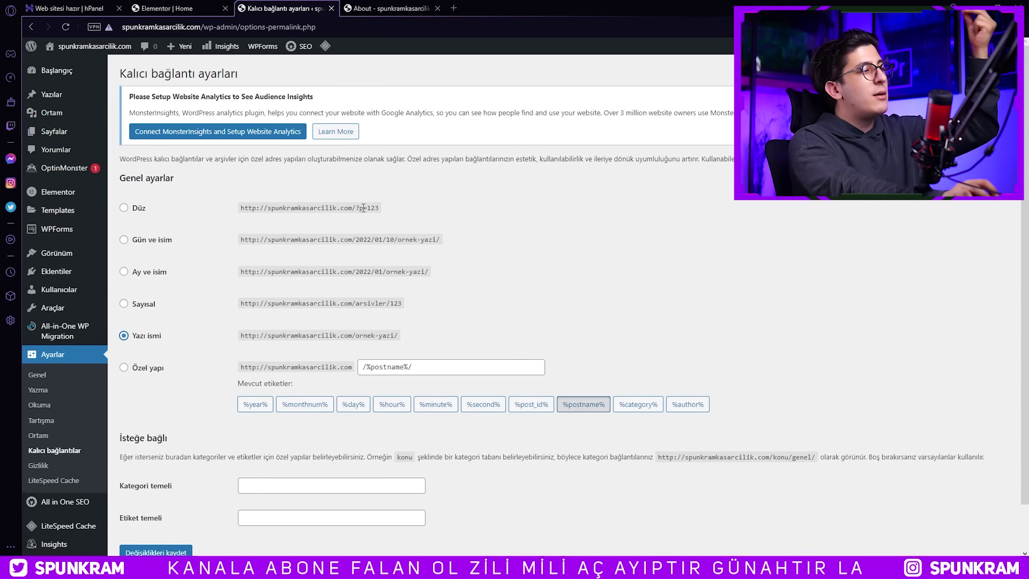
- Enter 'kategori' as the category base and 'etiket' as the tag base, then save the permalinks
scroll(267, 332, "down", 1)
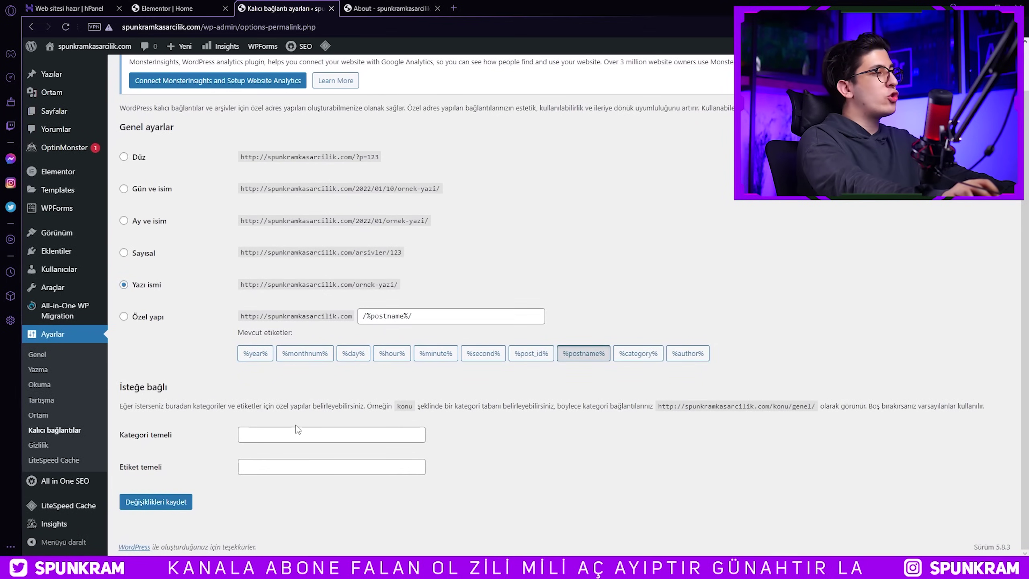
left_click(327, 428)
type("kategori")
key("Tab")
type("etiket")
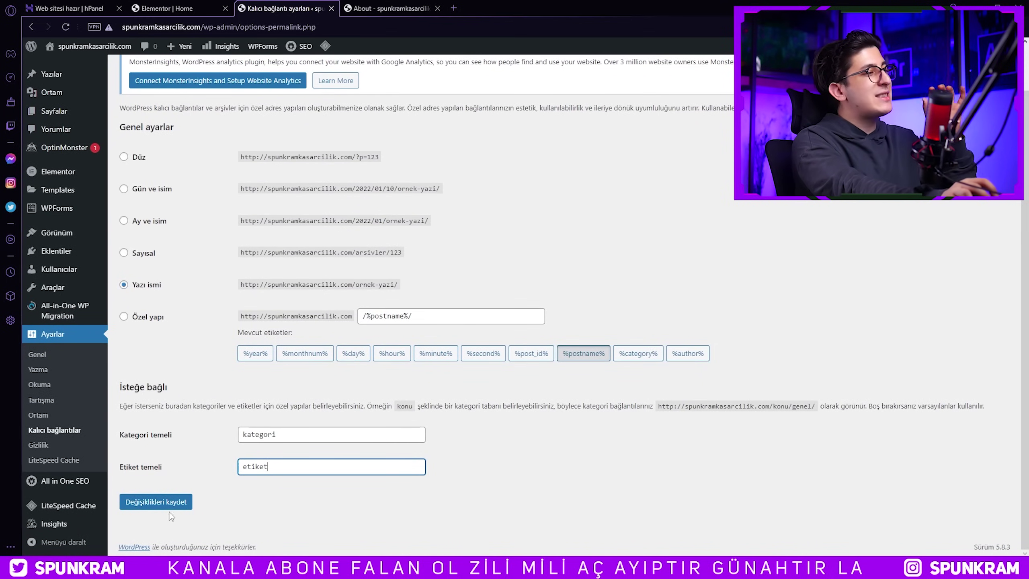
left_click(172, 503)
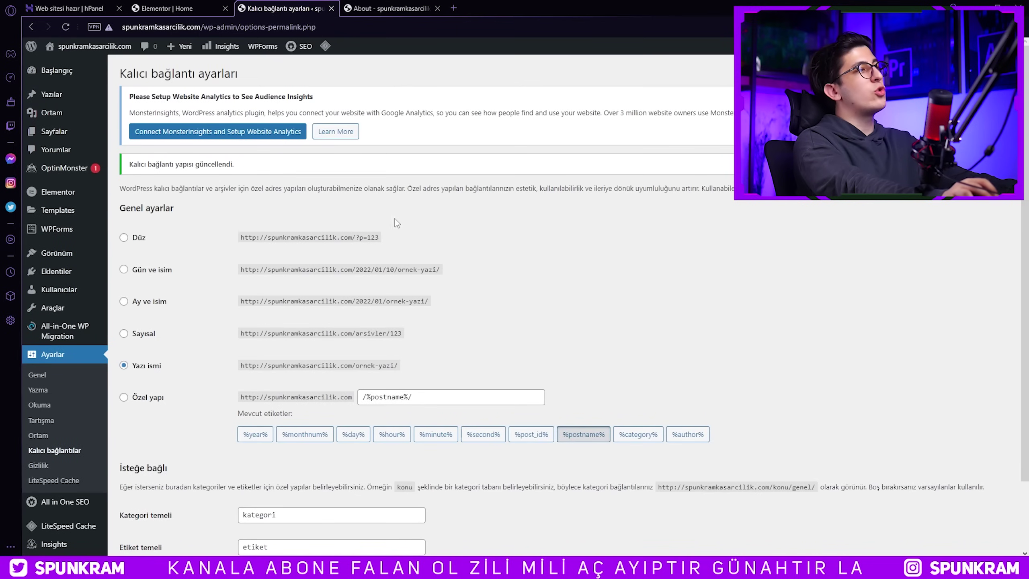
- On the live site, visit Hakkımızda, İletişim, Fiyatlar and the Ana Sayfa homepage
left_click(383, 6)
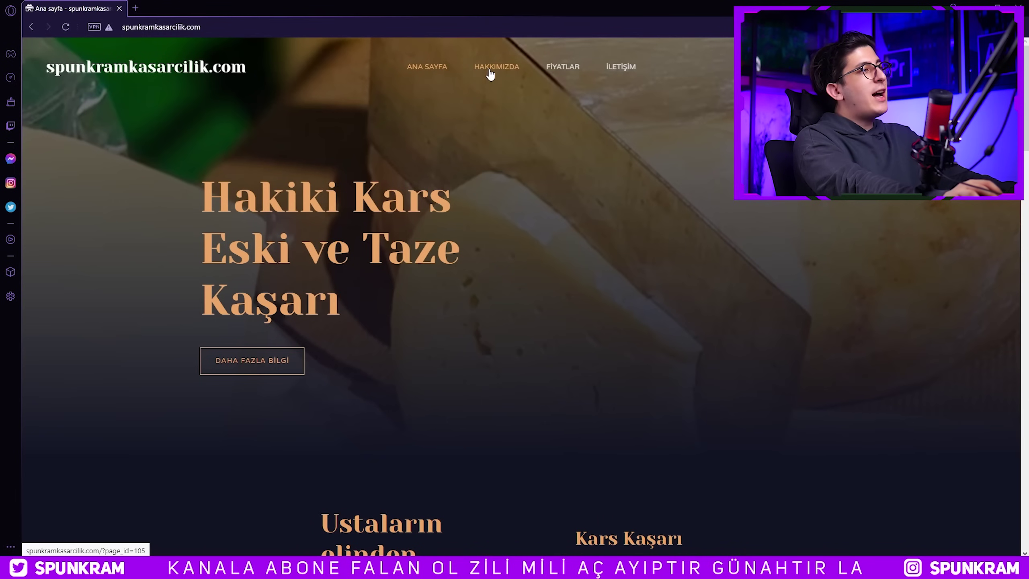
left_click(491, 68)
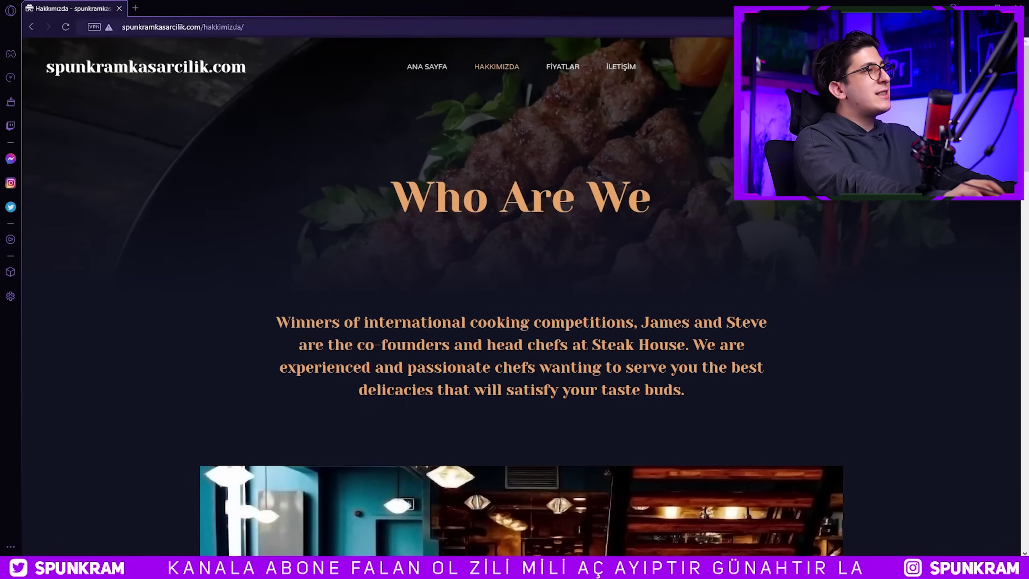
left_click(597, 69)
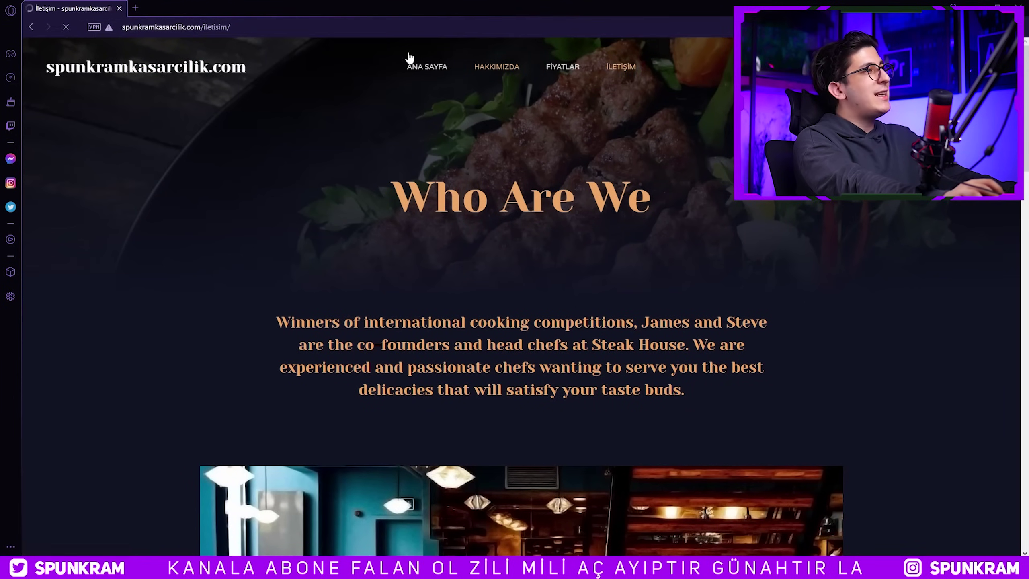
left_click(563, 68)
left_click(220, 33)
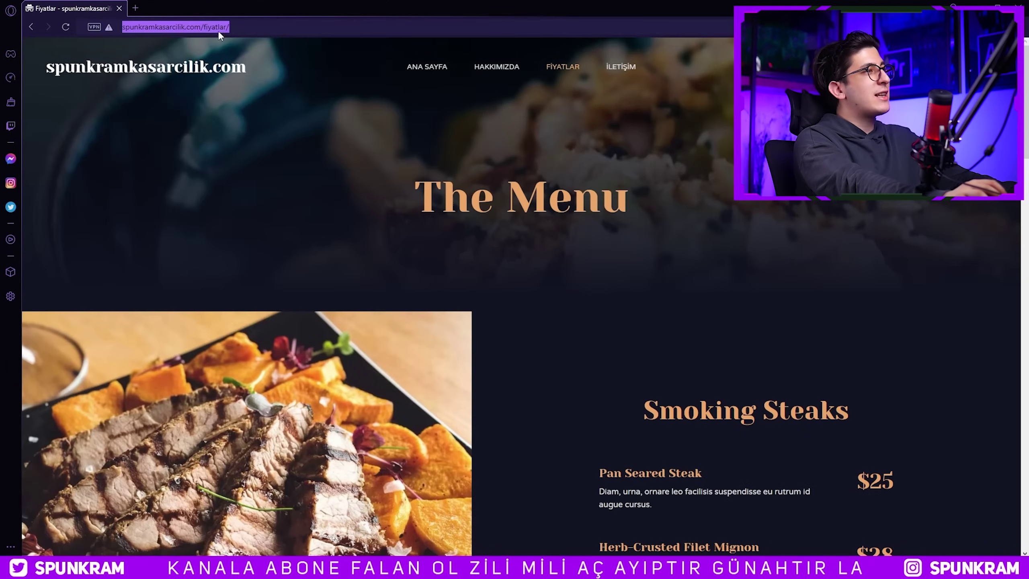
left_click(446, 69)
scroll(594, 232, "down", 10)
scroll(594, 231, "down", 5)
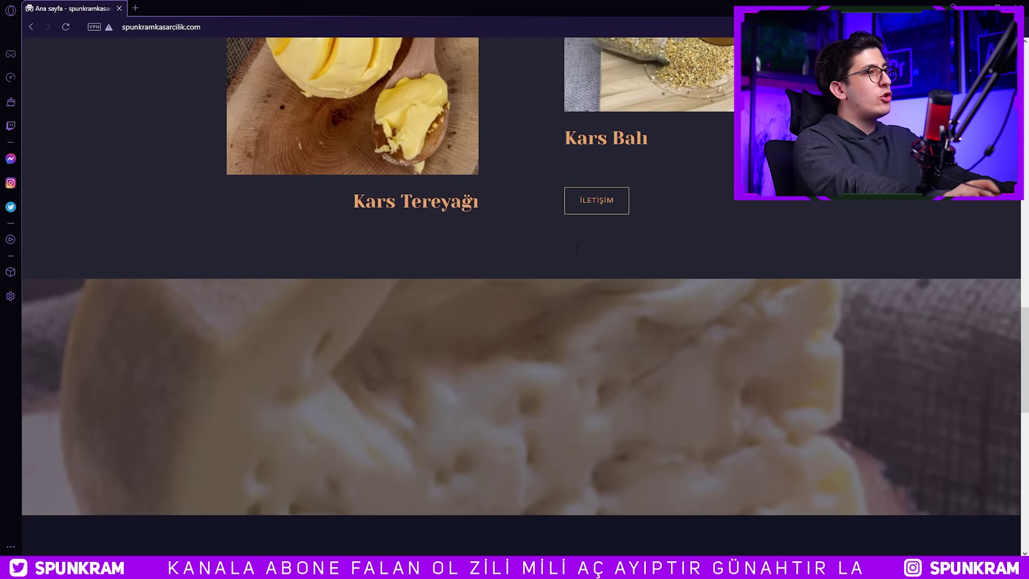
- Revisit İletişim and Ana Sayfa, then scroll through the Hakkımızda page
left_click(604, 201)
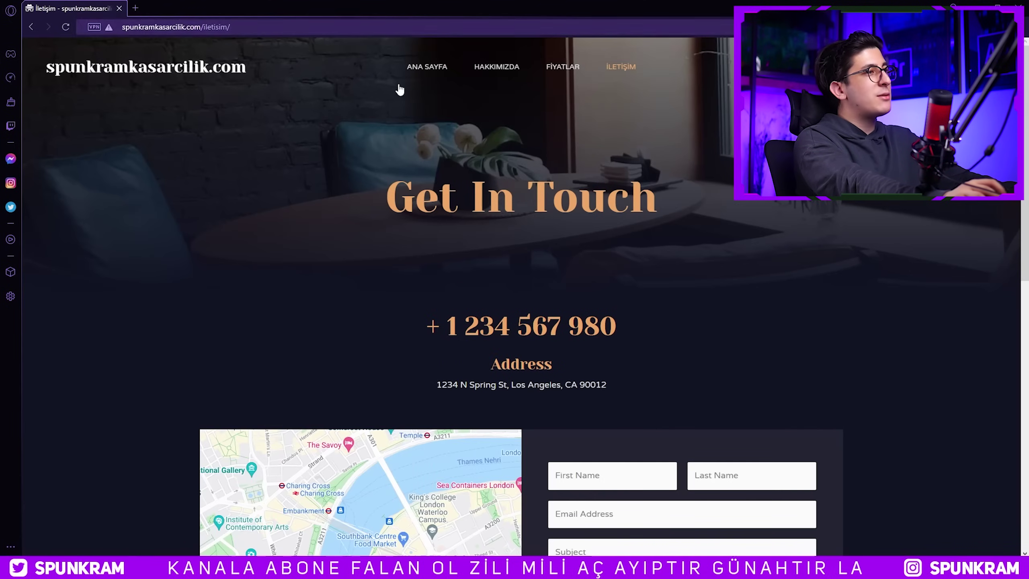
left_click(434, 81)
left_click(252, 360)
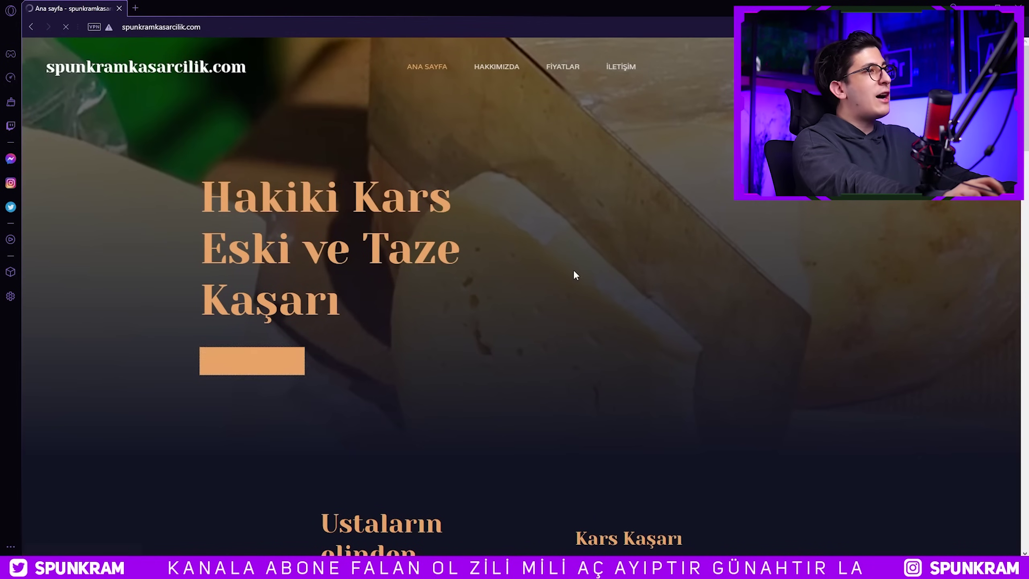
scroll(567, 243, "down", 4)
scroll(598, 374, "down", 6)
scroll(599, 360, "up", 10)
scroll(862, 346, "down", 5)
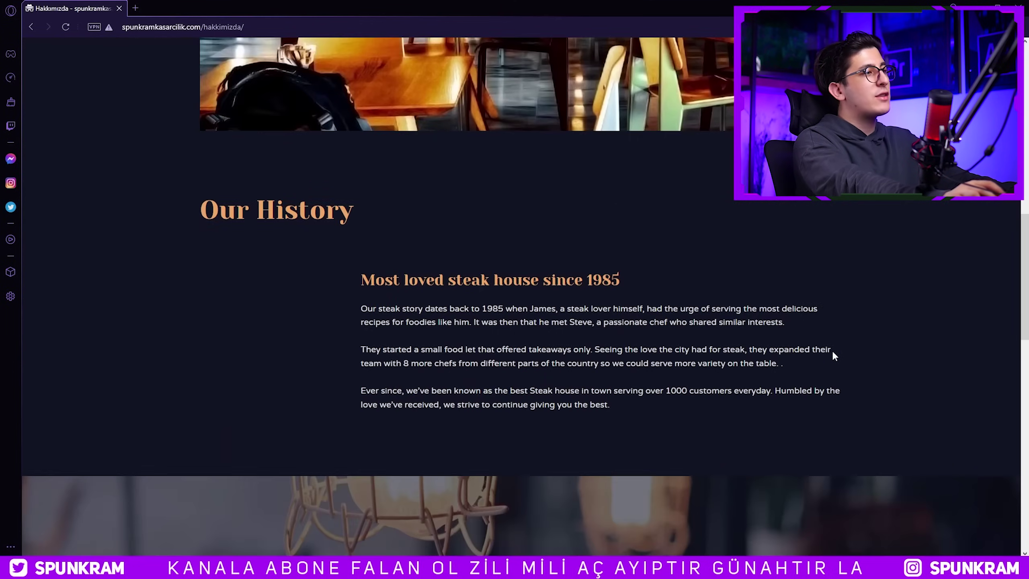
scroll(832, 352, "down", 5)
scroll(823, 356, "down", 4)
scroll(820, 374, "up", 5)
scroll(657, 377, "up", 5)
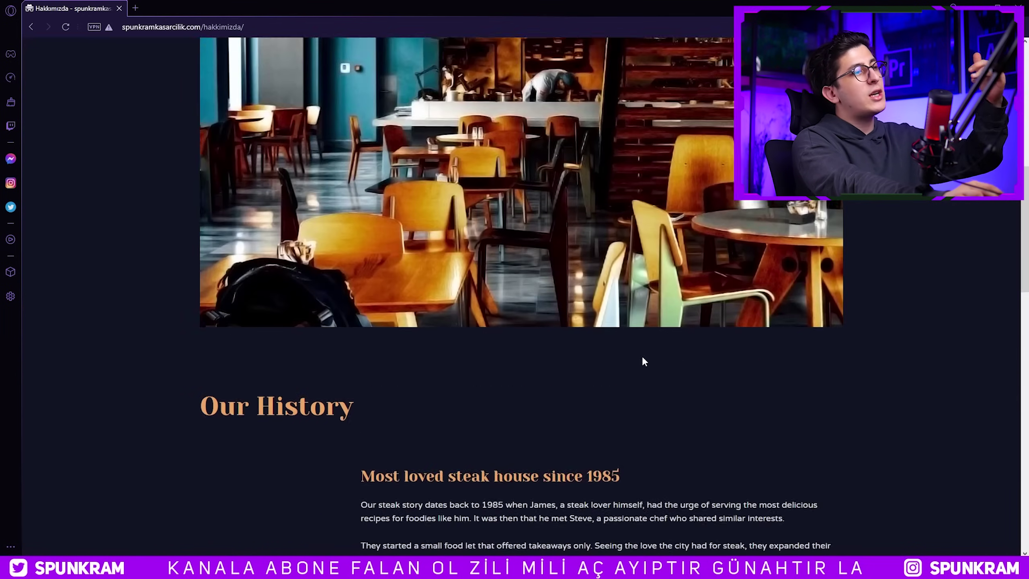
scroll(628, 260, "up", 4)
scroll(608, 146, "up", 3)
- Open the Fiyatlar page and select the Filet Mignon and Steak au Poivre entries
left_click(573, 72)
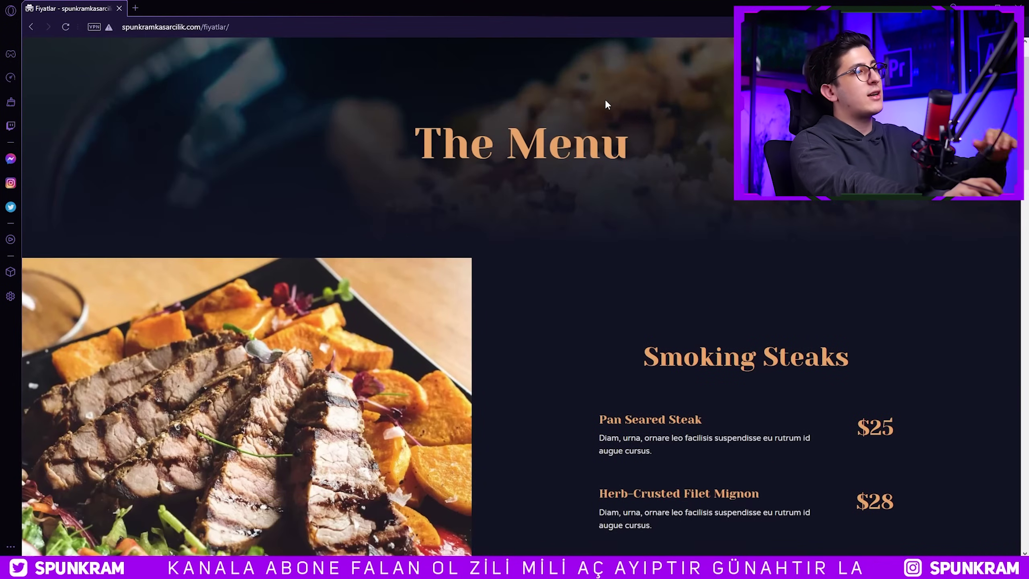
scroll(547, 154, "down", 5)
scroll(687, 230, "down", 4)
scroll(454, 129, "up", 8)
scroll(526, 182, "up", 3)
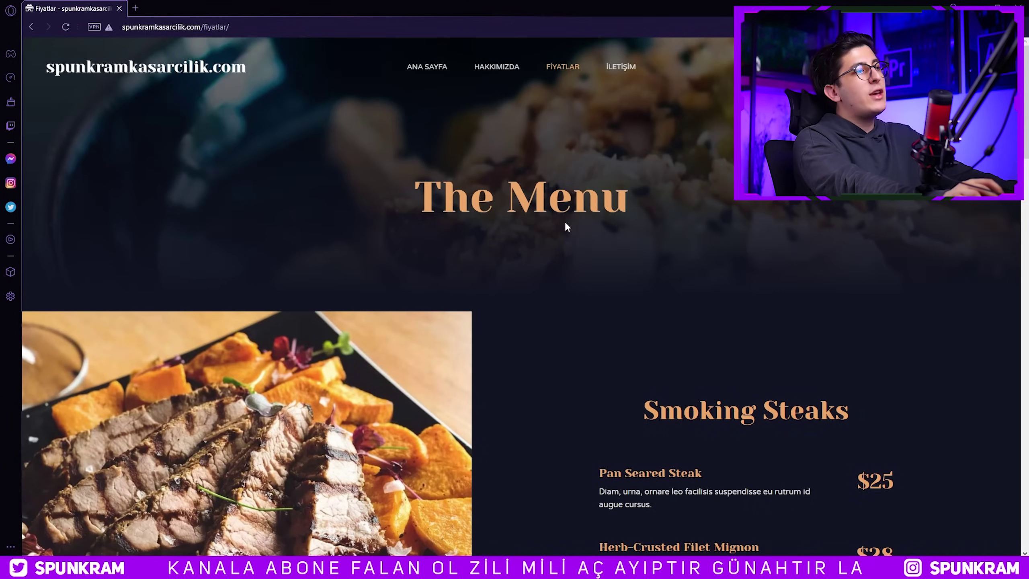
left_click_drag(413, 196, 632, 195)
scroll(729, 183, "down", 6)
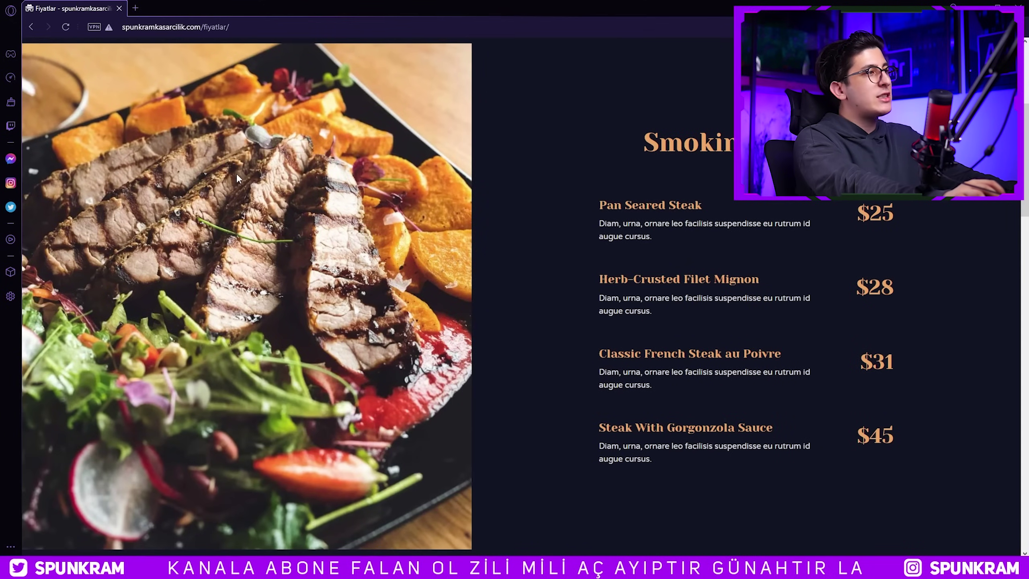
scroll(622, 179, "down", 1)
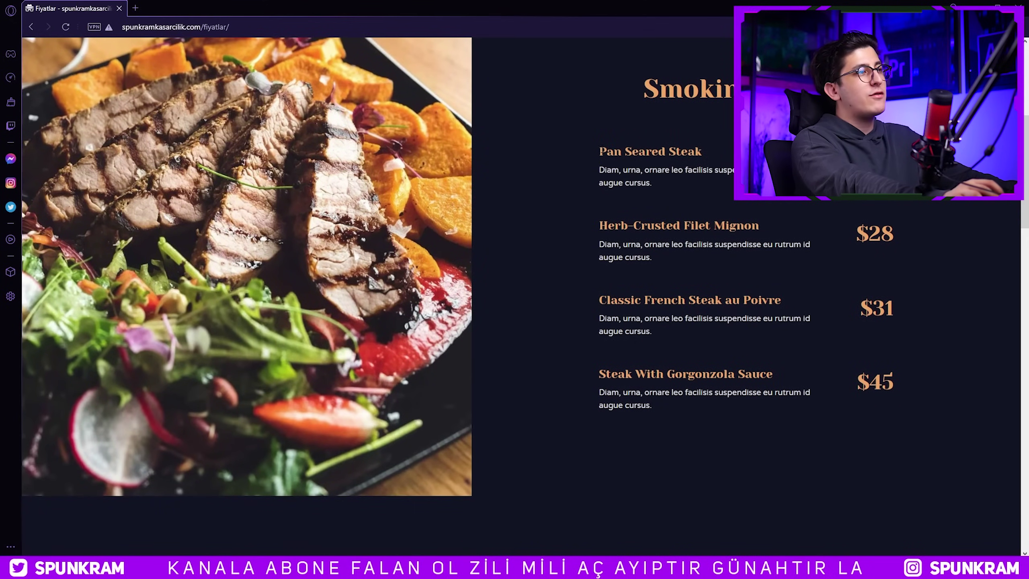
left_click_drag(608, 226, 867, 234)
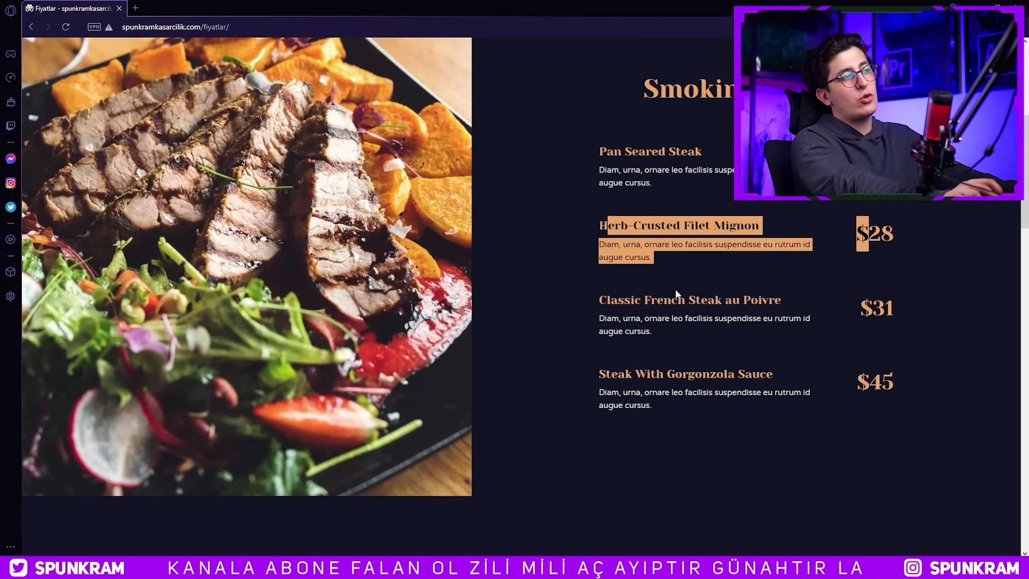
left_click_drag(676, 292, 810, 321)
left_click(747, 398)
- Scroll through the rest of the Fiyatlar menu and its prices
scroll(727, 369, "down", 8)
scroll(724, 365, "down", 8)
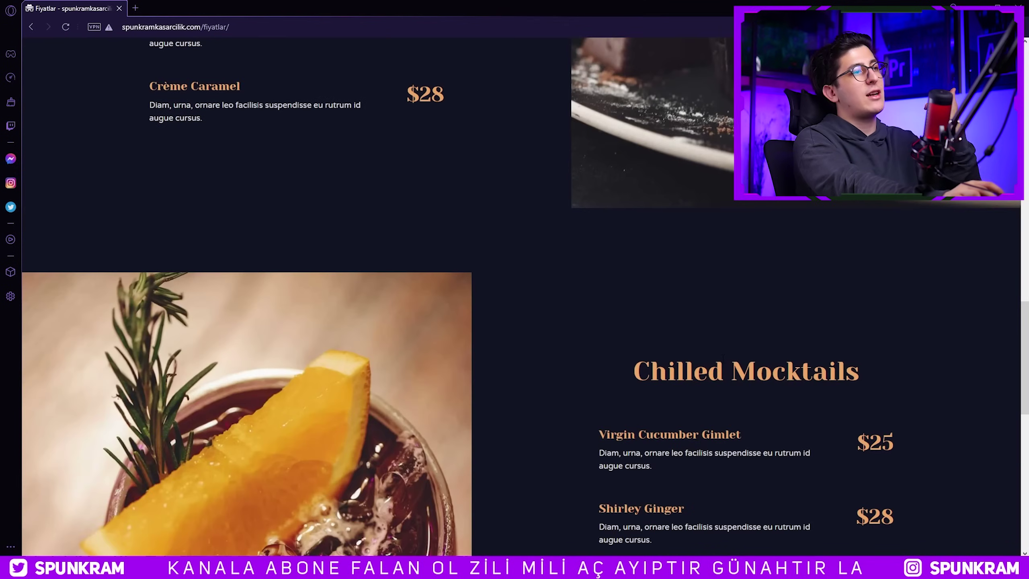
scroll(724, 365, "down", 10)
scroll(724, 324, "down", 4)
scroll(688, 284, "up", 2)
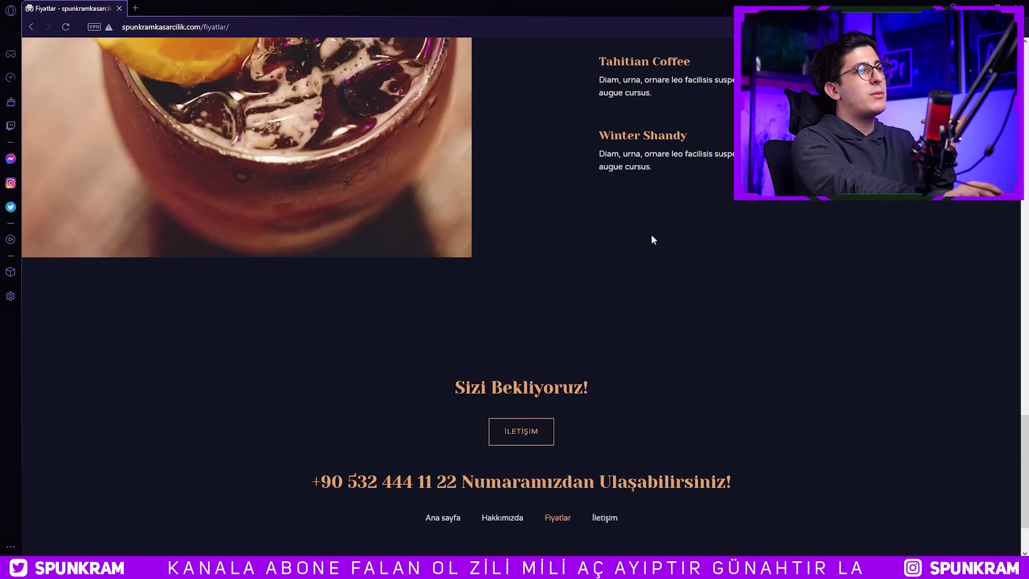
scroll(663, 243, "up", 5)
scroll(638, 219, "up", 5)
scroll(639, 207, "up", 5)
scroll(621, 177, "up", 5)
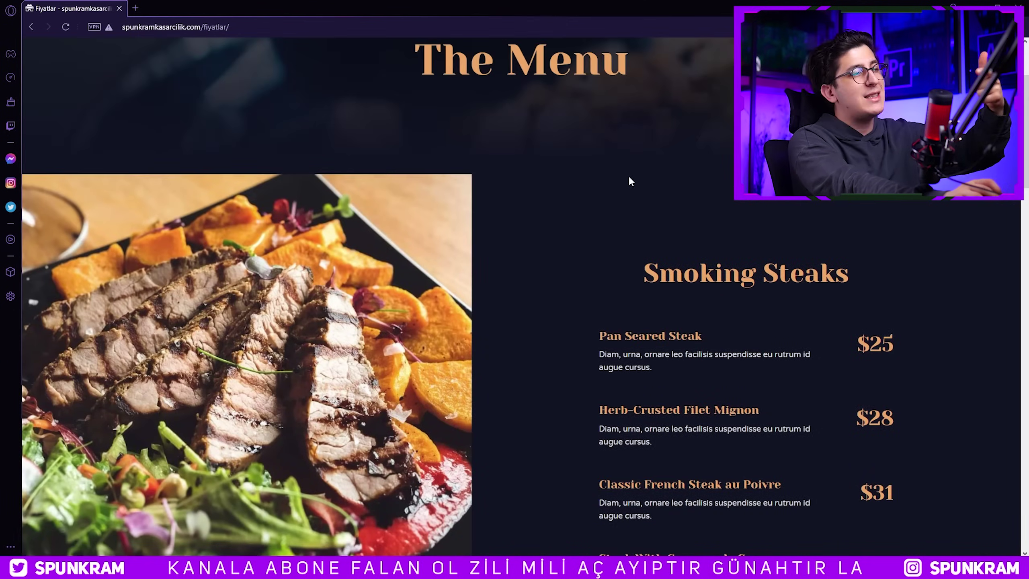
scroll(630, 181, "up", 3)
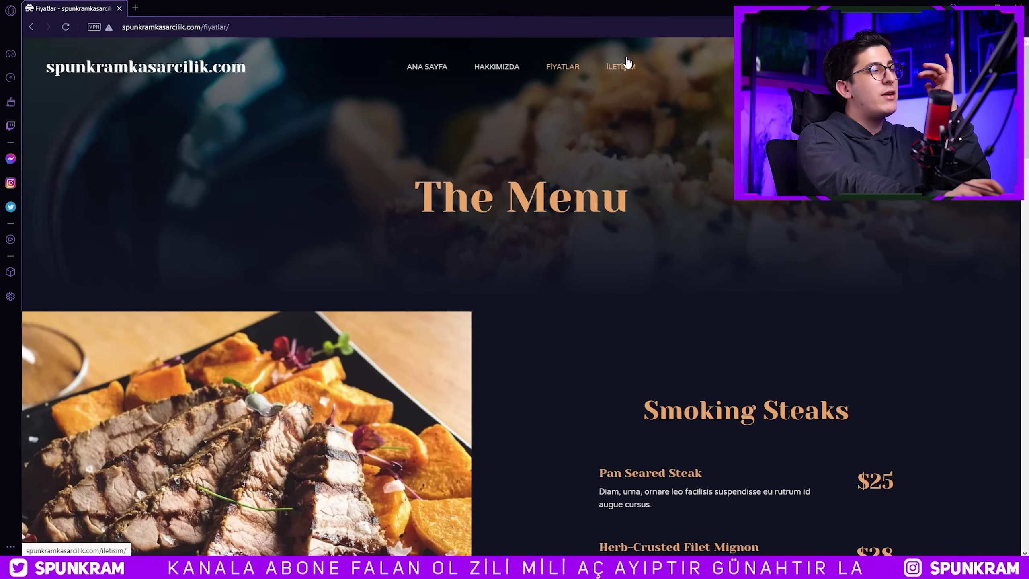
left_click(620, 66)
- Tab through the İletişim contact form's fields, noting the English placeholders like First Name
scroll(526, 210, "down", 8)
scroll(601, 173, "up", 5)
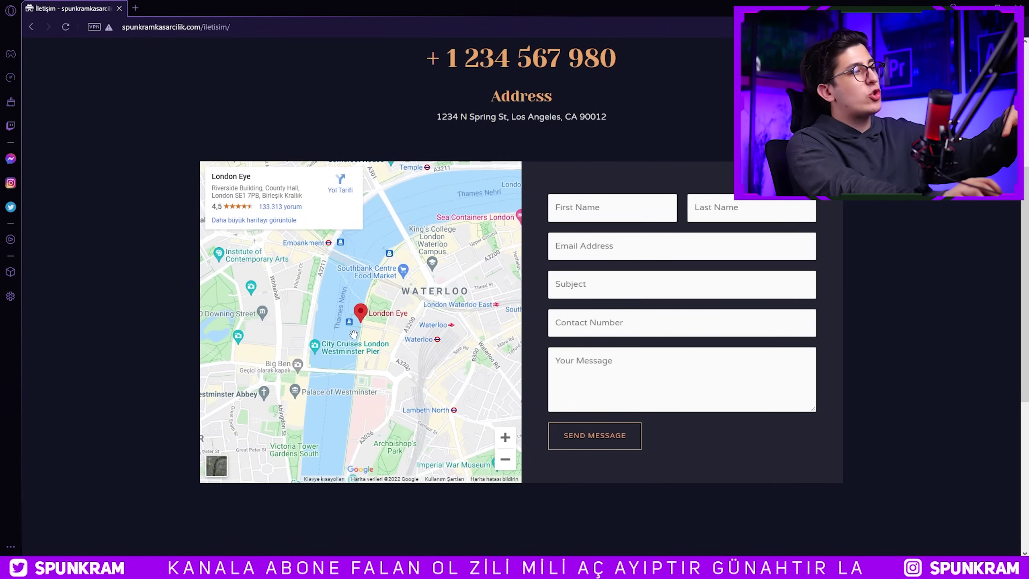
left_click(591, 207)
key("Tab")
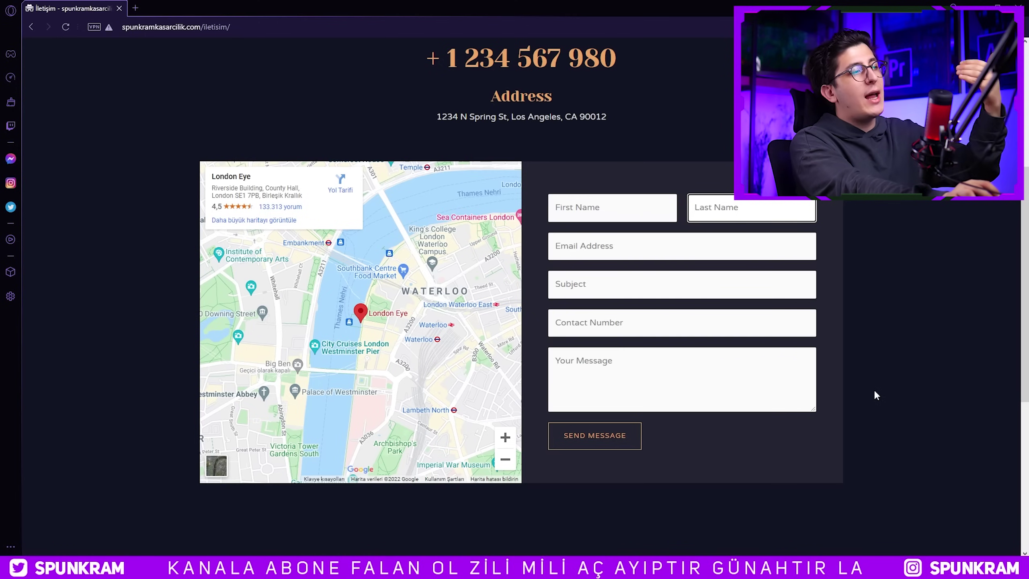
scroll(874, 388, "down", 5)
scroll(789, 296, "up", 6)
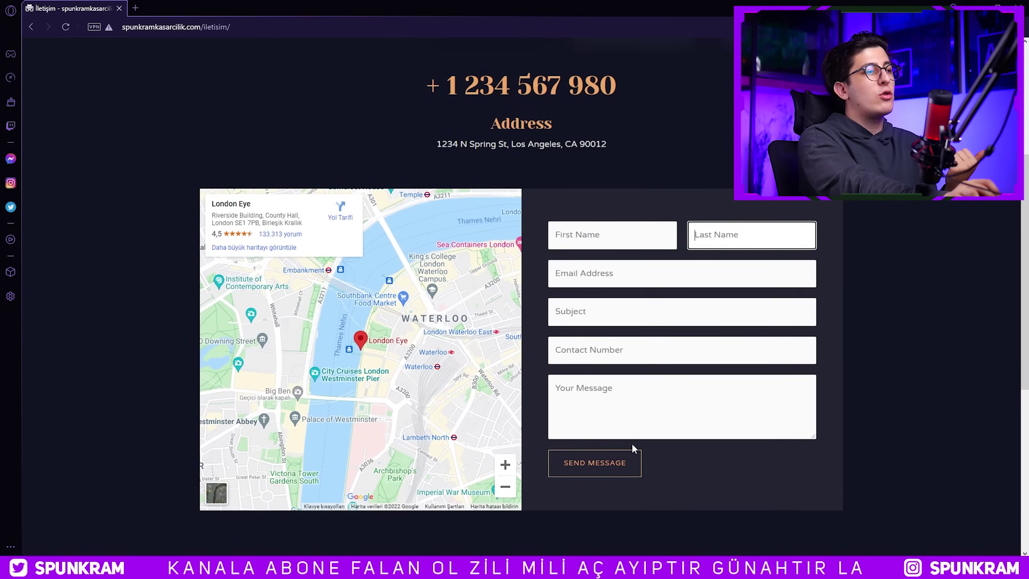
scroll(646, 243, "up", 5)
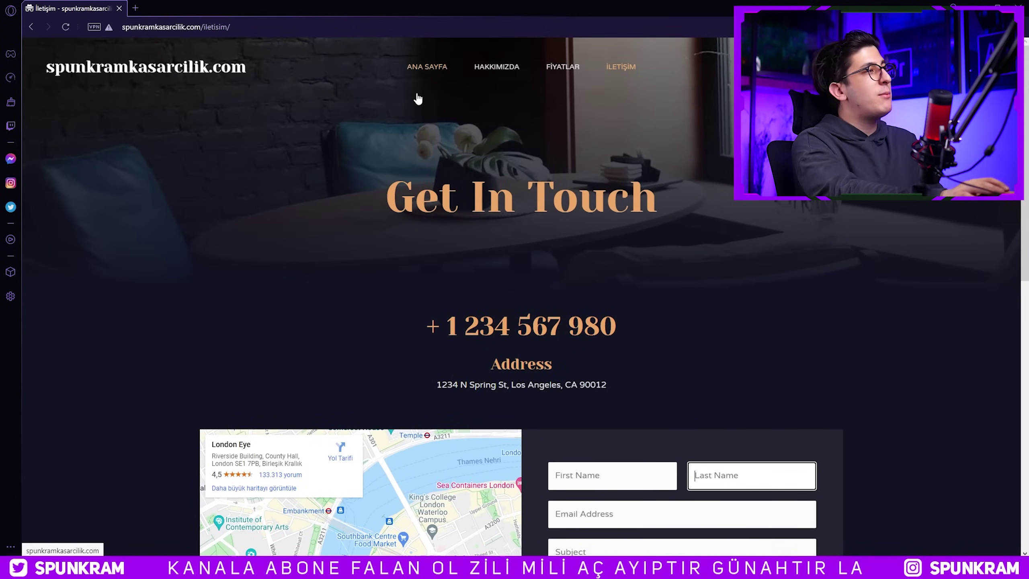
scroll(460, 165, "down", 5)
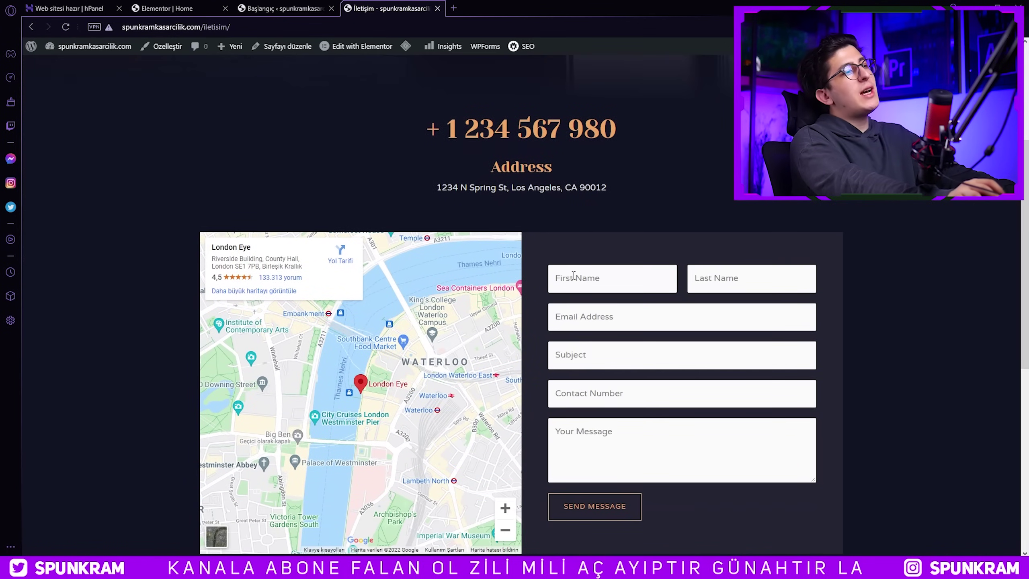
key("Tab")
key("Tab")
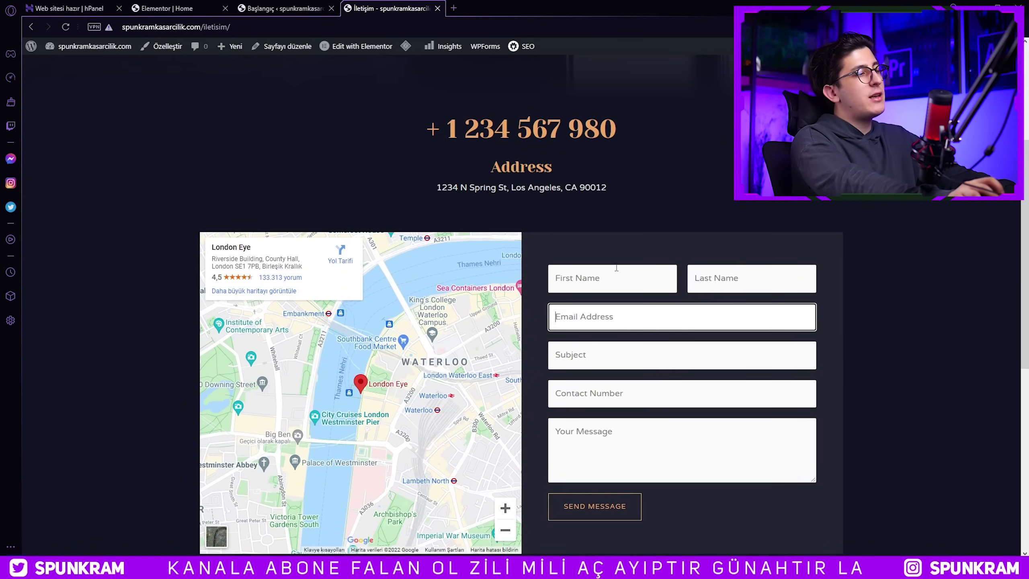
left_click(259, 6)
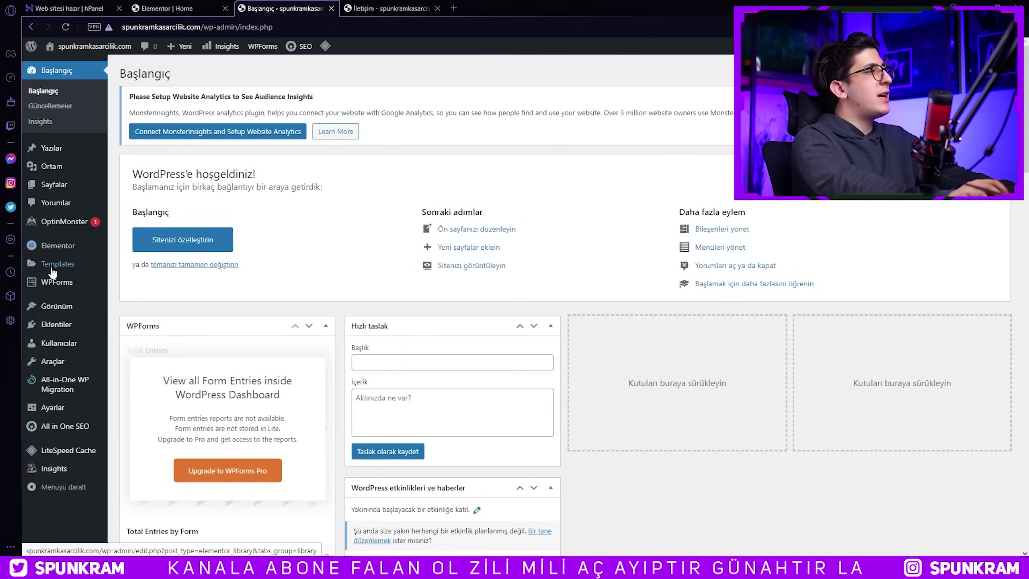
- In the WPForms Contact Form, set the Name label to 'İsim' and placeholder to 'İsimSoyisim'
left_click(55, 283)
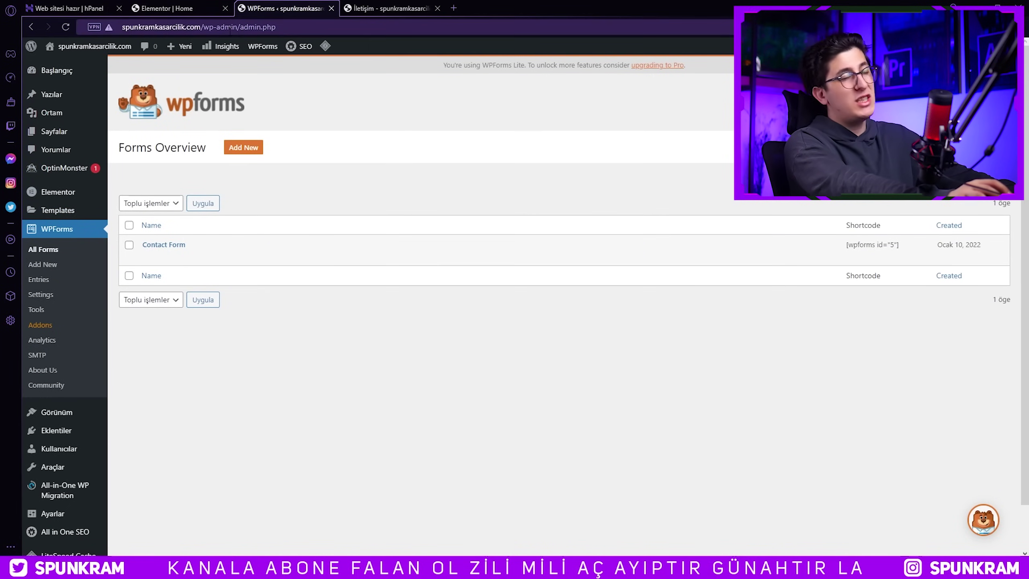
mouse_move(169, 249)
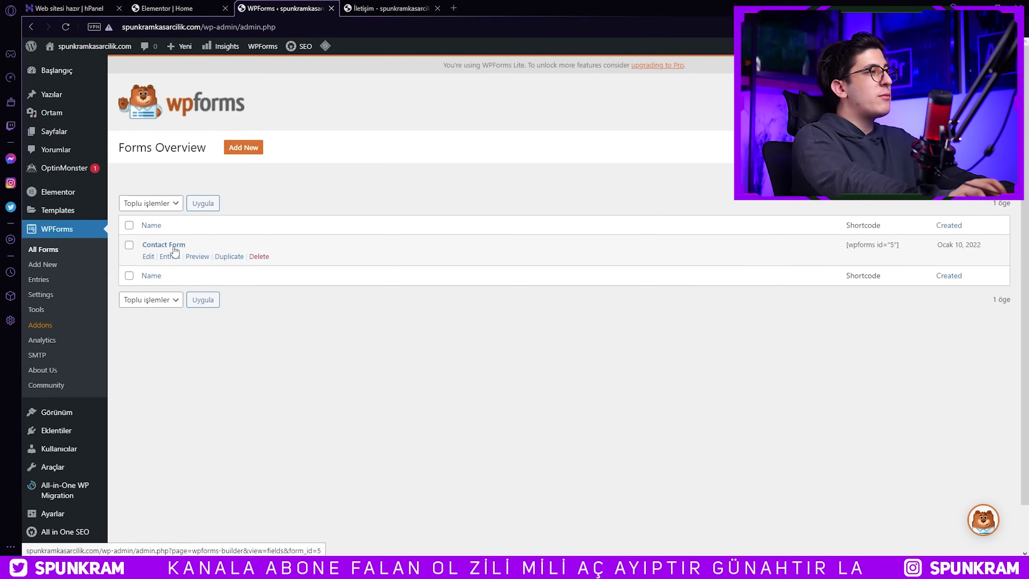
left_click(149, 256)
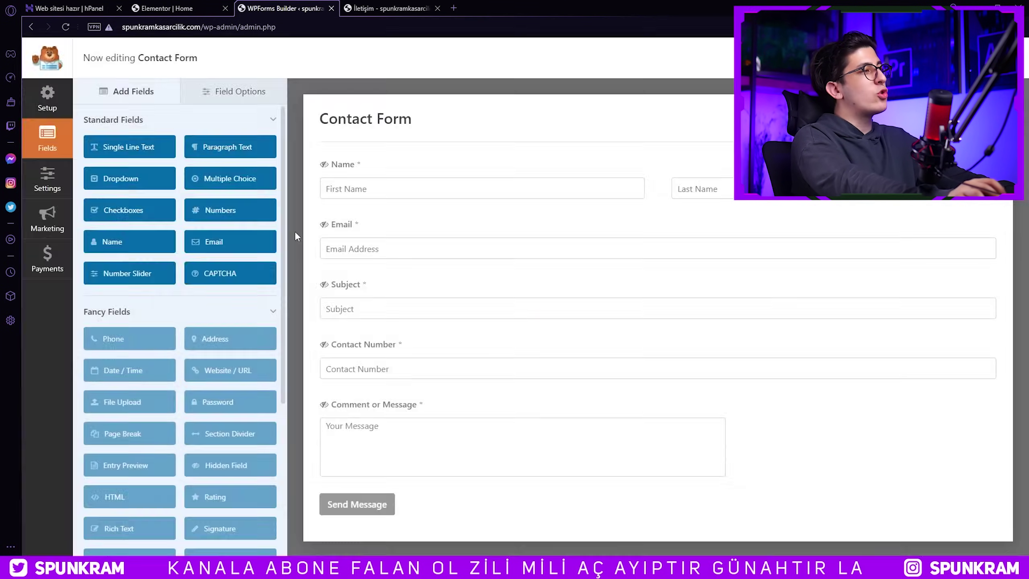
left_click(353, 168)
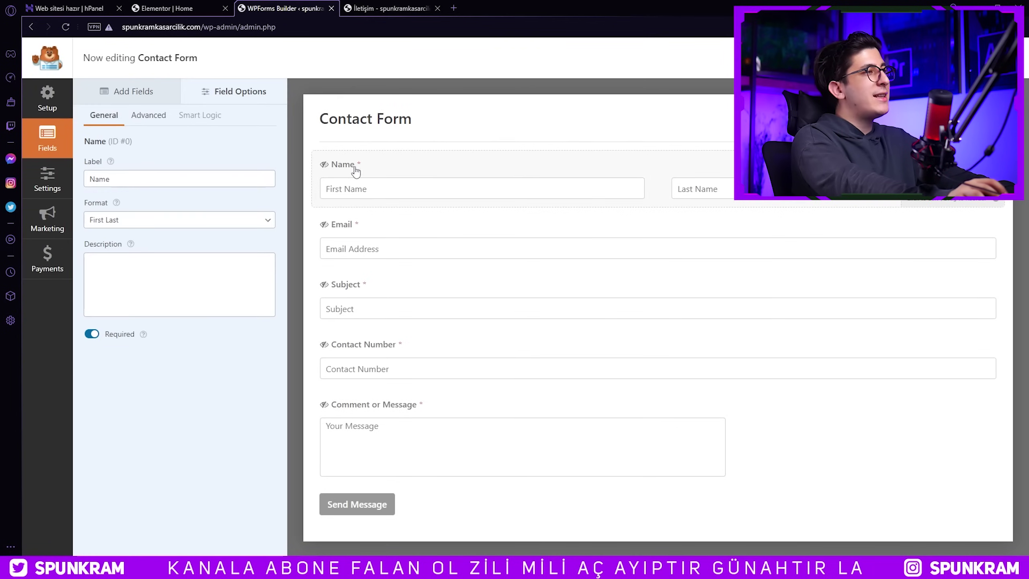
double_click(150, 179)
key("Caps_Lock")
type("İ")
key("Caps_Lock")
type("sim")
left_click(148, 115)
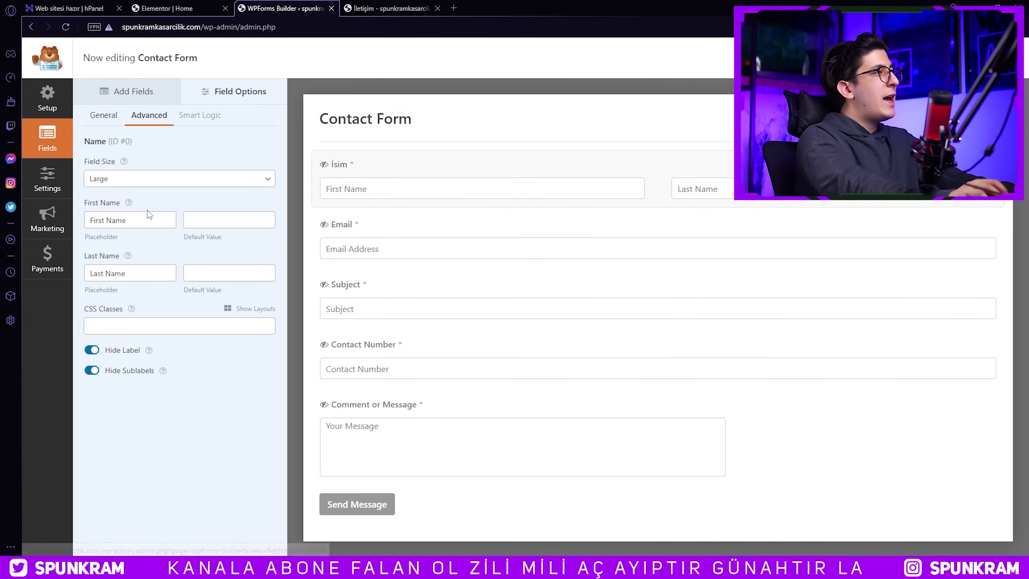
triple_click(147, 219)
key("Caps_Lock")
type("İ")
key("Caps_Lock")
type("simSoyisim")
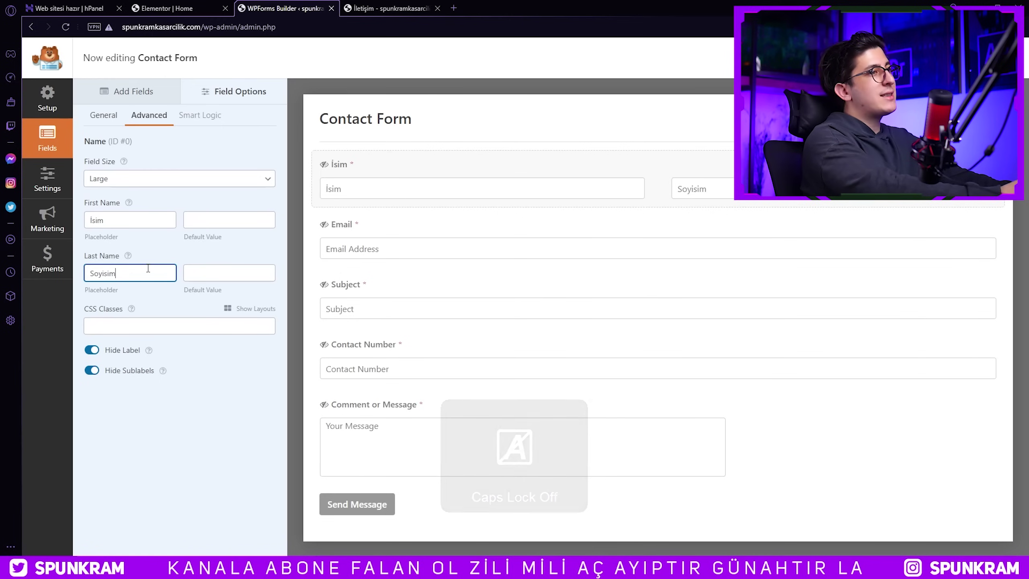
- Change the Email field's placeholder to 'E-mail Adresiniz'
left_click(385, 226)
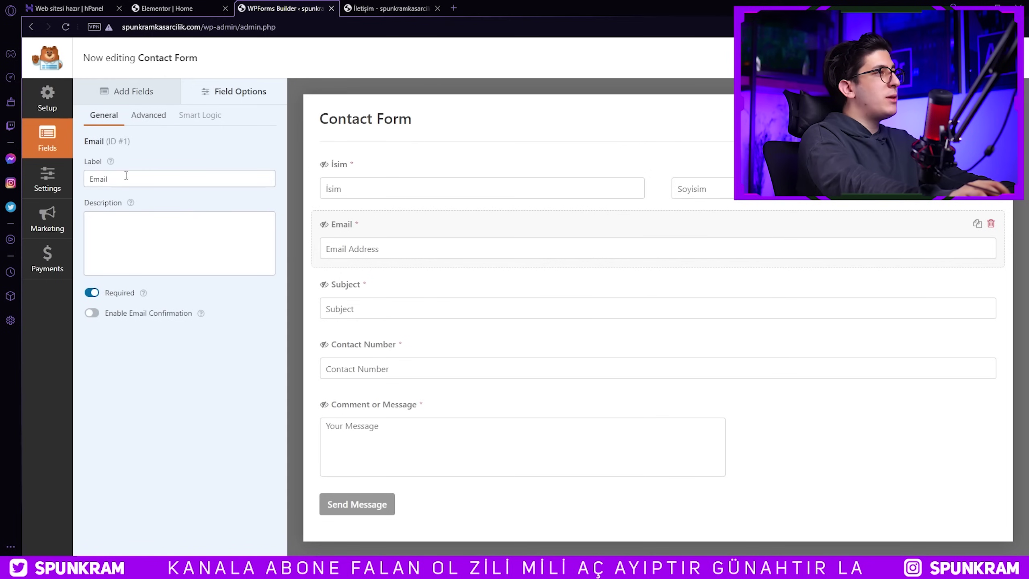
left_click(149, 115)
triple_click(122, 220)
key("Caps_Lock")
type("Email Address")
key("Caps_Lock")
type("-mail Adresiniz")
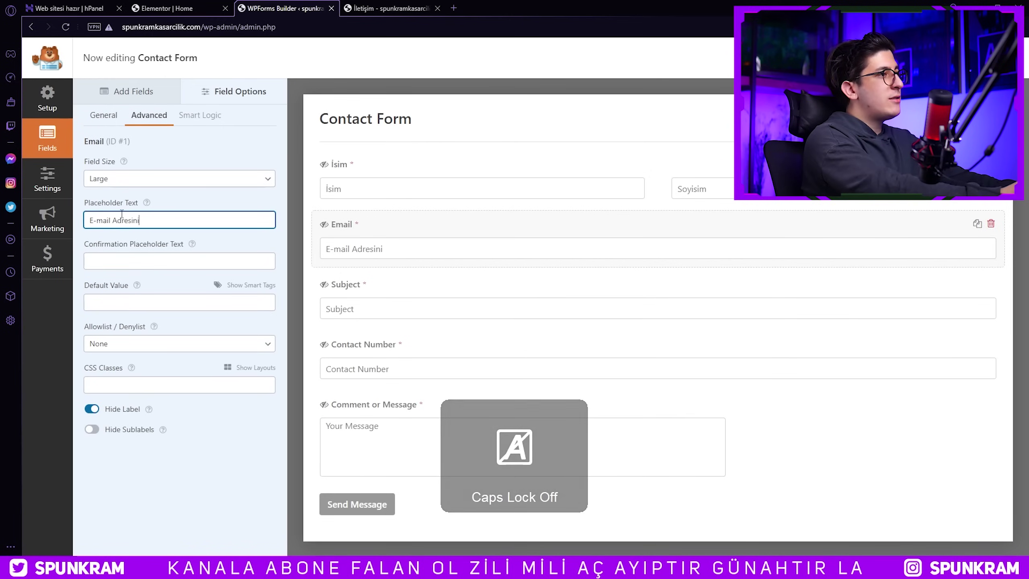
- Set the Subject field's label to 'Konu' and placeholder to 'Konuyu yazınız.'
triple_click(118, 179)
key("Caps_Lock")
type("K")
key("Caps_Lock")
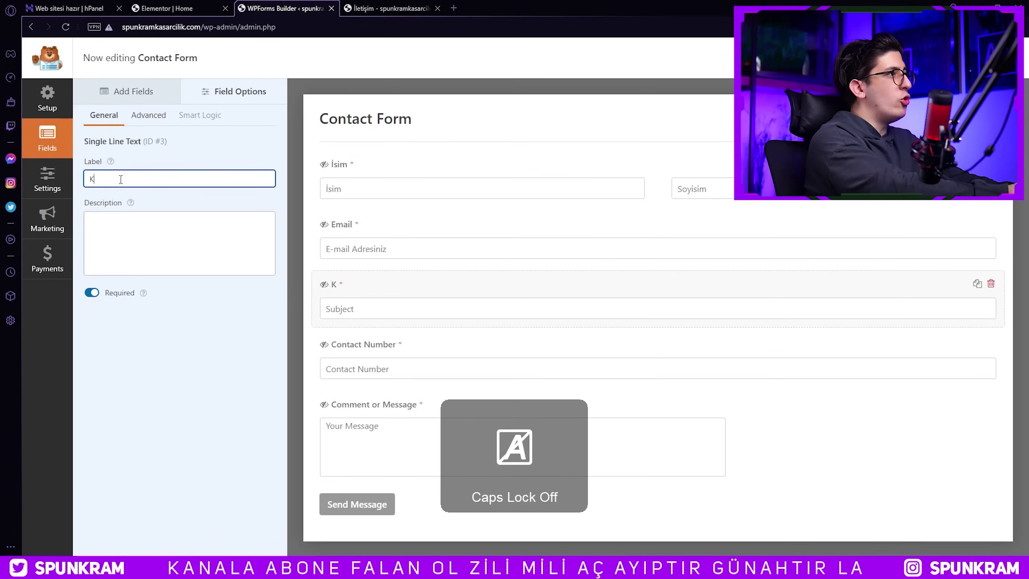
type("onu")
left_click(148, 115)
triple_click(129, 219)
key("Caps_Lock")
type("K")
key("Caps_Lock")
type("onuyu yazınız.")
- Set the Contact Number label to 'İletişim Numaranız' and placeholder to 'Numaranızı yazınız.'
left_click(404, 357)
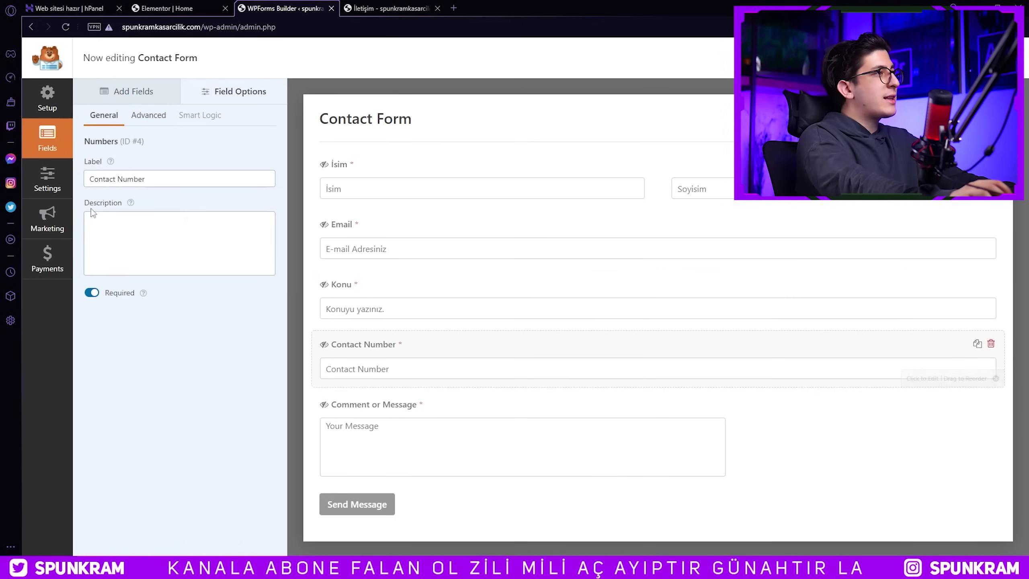
left_click(143, 178)
type("İletişim Numaranız")
left_click(149, 115)
triple_click(130, 220)
type("Numaranızı yazınız.")
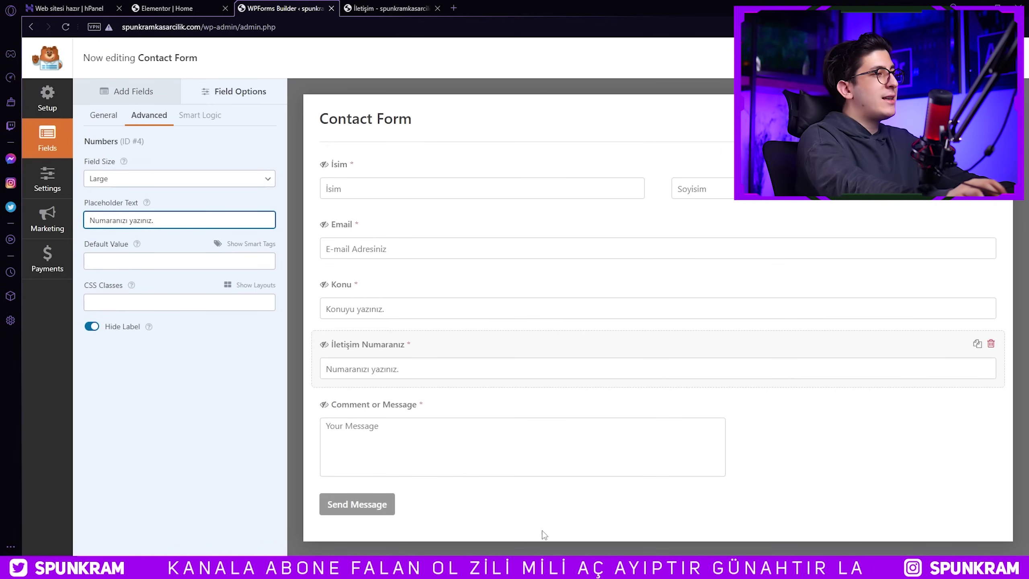
- Set the message field's label to 'Mesajınız veya yorumunuz' and placeholder to 'Mesajınızı yazınız.'
left_click(466, 446)
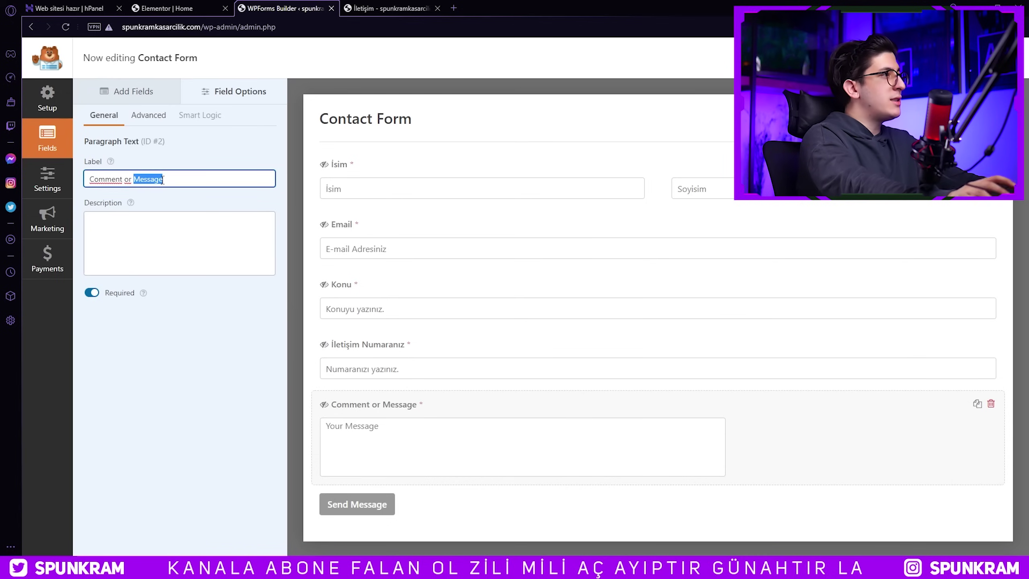
key("Caps_Lock")
type("ınız veya")
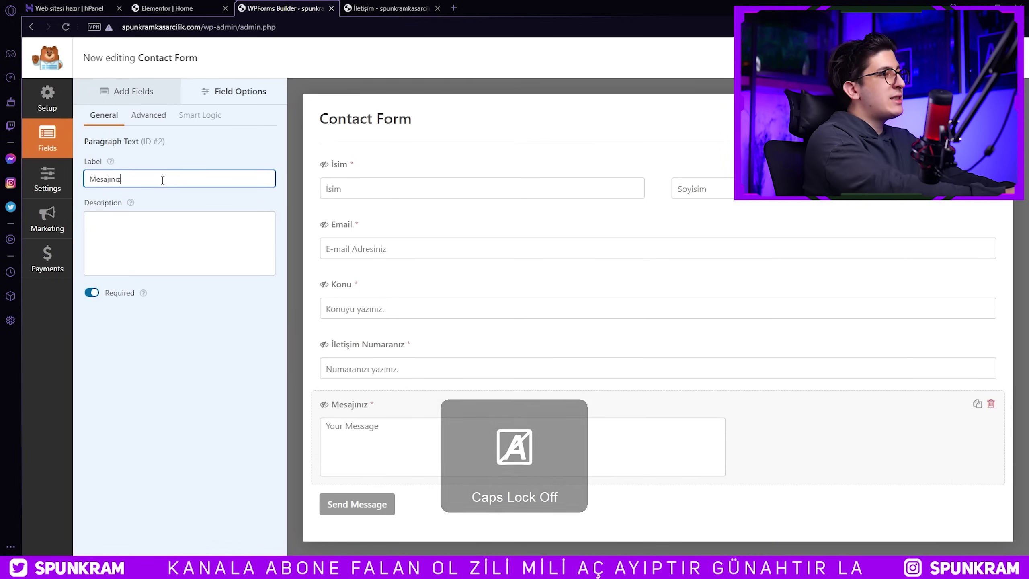
type(" yorumunuz")
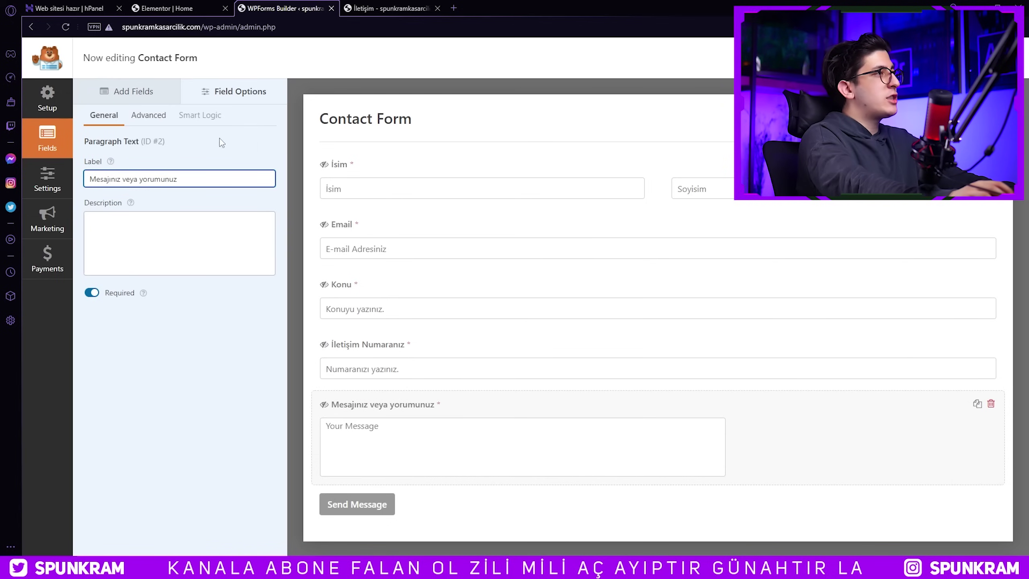
left_click(147, 116)
left_click(118, 212)
key("Caps_Lock")
type("Mesajınızı yazınız.")
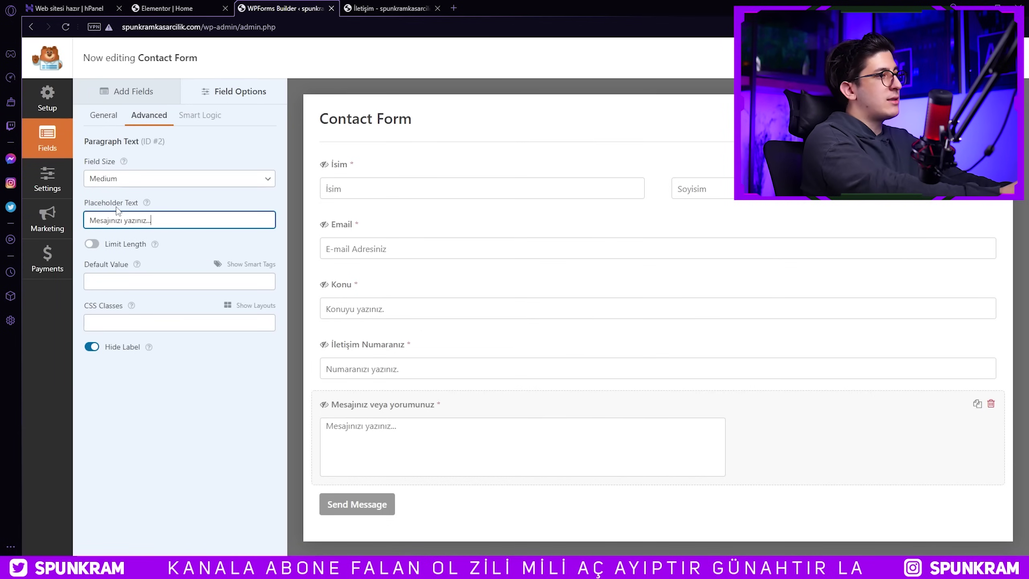
left_click(376, 506)
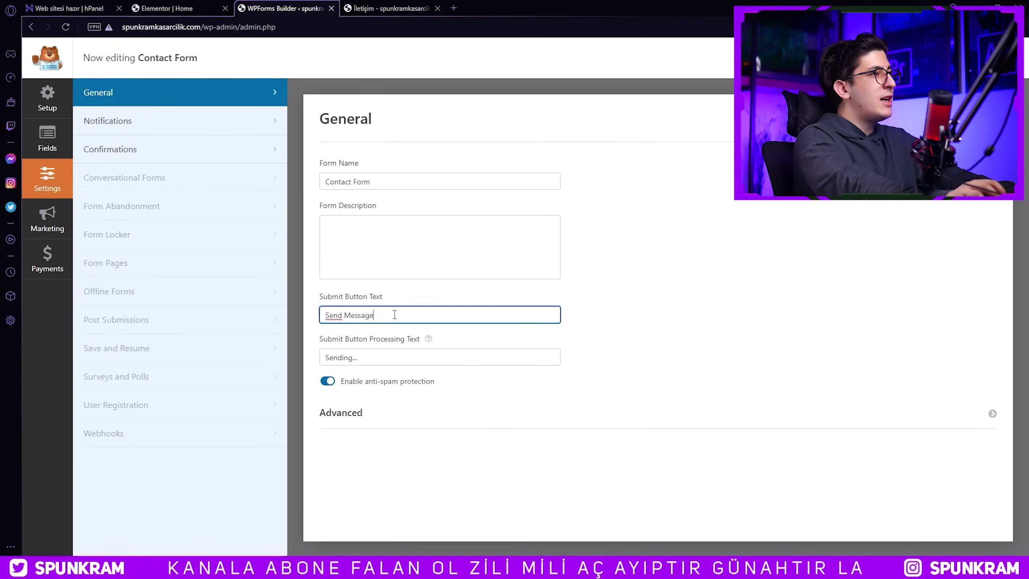
- Set the submit button text to 'Mesajı Gönder' and processing text to 'Gönderiliyor...'
key("ctrl+a")
key("Caps_Lock")
type("M")
key("Caps_Lock")
type("es")
key("Caps_Lock")
type("önder")
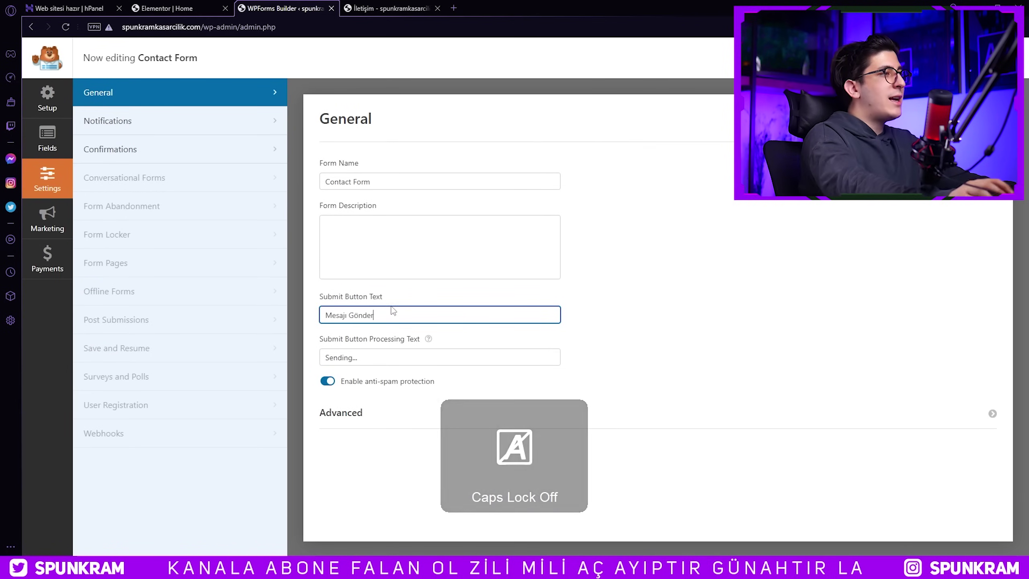
triple_click(391, 354)
type("Gönderiliyor")
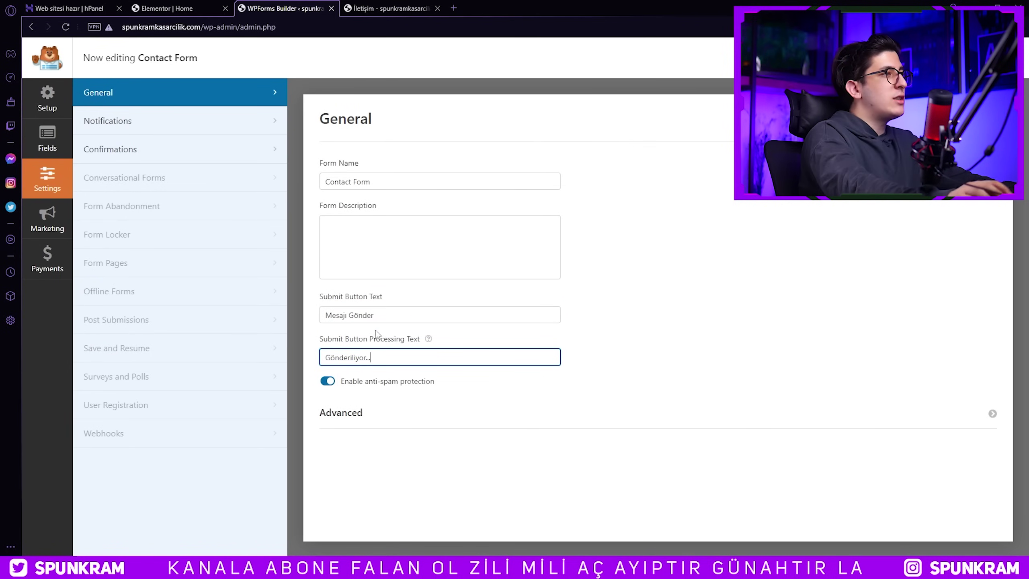
- Rename the form to 'İletişim Formu'
triple_click(353, 181)
key("Caps_Lock")
type("Ş")
key("Caps_Lock")
type("letişim")
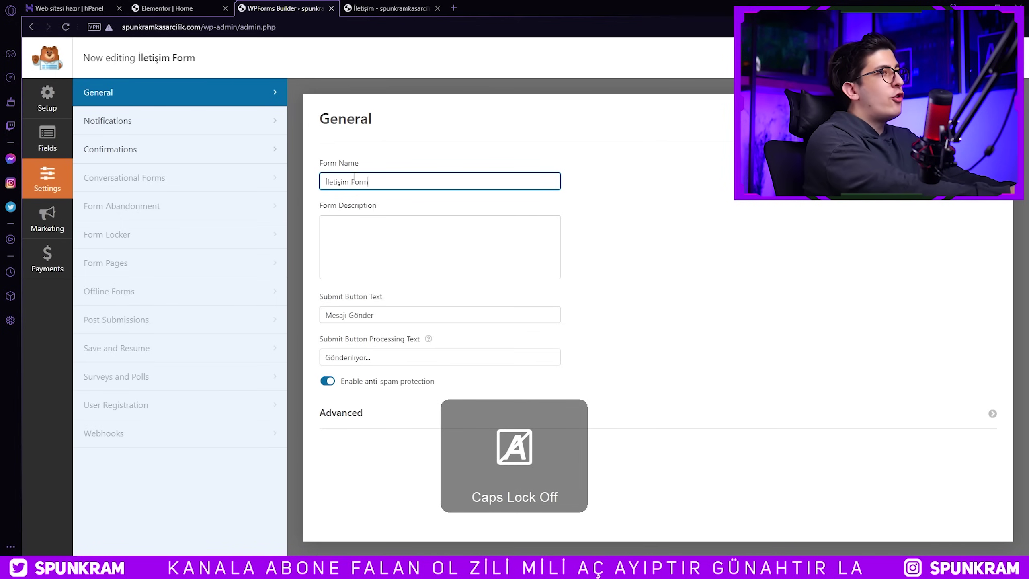
type("u")
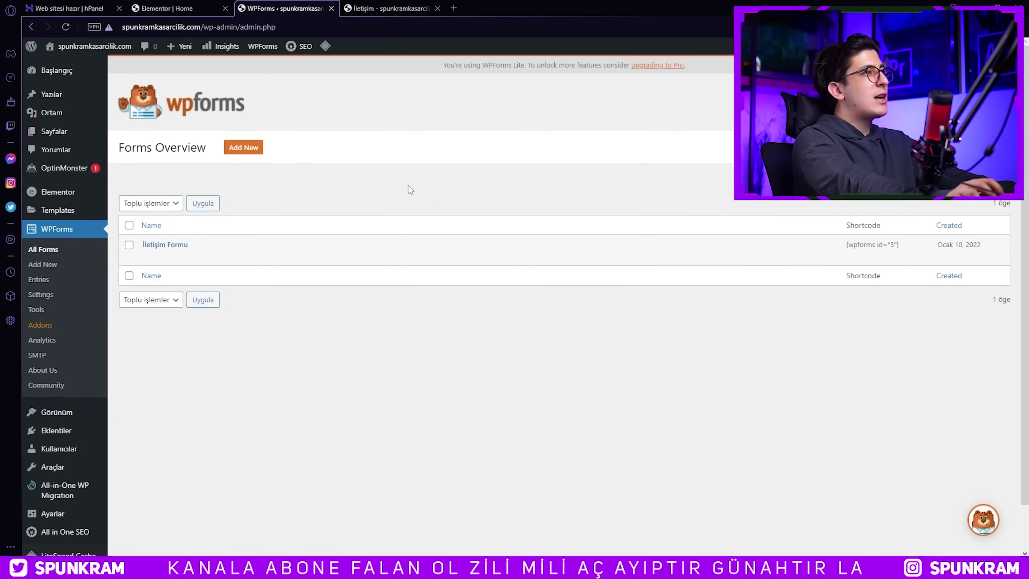
- On the live İletişim page, step through the Turkish form fields and test Mesajı Gönder
left_click(405, 5)
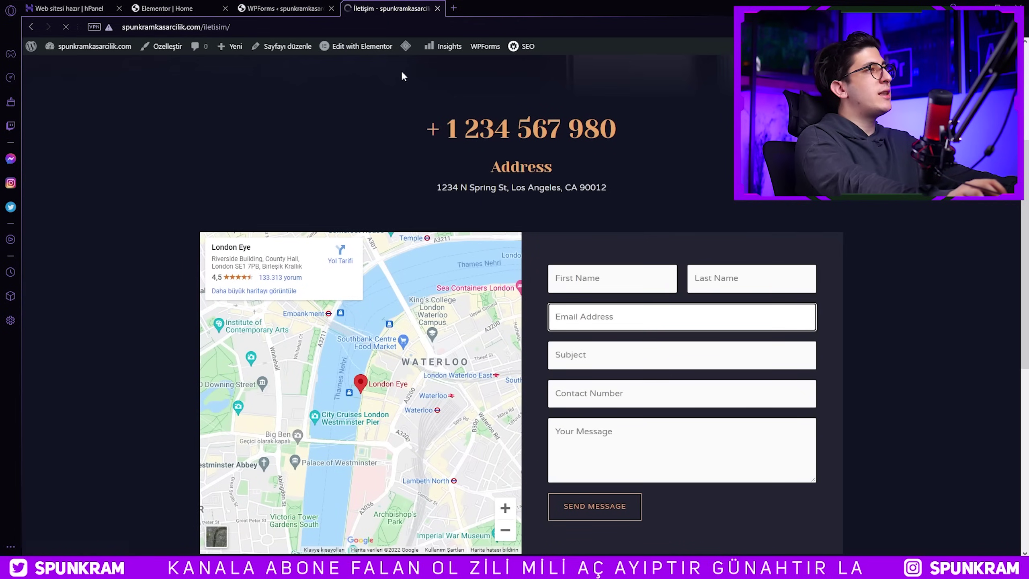
left_click(628, 283)
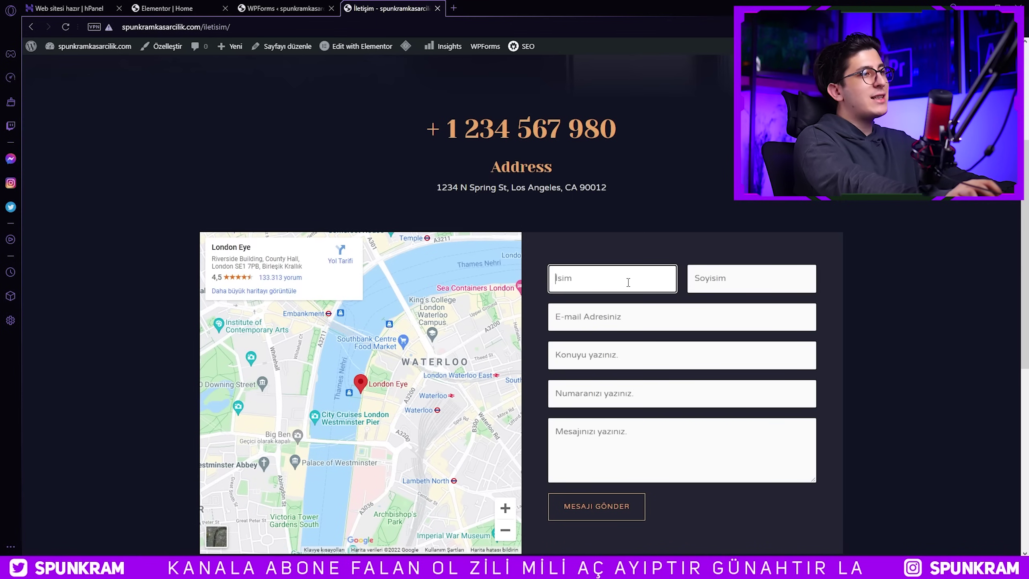
key("Tab")
key("Tab")
key("Tab")
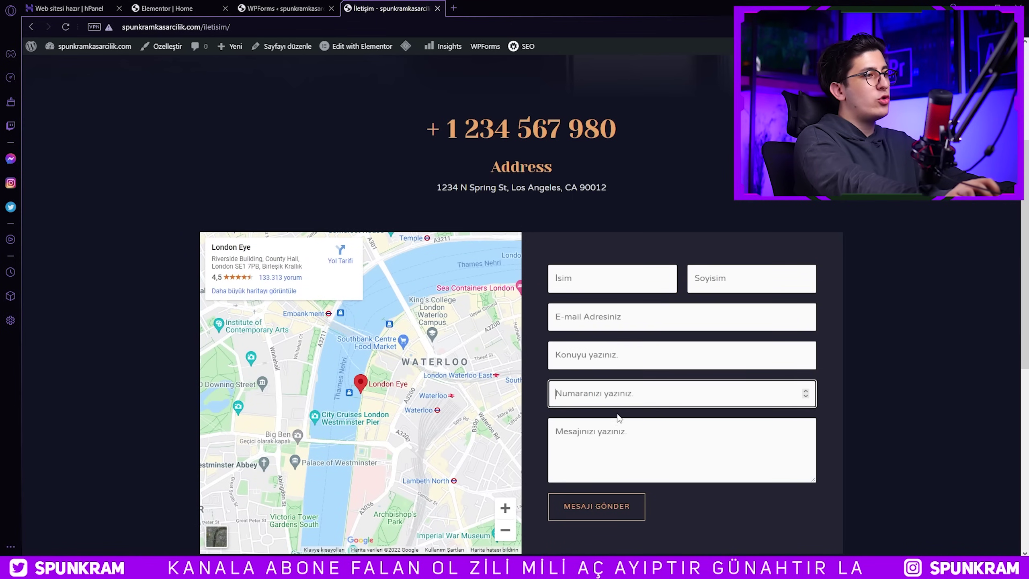
key("Tab")
left_click(623, 509)
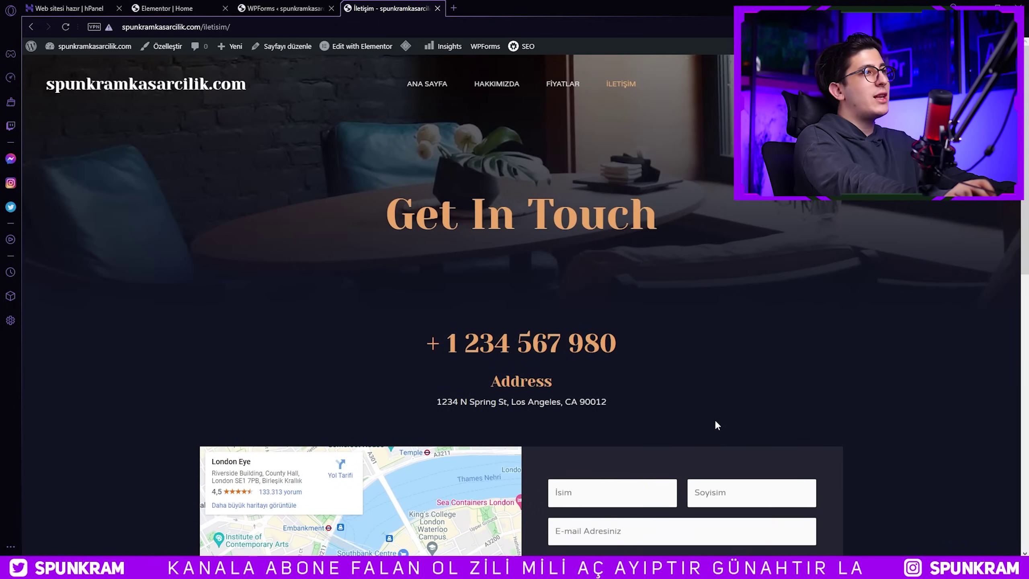
scroll(689, 300, "down", 10)
scroll(659, 331, "up", 10)
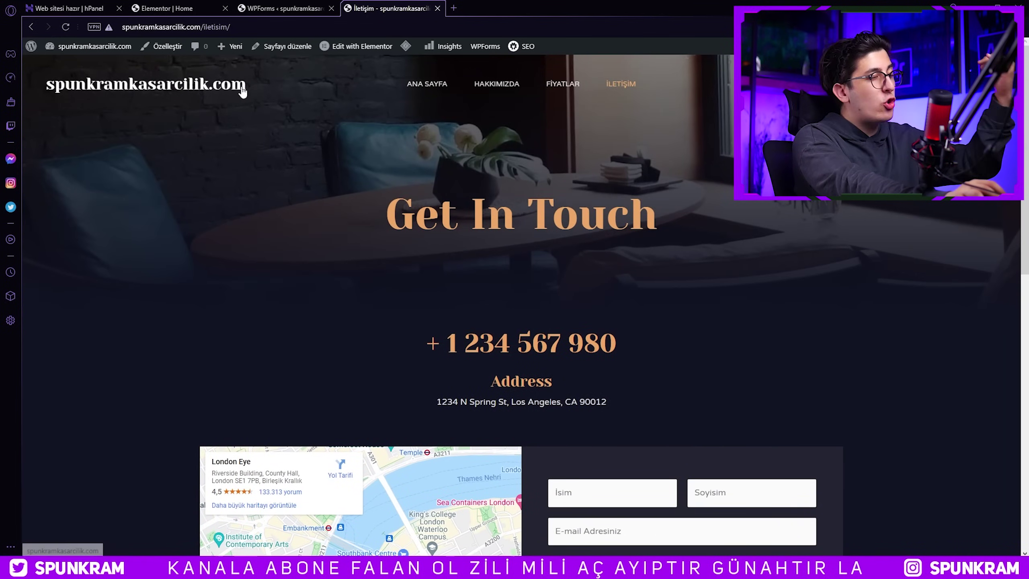
left_click(262, 12)
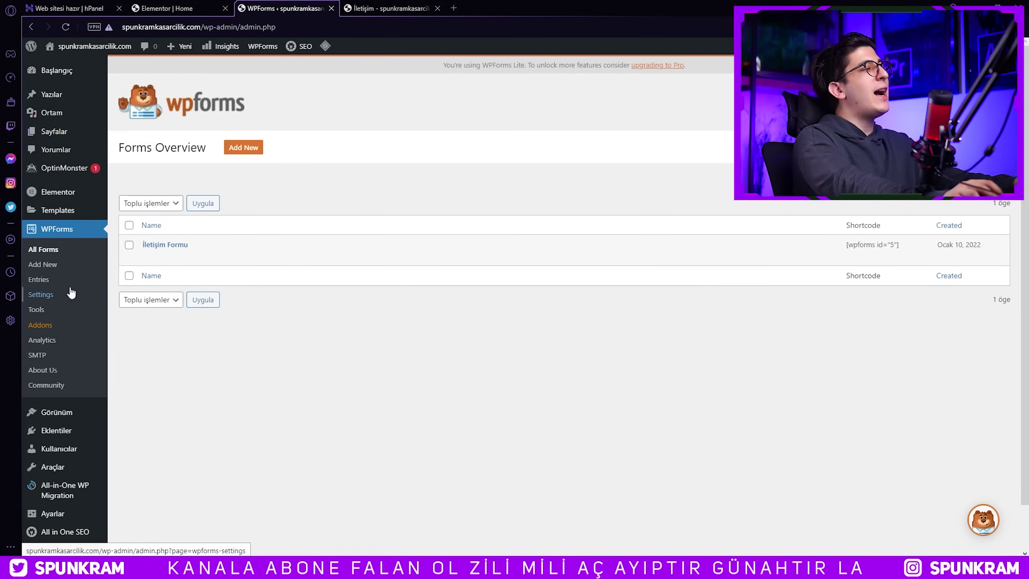
mouse_move(57, 412)
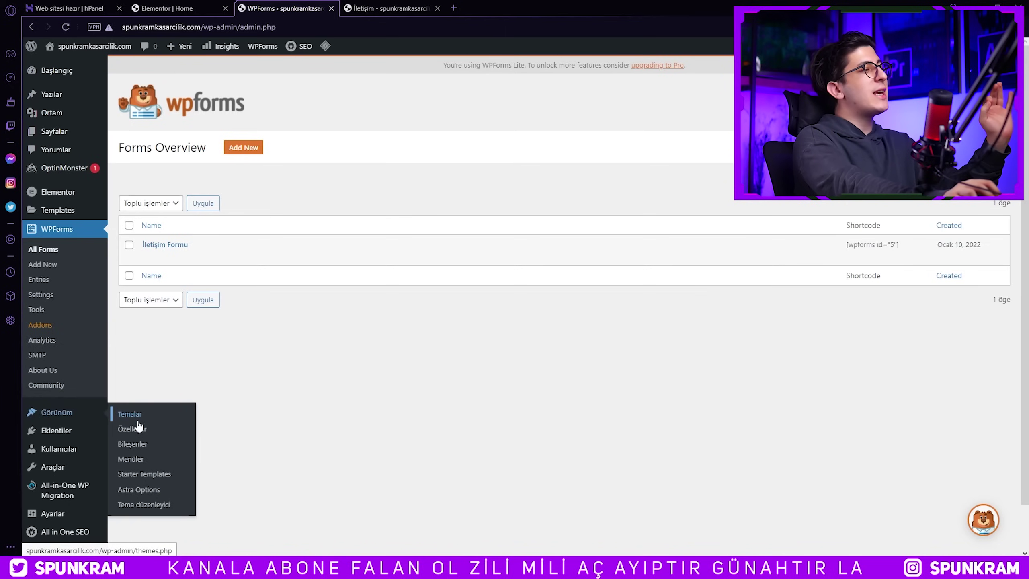
- In the Customizer header builder, replace the button text 'Book A Table' with 'İletişim'
left_click(164, 429)
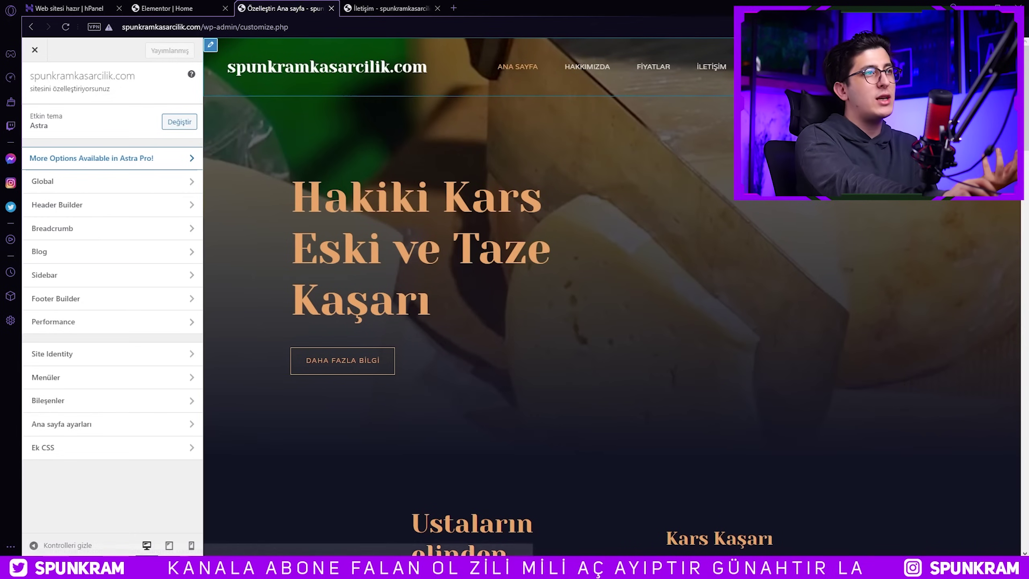
left_click(973, 66)
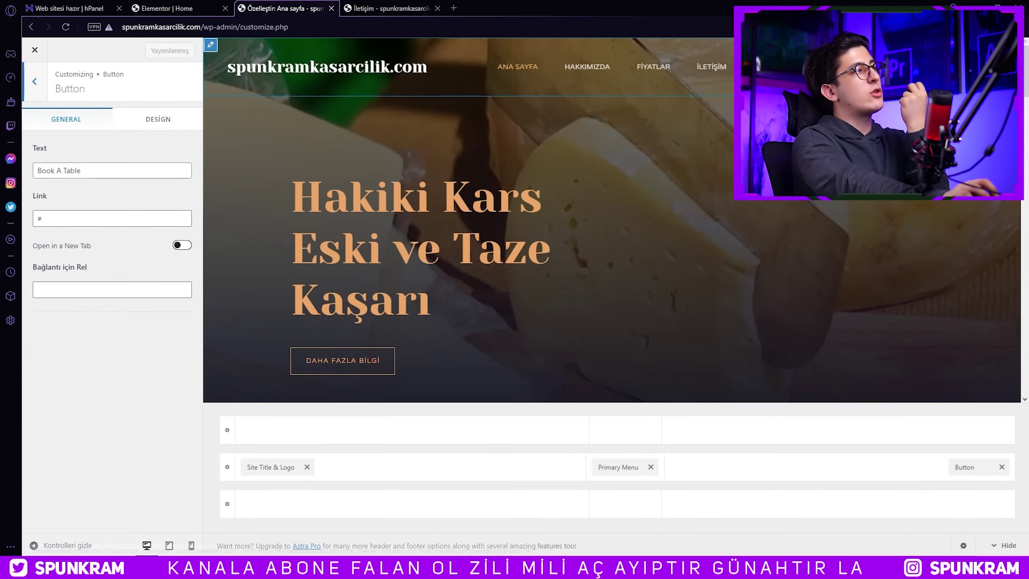
triple_click(84, 172)
key("Caps_Lock")
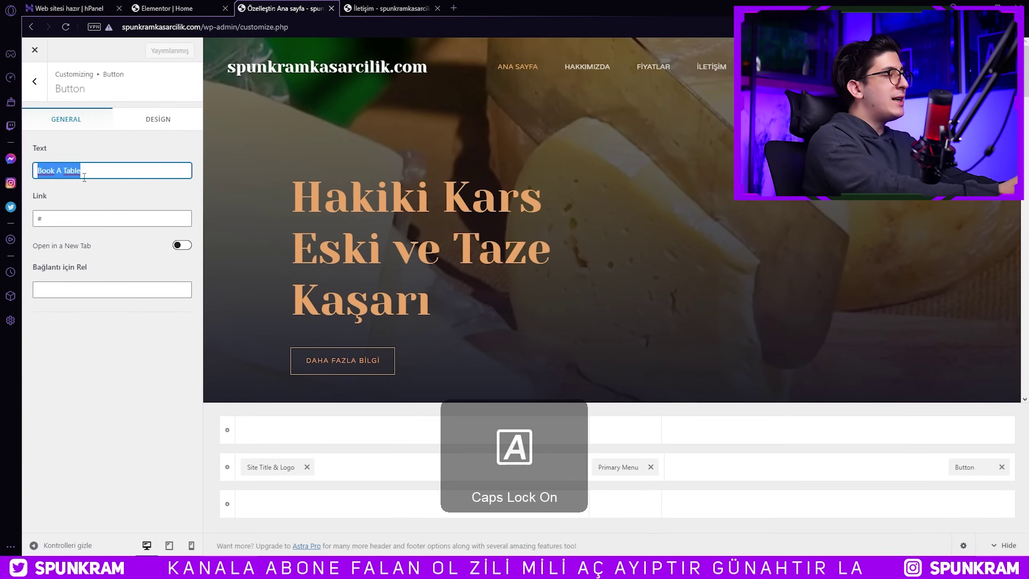
type("İ")
key("Caps_Lock")
type("letişim")
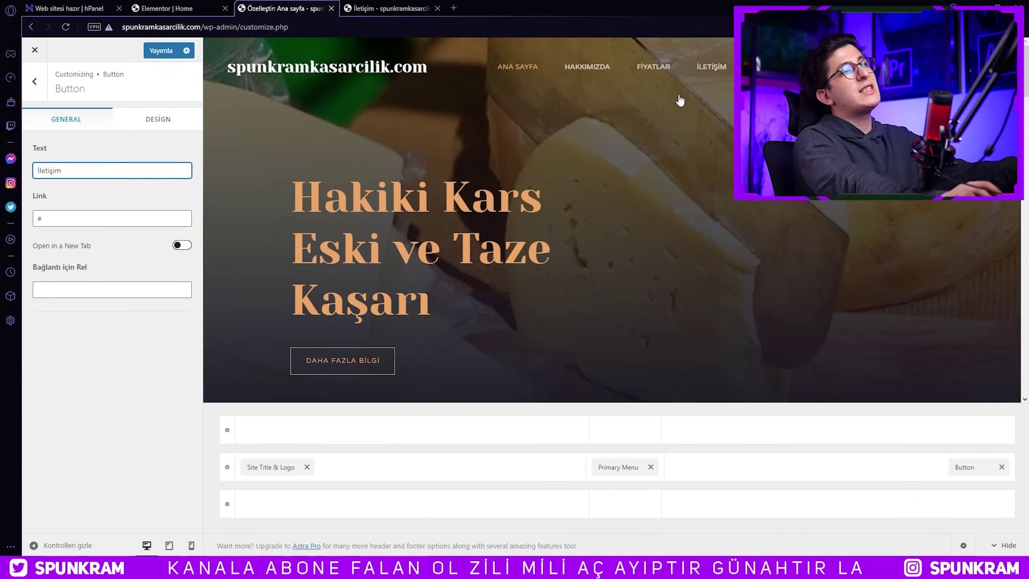
triple_click(119, 213)
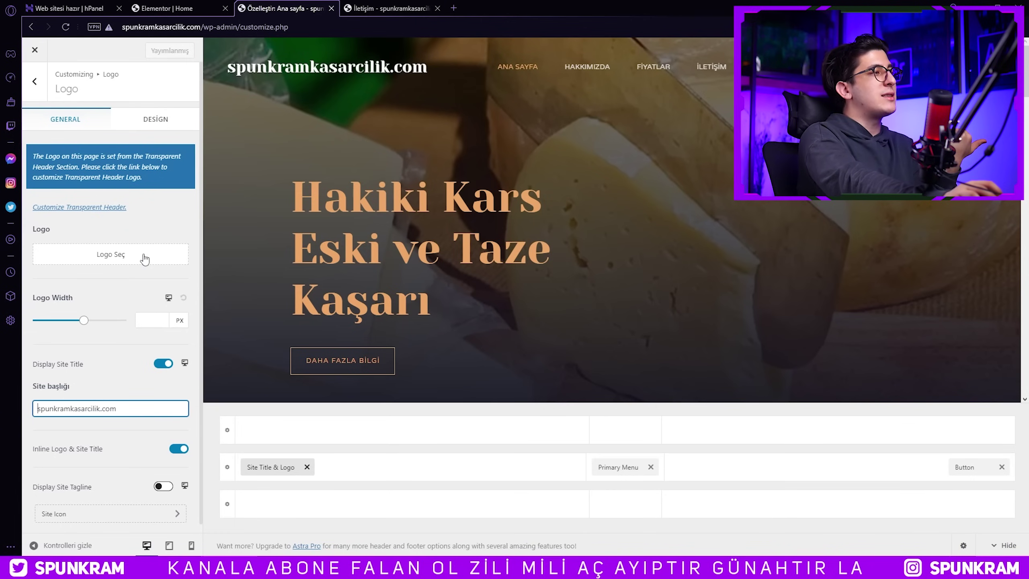
- Upload the Sütaş PNG as the site logo, skipping the crop
left_click(126, 261)
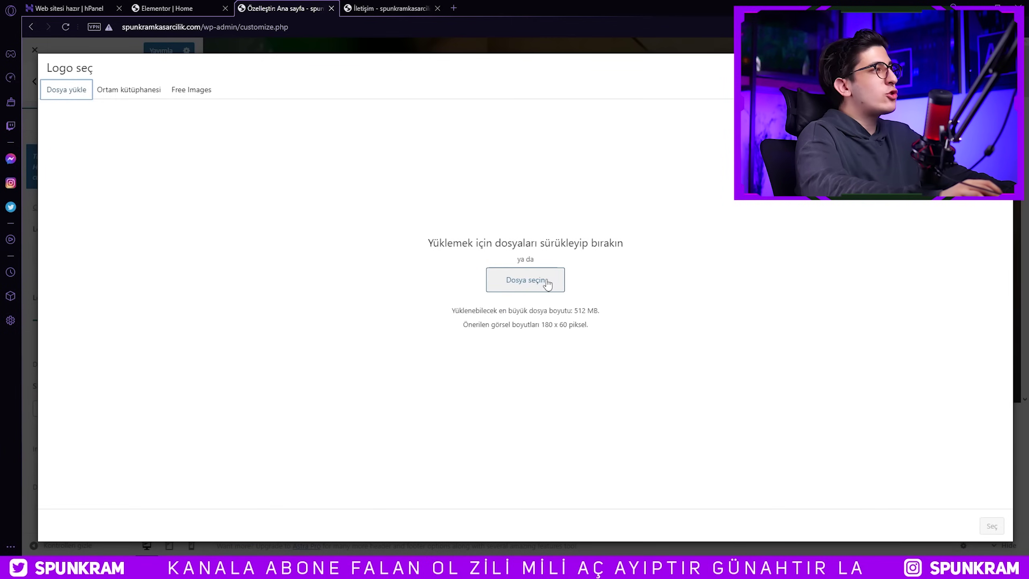
left_click(514, 279)
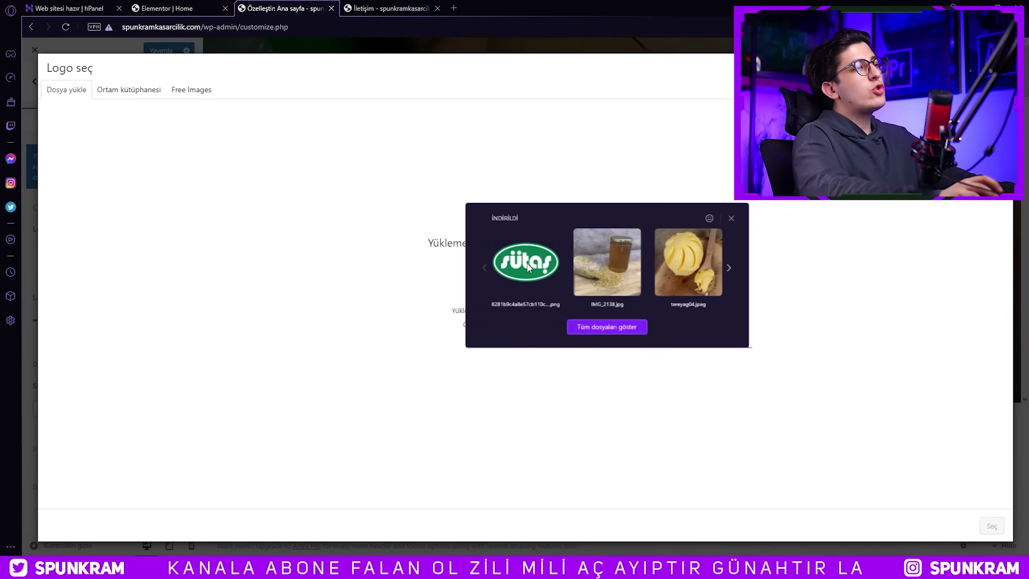
left_click(527, 264)
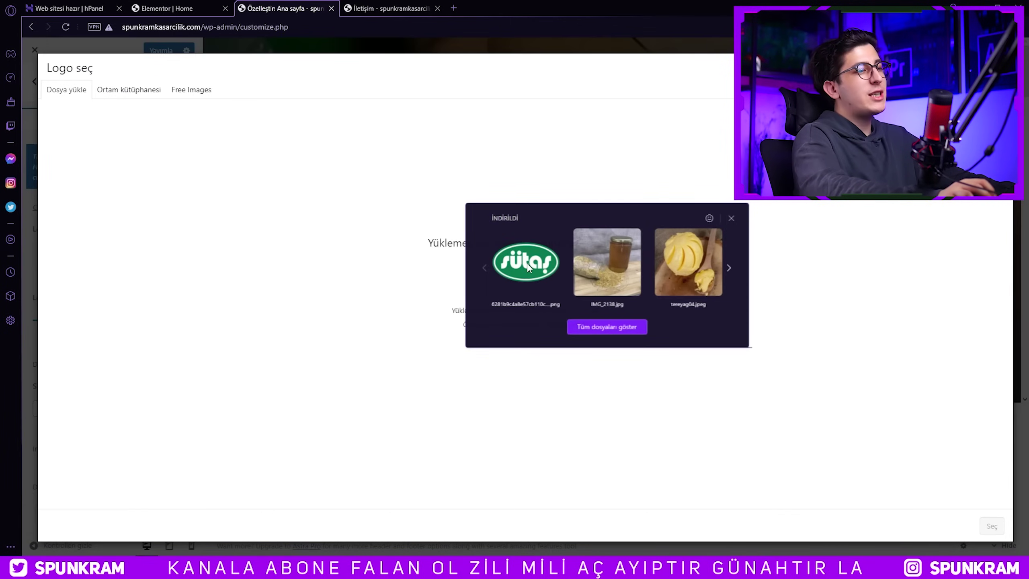
left_click(921, 526)
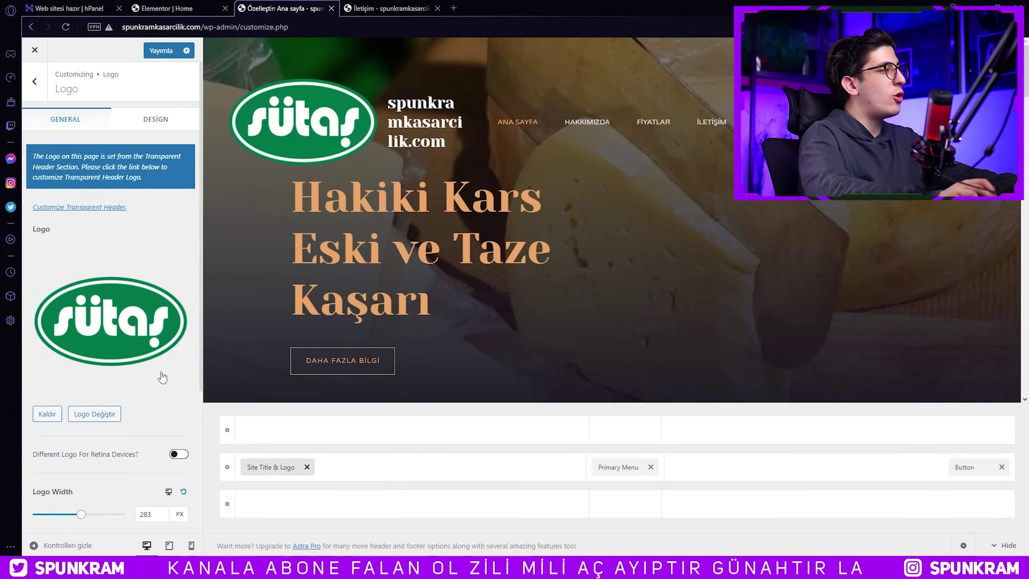
- Turn off Display Site Title and shrink the logo width to 149 px
scroll(82, 405, "down", 3)
scroll(73, 421, "down", 1)
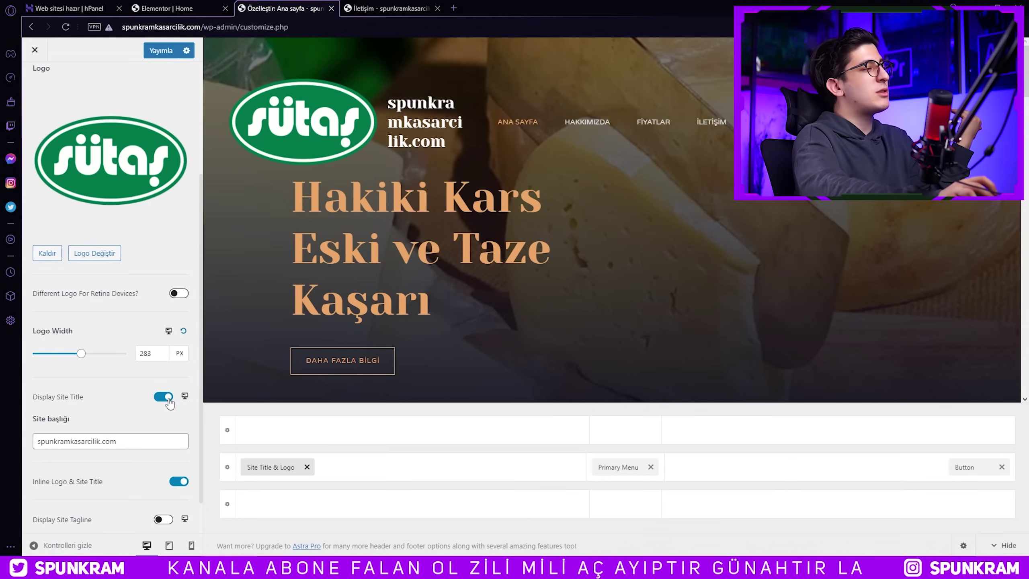
left_click(166, 397)
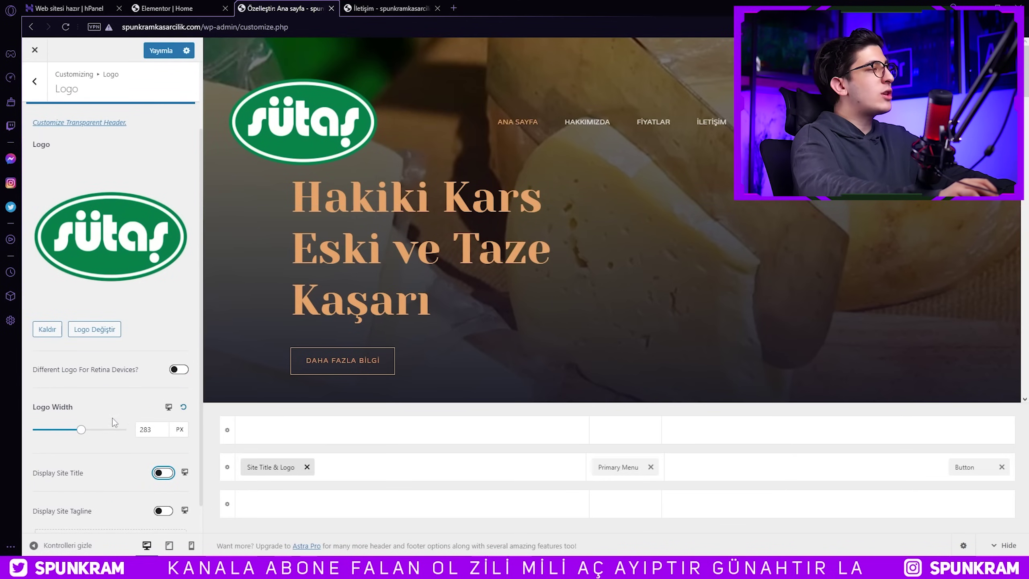
left_click_drag(79, 435, 56, 440)
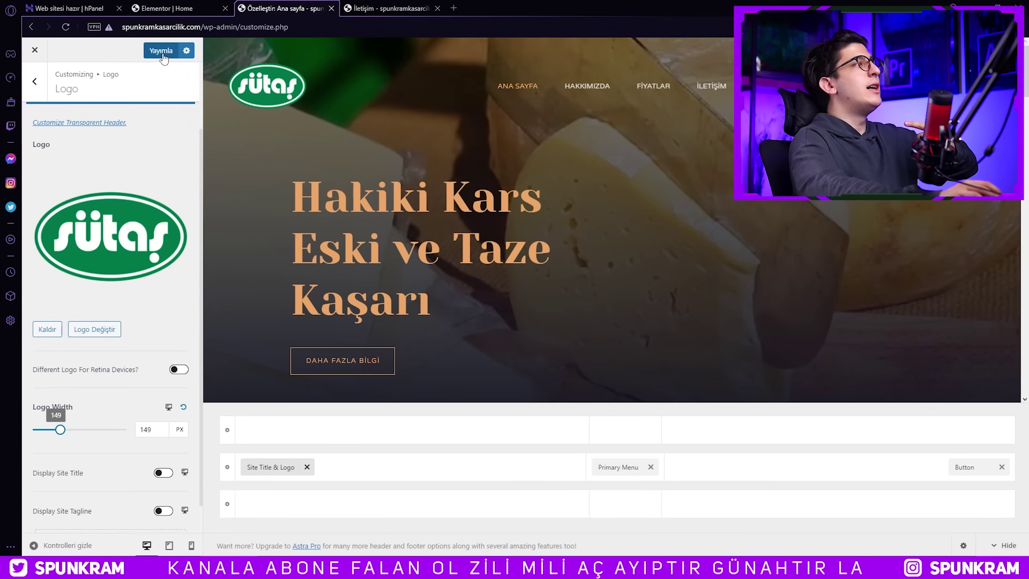
left_click(365, 12)
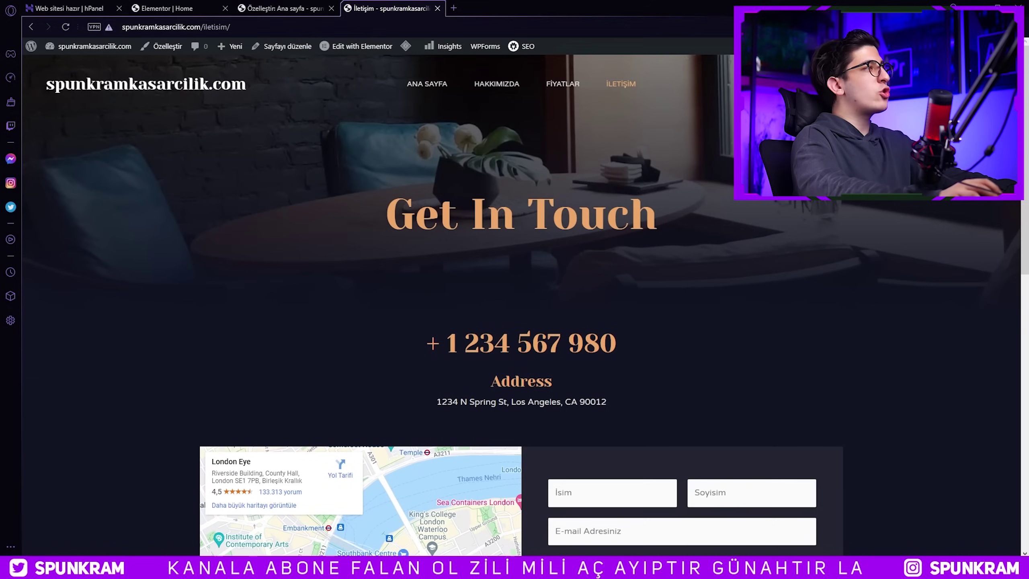
- Open the live home page and scroll through it
left_click(155, 88)
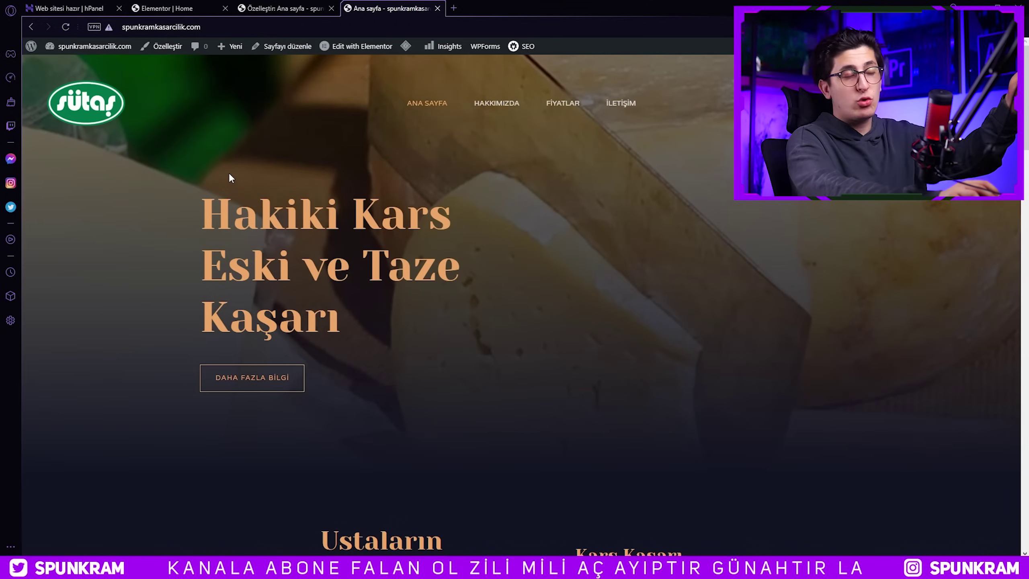
scroll(324, 211, "down", 4)
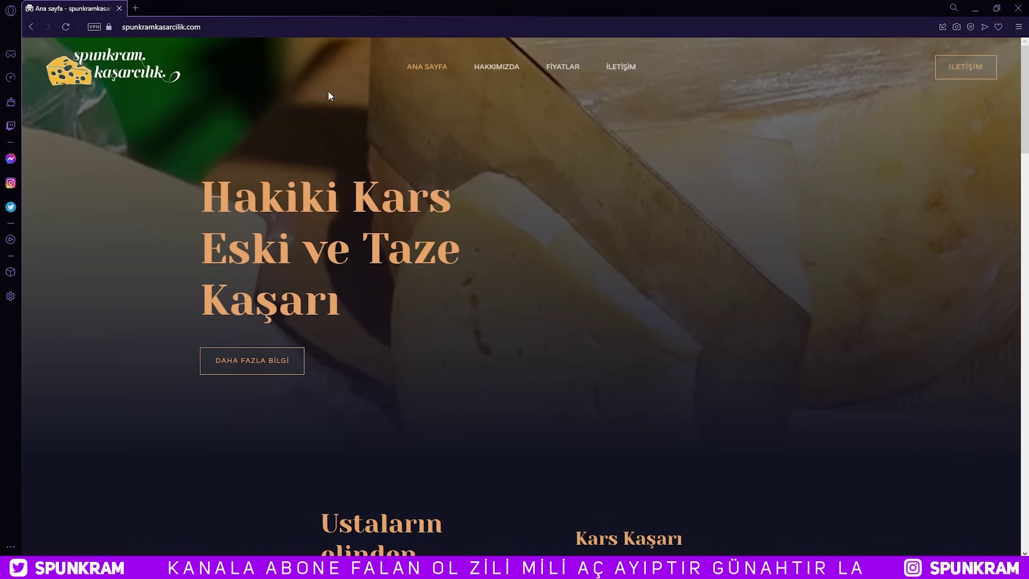
scroll(442, 158, "down", 5)
scroll(440, 161, "up", 3)
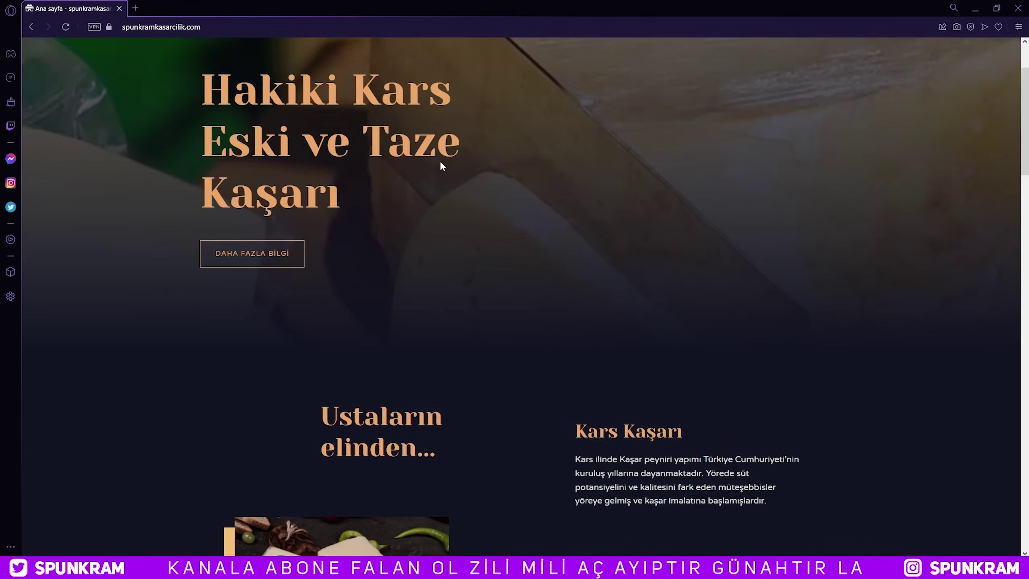
scroll(440, 160, "up", 2)
- Review the Hakkımızda page on the live site, scrolling through its content
left_click(496, 66)
scroll(364, 154, "down", 5)
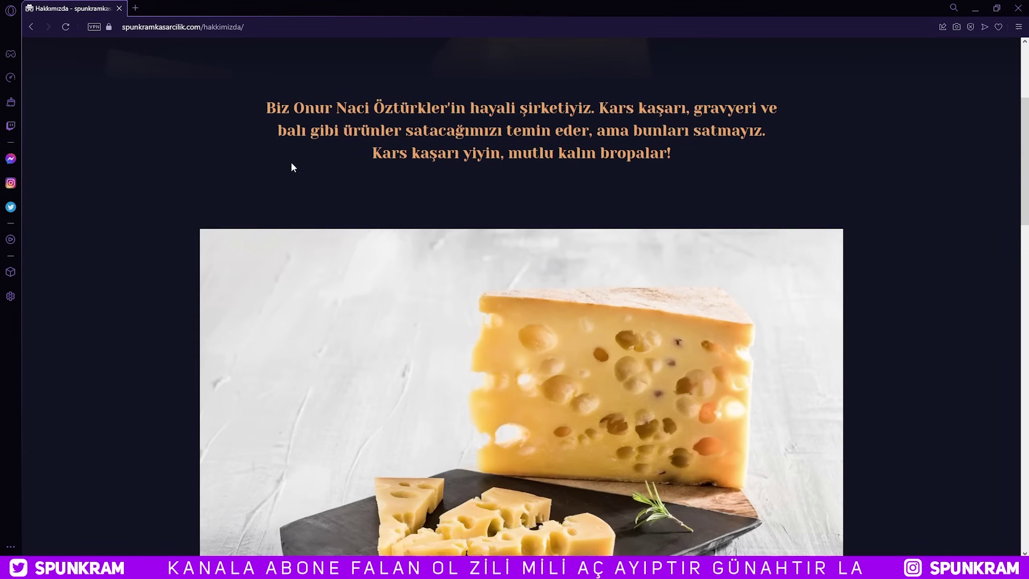
scroll(284, 166, "down", 5)
scroll(265, 168, "down", 6)
scroll(264, 166, "down", 5)
scroll(264, 165, "down", 3)
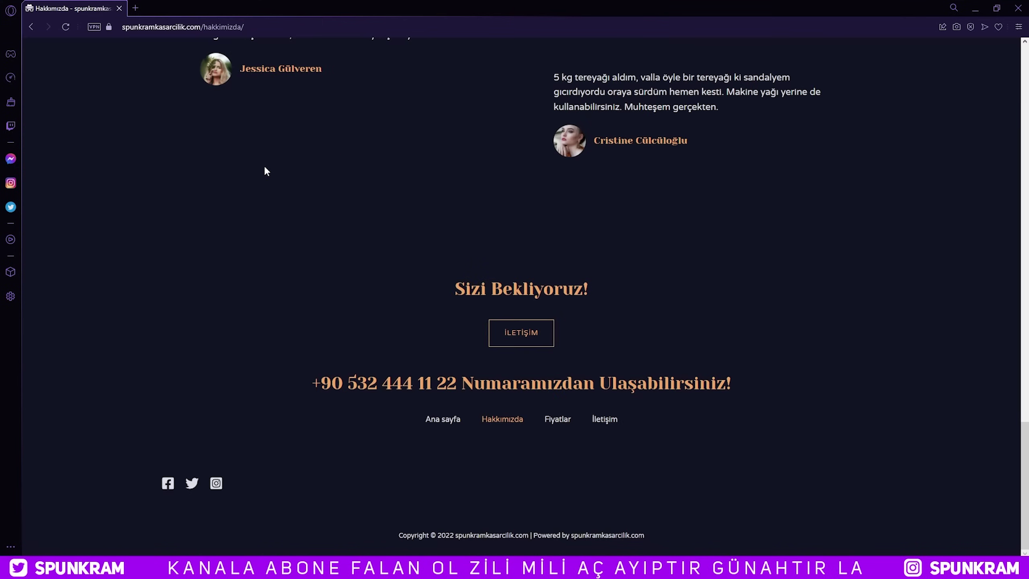
scroll(263, 166, "up", 3)
scroll(264, 165, "up", 10)
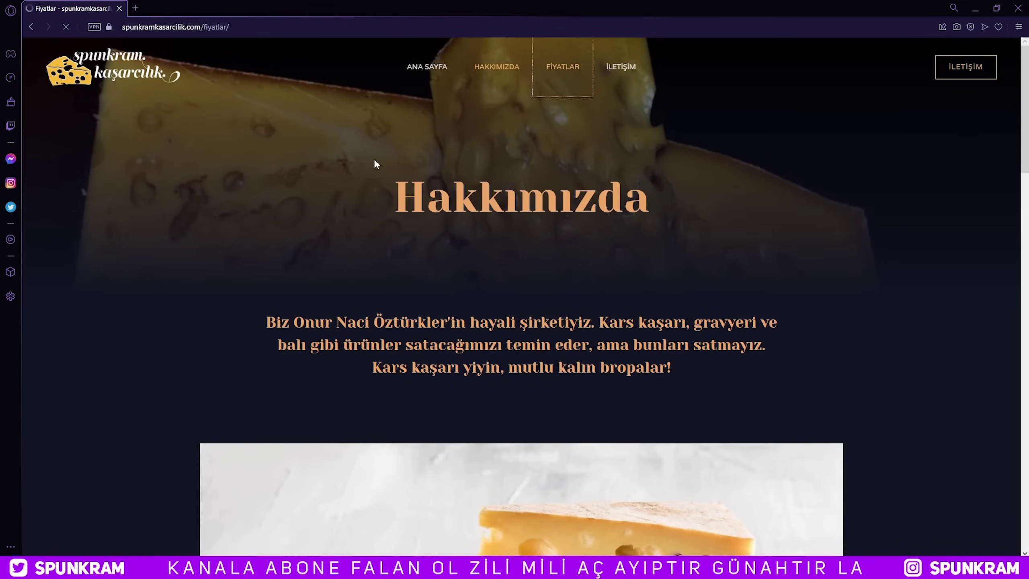
scroll(201, 160, "down", 2)
scroll(201, 160, "down", 8)
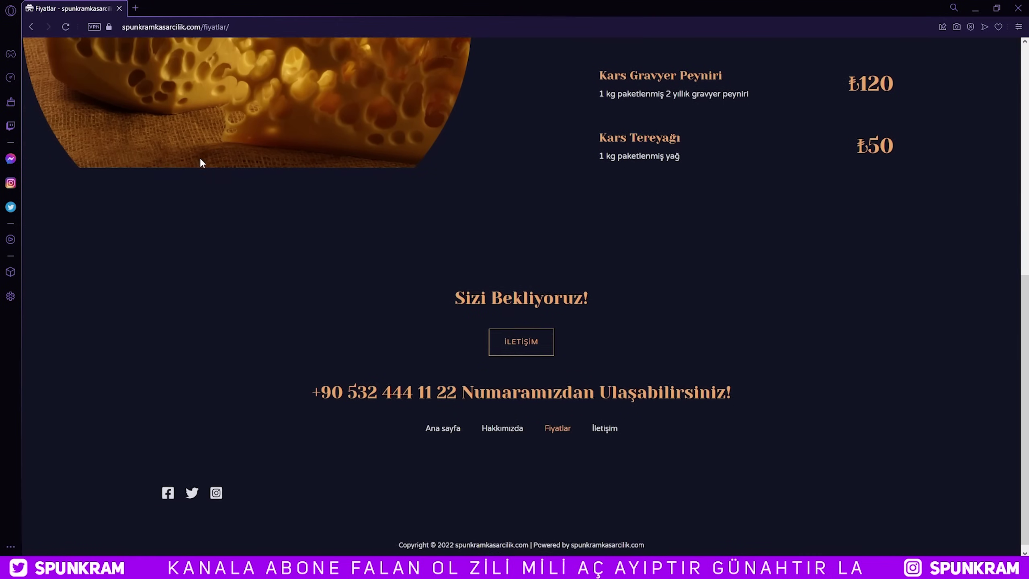
scroll(206, 152, "up", 10)
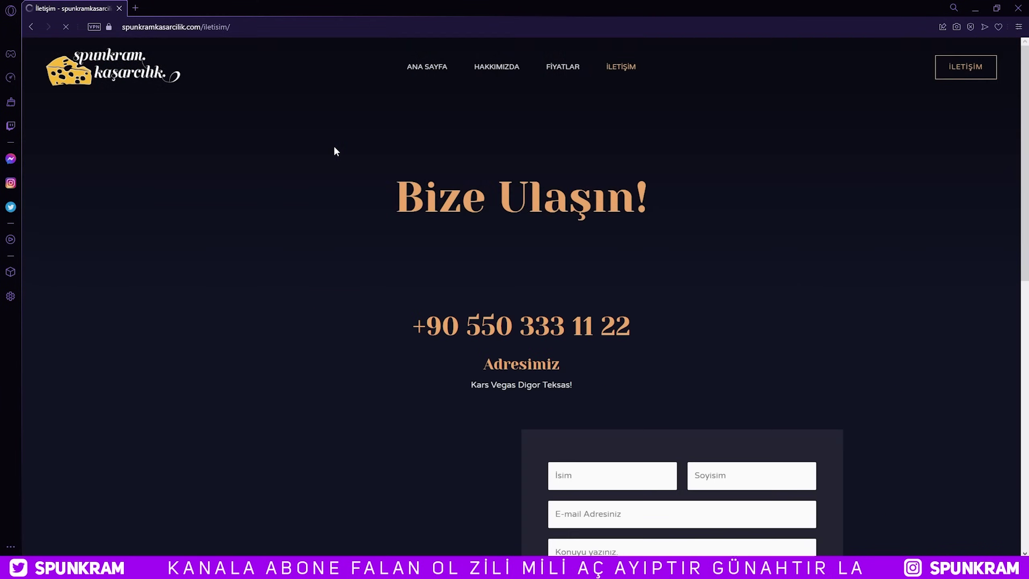
scroll(264, 168, "down", 3)
scroll(170, 174, "down", 5)
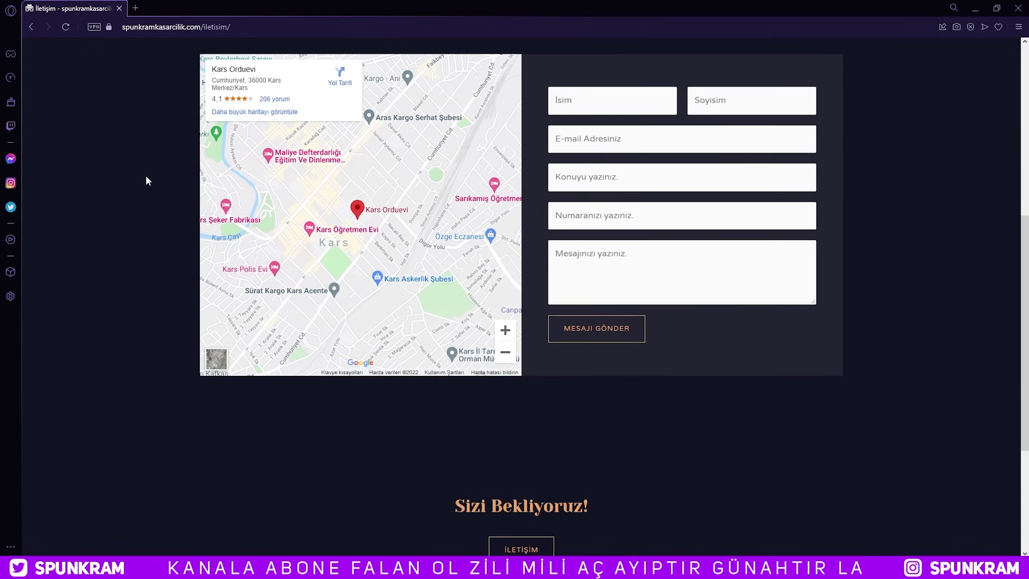
scroll(145, 178, "down", 4)
scroll(146, 176, "up", 10)
- Go back to the Ana Sayfa home page and scroll through it with the new logo
left_click(113, 68)
scroll(216, 164, "down", 6)
scroll(215, 161, "down", 6)
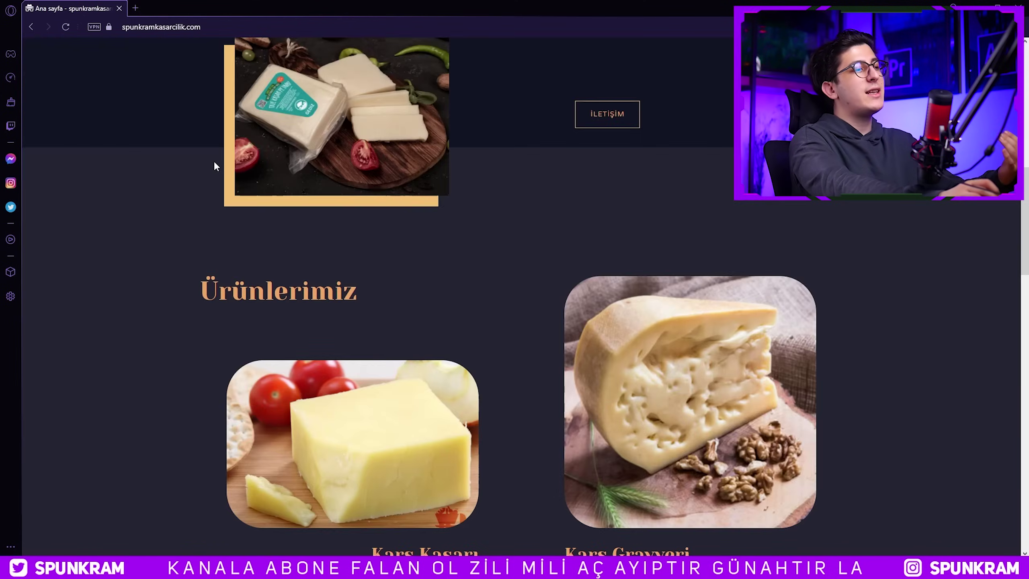
scroll(214, 162, "down", 6)
scroll(212, 163, "down", 4)
scroll(212, 164, "down", 6)
scroll(210, 166, "down", 6)
scroll(202, 173, "down", 1)
scroll(200, 175, "up", 10)
scroll(202, 172, "up", 10)
scroll(210, 158, "up", 4)
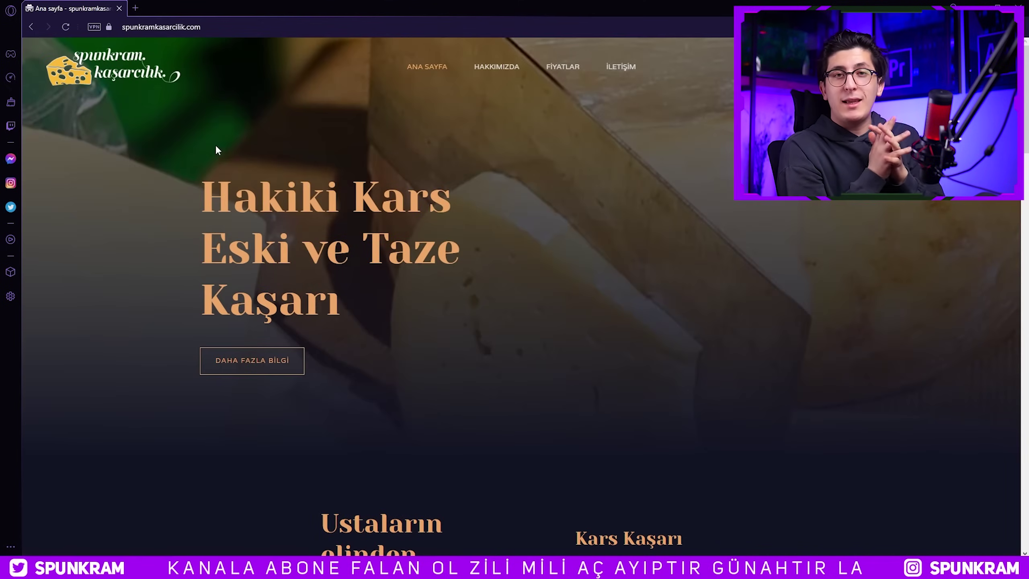
scroll(216, 144, "down", 1)
scroll(183, 125, "up", 1)
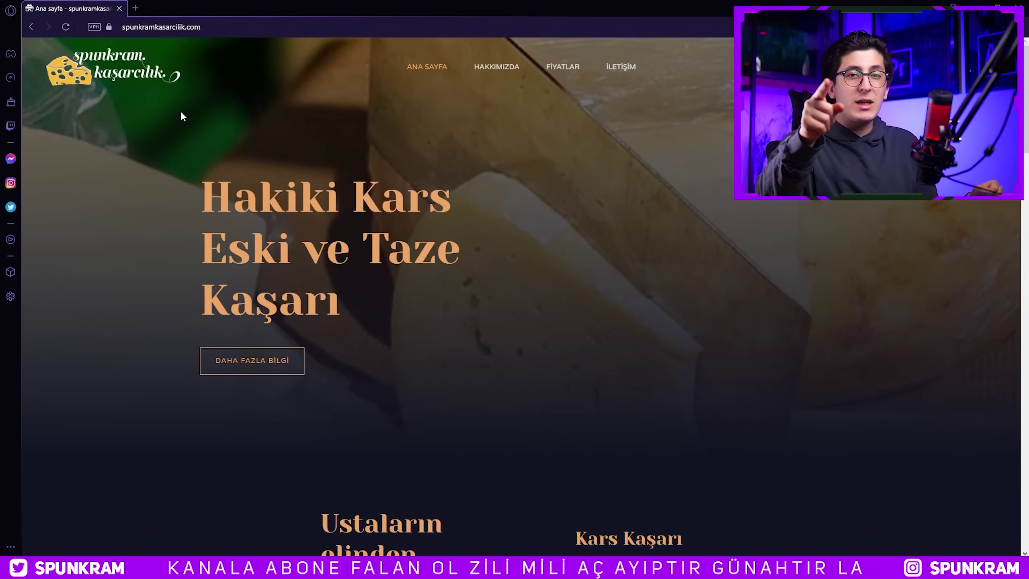